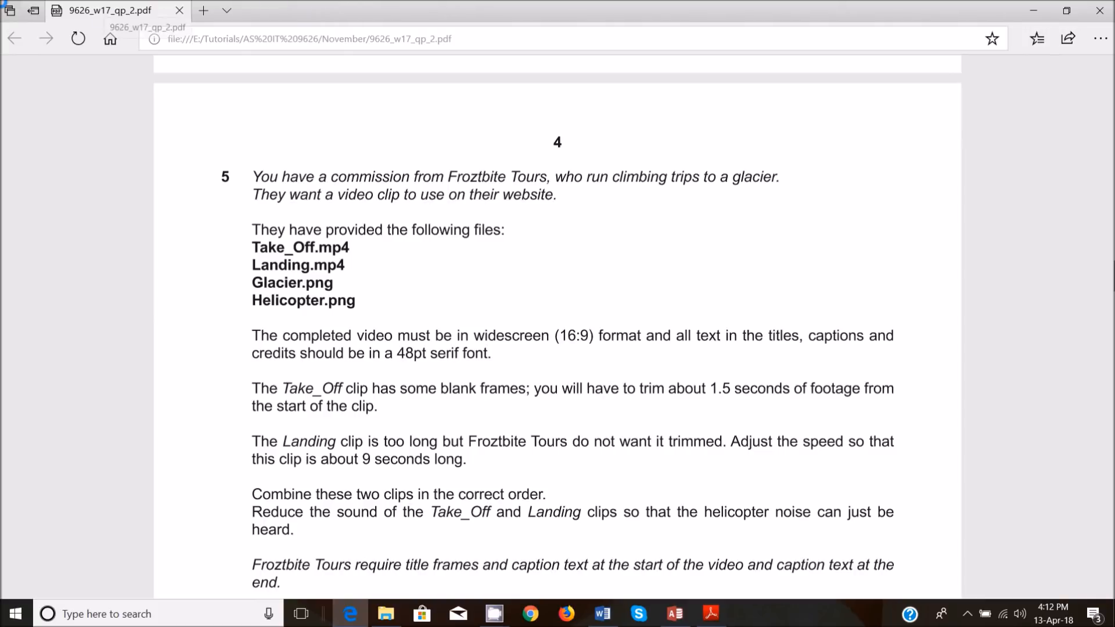
Step: Highlight the four supplied file names, Take_Off.mp4 to Helicopter.png, in yellow in question 5
drag(256, 249, 356, 303)
click(180, 372)
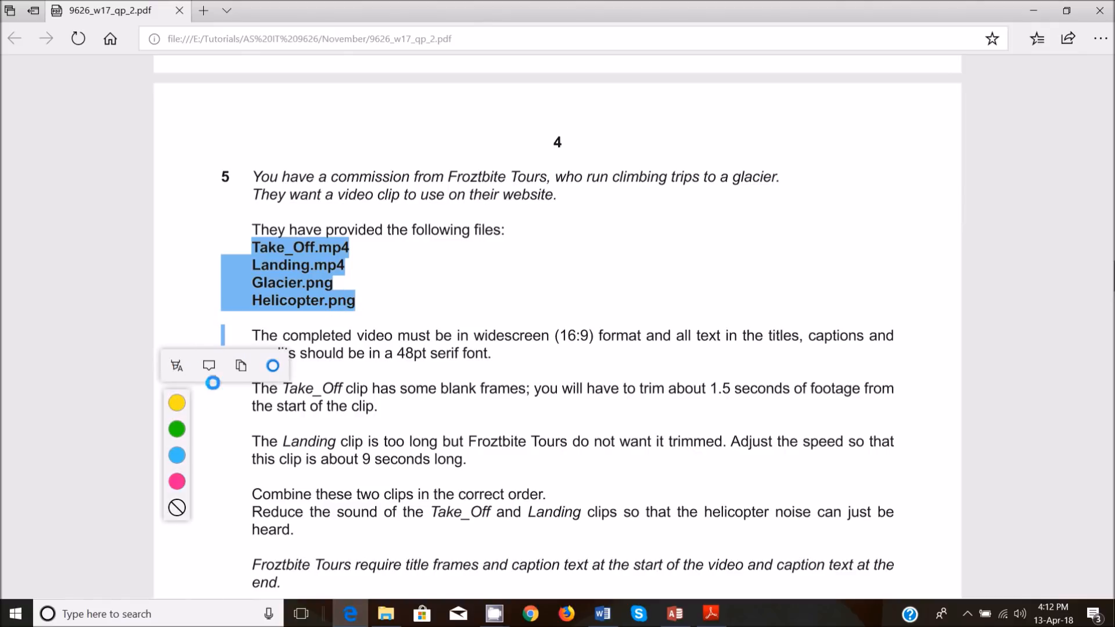
click(204, 401)
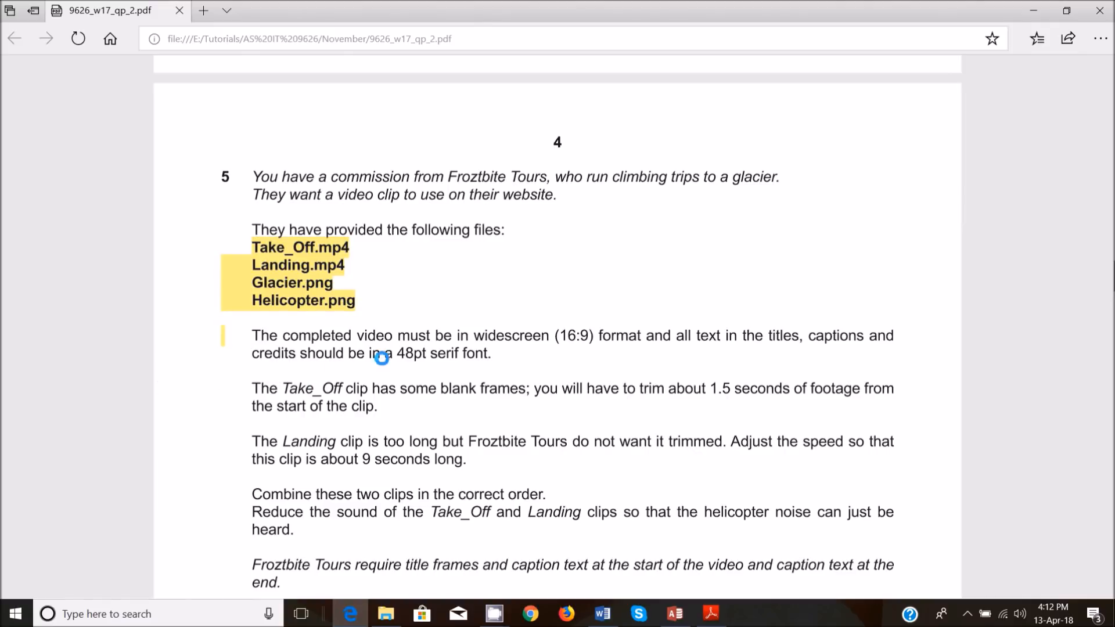
Step: Highlight the format requirements "widescreen (16:9)" and "a 48pt serif font" in green
drag(474, 336, 598, 335)
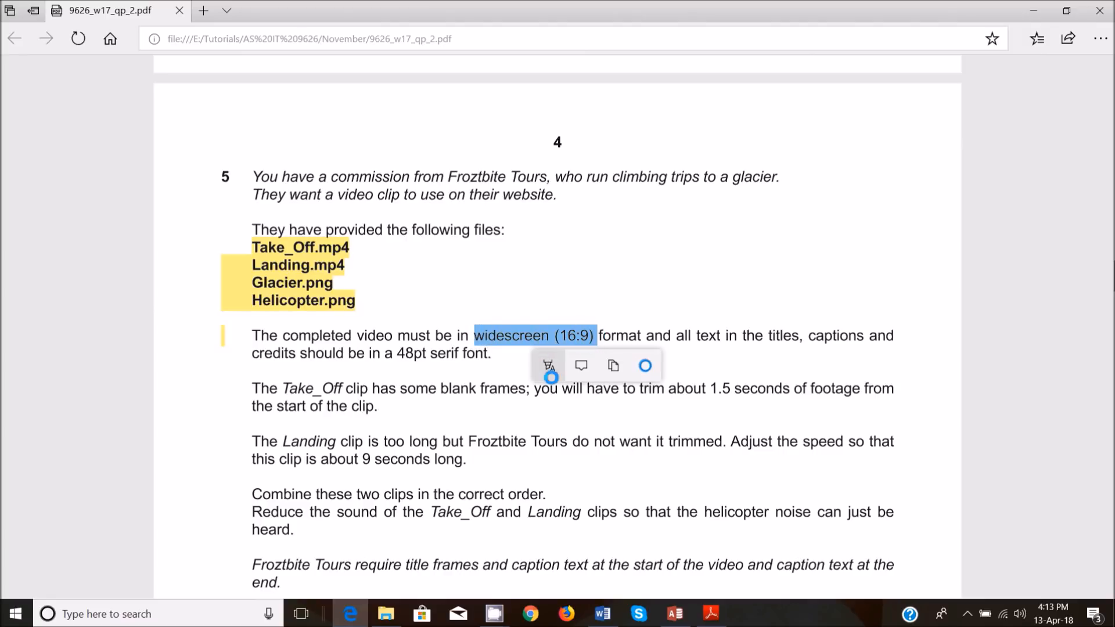
click(549, 365)
click(549, 427)
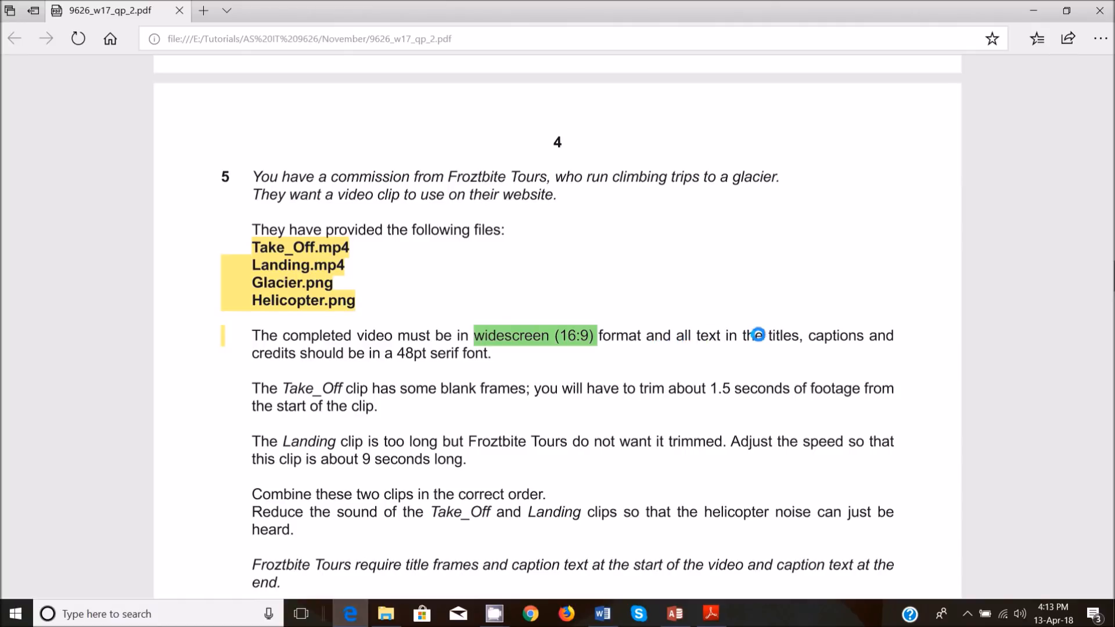
double_click(389, 355)
drag(411, 356, 487, 356)
click(439, 386)
click(440, 440)
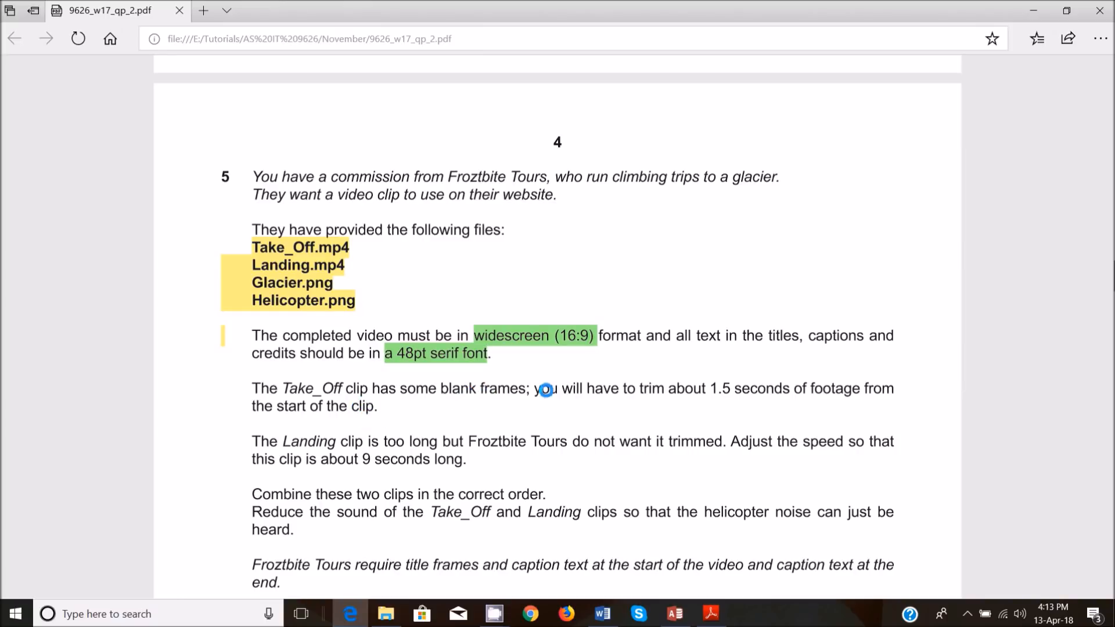
Step: Highlight "1.5 seconds of footage" in blue and "9 seconds long" in pink in the clip instructions
drag(707, 388, 774, 388)
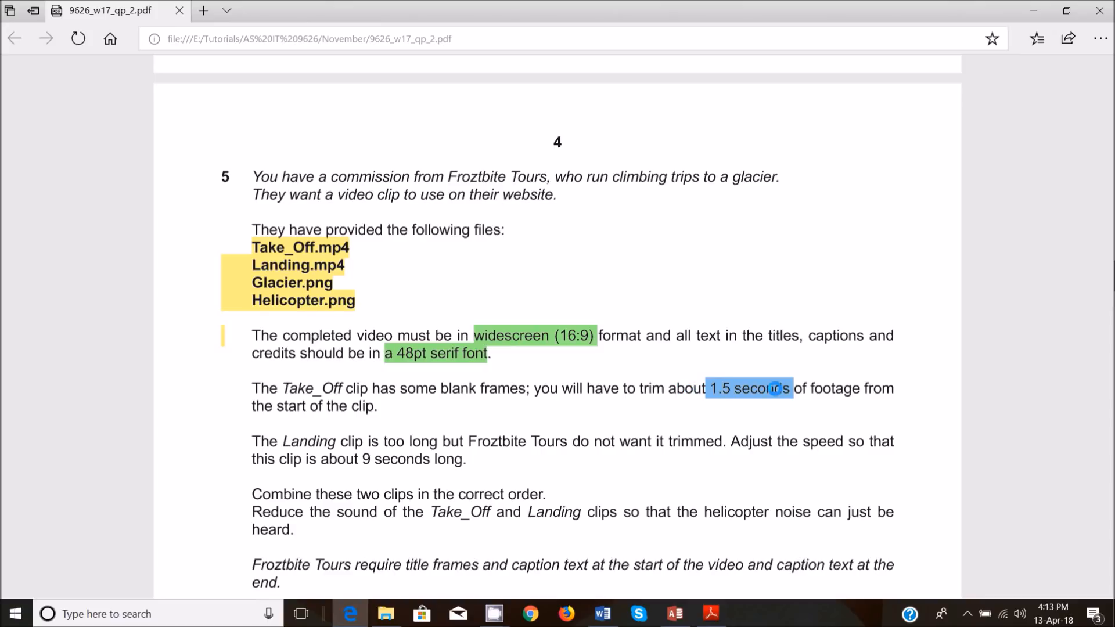
drag(790, 388, 862, 389)
click(812, 417)
click(819, 500)
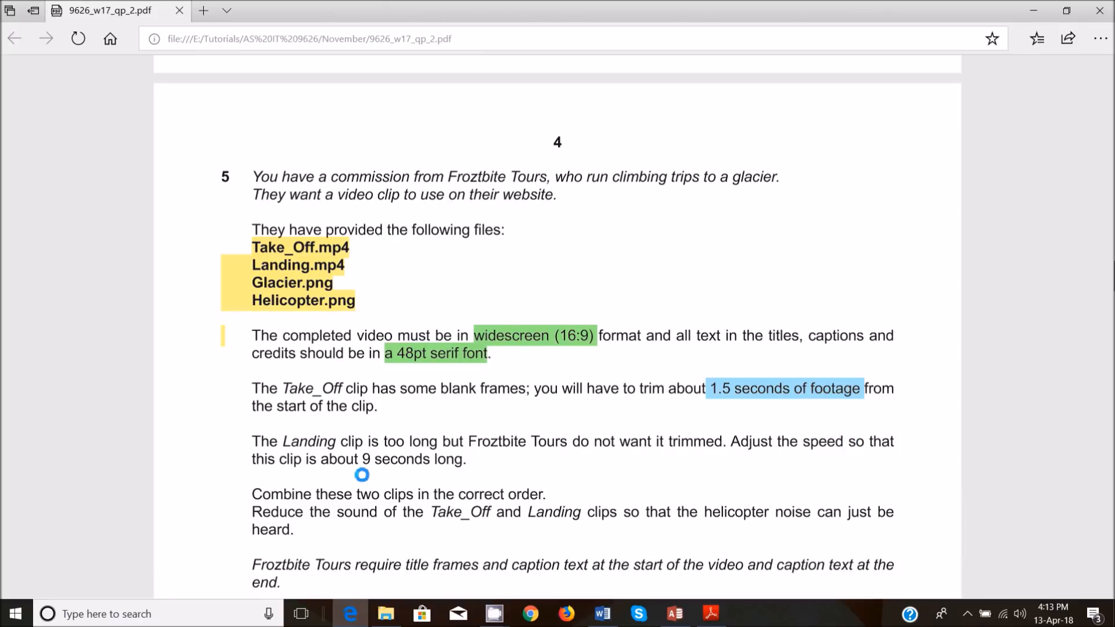
drag(361, 459, 452, 463)
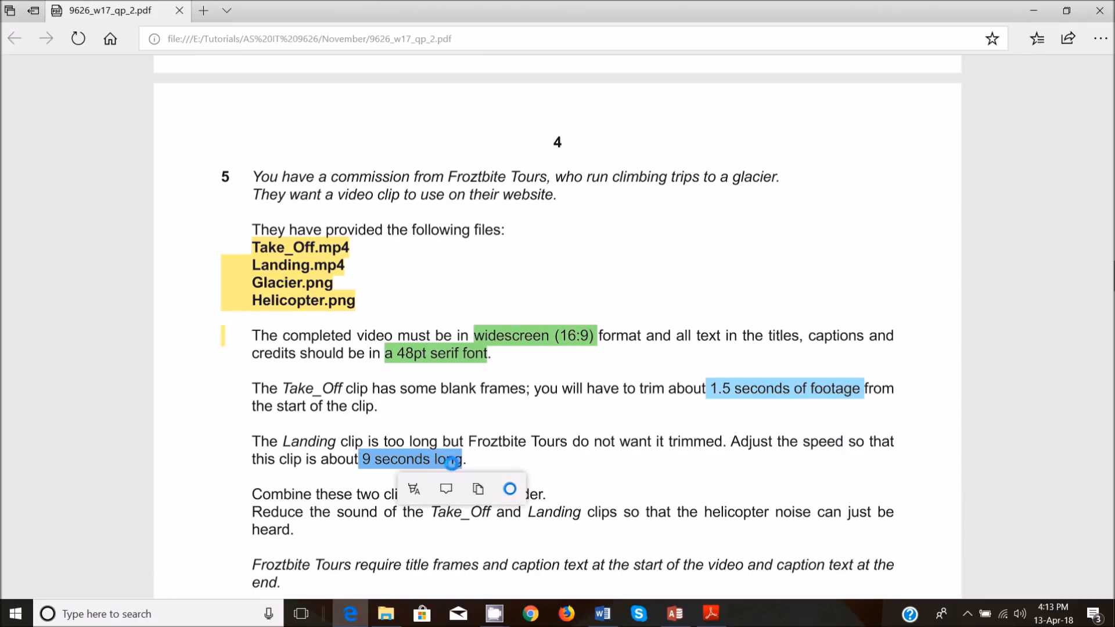
click(415, 489)
click(416, 427)
Step: Highlight the instruction "Reduce the sound of the Take_Off and Landing" in green
scroll(407, 383, down, 3)
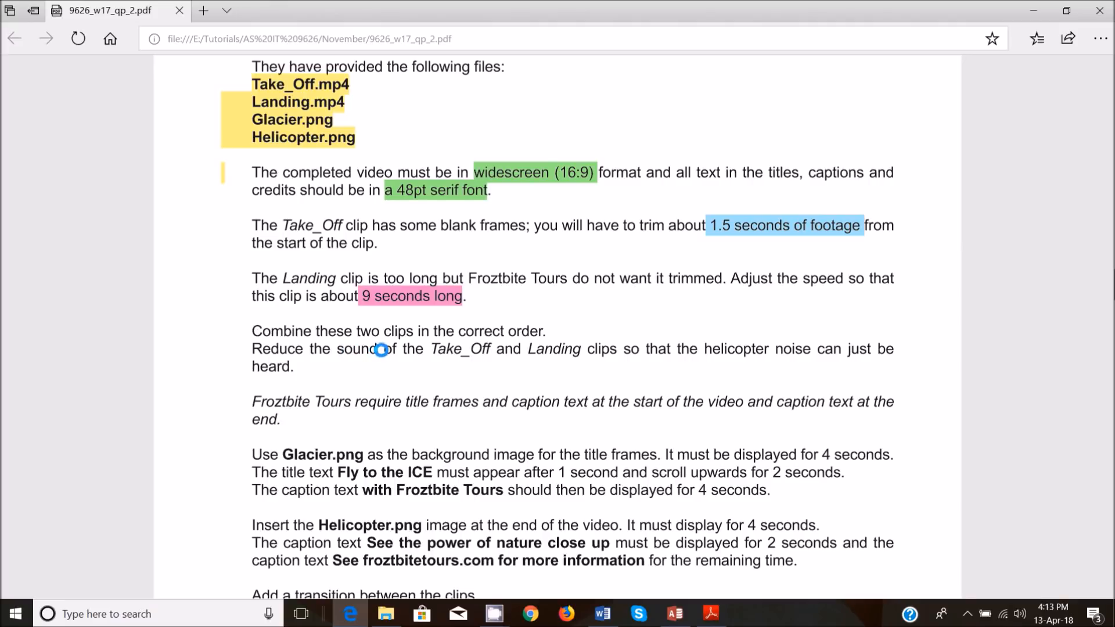
drag(430, 350, 600, 351)
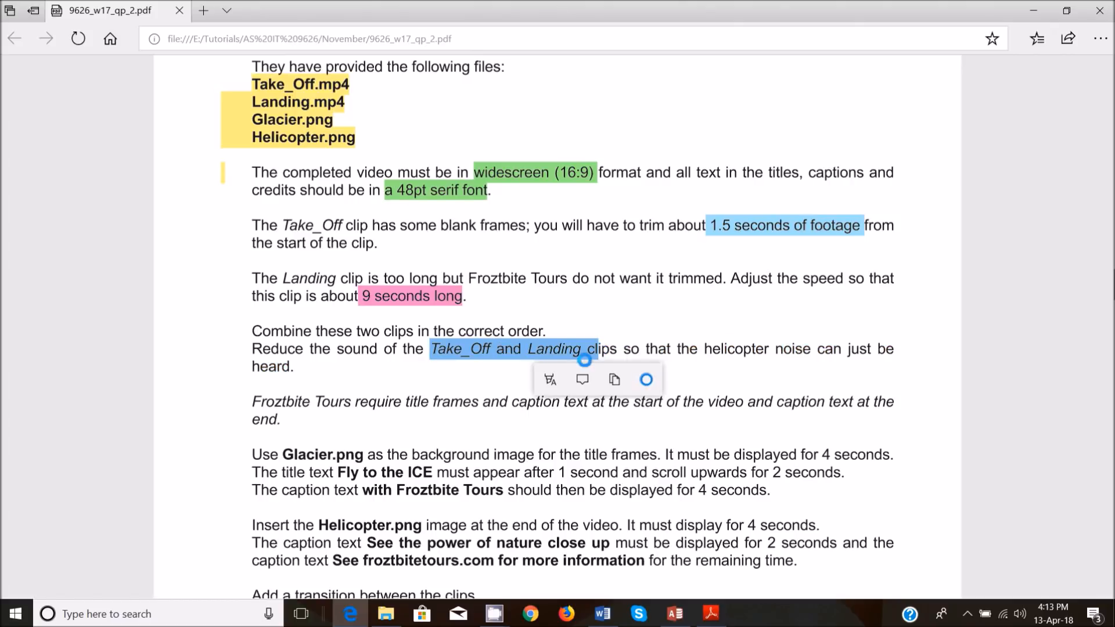
click(551, 379)
click(553, 445)
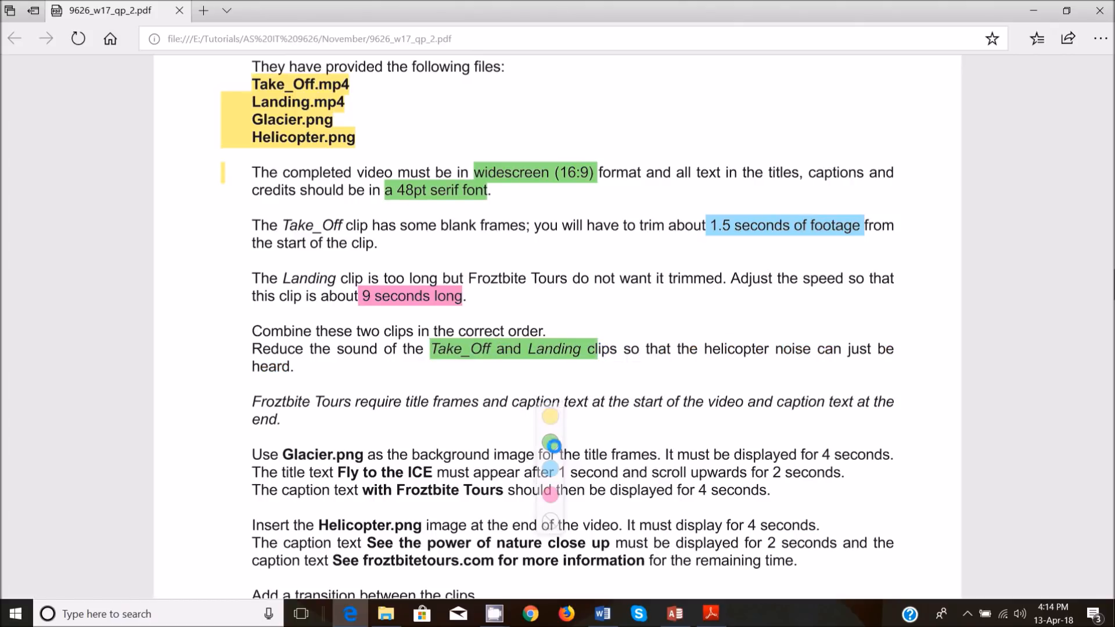
drag(251, 349, 465, 355)
click(413, 381)
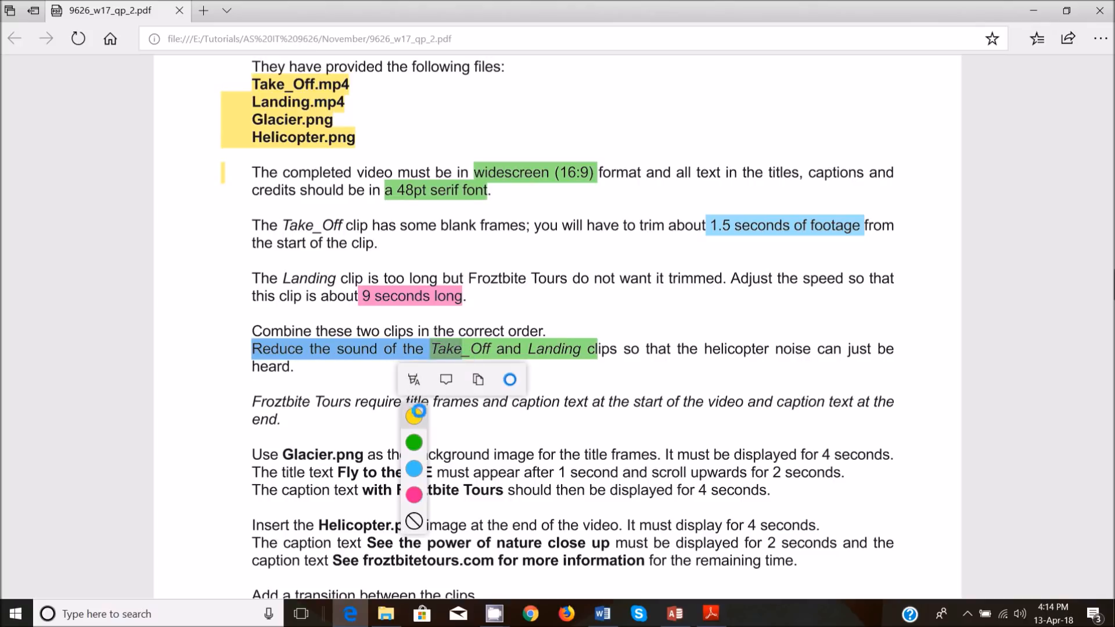
click(414, 443)
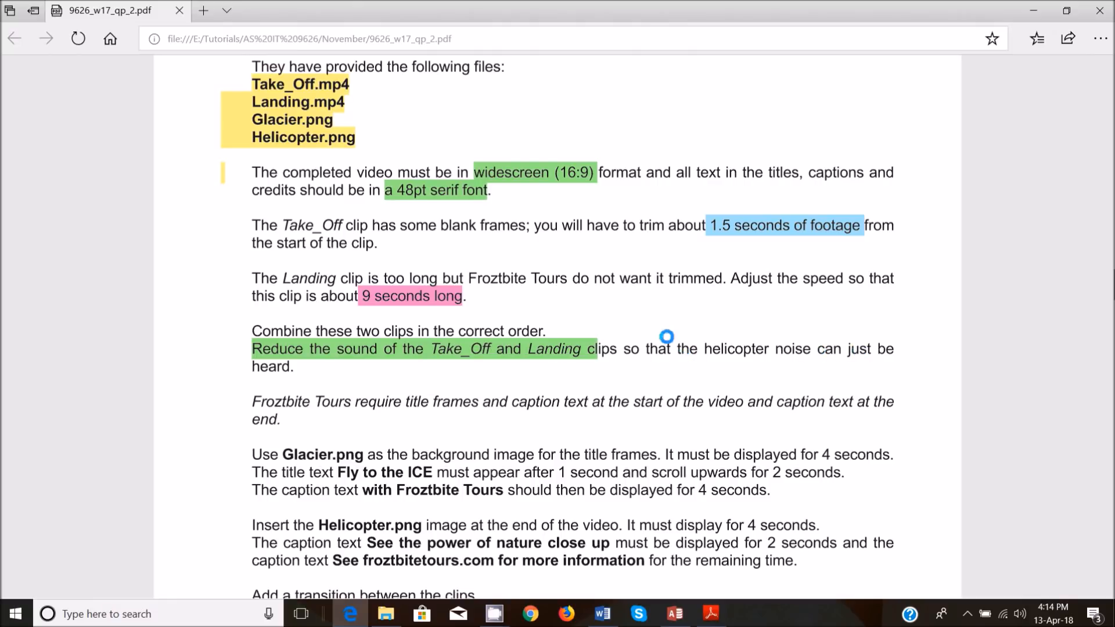
Step: Highlight "helicopter noise can just be heard." in yellow at the end of the sound instruction
drag(713, 347, 302, 361)
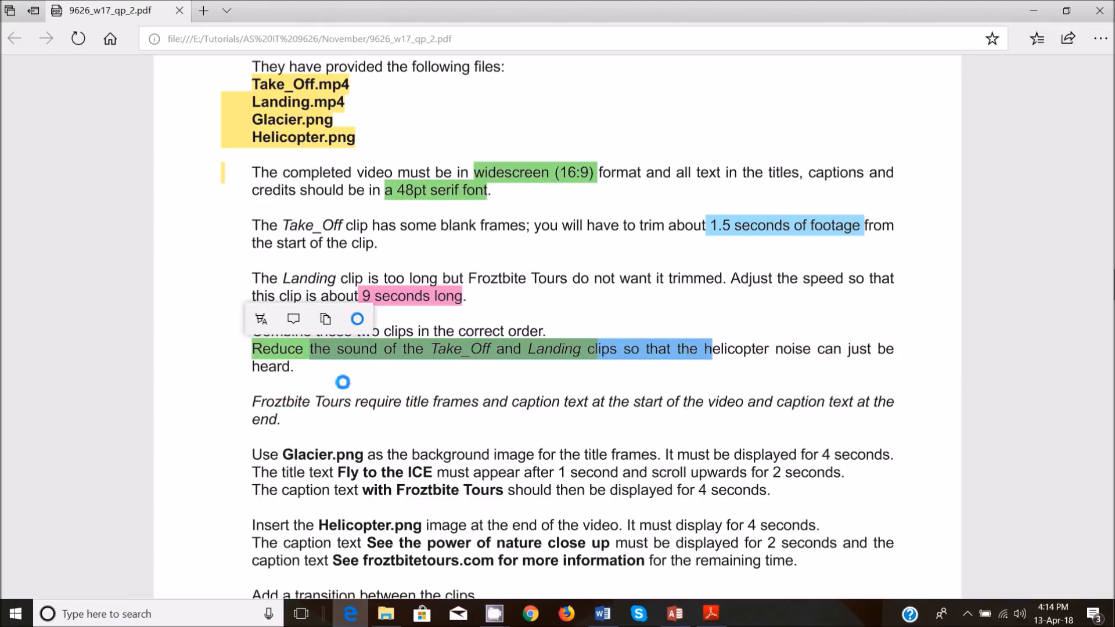
click(788, 349)
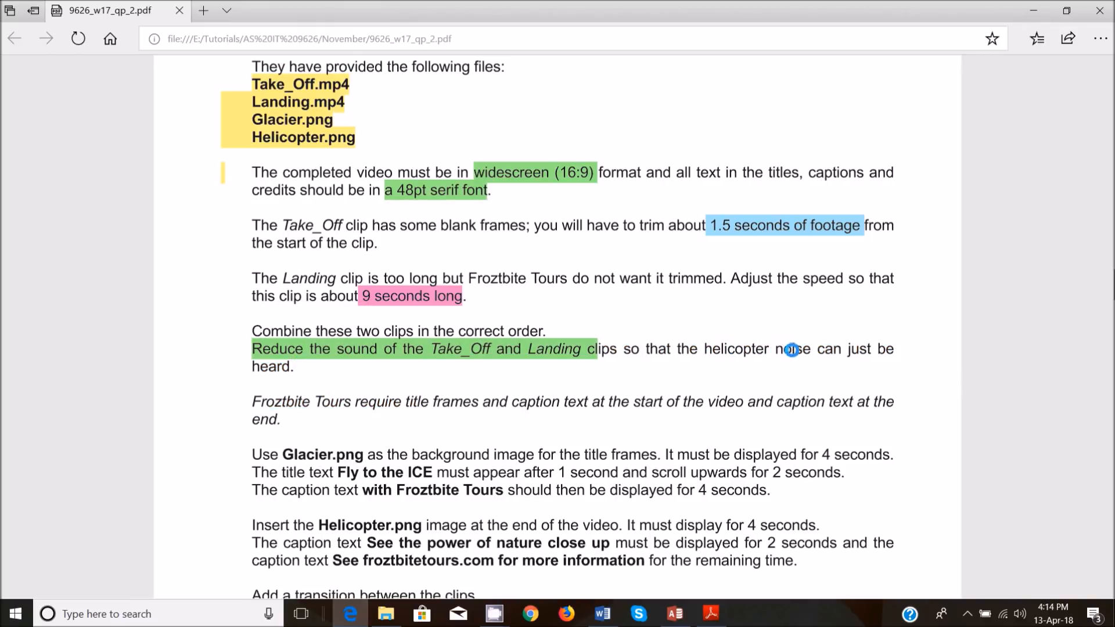
drag(708, 355, 644, 373)
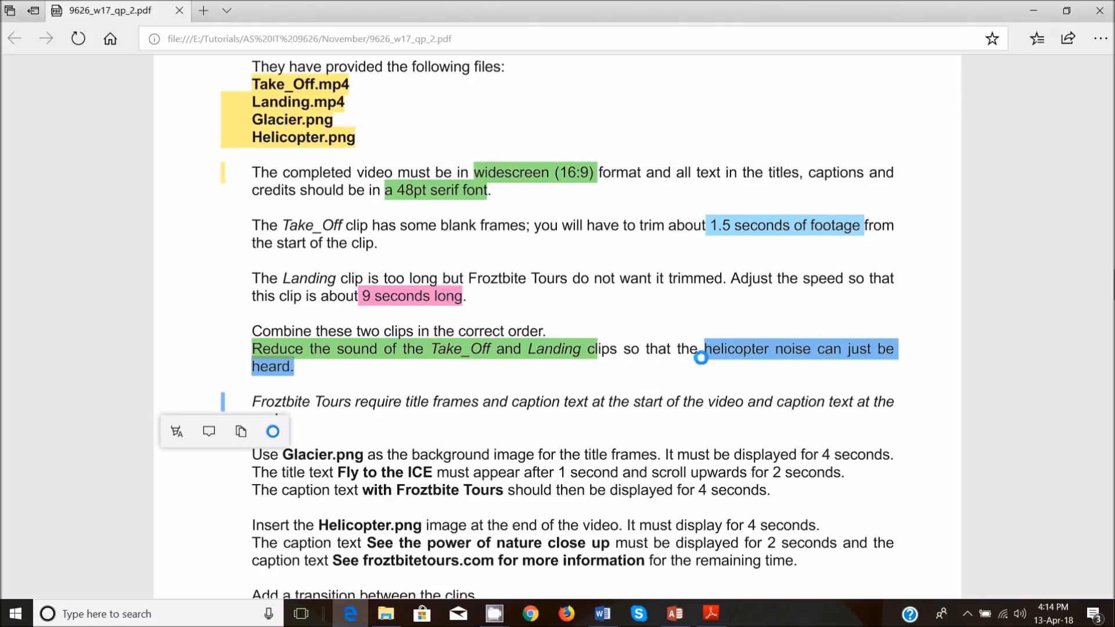
click(184, 434)
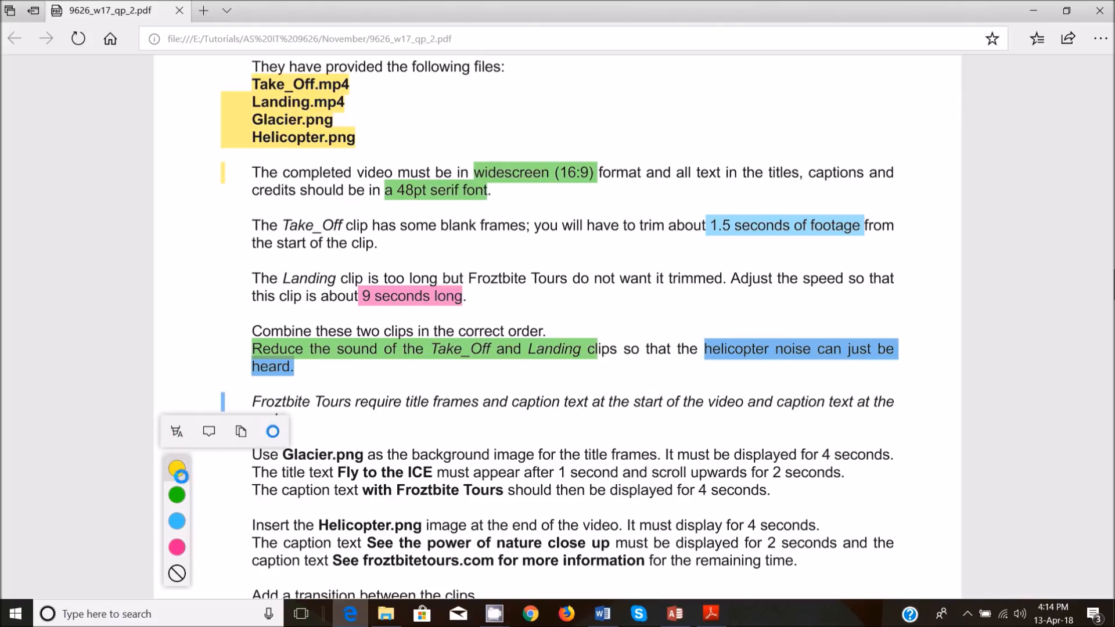
click(180, 472)
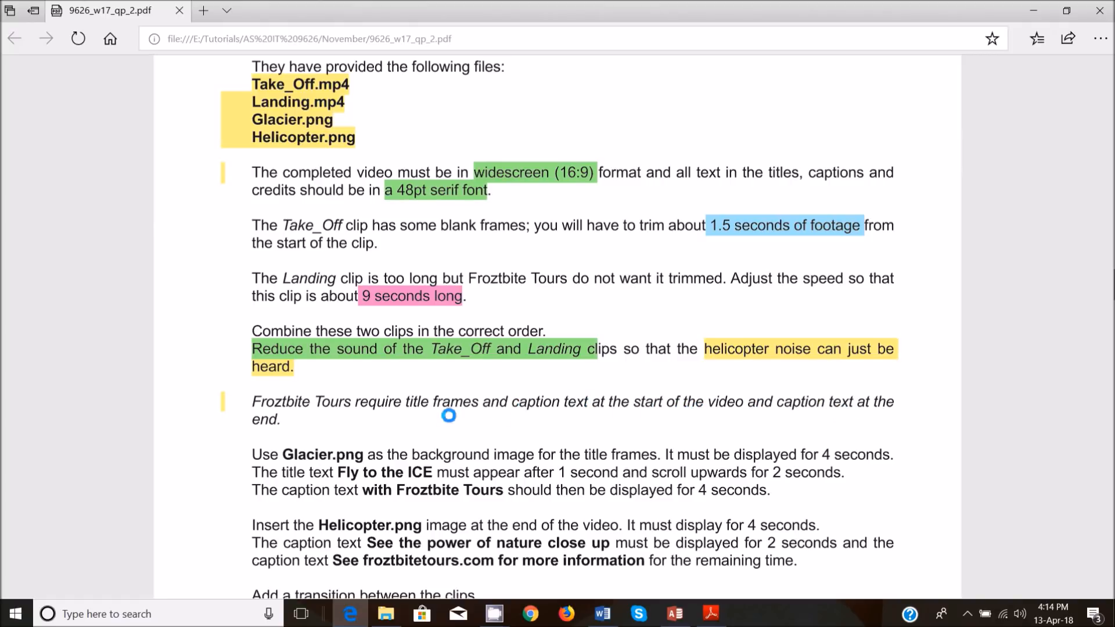
Step: Find Movie Maker on the computer, open it and move its window to the middle of the screen
scroll(368, 450, down, 3)
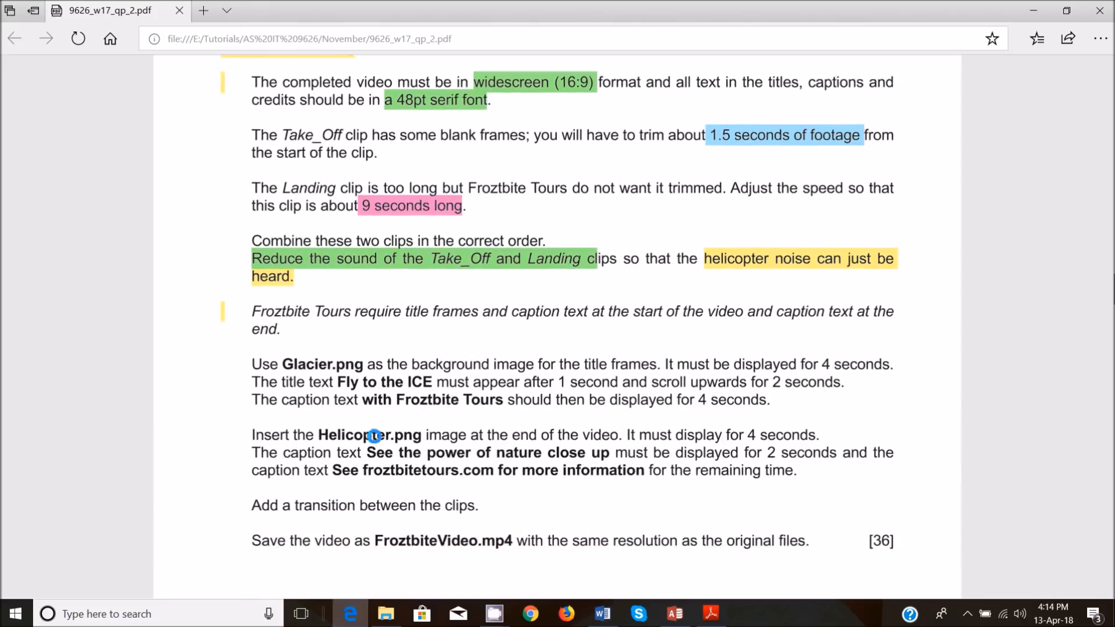
scroll(306, 281, up, 4)
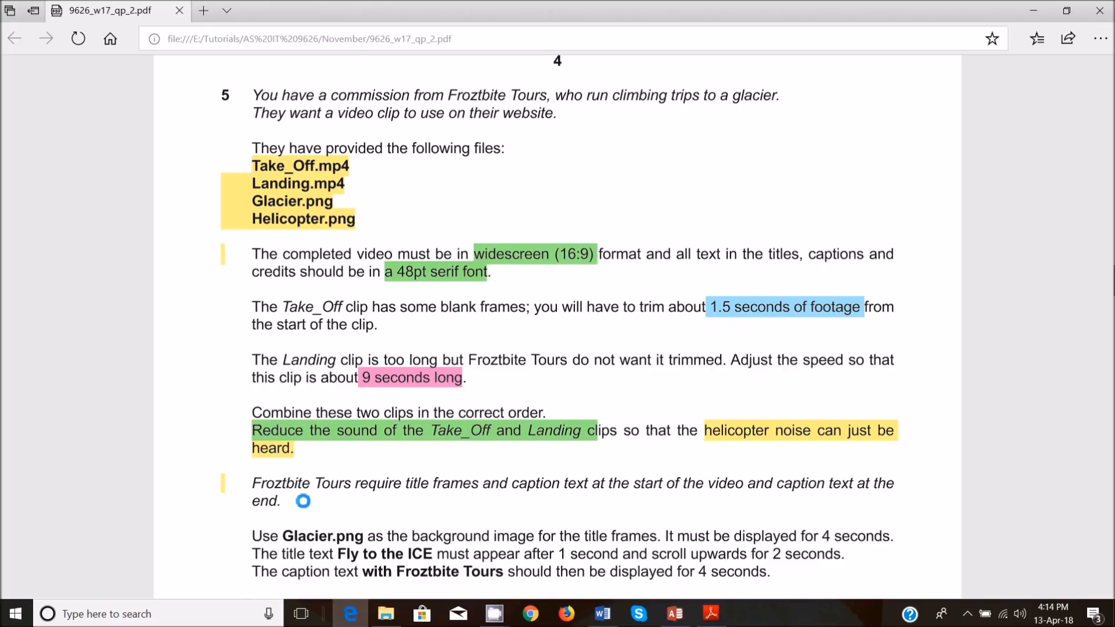
click(15, 613)
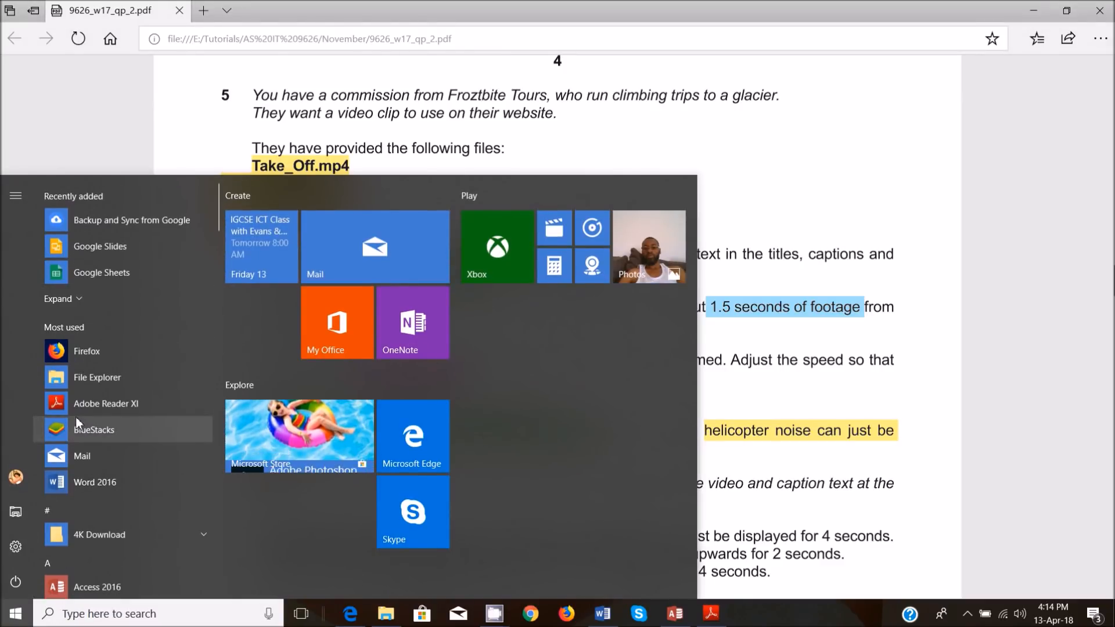
text(movie)
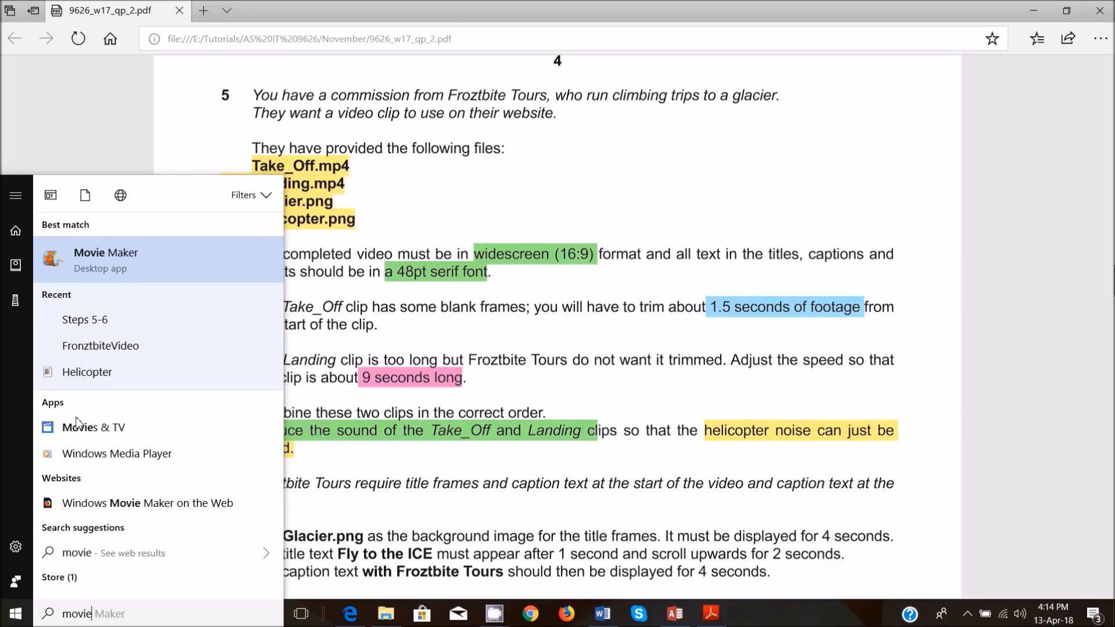
click(147, 260)
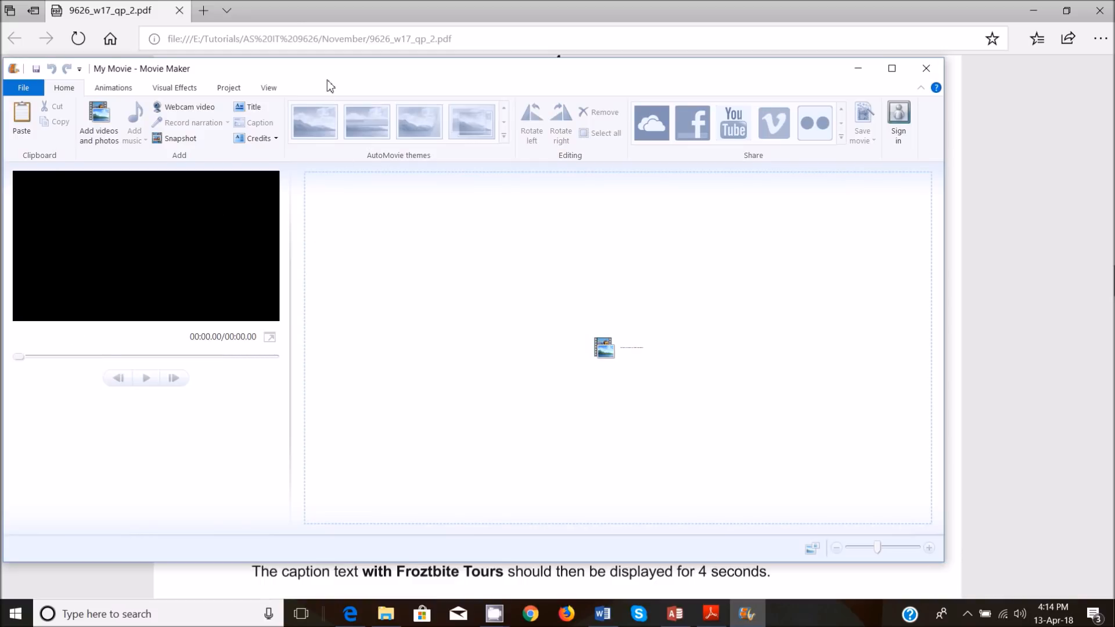
drag(330, 86, 456, 83)
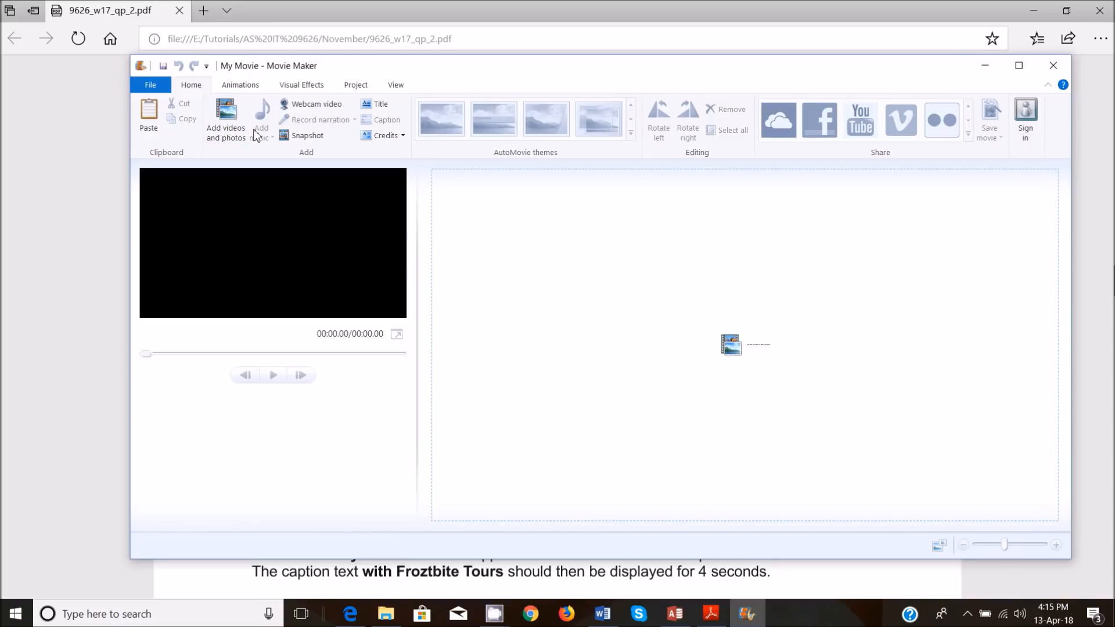
Step: Add the Take_Off video from the November > Task 5 folder to the project and play it in the preview
click(226, 128)
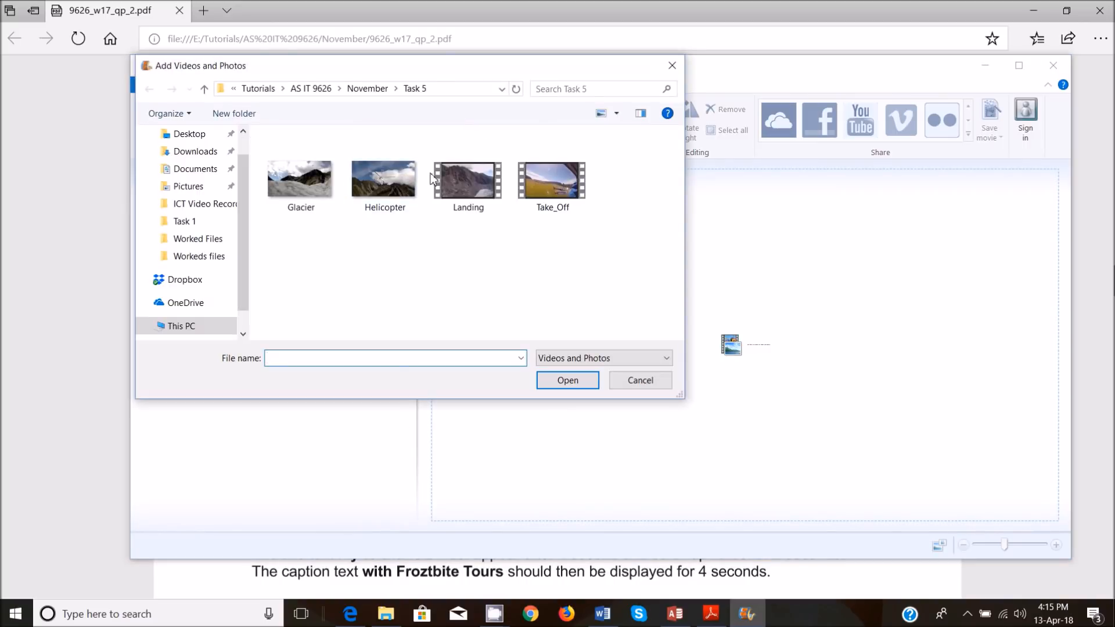
click(367, 89)
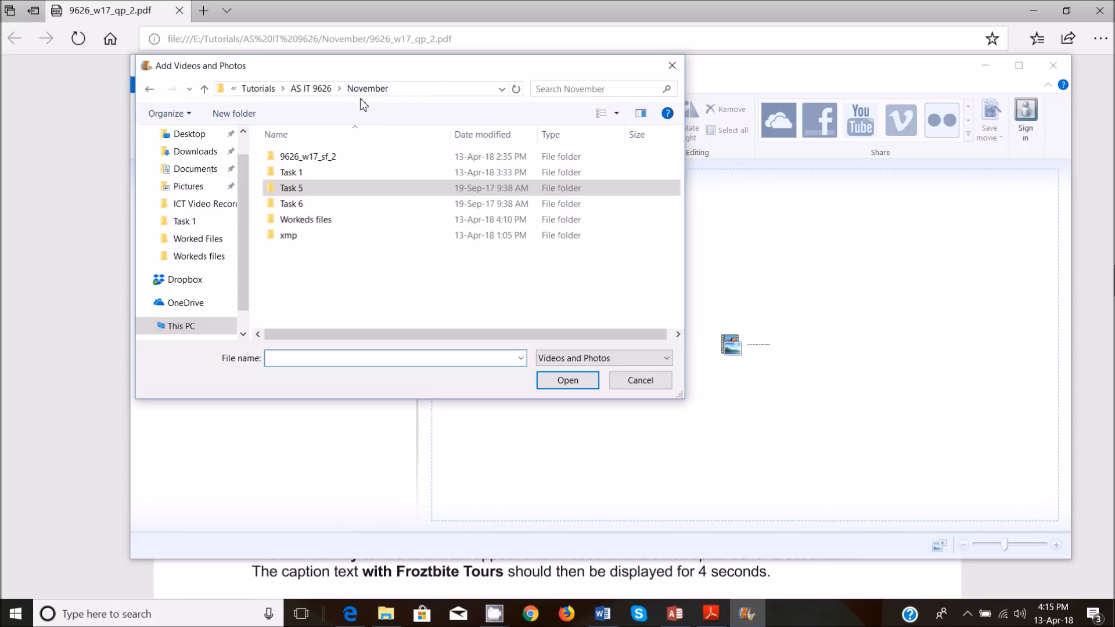
double_click(310, 190)
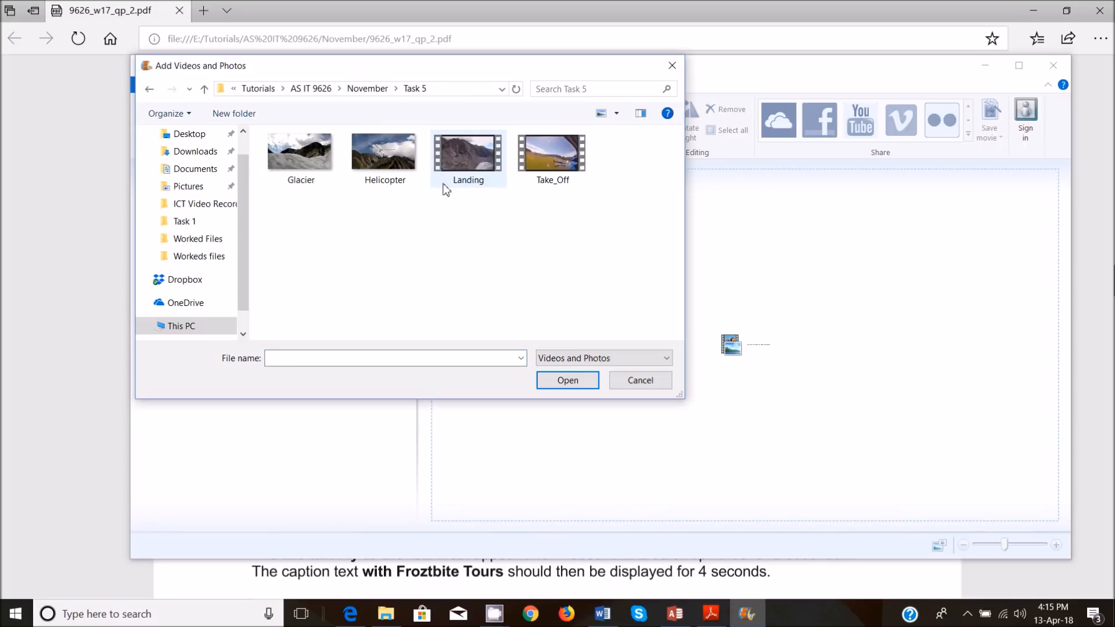
click(558, 185)
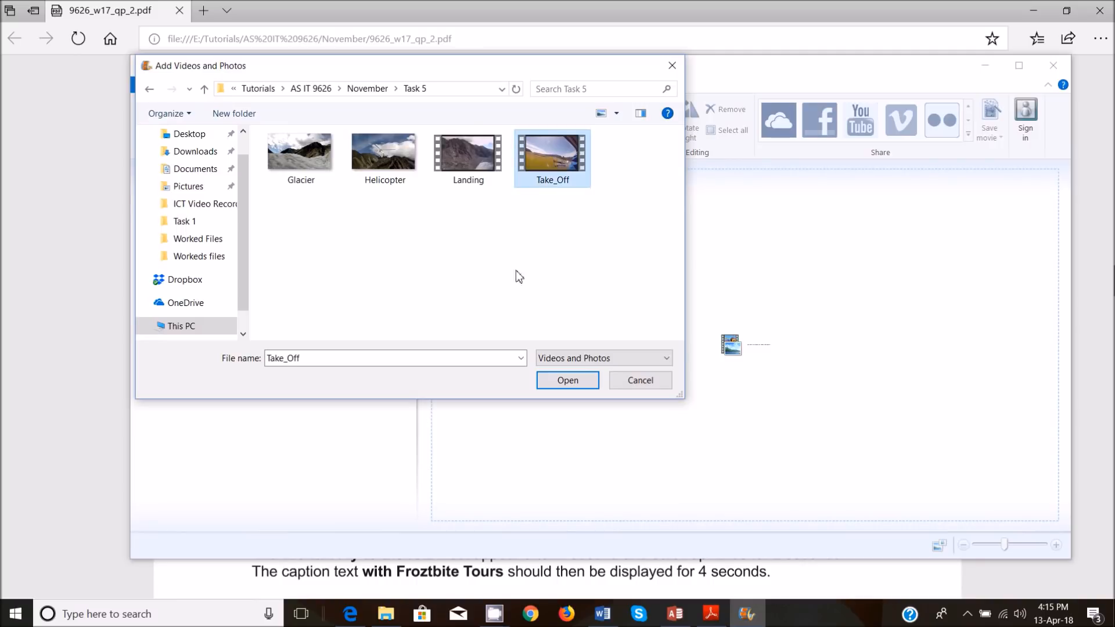
click(562, 378)
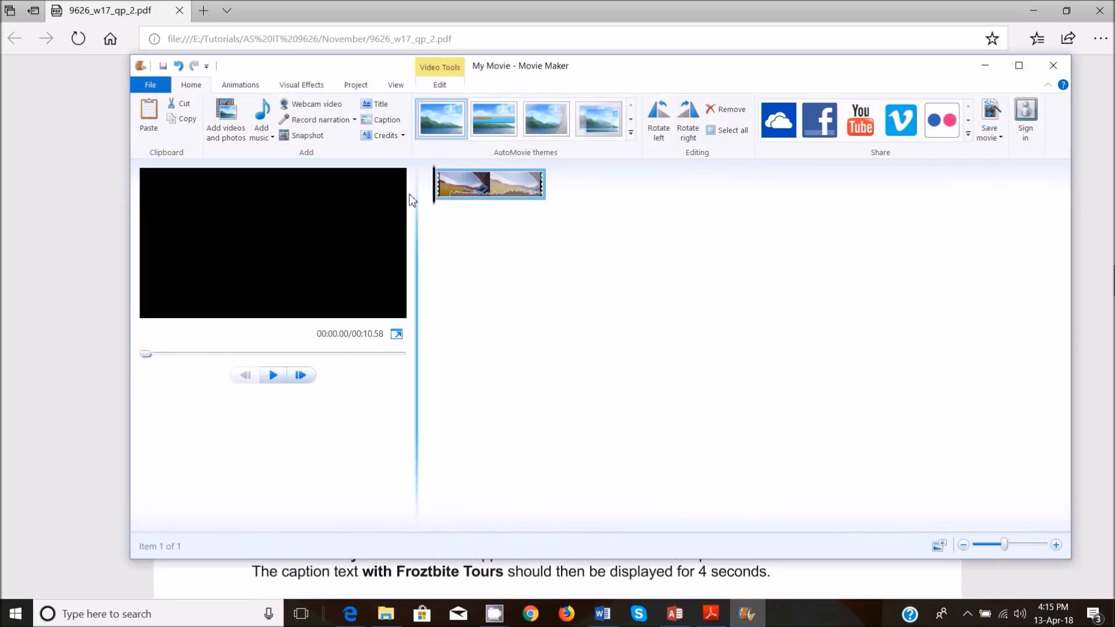
click(274, 377)
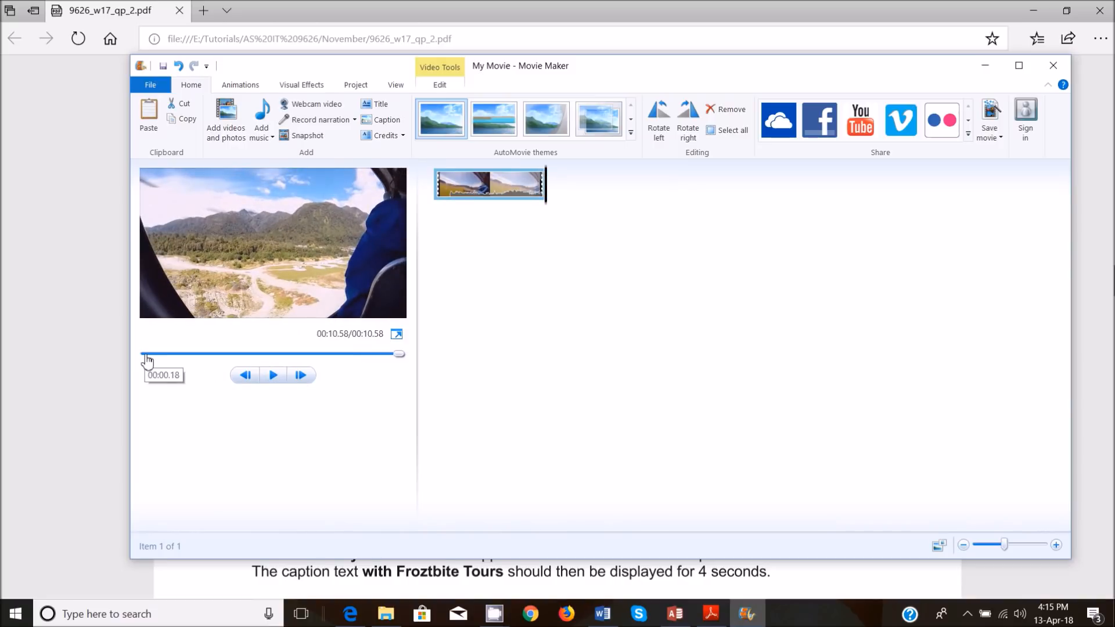
Step: Open the Take_Off clip in the Trim tool and set its start point to 1.50 s
double_click(480, 185)
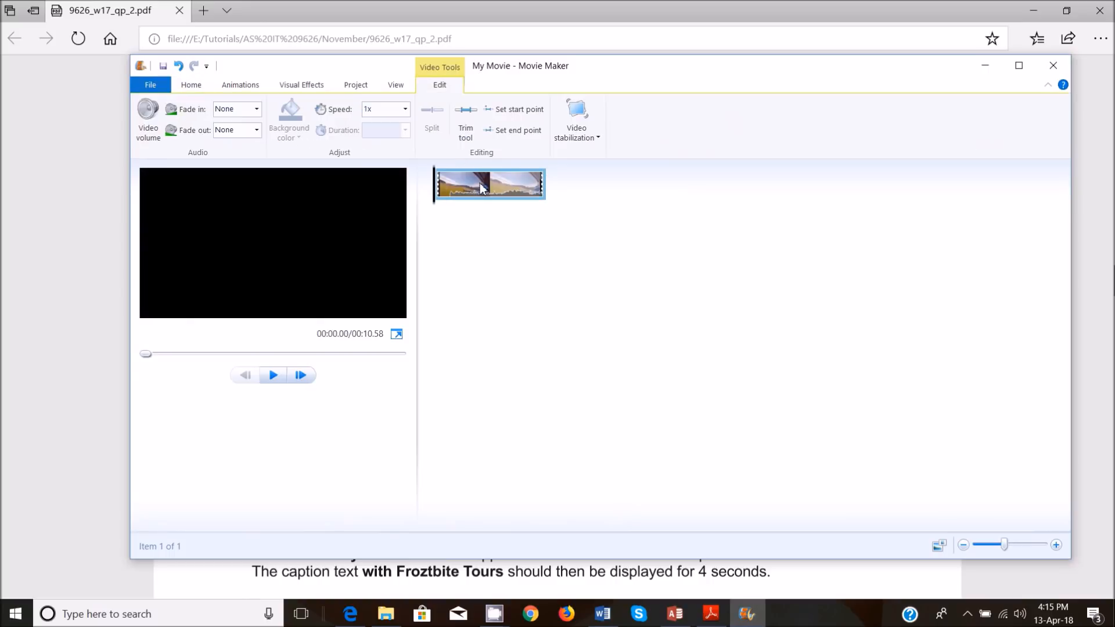
click(467, 124)
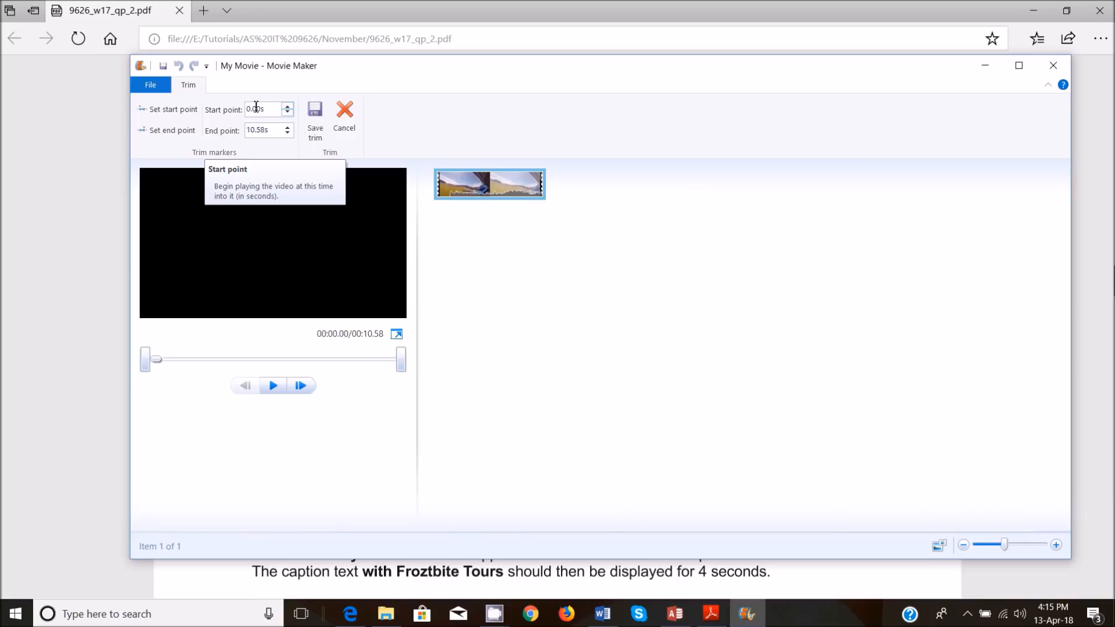
click(277, 108)
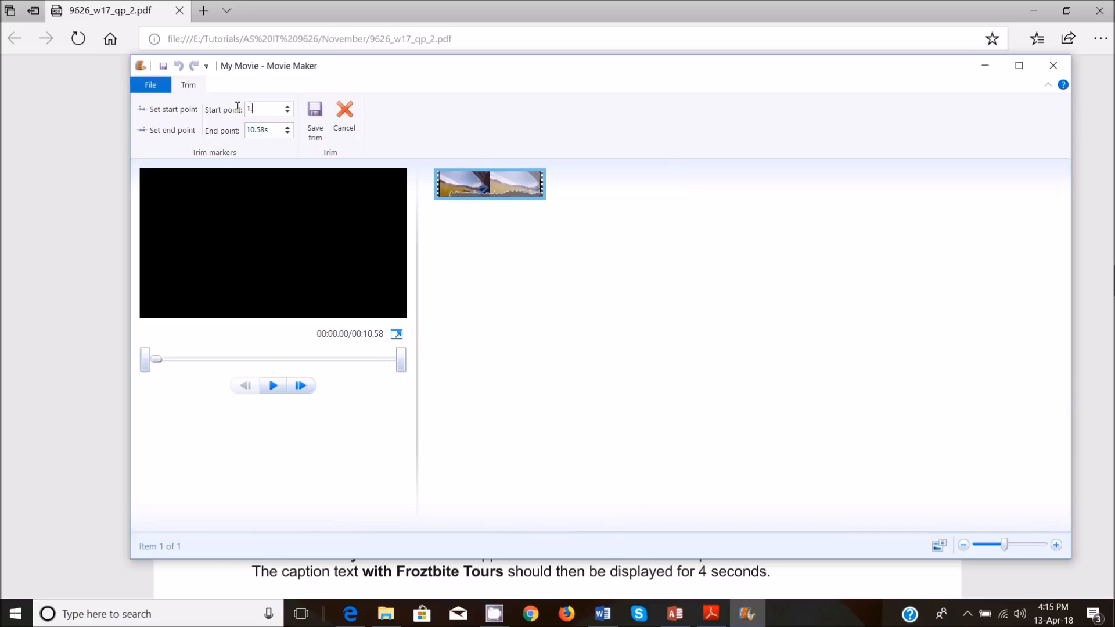
key(Return)
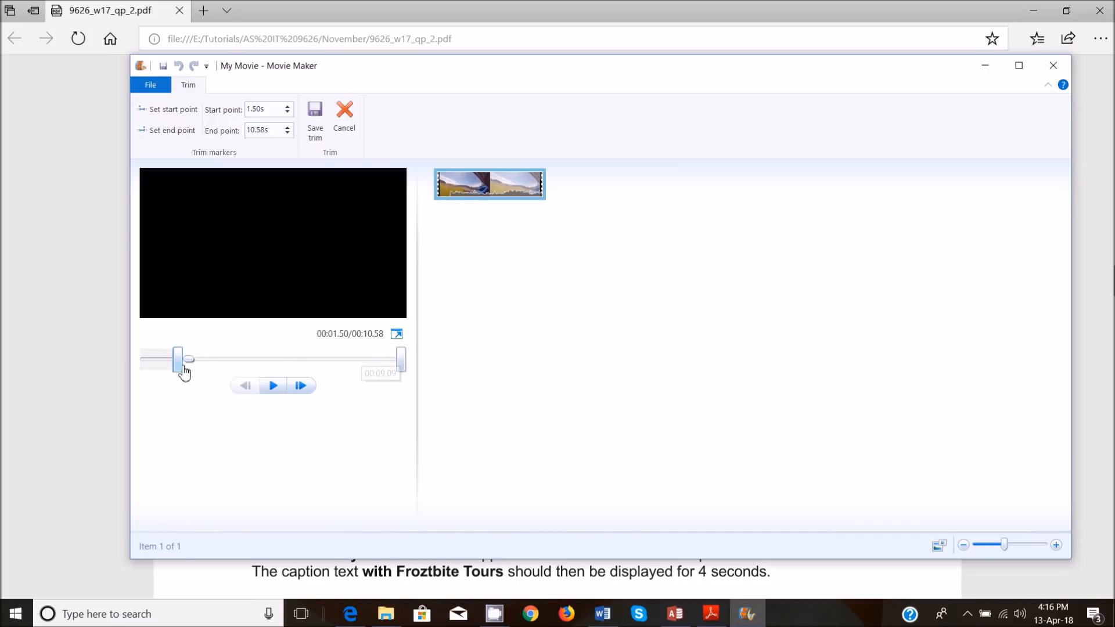
Step: Capture the Trim view, box the kept part of the timeline in red, mark the trimmed start in yellow, and discard the capture
key(Print)
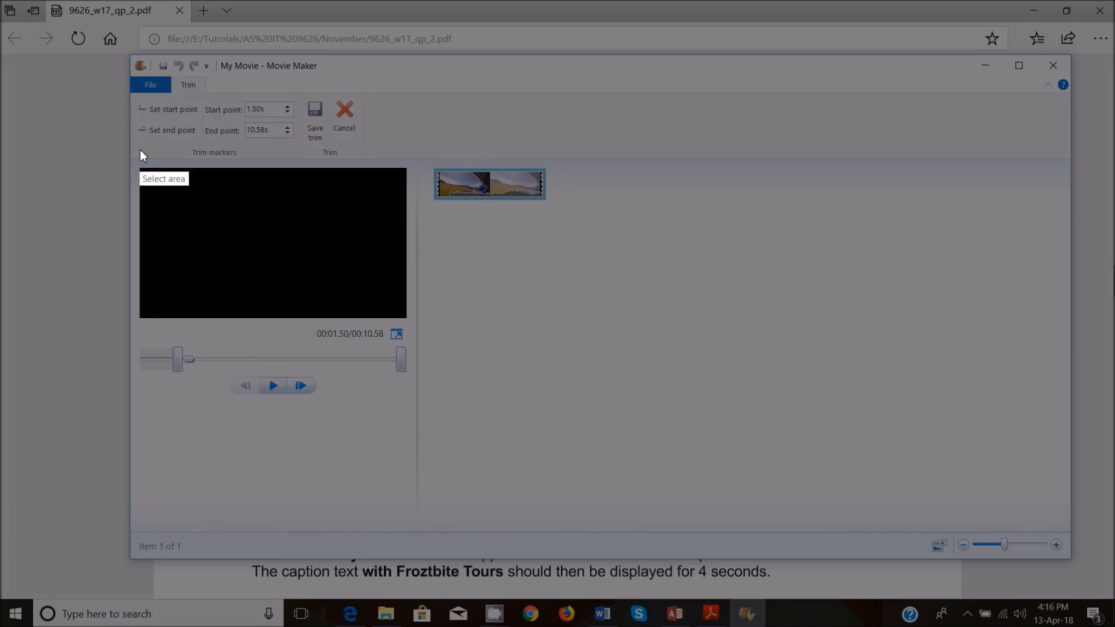
drag(134, 150, 536, 470)
drag(336, 150, 336, 69)
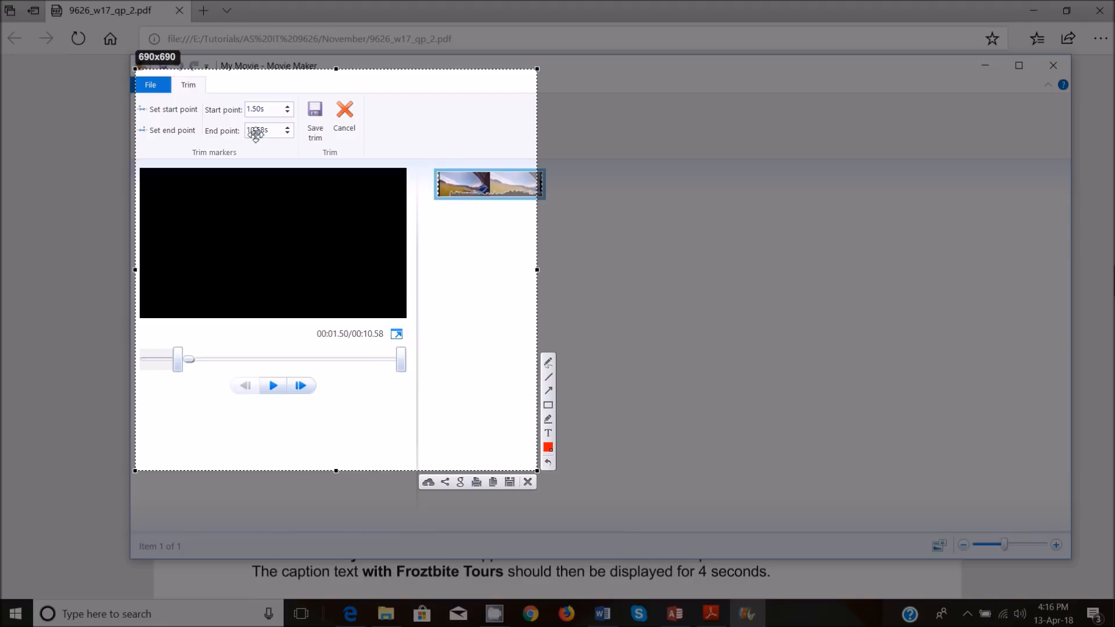
click(548, 405)
mouse_move(186, 347)
mouse_down()
mouse_move(245, 372)
mouse_move(397, 372)
mouse_up()
click(547, 419)
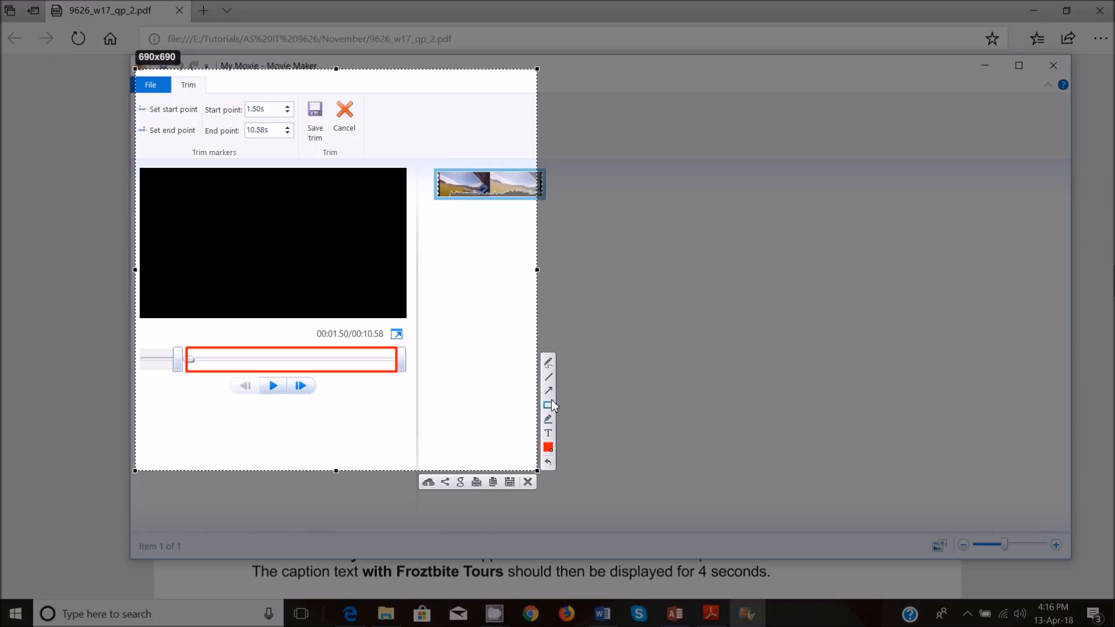
mouse_move(155, 348)
mouse_down()
mouse_move(157, 371)
mouse_move(147, 366)
mouse_move(167, 378)
mouse_up()
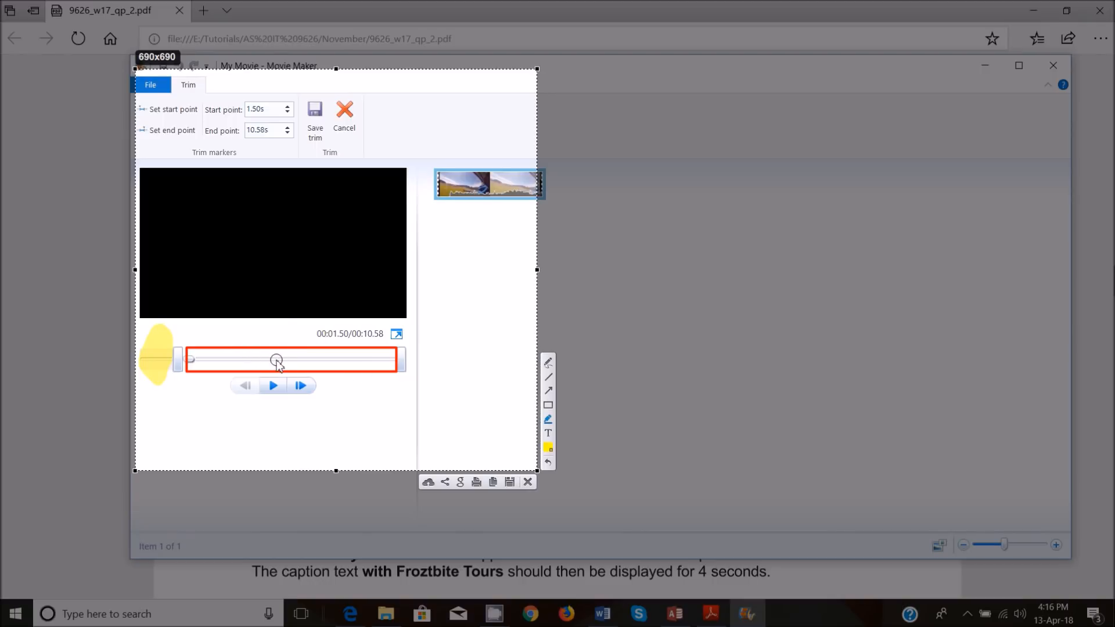
click(527, 481)
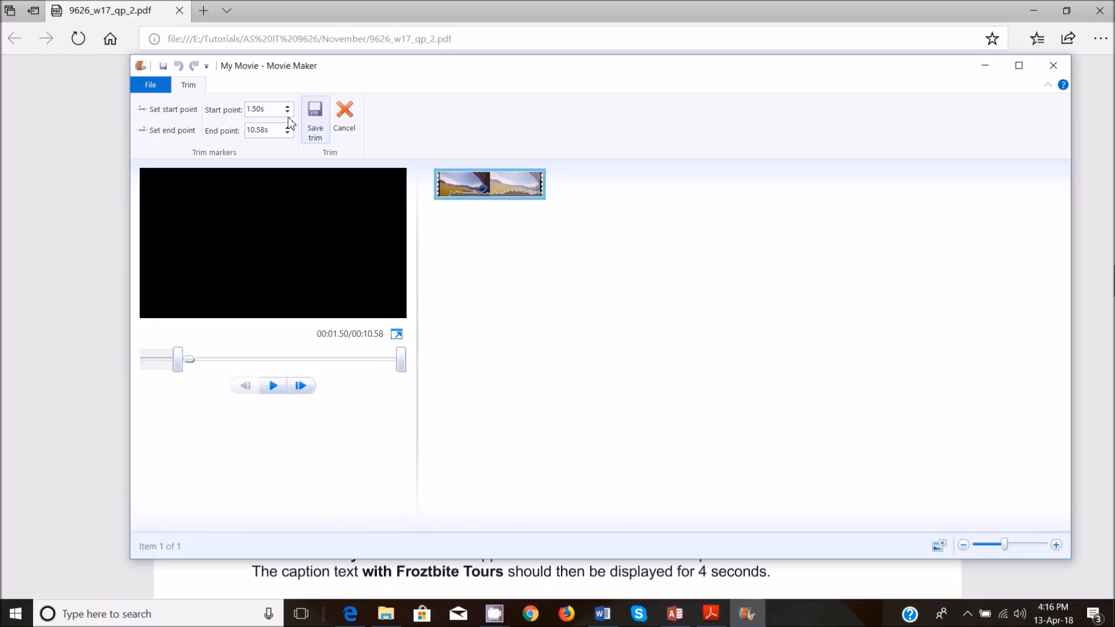
Step: Save the trim of the Take_Off clip and play the trimmed clip in the preview
click(314, 130)
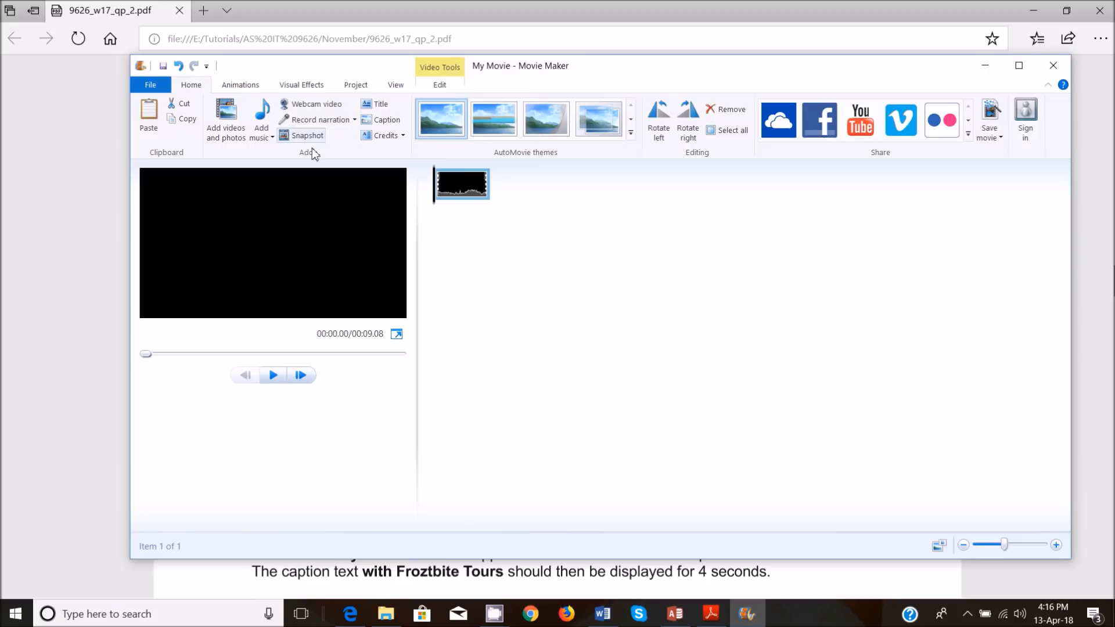
click(274, 380)
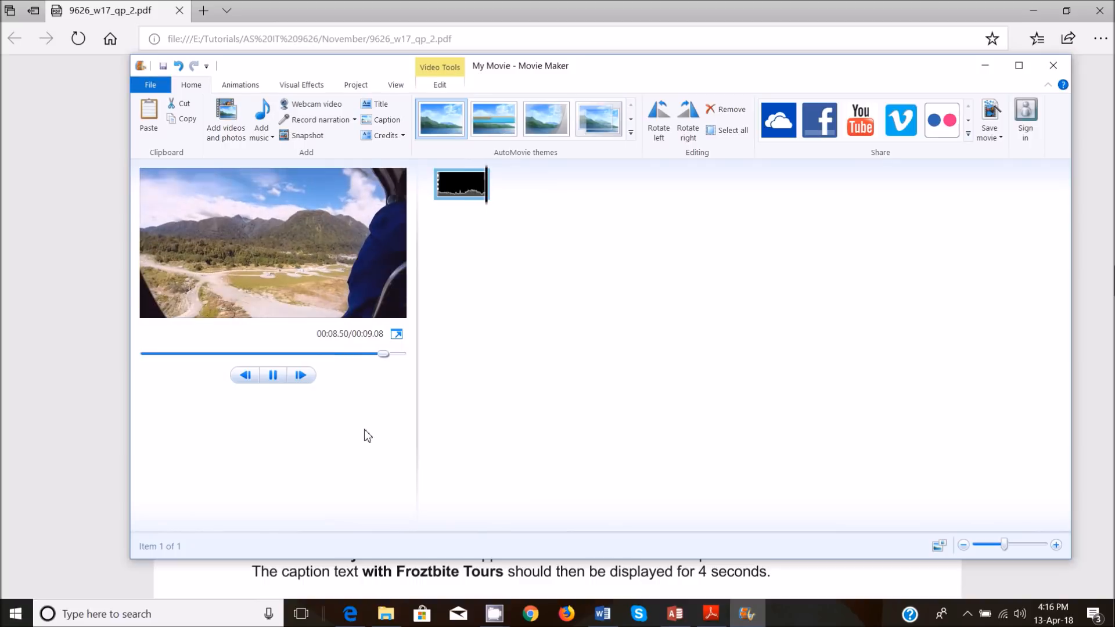
Step: Check the format instruction in the question paper and set the Movie Maker project's aspect ratio to Widescreen (16:9)
click(273, 592)
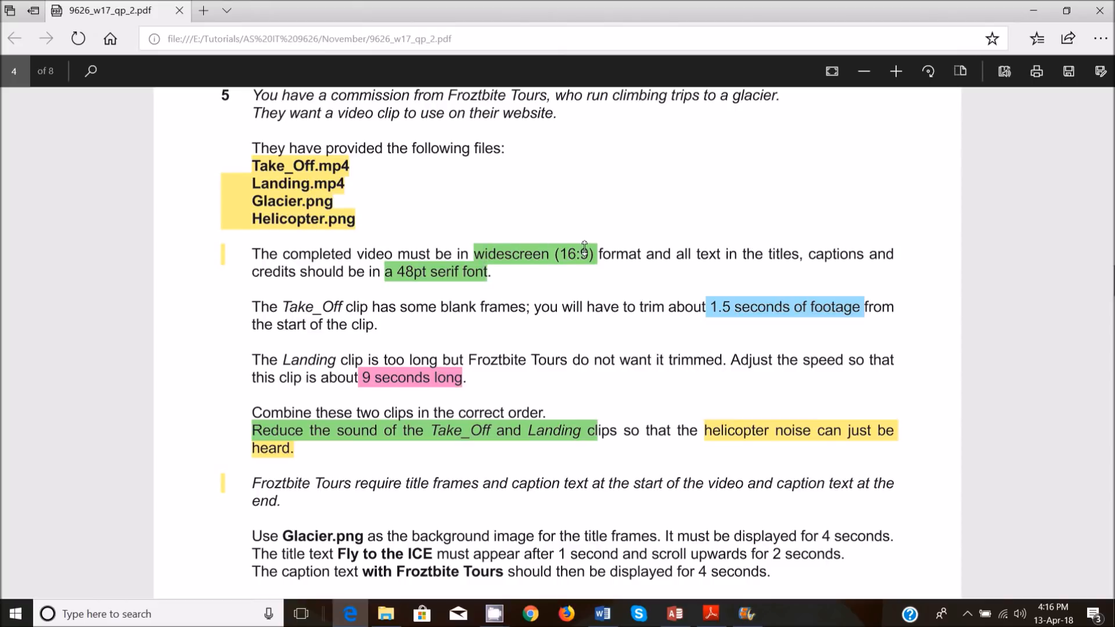
mouse_move(710, 566)
click(730, 563)
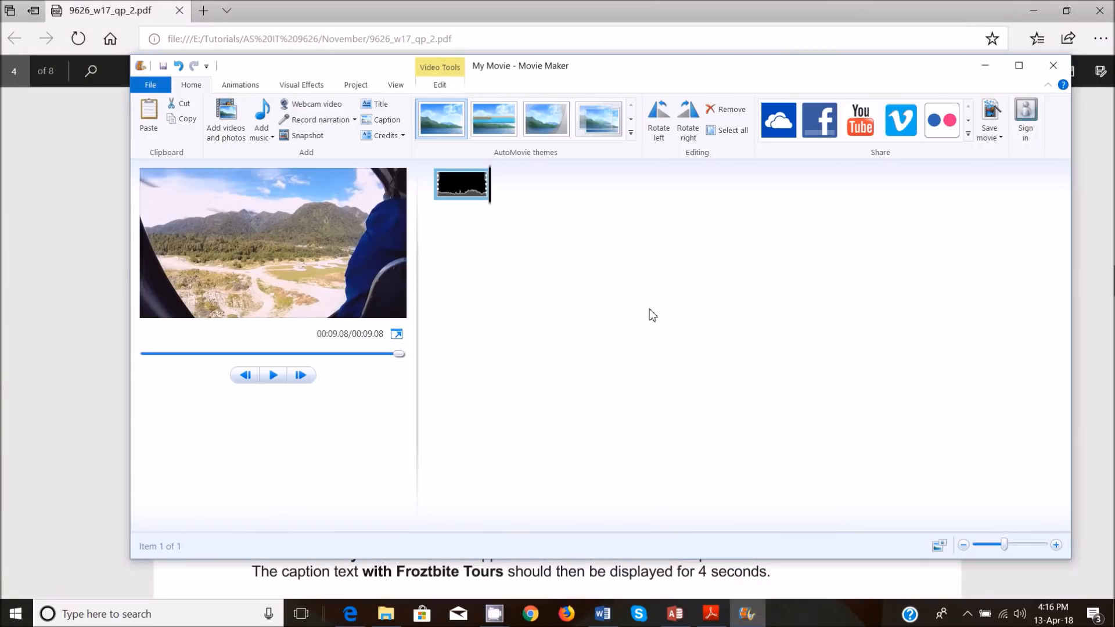
click(449, 172)
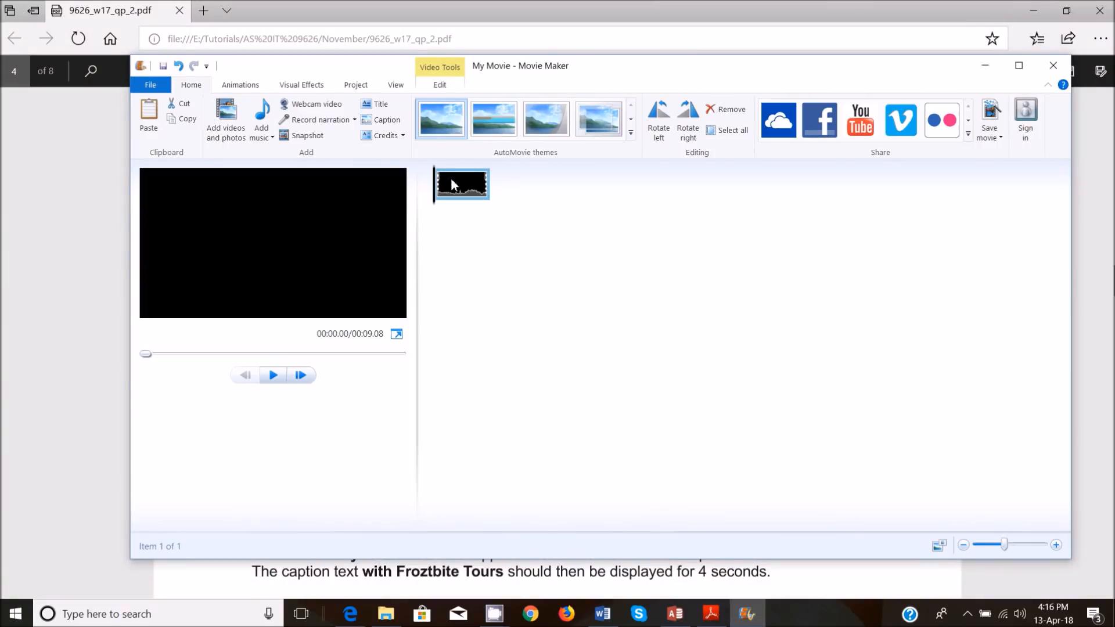
click(353, 86)
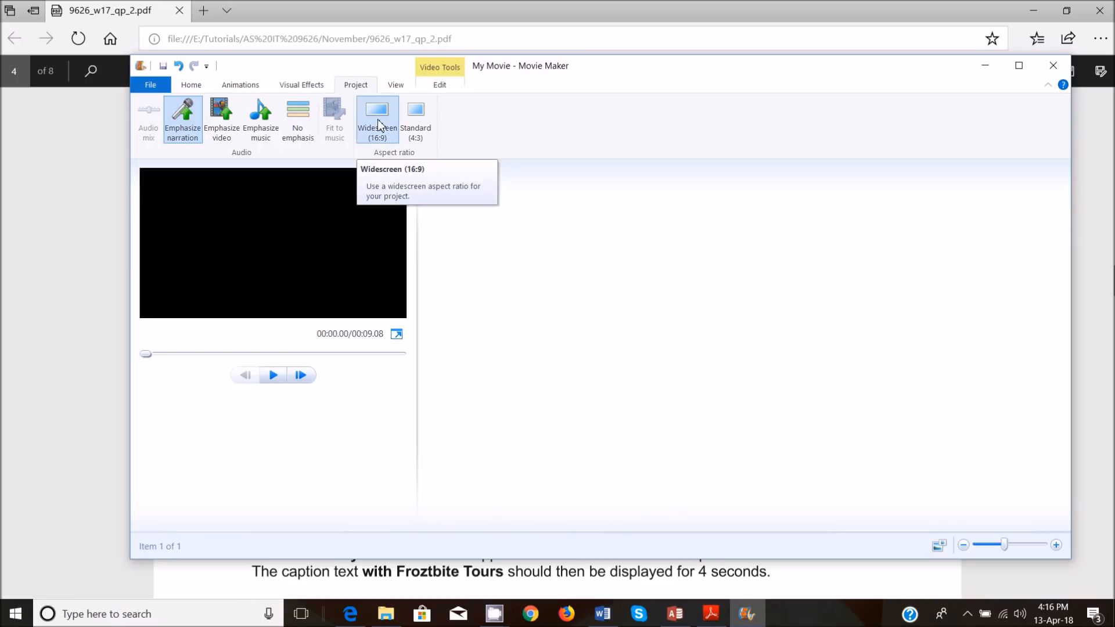
click(383, 139)
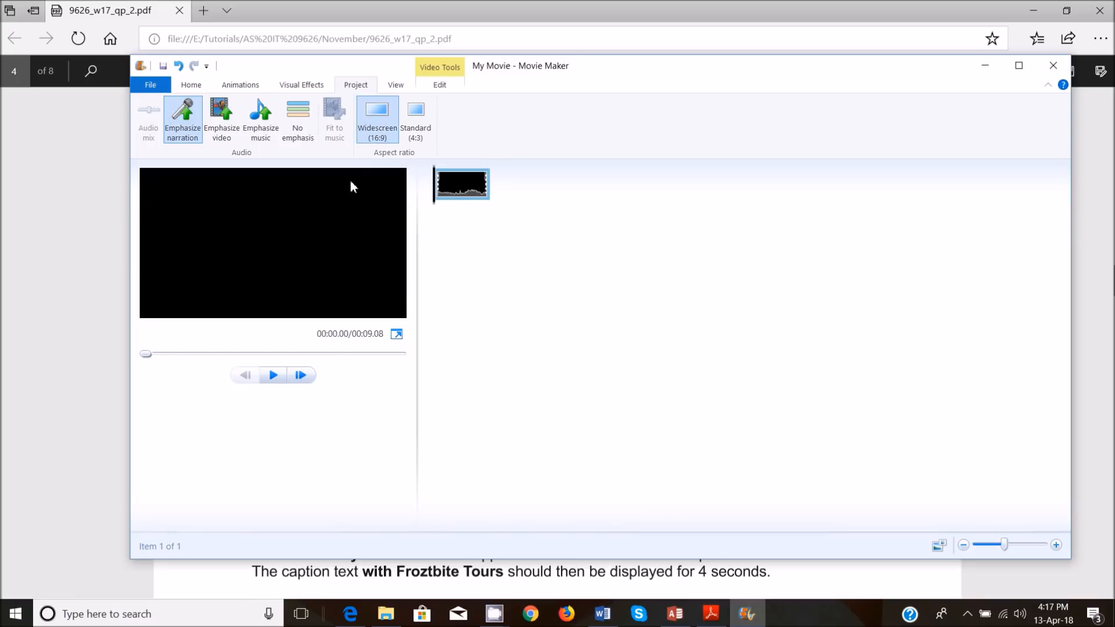
Step: Switch to the question paper and highlight the whole instruction about trimming the Take_Off clip in pink
click(351, 613)
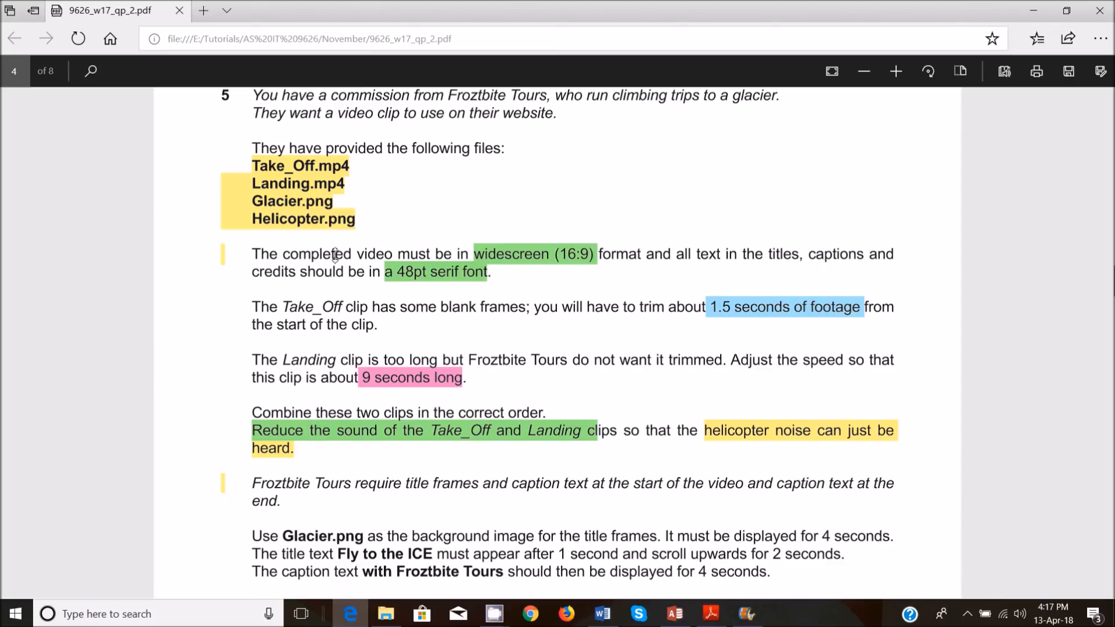
drag(260, 306, 363, 323)
click(324, 355)
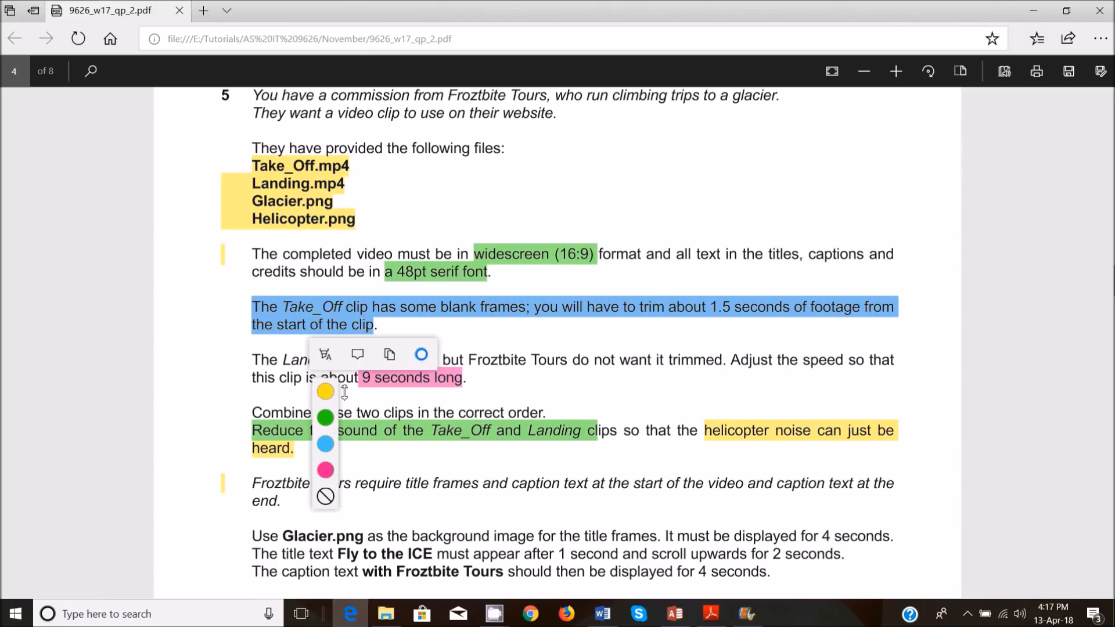
click(326, 469)
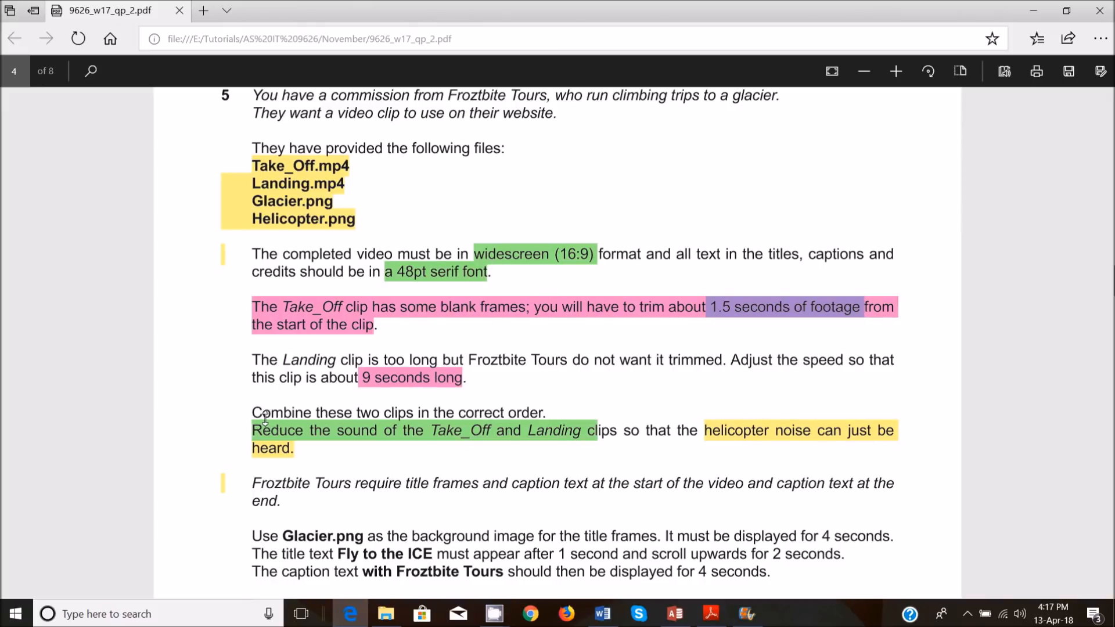
Step: Highlight "Reduce the sound of the Take_Off" in the question paper in pink
drag(266, 430, 494, 431)
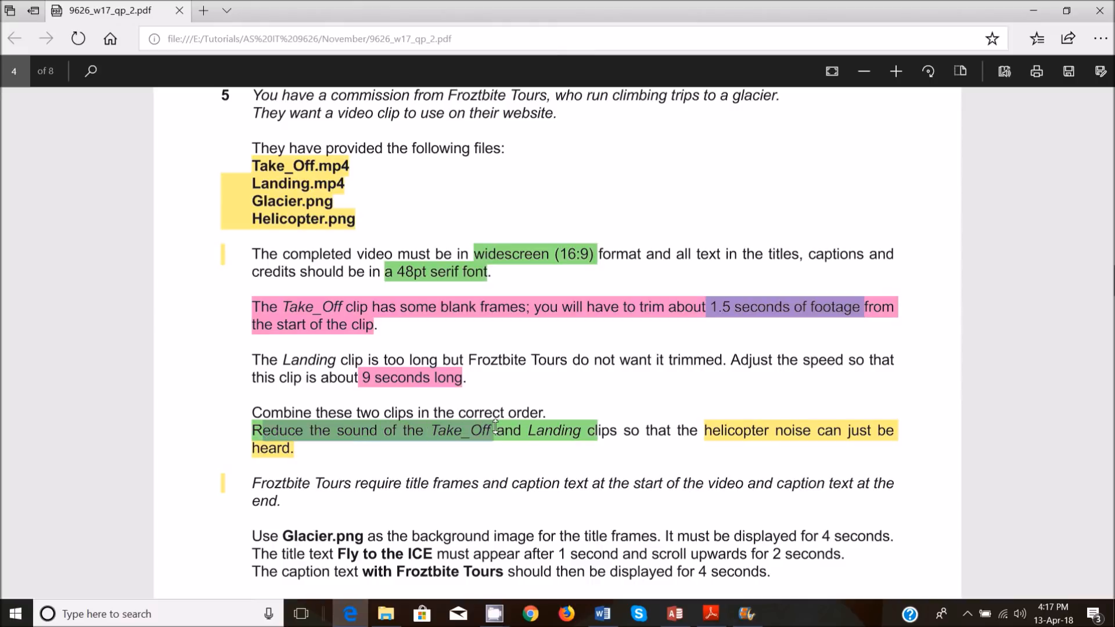
click(444, 463)
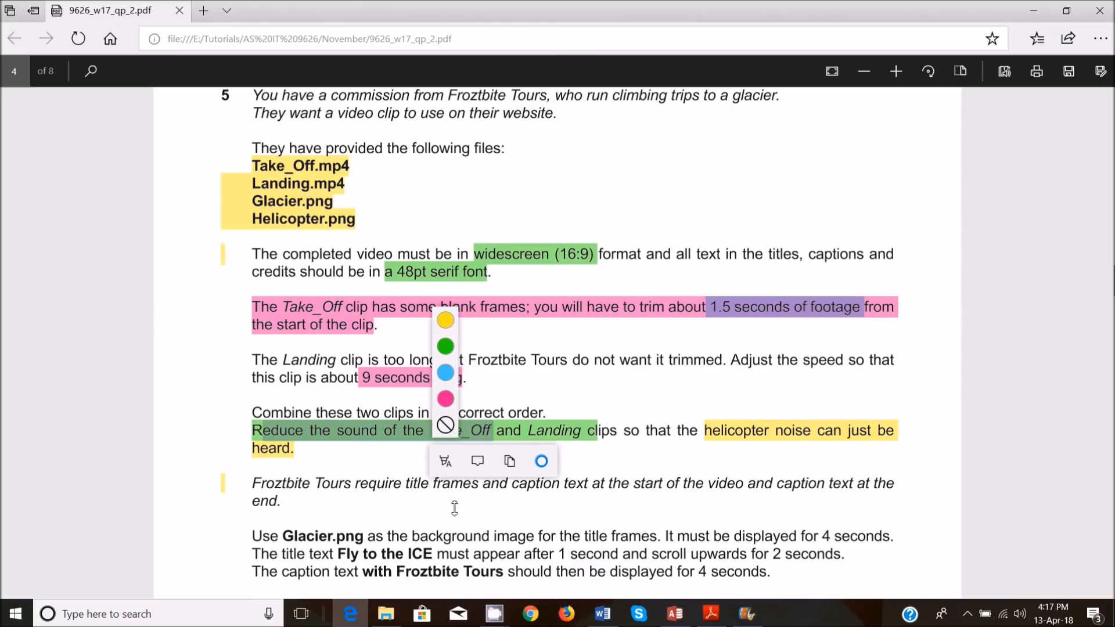
click(444, 398)
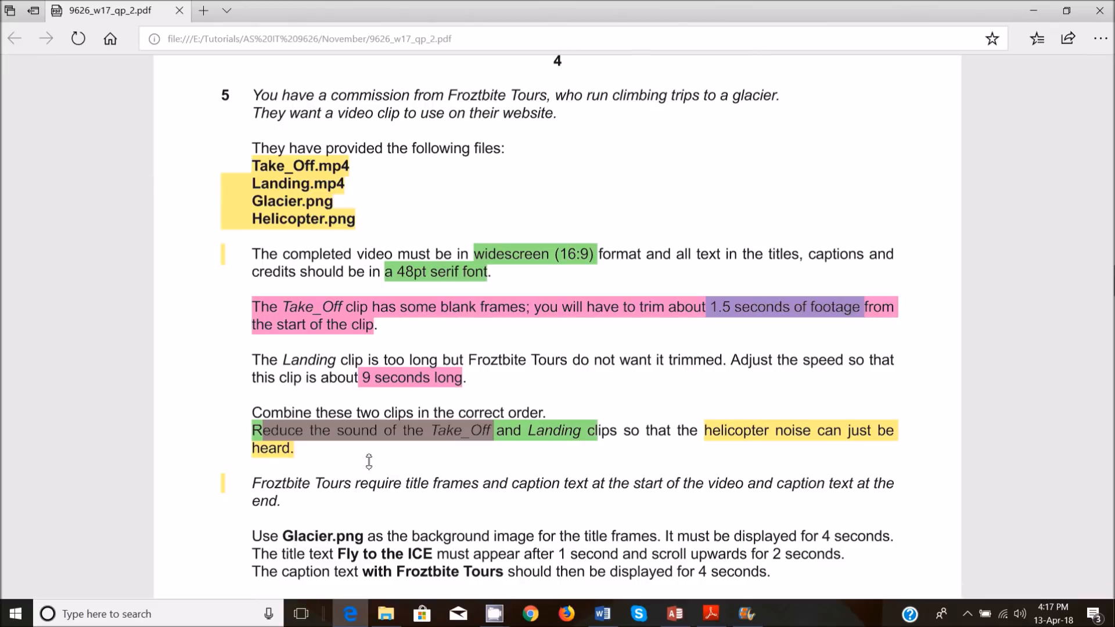
Step: Remove both overlapping green highlights from the sound reduction instruction, keeping the pink one
right_click(470, 429)
click(461, 435)
click(444, 432)
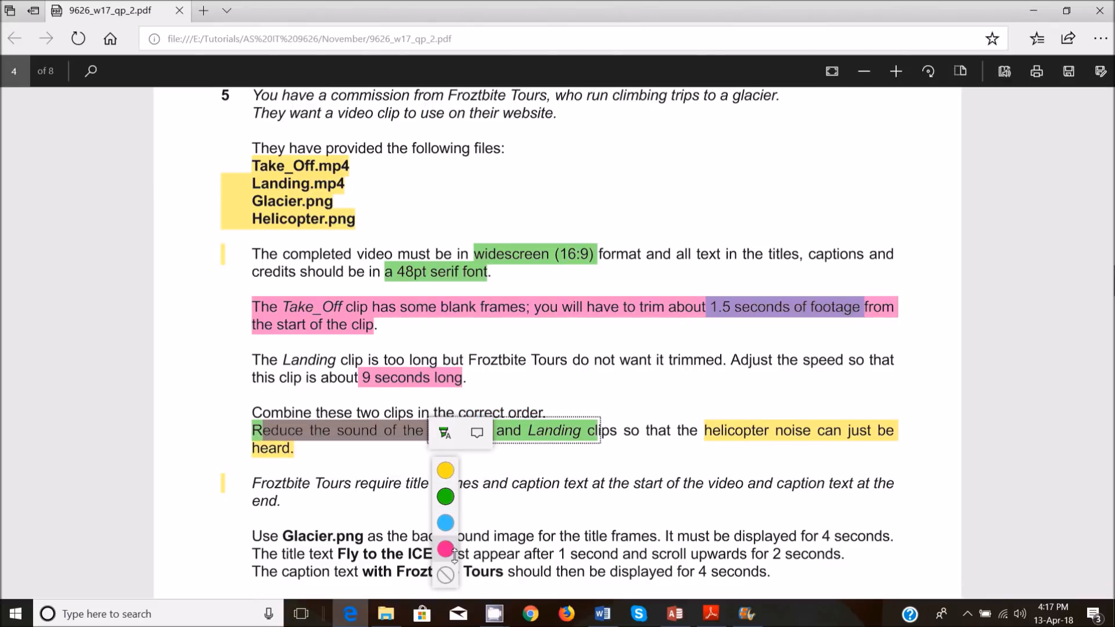
click(444, 573)
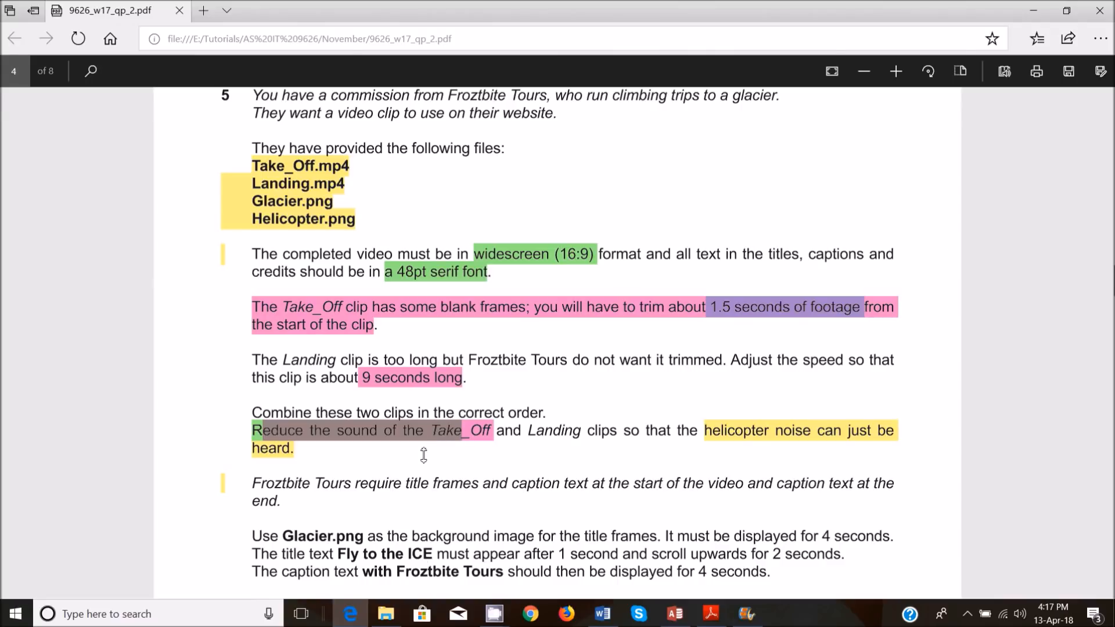
click(365, 437)
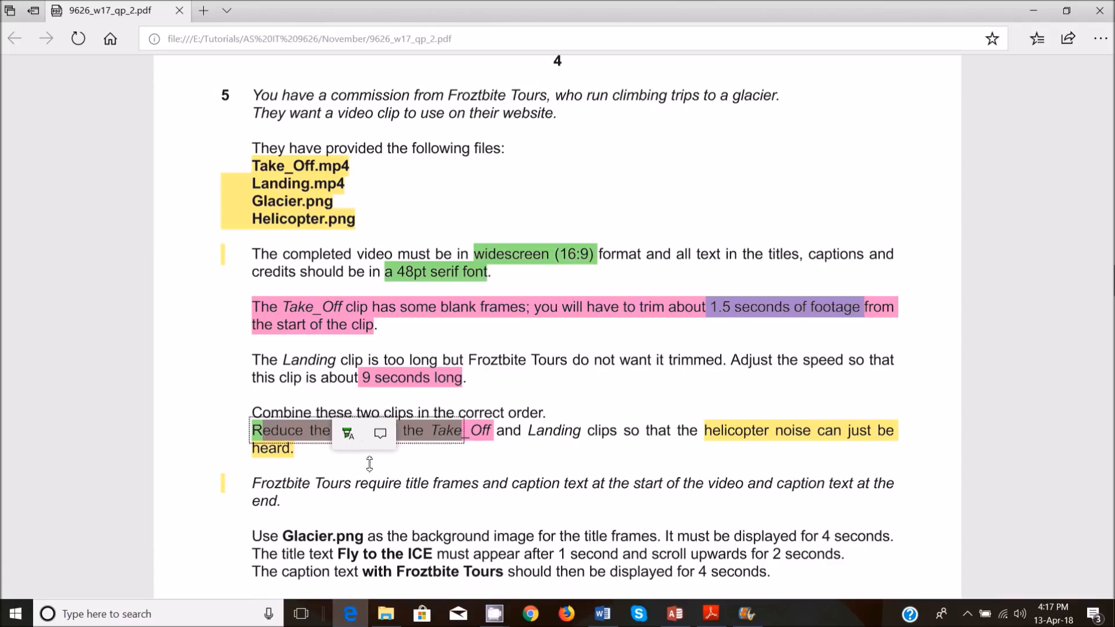
click(348, 433)
click(348, 548)
click(426, 455)
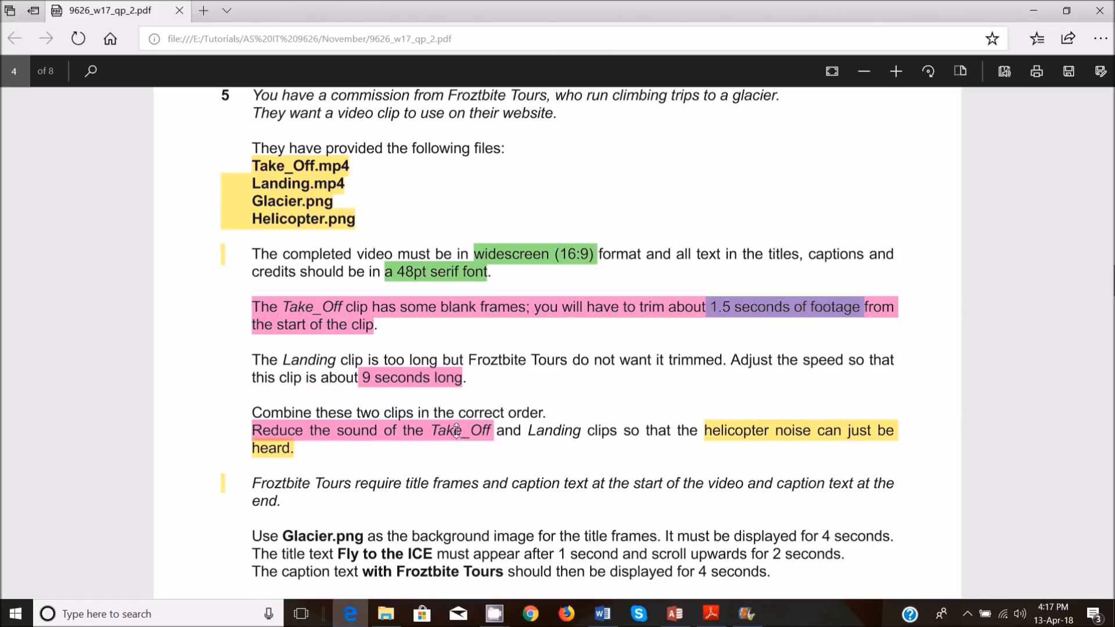
Step: Switch to Movie Maker and reduce the Take_Off clip's video volume to near the minimum
click(745, 617)
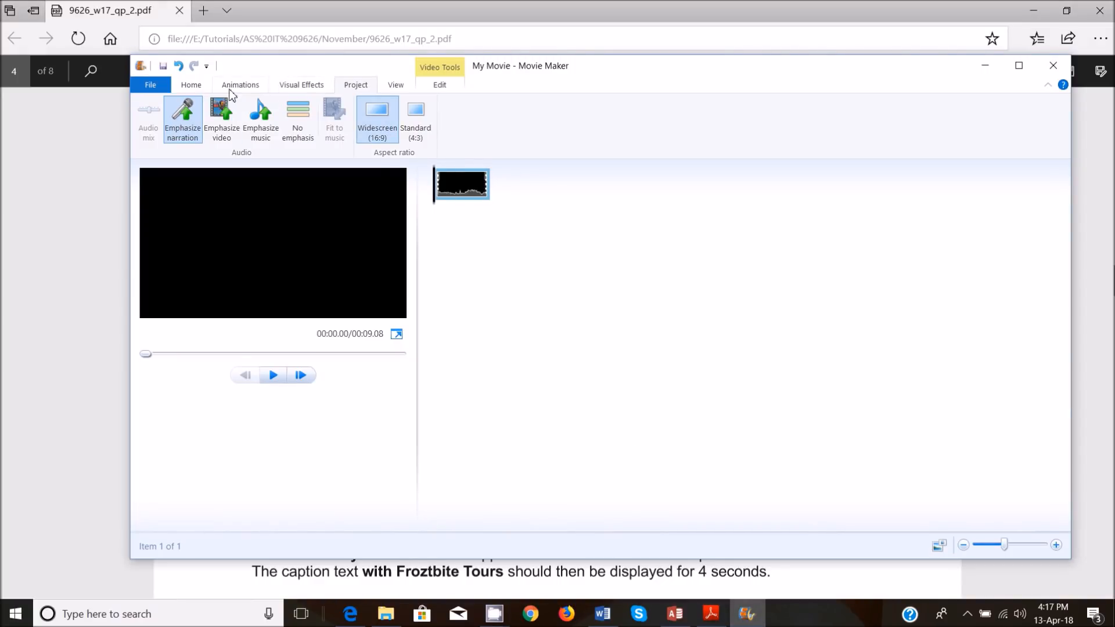
click(438, 85)
click(152, 137)
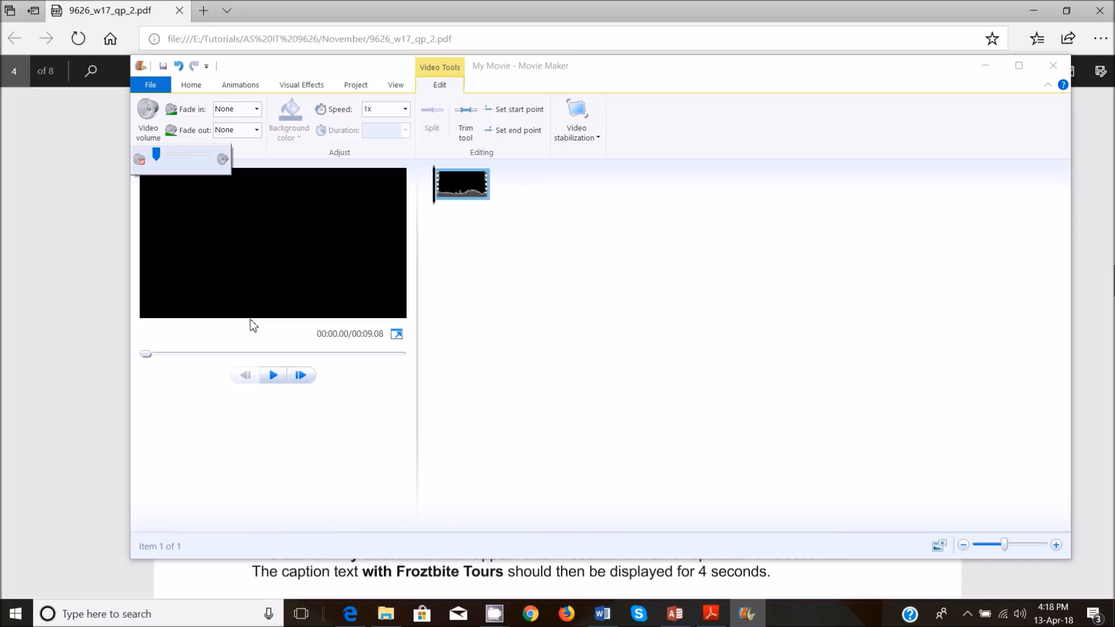
Step: Play the Take_Off clip repeatedly from its start to check the helicopter noise, lowering the computer's volume to 62
click(273, 375)
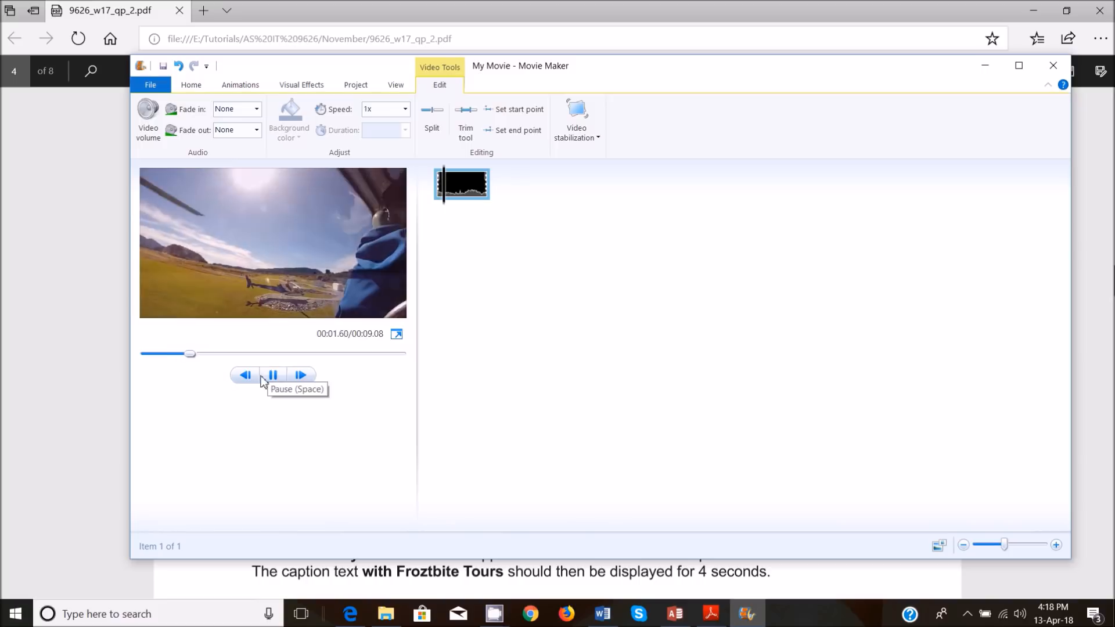
click(143, 354)
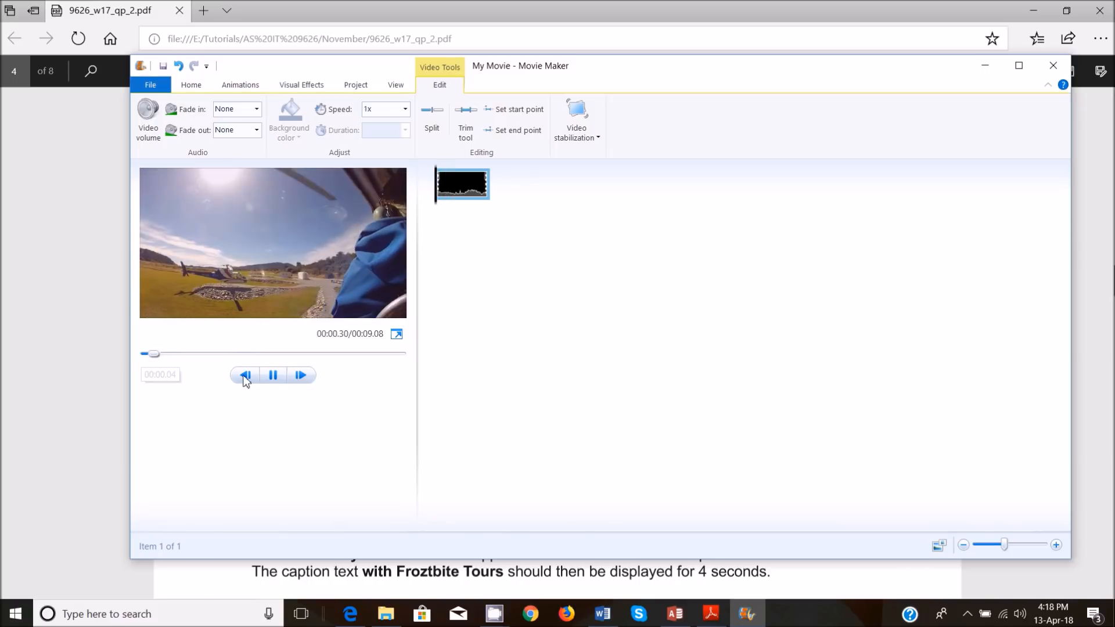
click(144, 354)
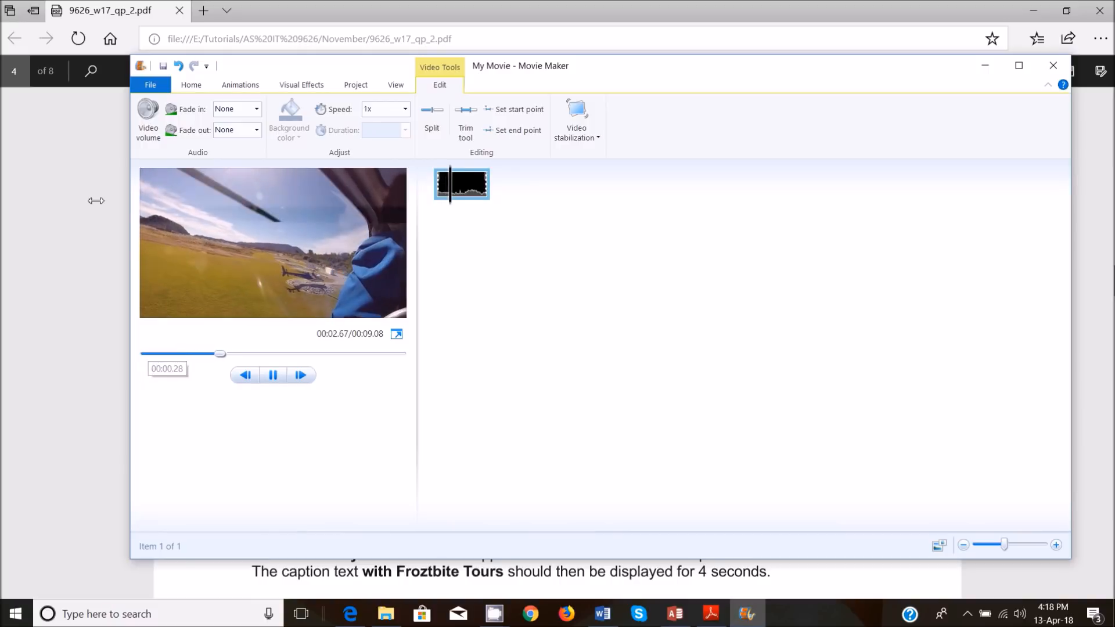
key(XF86AudioLowerVolume)
key(XF86AudioLowerVolume)
key(XF86AudioLowerVolume)
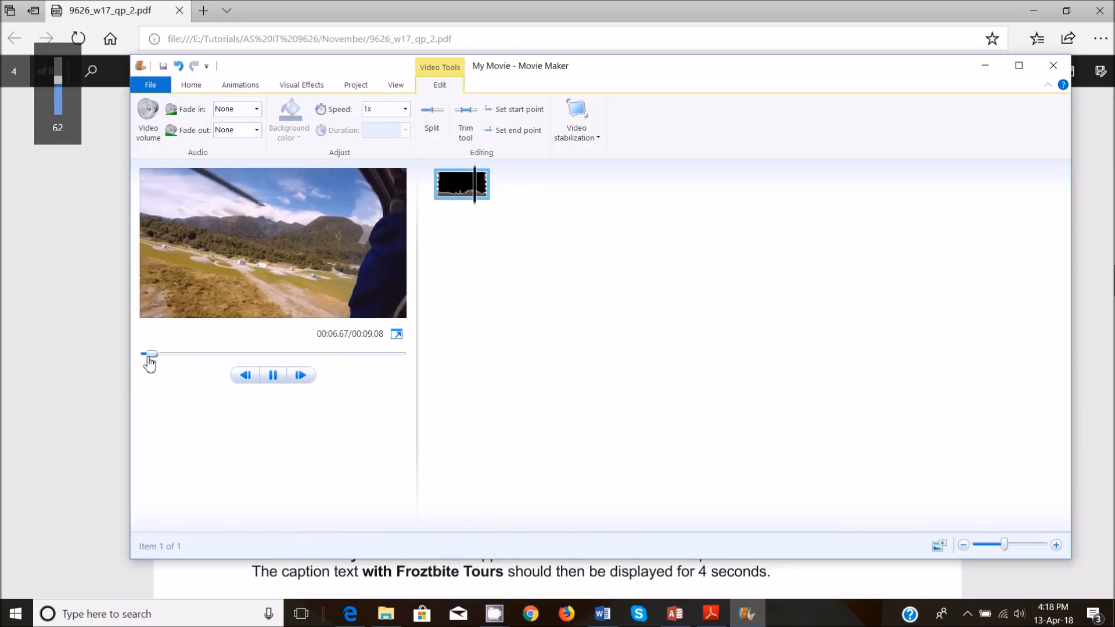
click(149, 357)
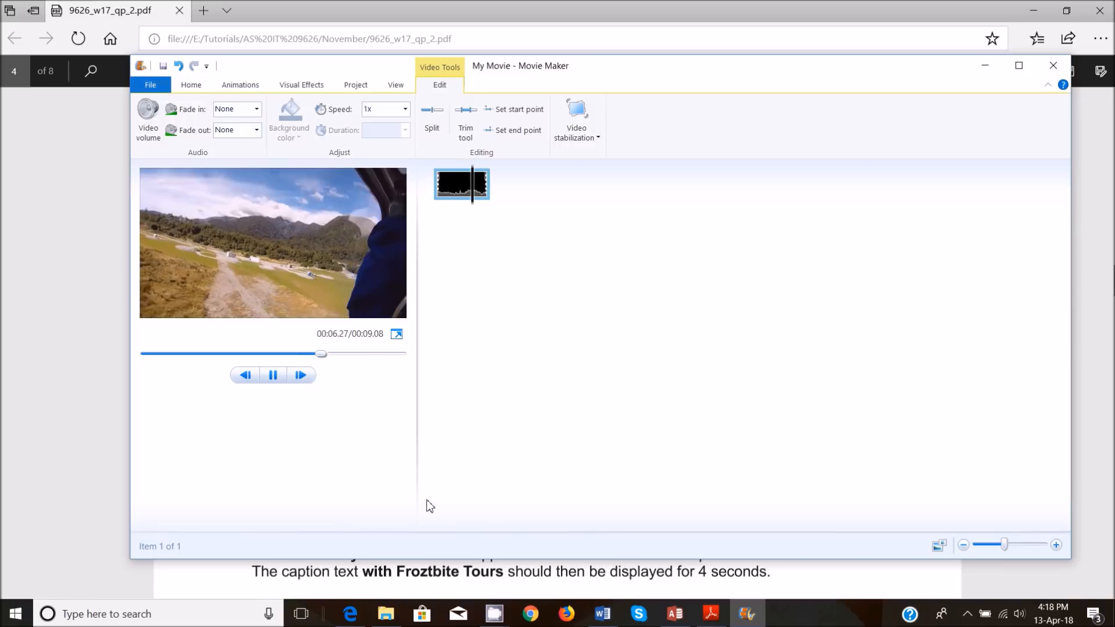
Step: Save the edited clip as a movie with the recommended settings, named Take_Off, in the Workeds files folder
click(266, 578)
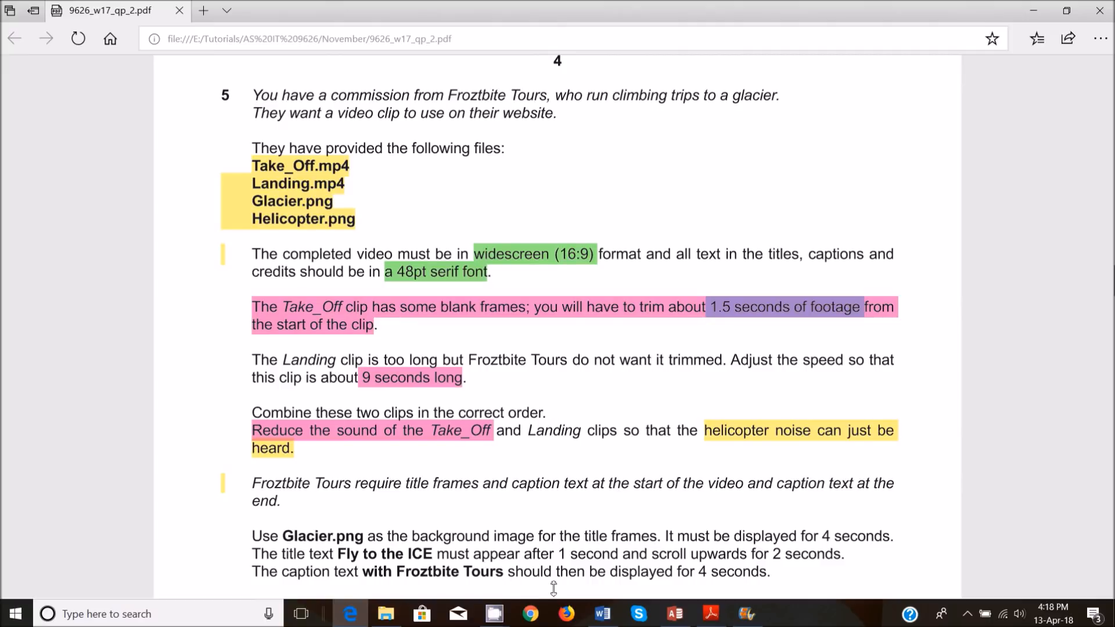
click(746, 614)
click(155, 89)
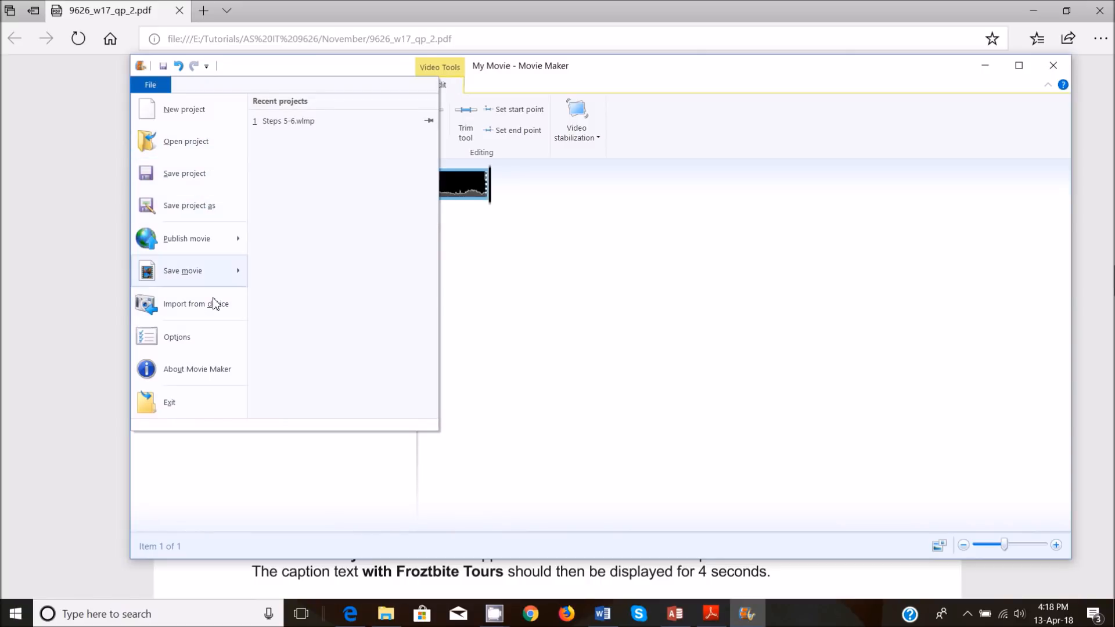
mouse_move(227, 281)
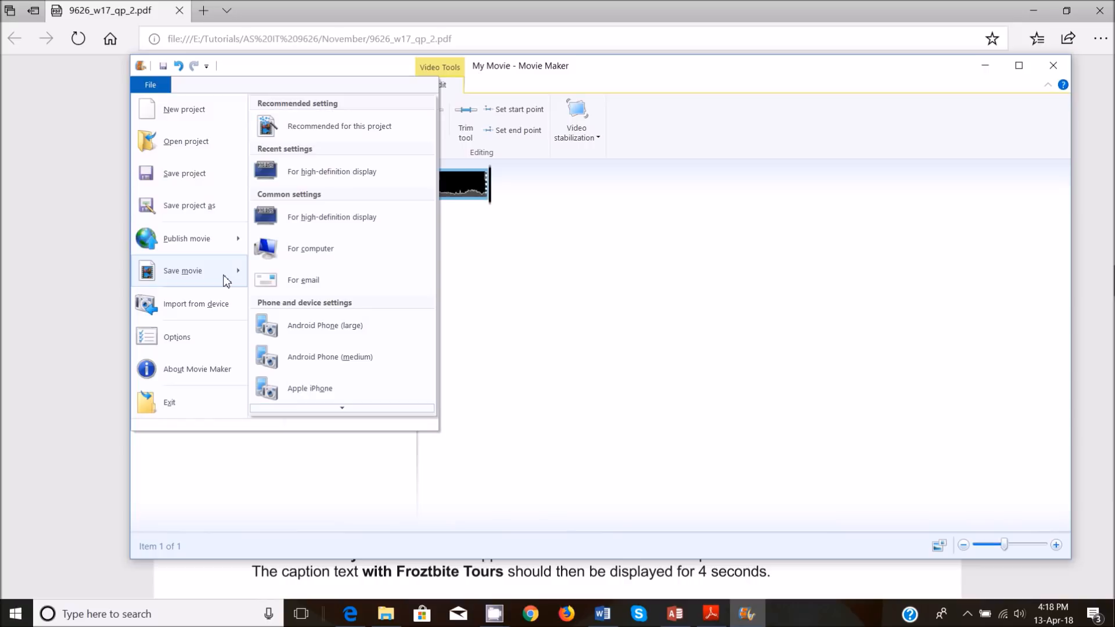
click(335, 131)
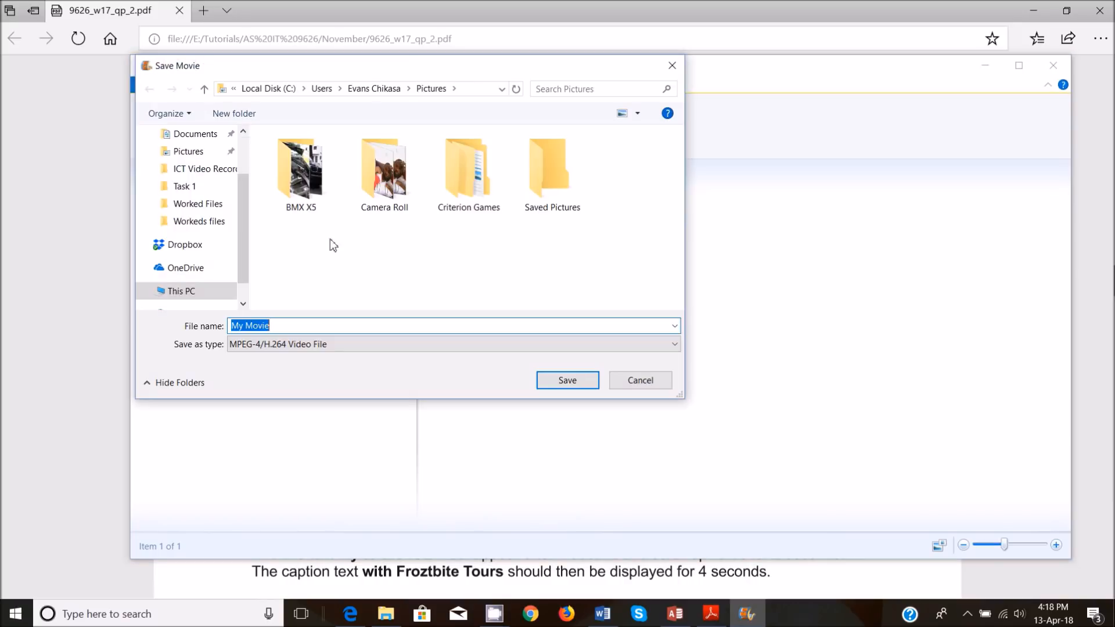
click(197, 221)
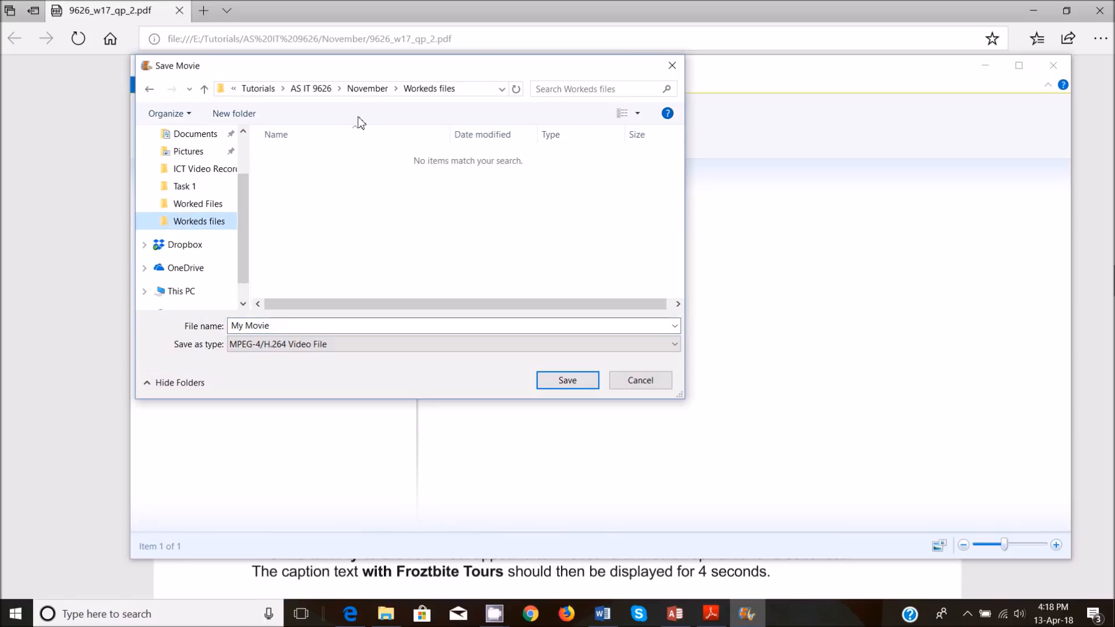
drag(277, 326, 230, 324)
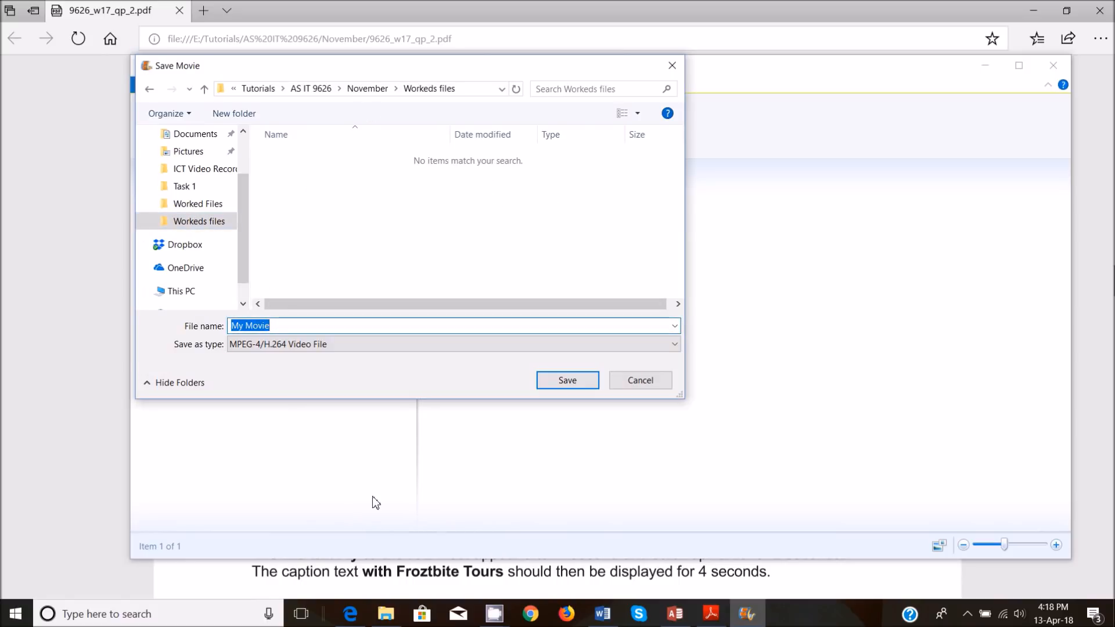
mouse_move(350, 613)
click(350, 583)
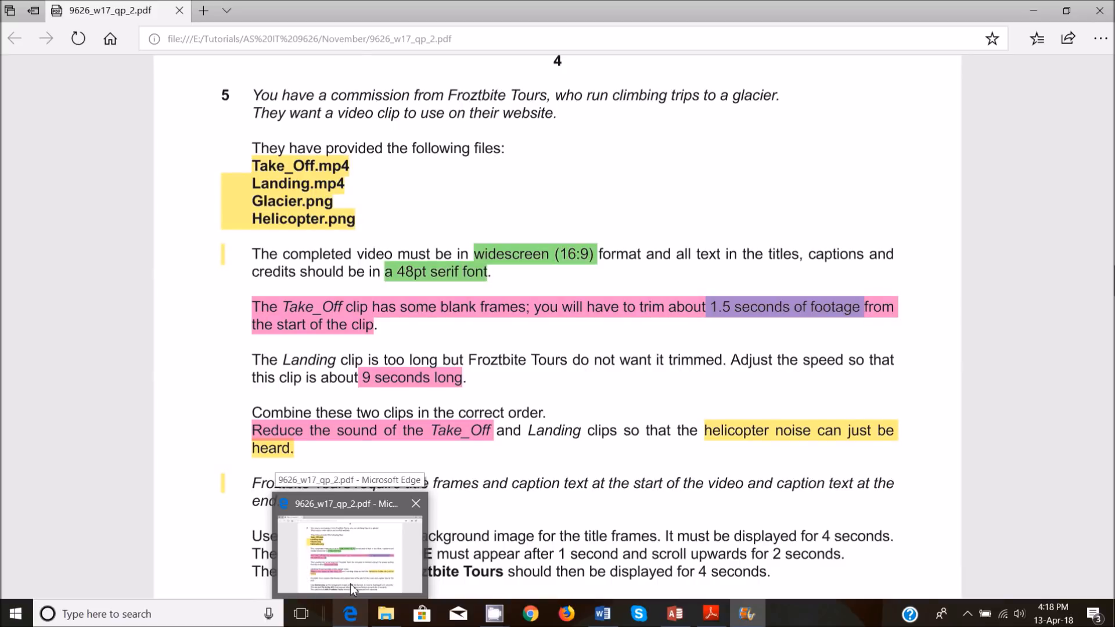
text(Take_Off)
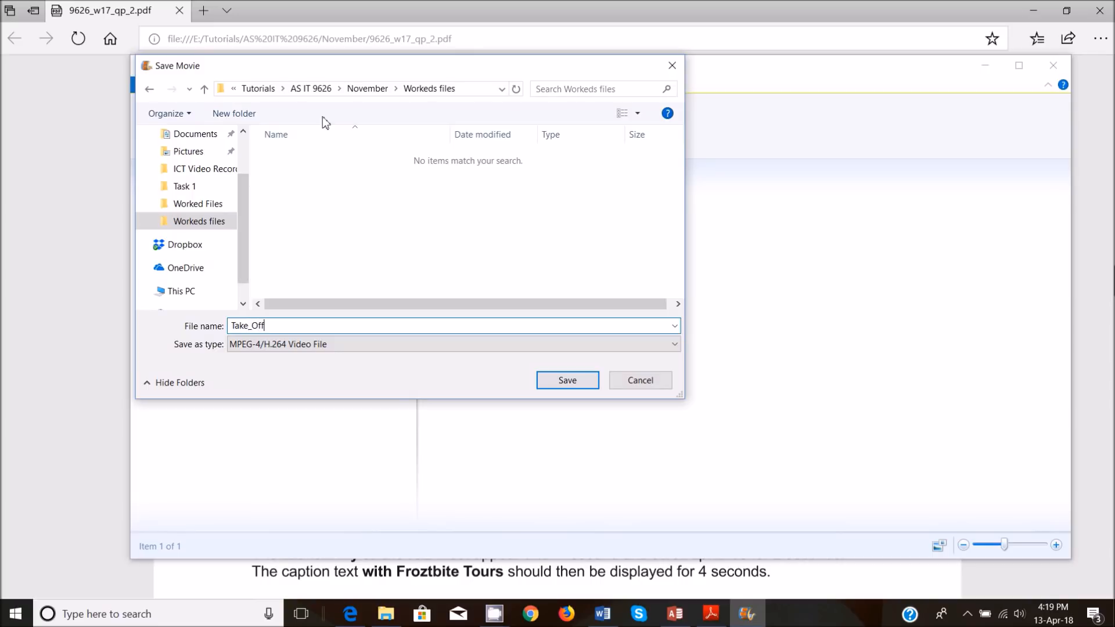
click(561, 380)
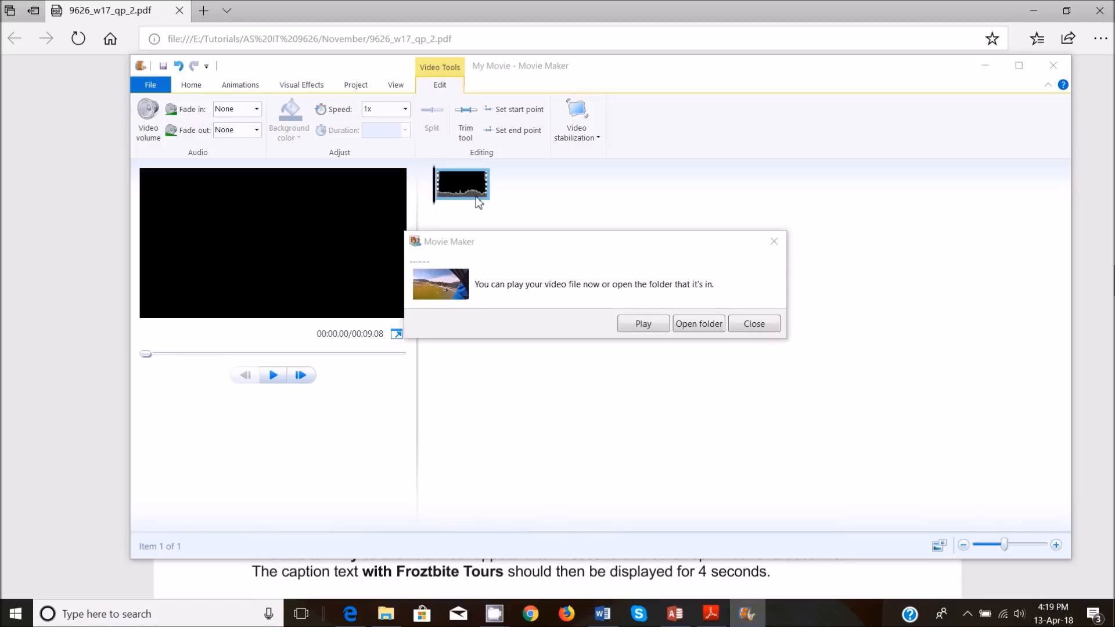
click(755, 324)
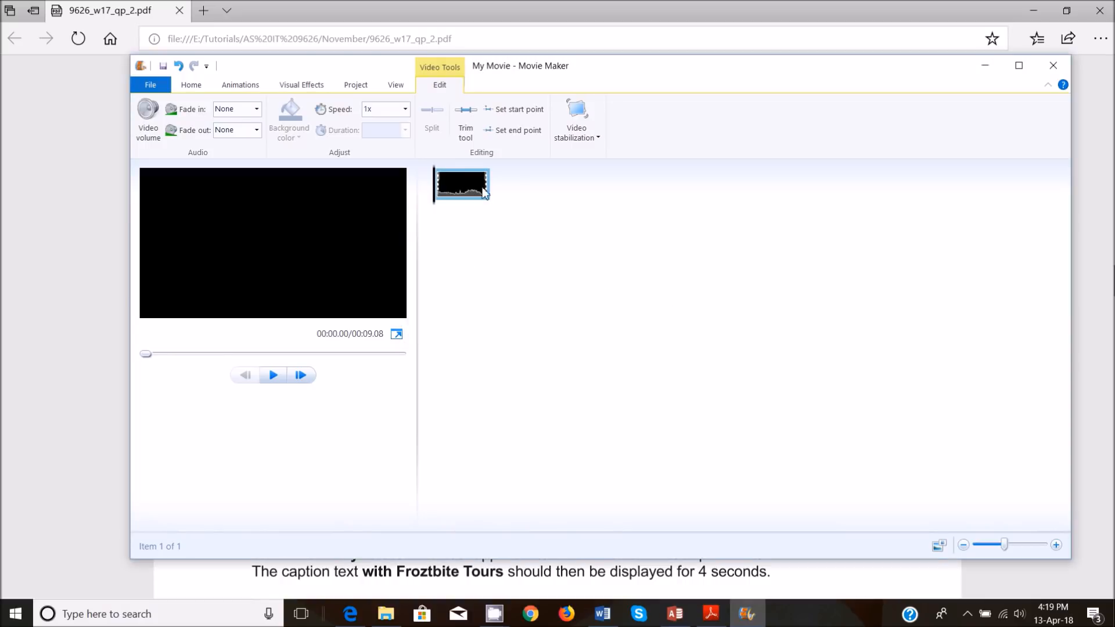
Step: Delete the Take_Off clip from the project and add the Landing video from the Task 5 folder
key(Delete)
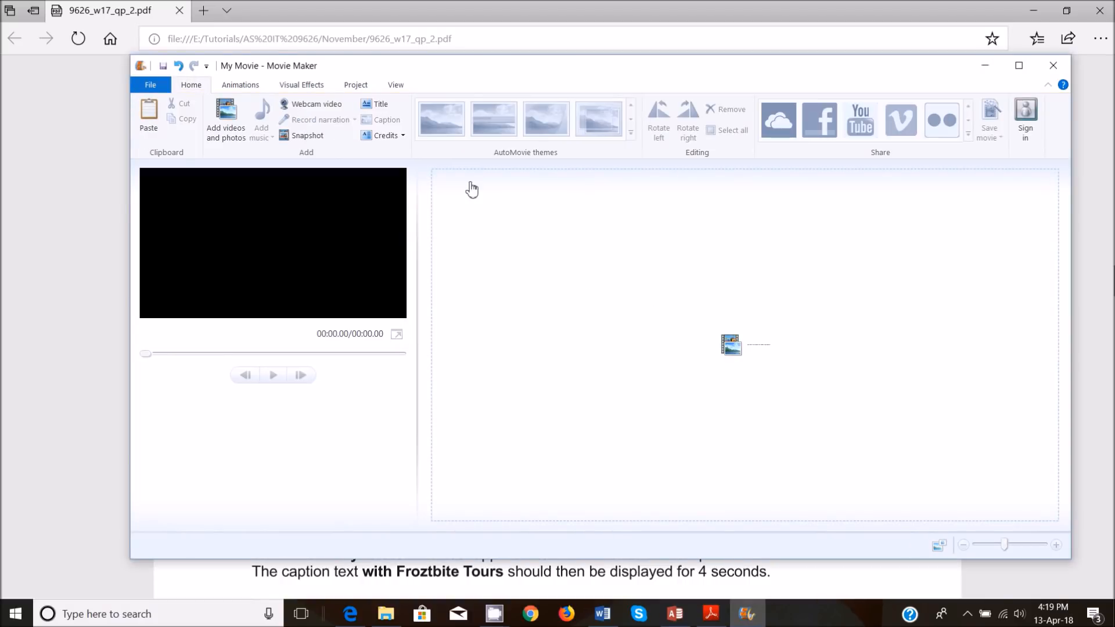
click(227, 120)
click(470, 158)
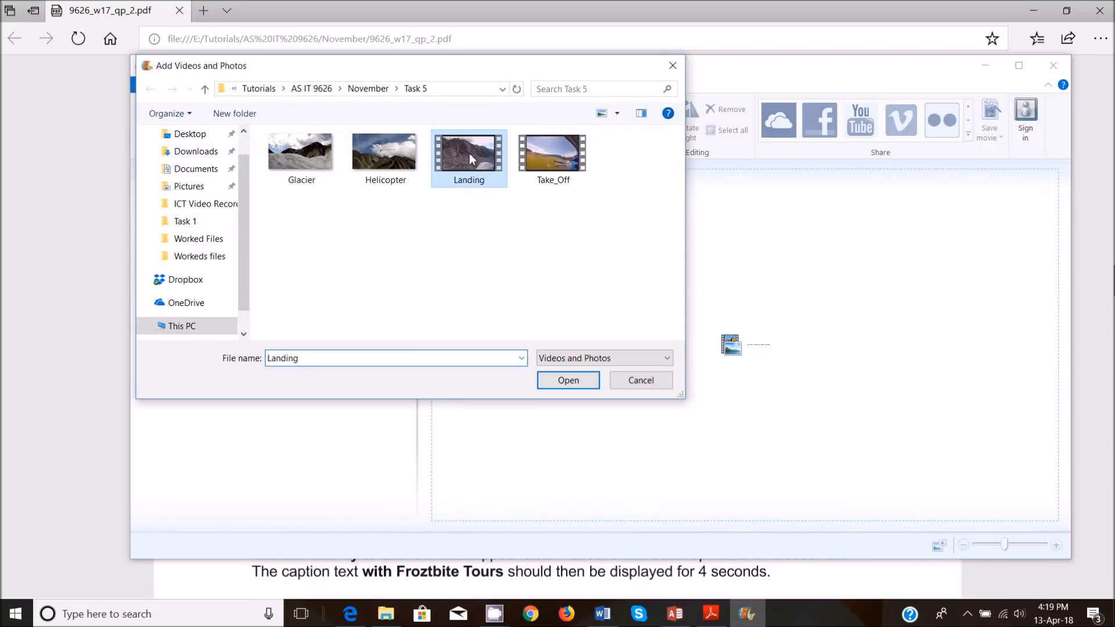
click(569, 380)
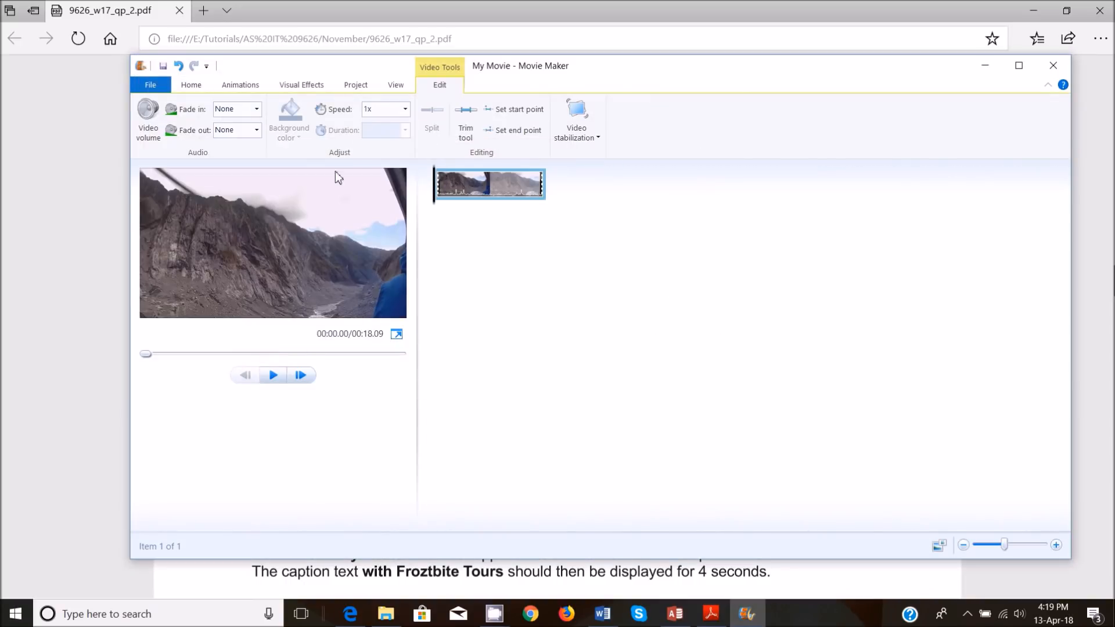
Step: Switch to the question paper and recolour the "widescreen (16:9)" highlight from green to pink
click(248, 579)
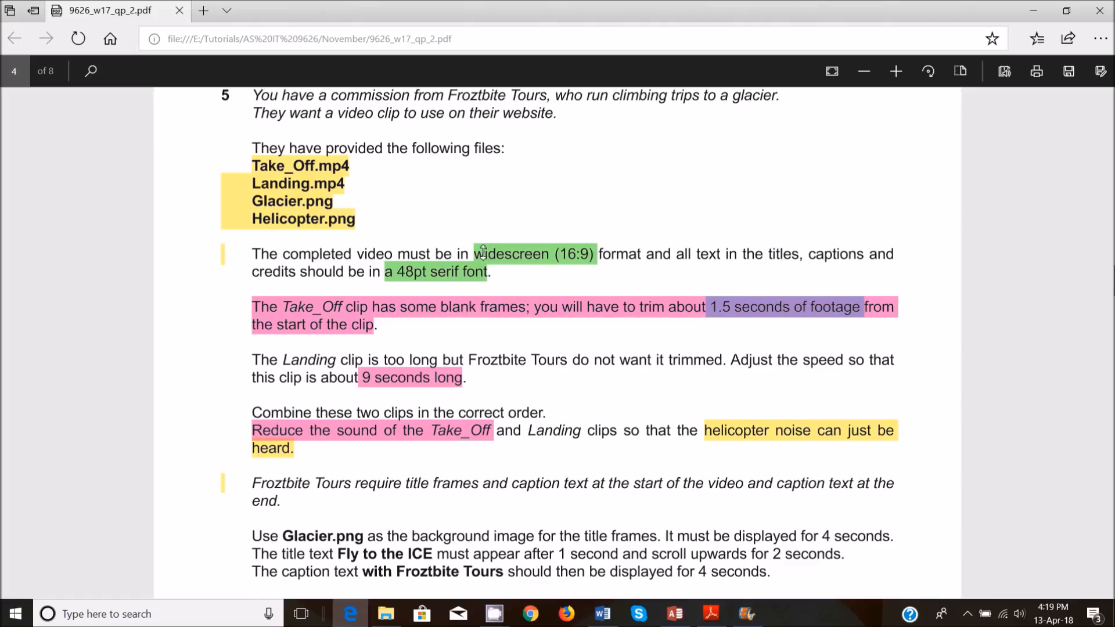
click(535, 251)
click(517, 251)
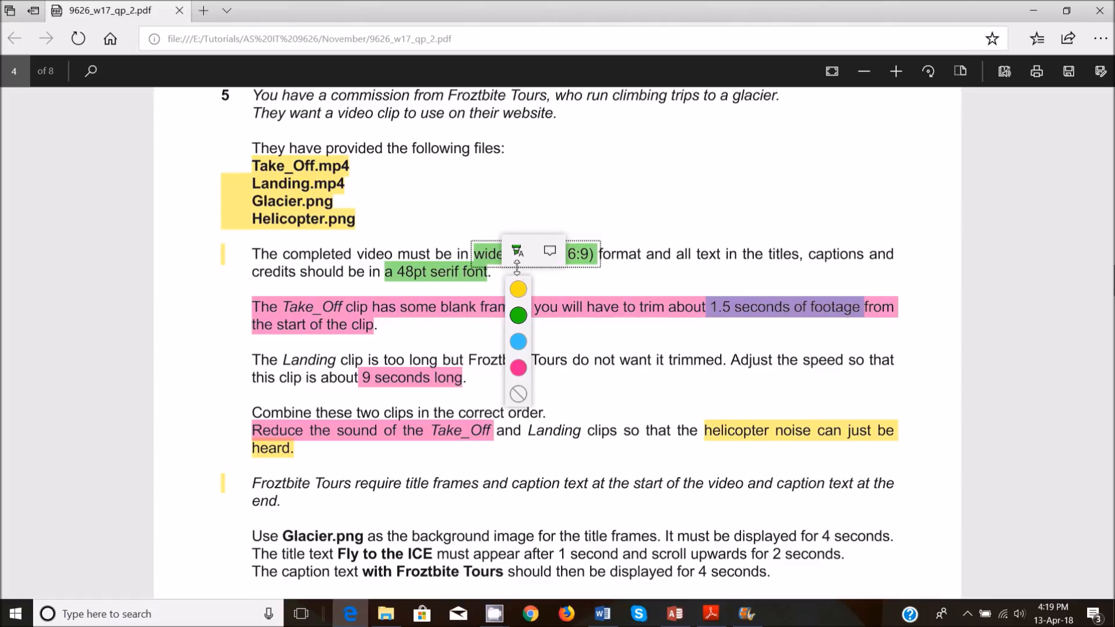
click(526, 365)
click(573, 297)
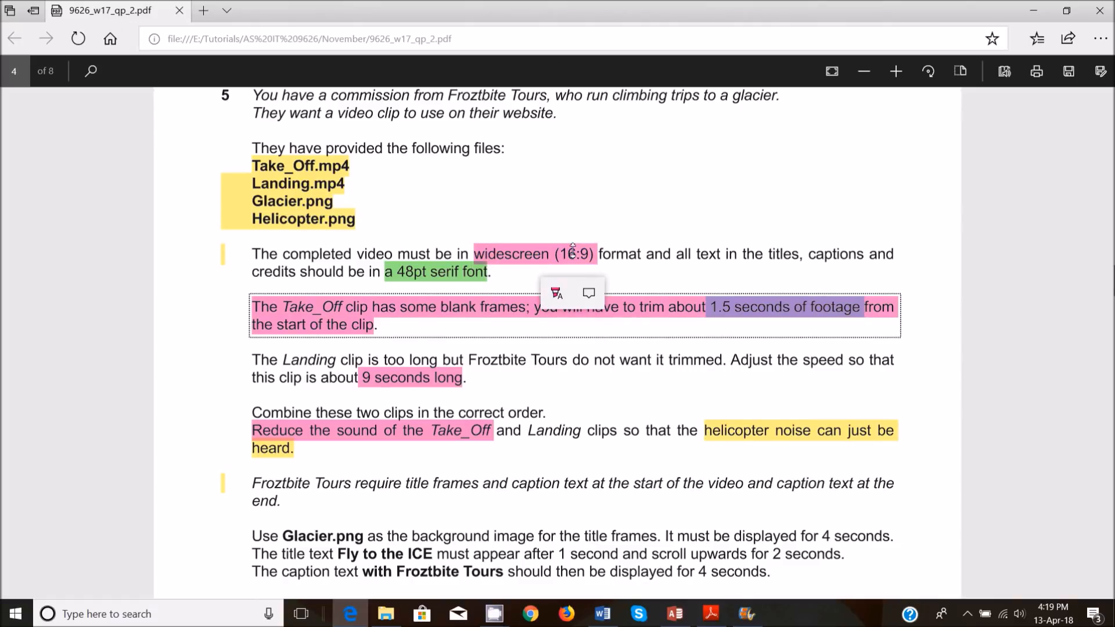
Step: Switch to Movie Maker and check that the project's aspect ratio is Widescreen (16:9)
click(746, 614)
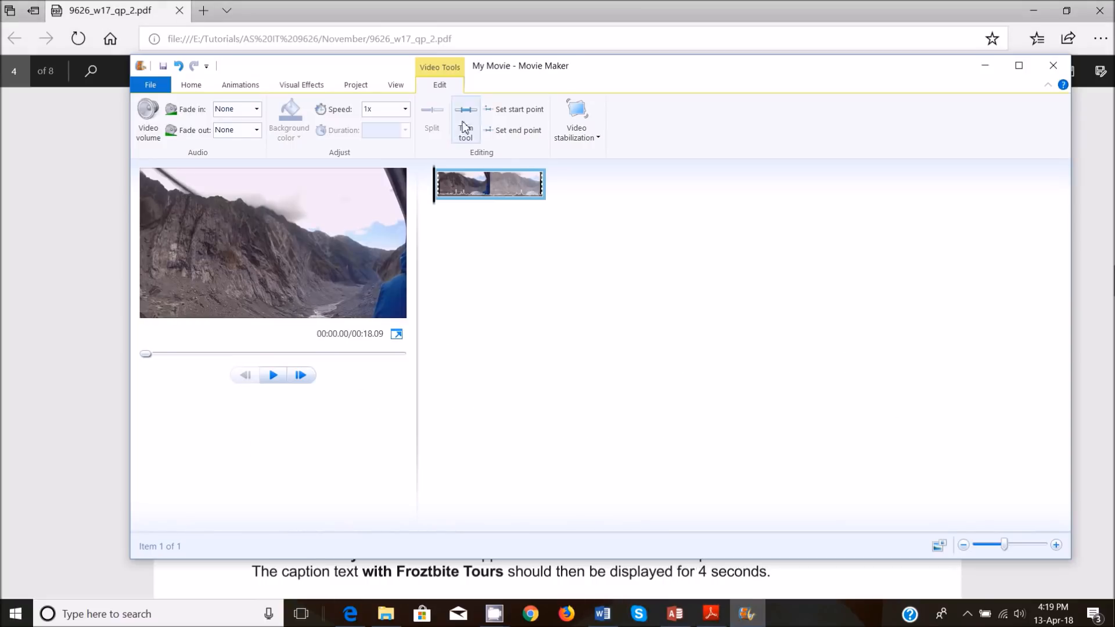
click(503, 190)
click(355, 85)
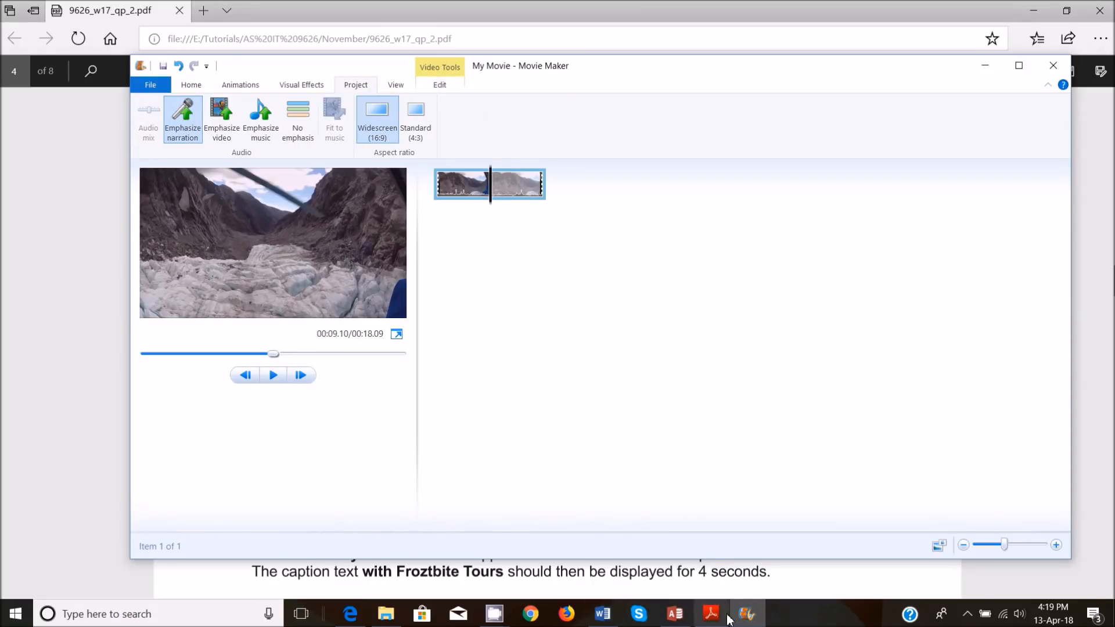
Step: Return to the question paper and read the instruction on adjusting the Landing clip's speed and length
click(70, 460)
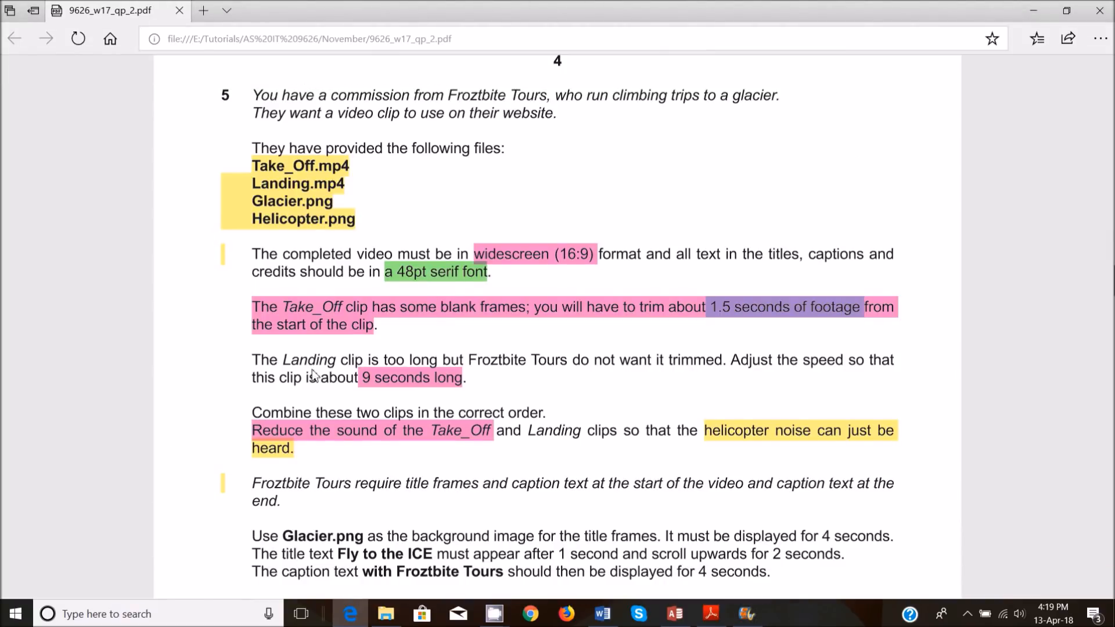
drag(249, 364, 329, 371)
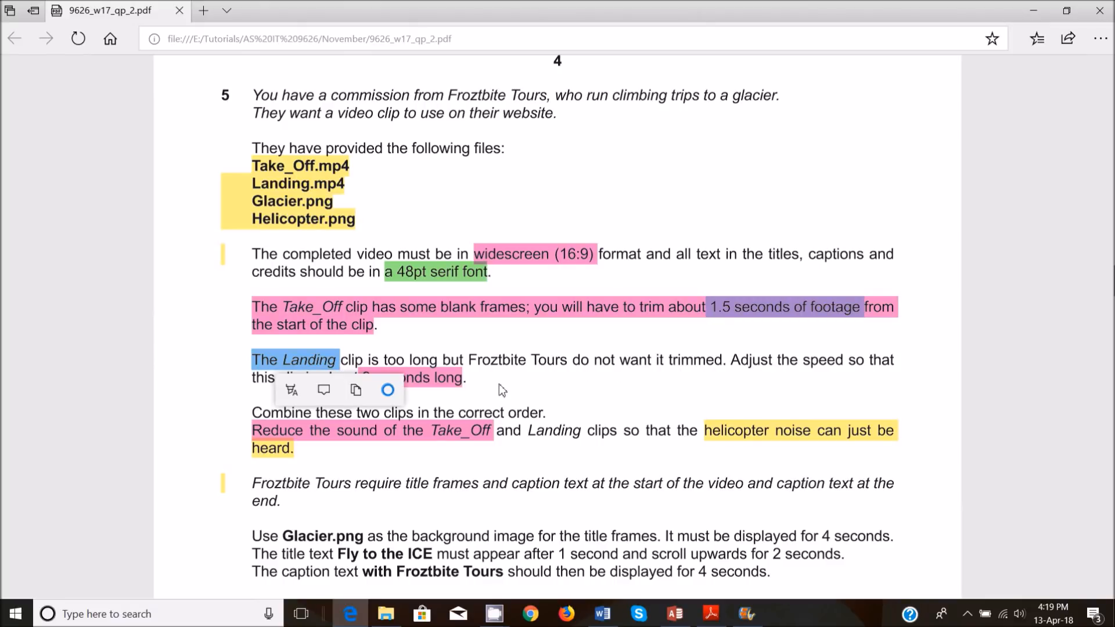
click(180, 389)
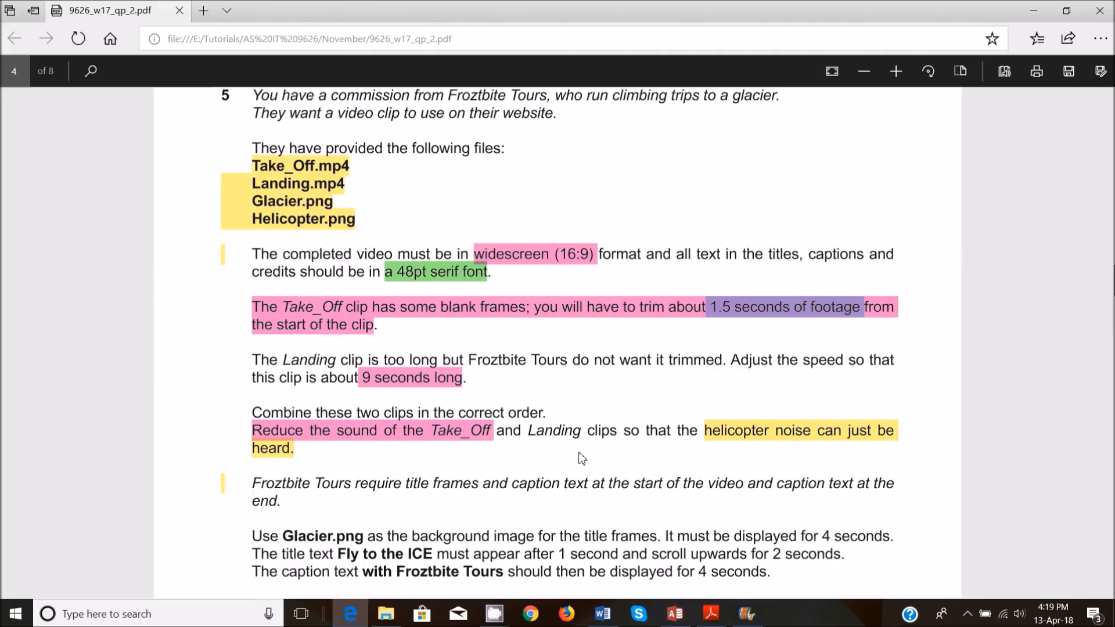
Step: Switch to Movie Maker, return the Landing clip to its start and open its editing options
click(749, 613)
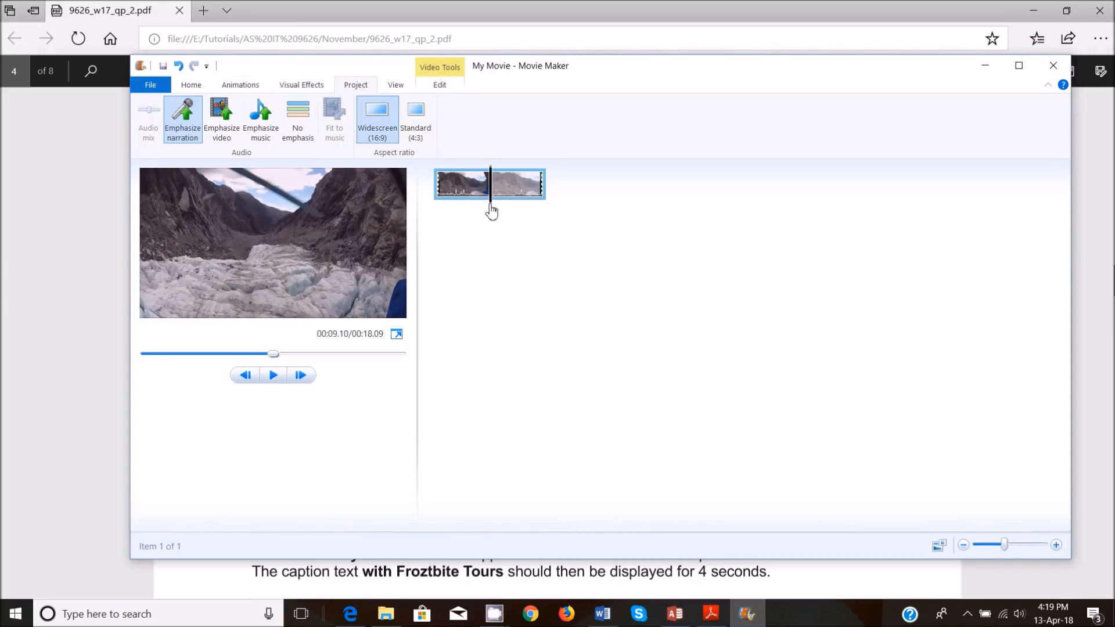
drag(491, 202, 398, 211)
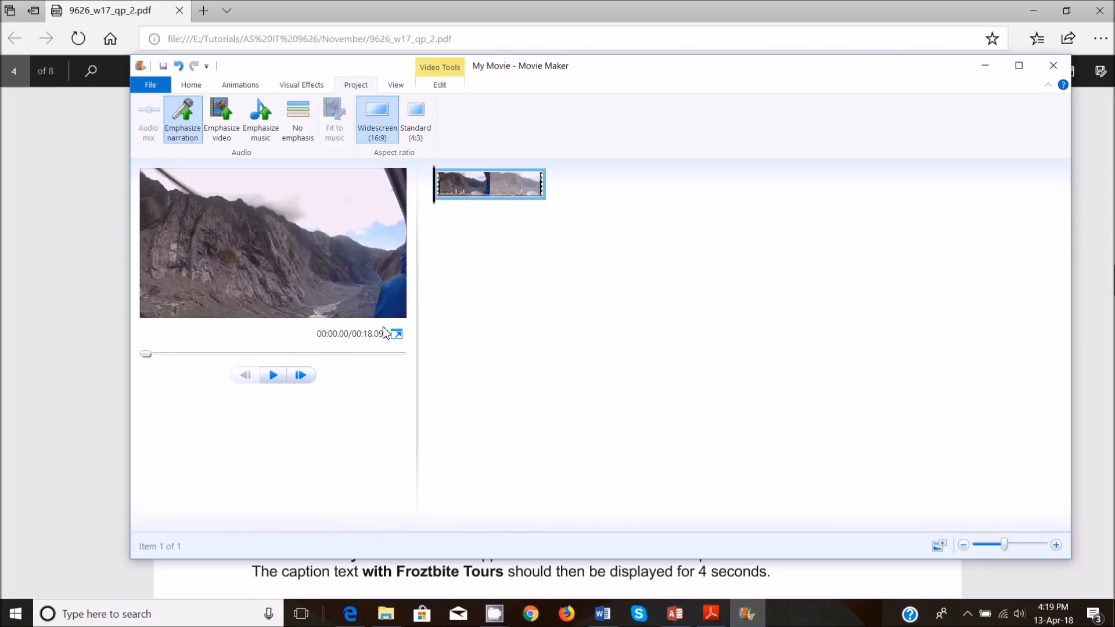
double_click(476, 195)
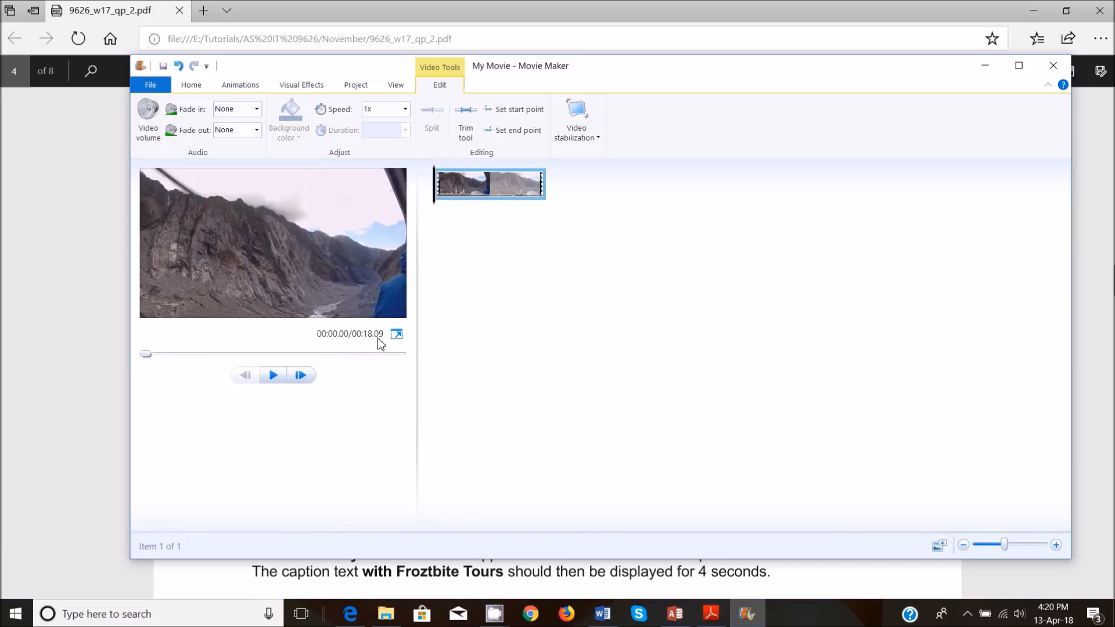
Step: Mark the speed setting and total duration with red boxes and a joining arrow on a full-screen capture, and discard it
key(Print)
drag(0, 0, 1114, 626)
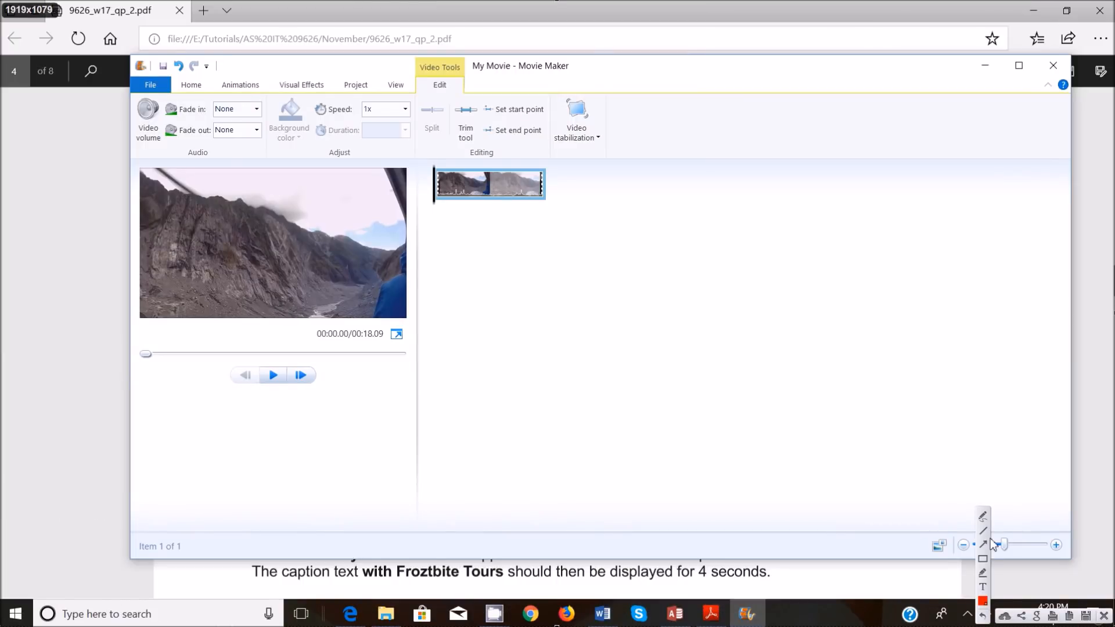
click(984, 544)
click(982, 560)
drag(346, 102, 410, 123)
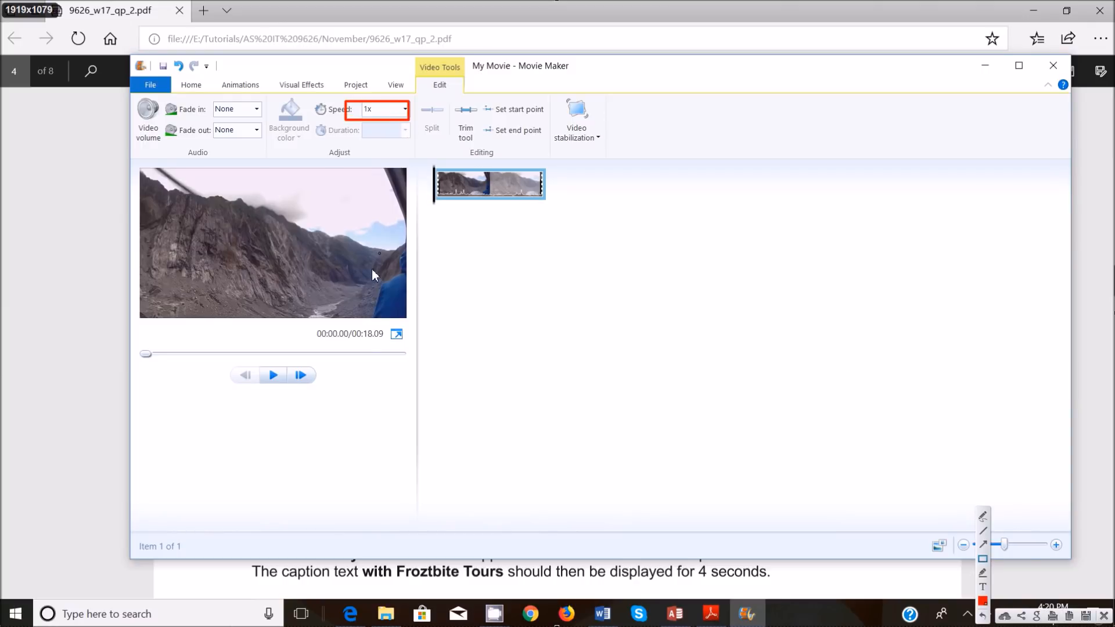
drag(361, 327, 387, 342)
click(983, 544)
drag(369, 120, 378, 324)
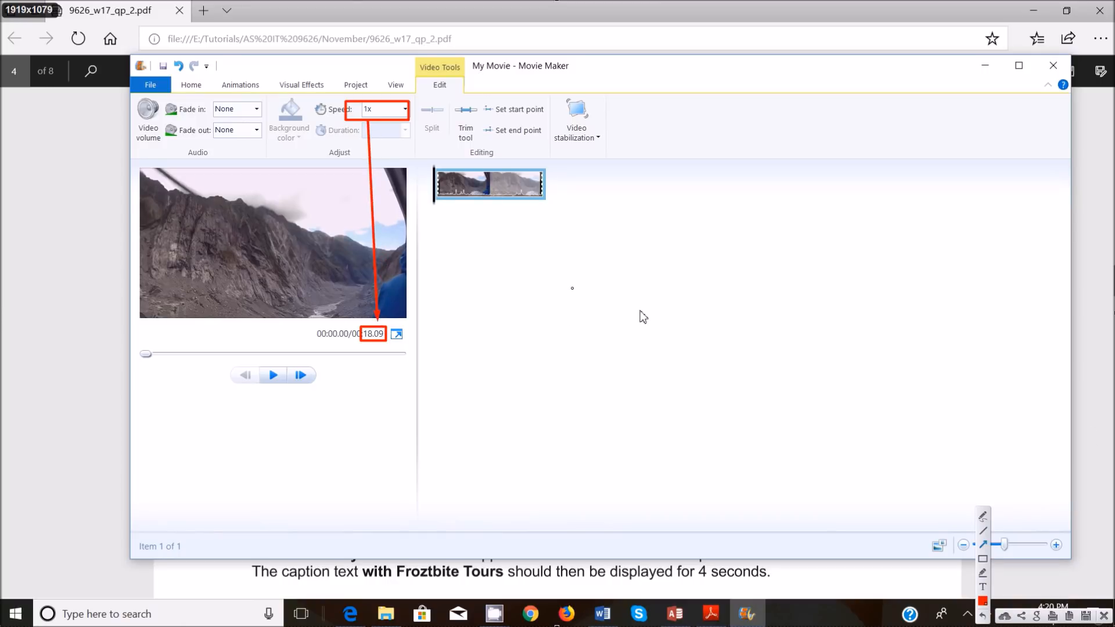
click(1105, 614)
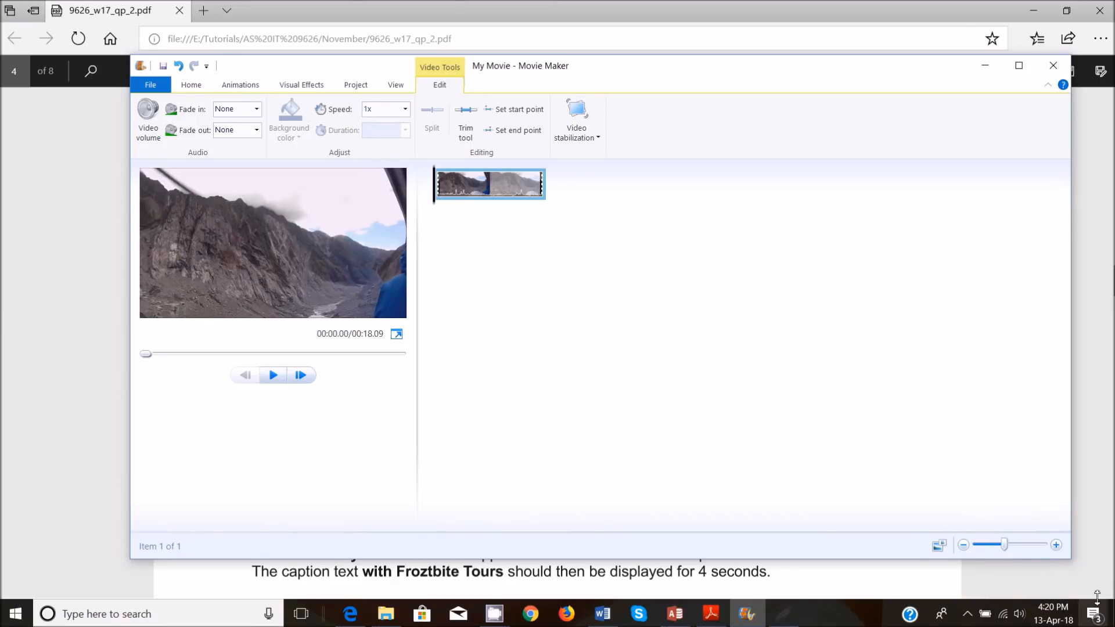
Step: Try the Landing clip at 1.25x and 2x speed
click(405, 110)
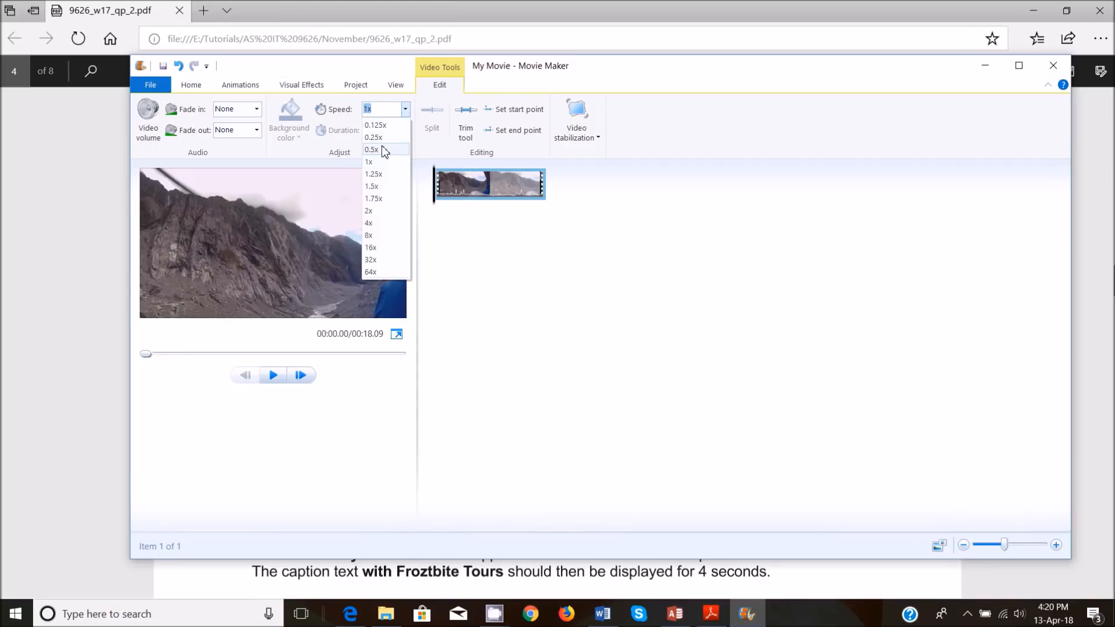
click(383, 174)
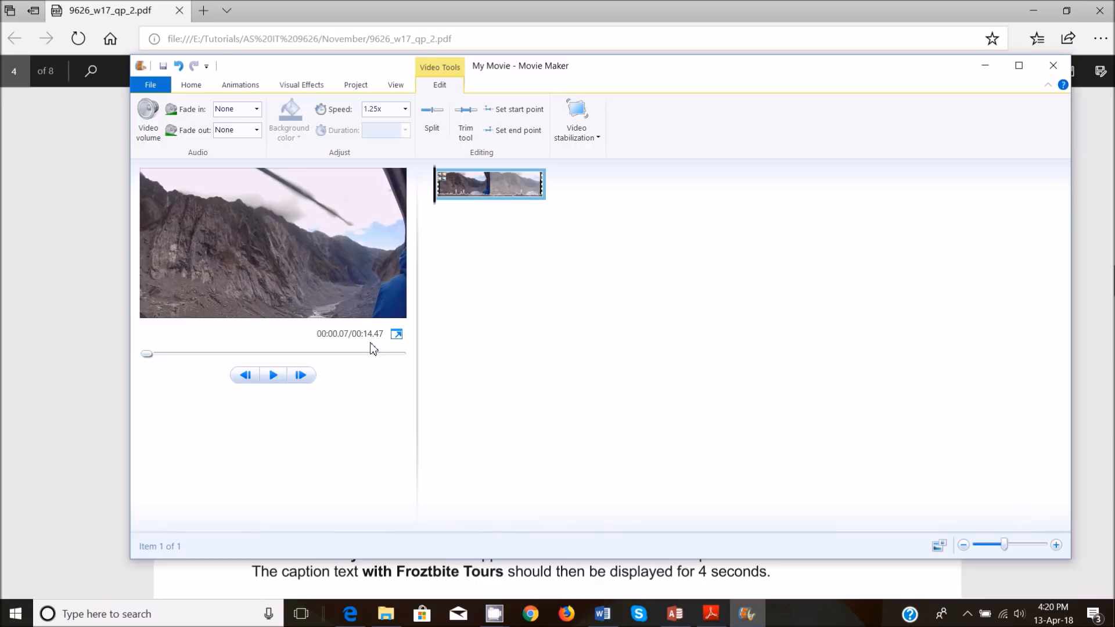
click(404, 110)
click(379, 212)
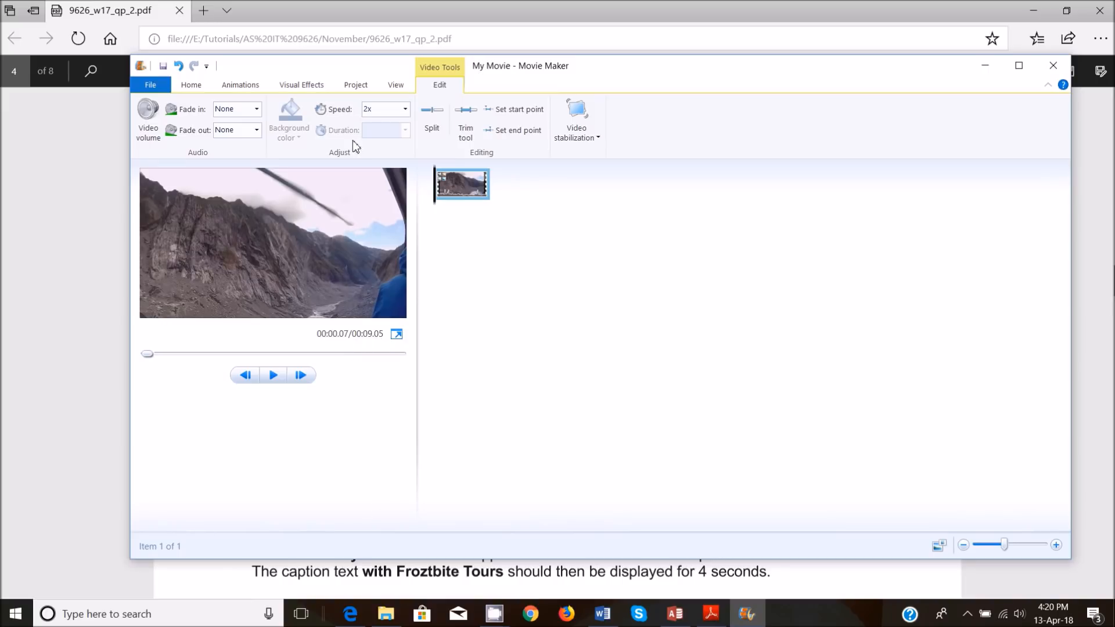
Step: Fine-tune the Landing clip's speed to 2.01x to make it 9 seconds long
double_click(376, 108)
key(Return)
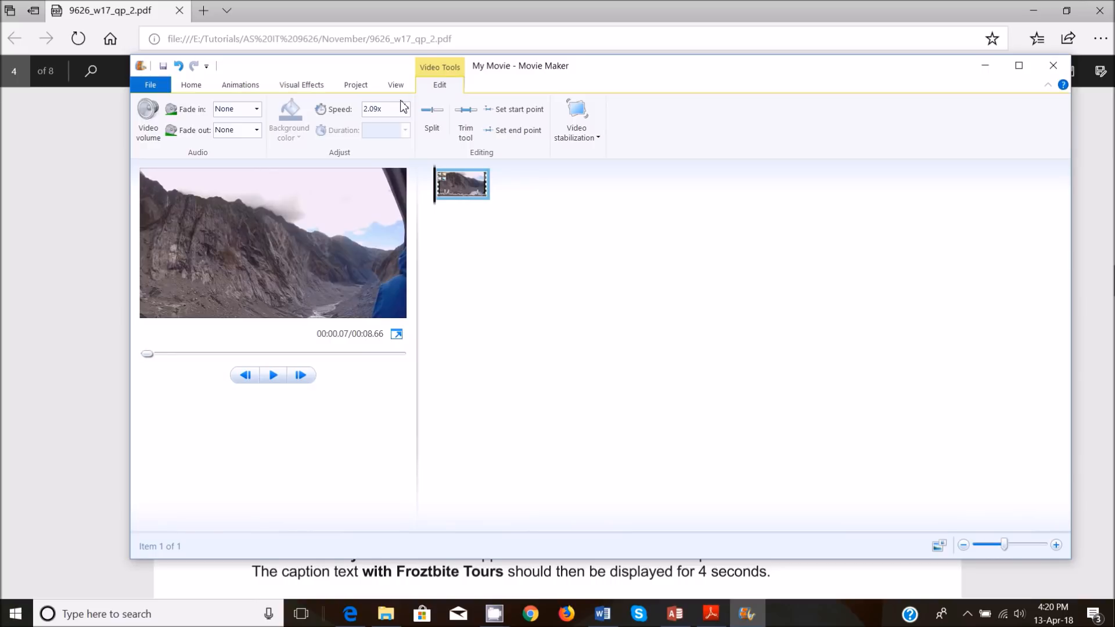
click(375, 109)
text(2.2)
click(375, 108)
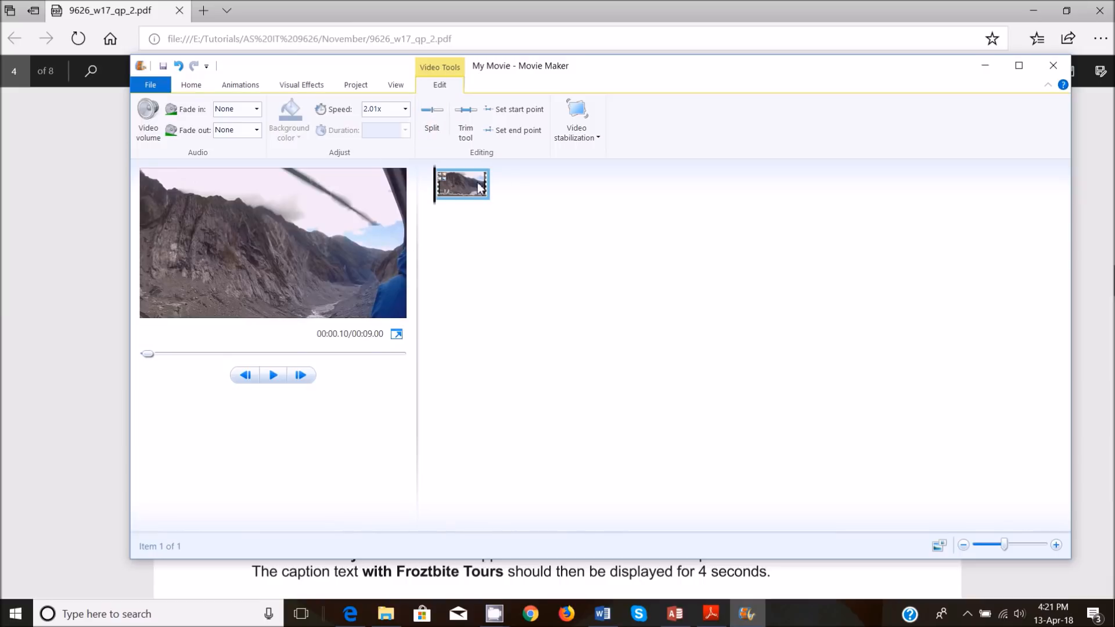
Step: Preview the Landing clip and reduce its video volume so that the helicopter noise can just be heard
click(273, 382)
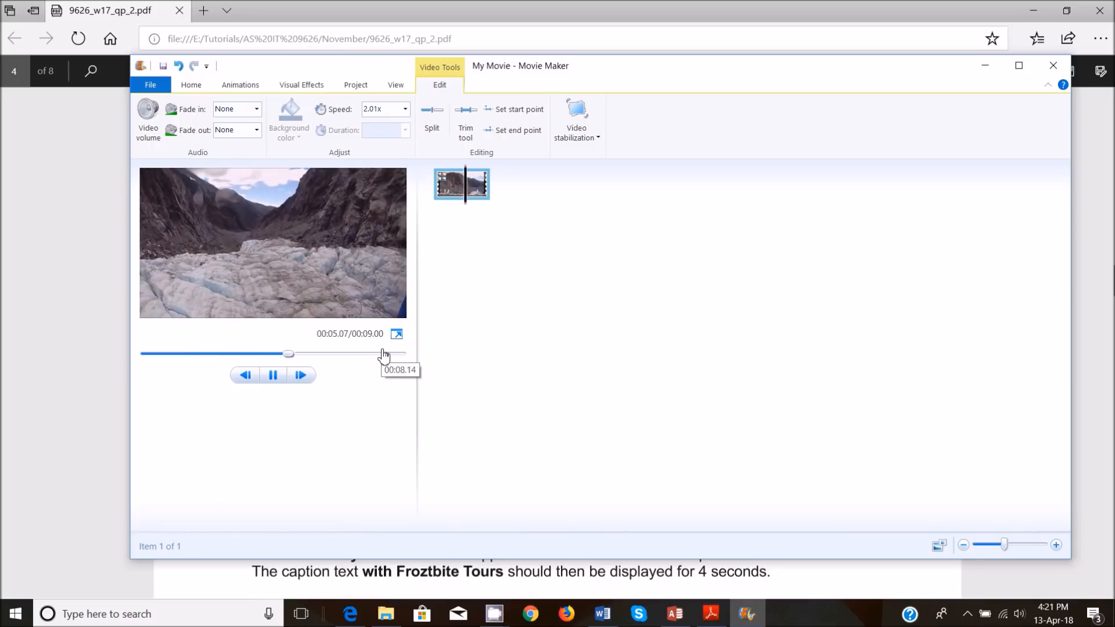
click(156, 141)
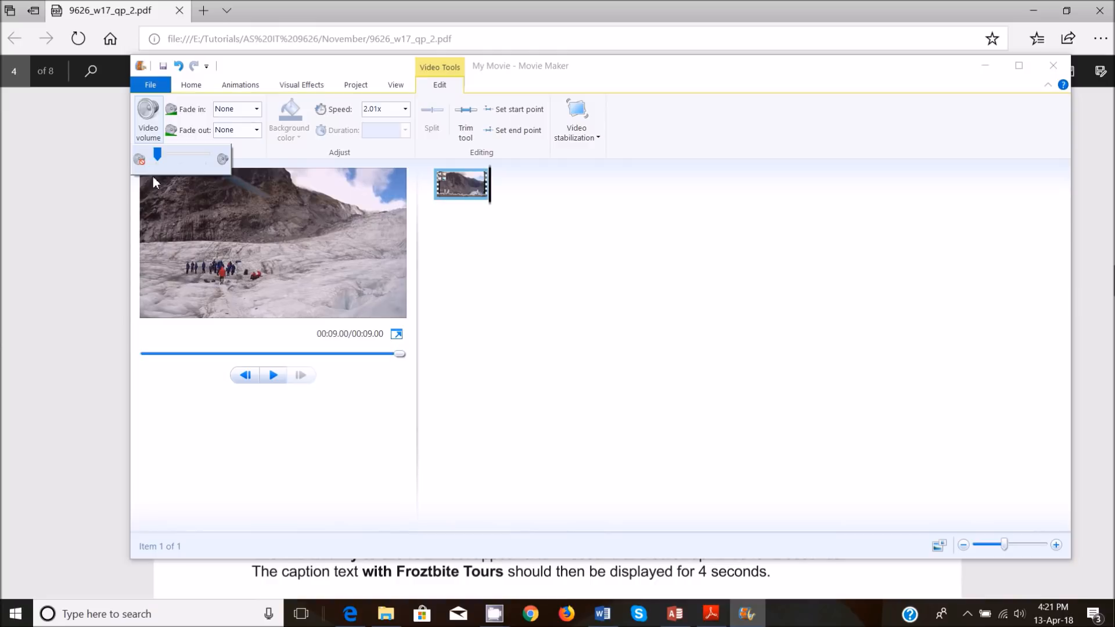
click(278, 381)
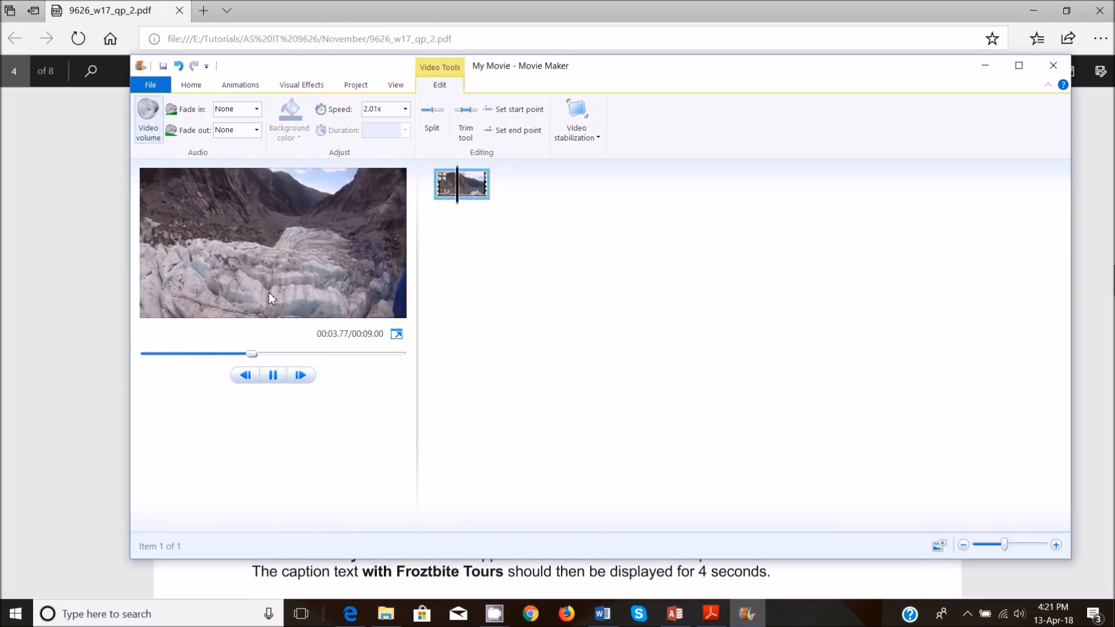
Step: Switch to the 9626_w17_qp_2.pdf question paper and highlight the Landing clip speed instruction in pink
key(alt+Tab)
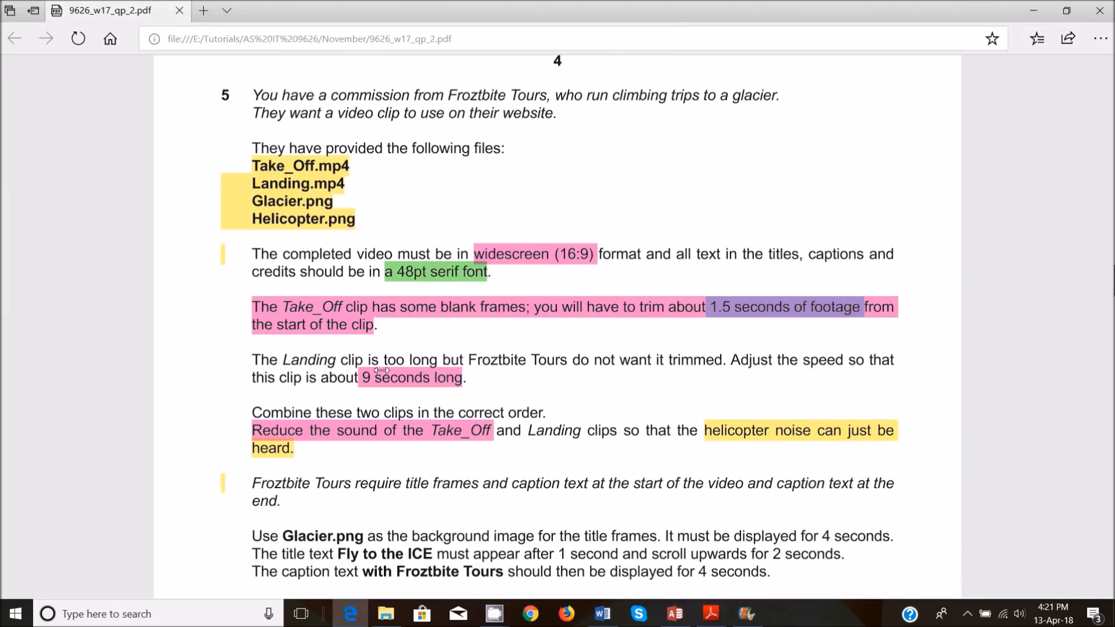
drag(259, 360, 433, 379)
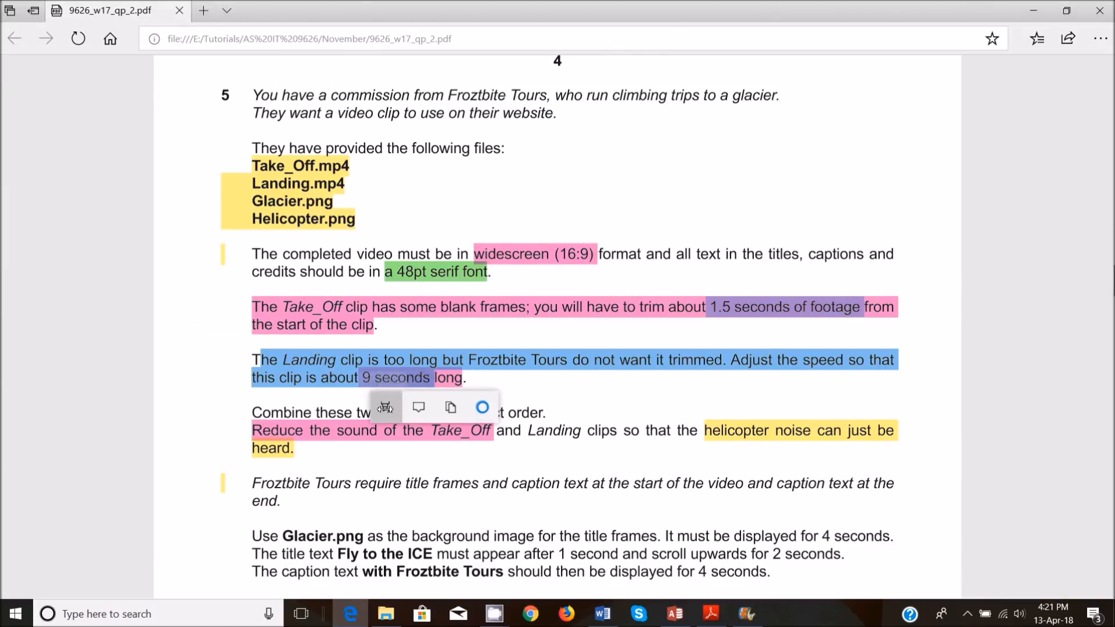
click(386, 408)
click(387, 531)
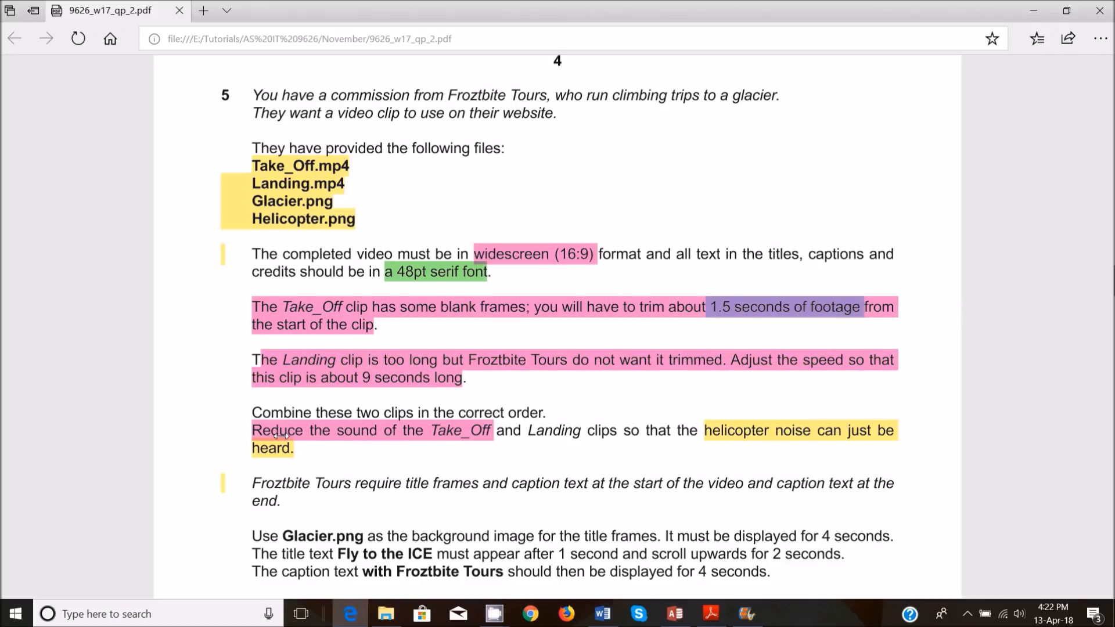
Step: Try to clear the existing highlights from the instruction about reducing the clips' sound
drag(256, 428, 294, 448)
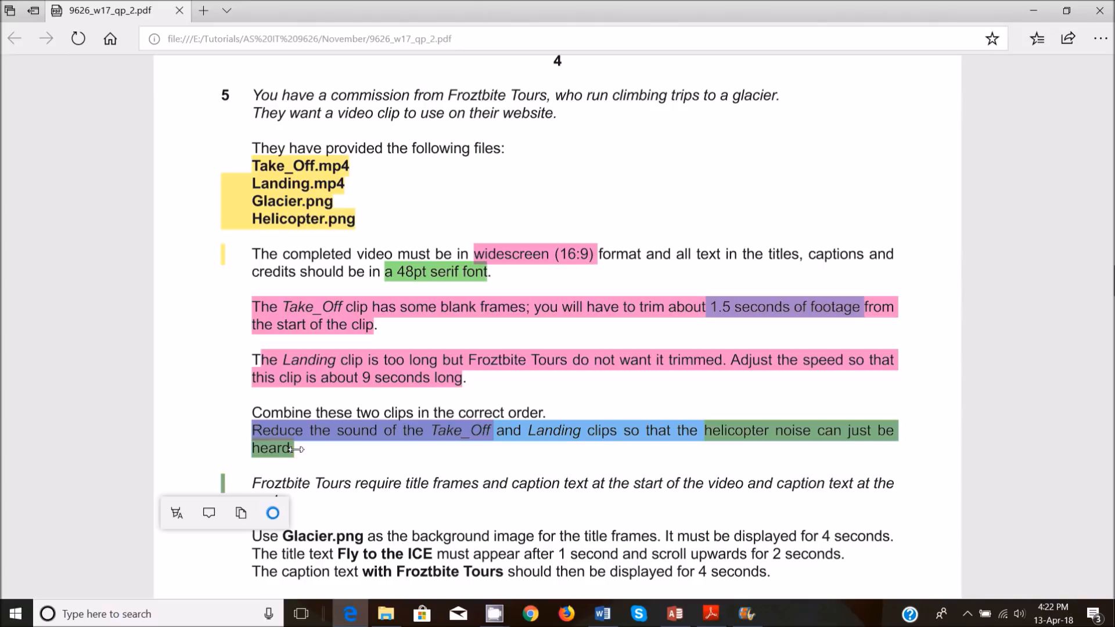
click(180, 512)
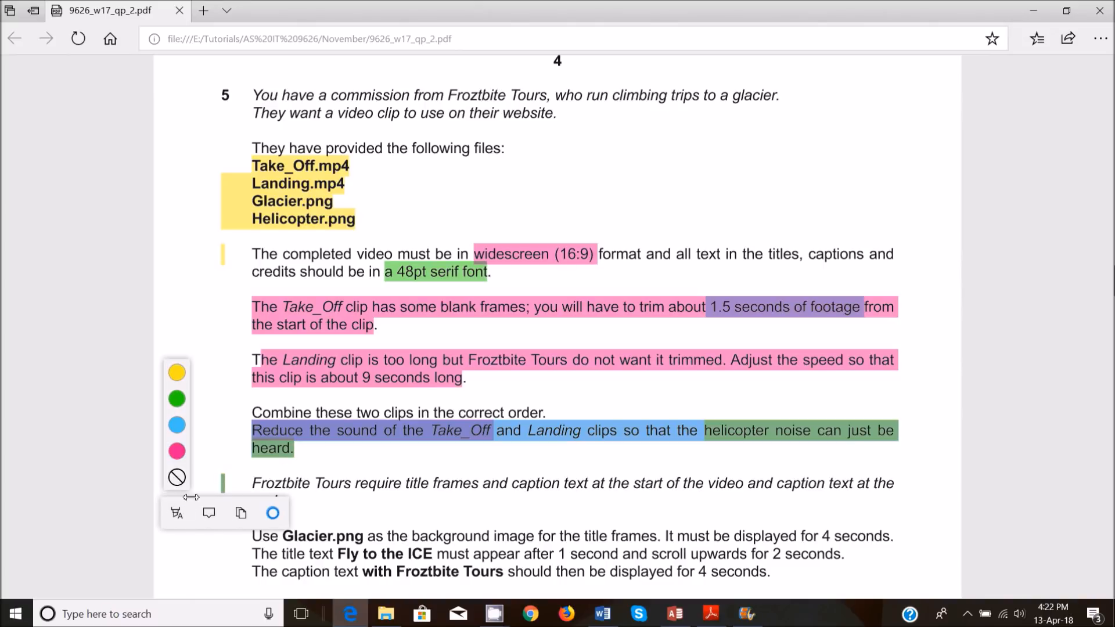
click(184, 477)
click(258, 430)
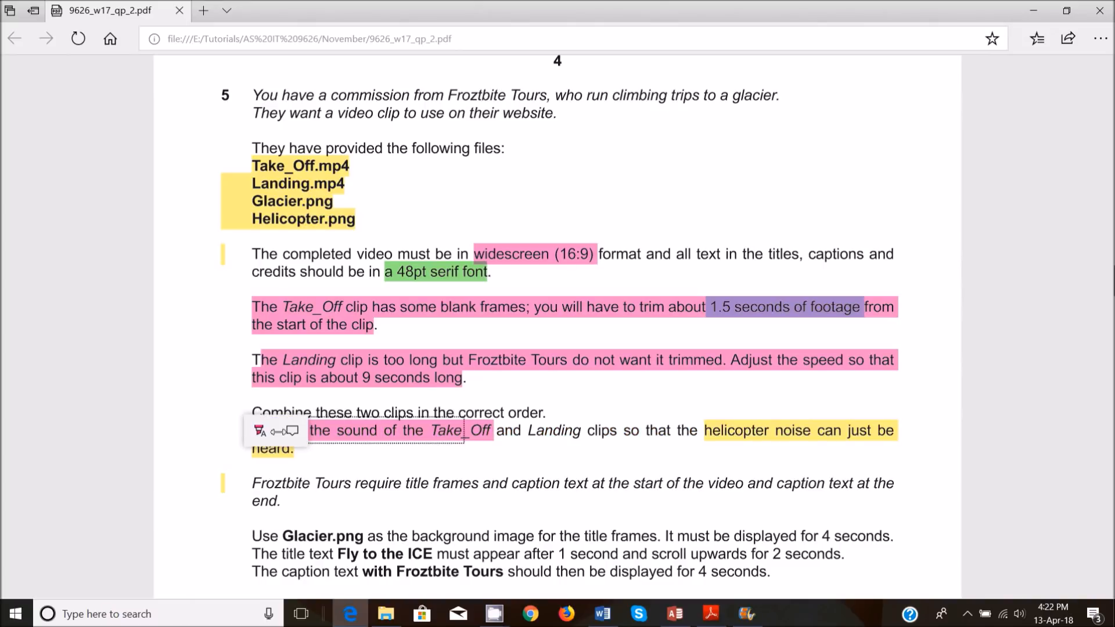
click(260, 431)
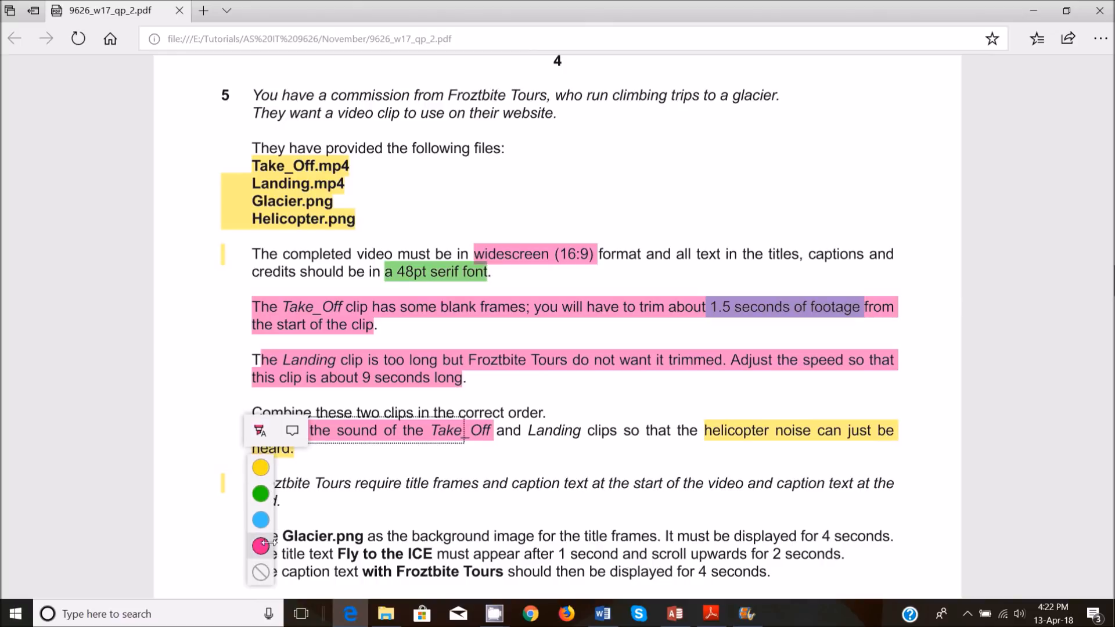
click(259, 572)
Step: Highlight the whole sentence about reducing the sound of the Take_Off and Landing clips in pink
drag(250, 430, 273, 459)
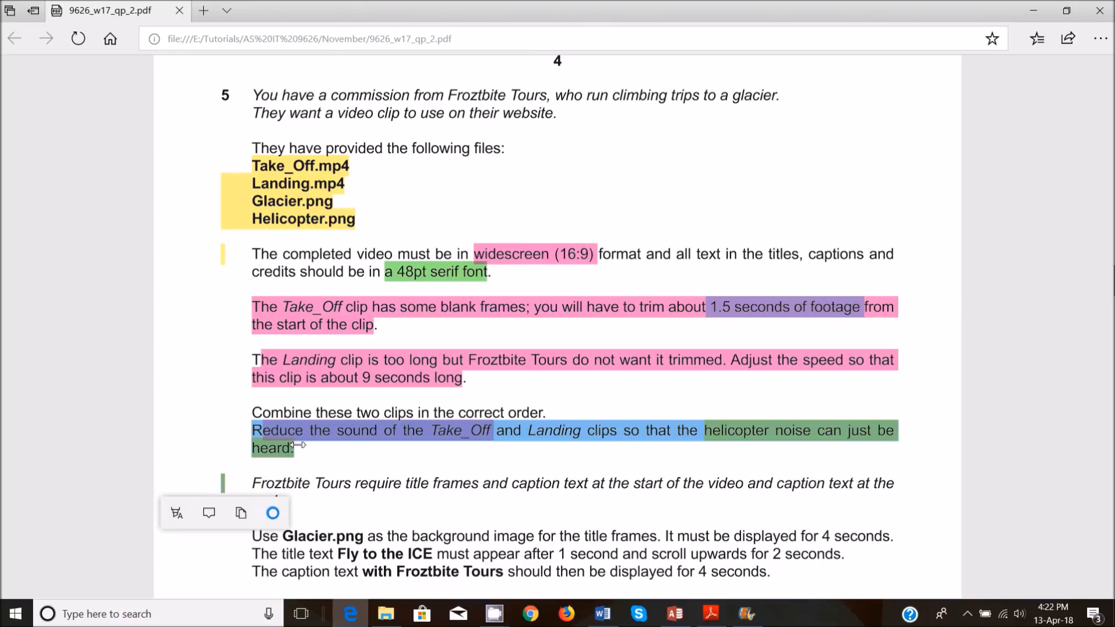
click(177, 514)
click(177, 451)
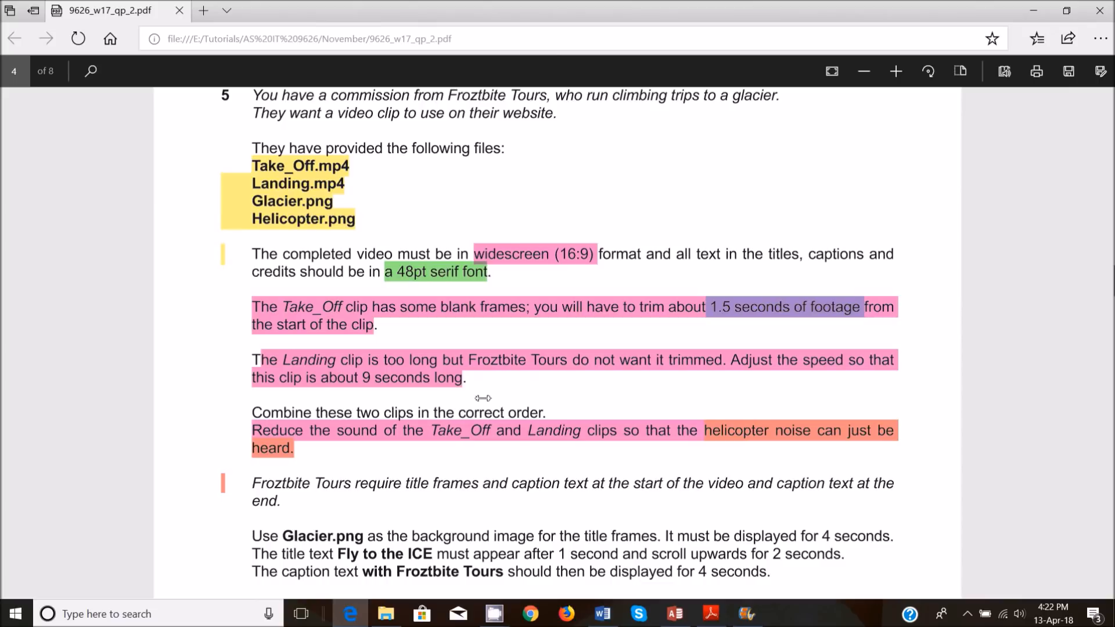
Step: Switch to Movie Maker and add the Take_Off video from the November\Workeds files folder to the project
mouse_move(747, 613)
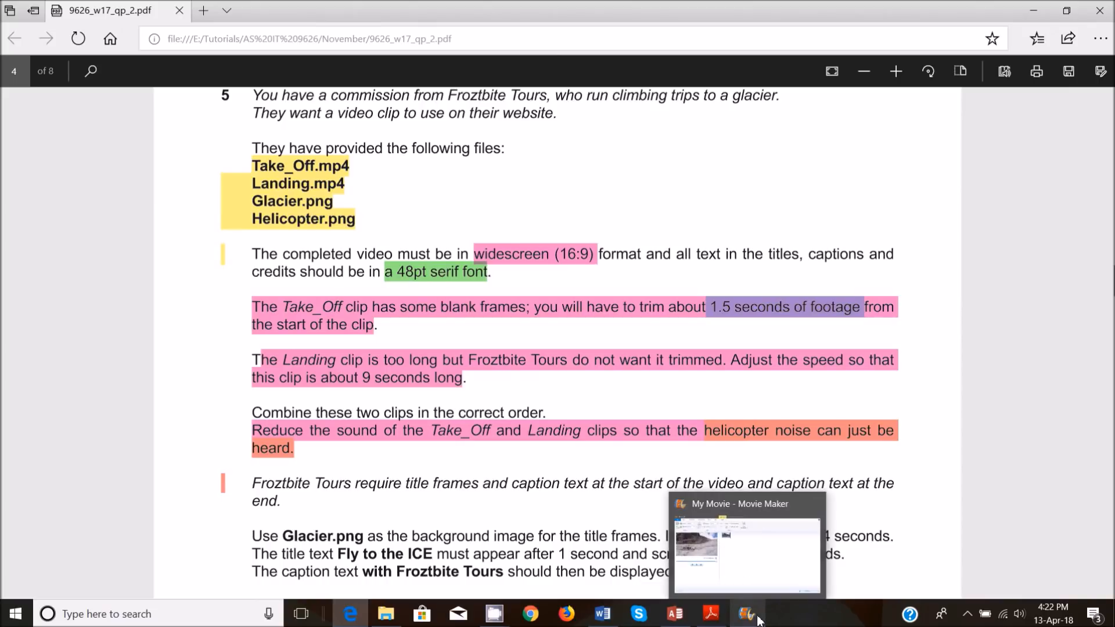
click(759, 567)
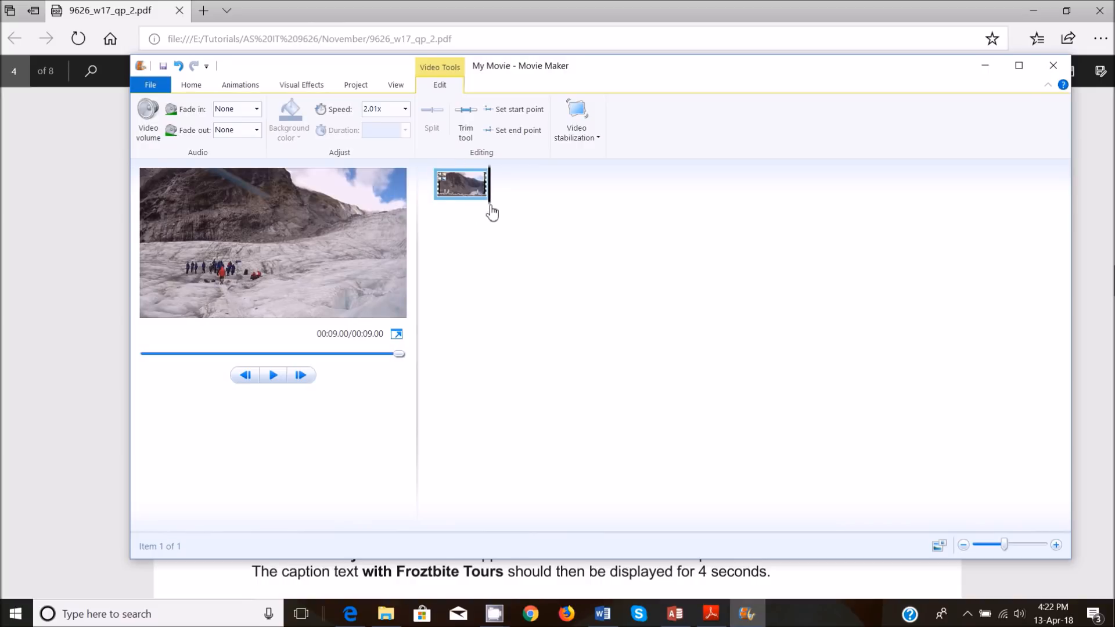
drag(492, 212, 431, 209)
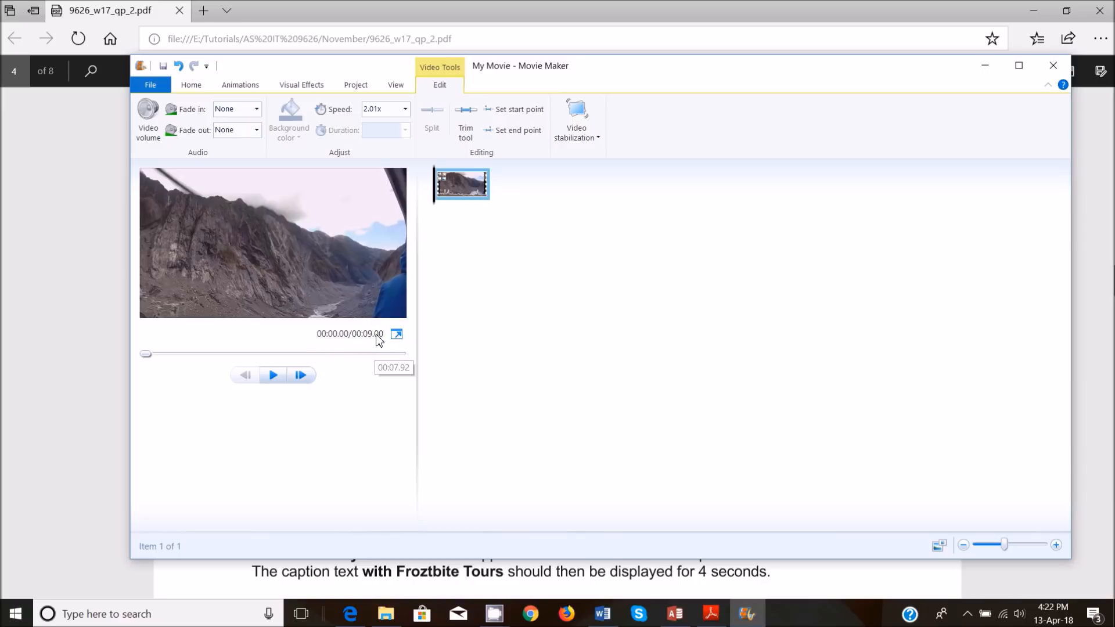
click(191, 85)
click(233, 127)
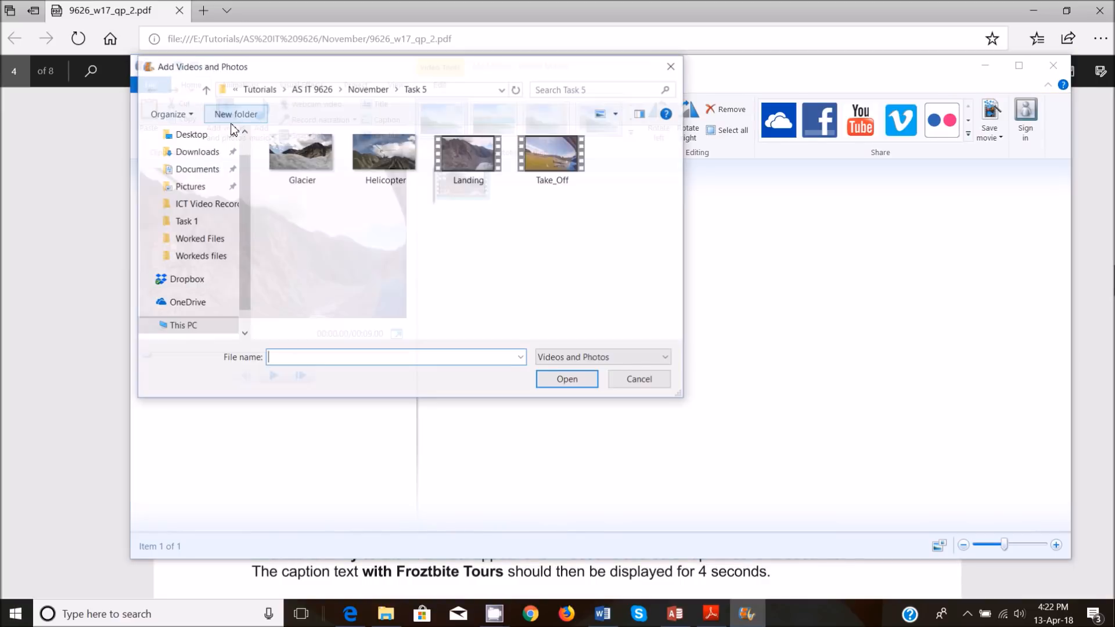
click(369, 89)
double_click(323, 220)
click(323, 175)
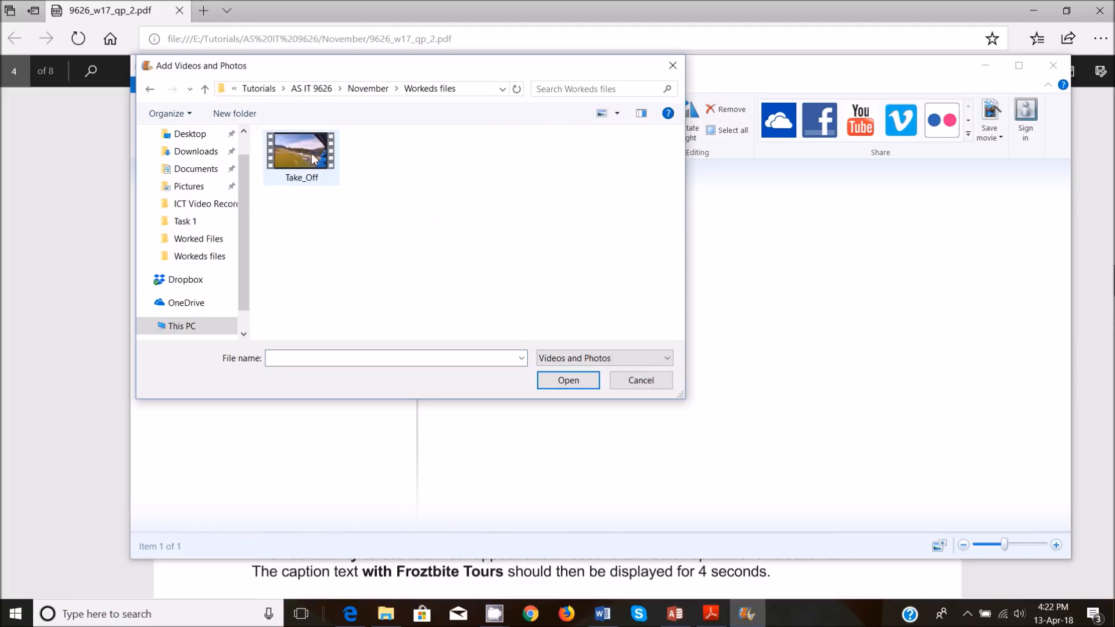
click(567, 380)
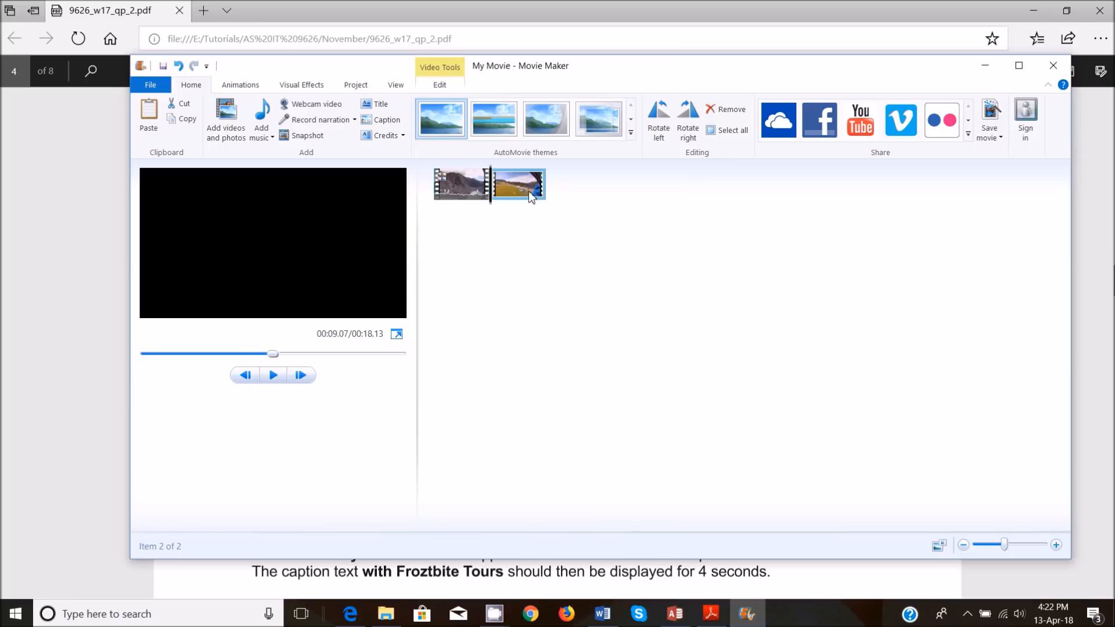
Step: Move the Take_Off clip in front of the Landing clip and check both clips' settings
drag(526, 193, 447, 195)
click(501, 192)
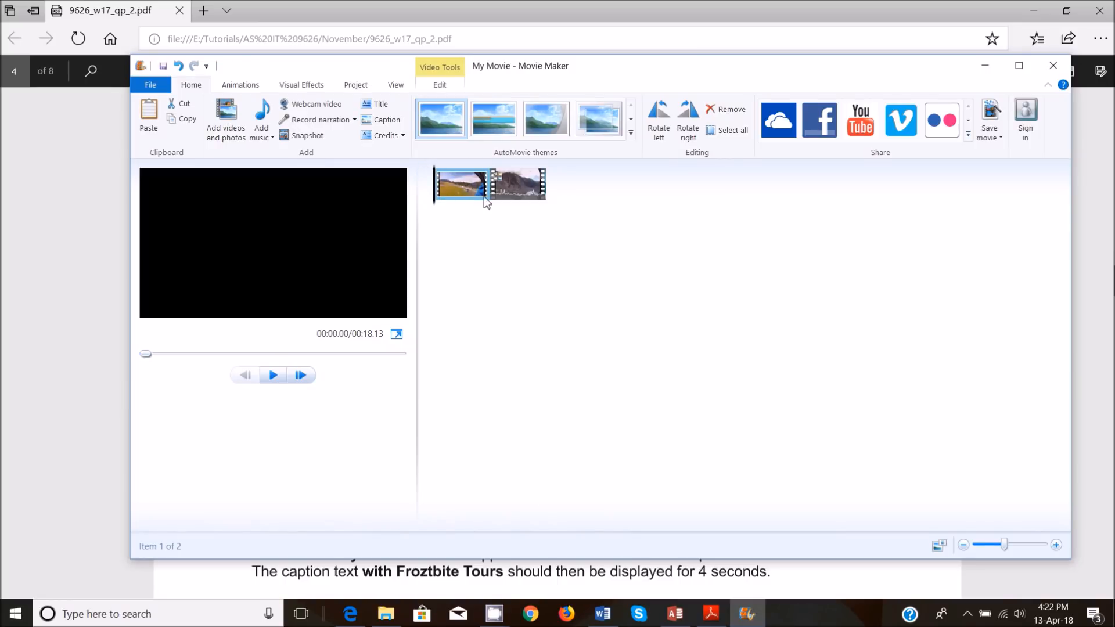
double_click(513, 183)
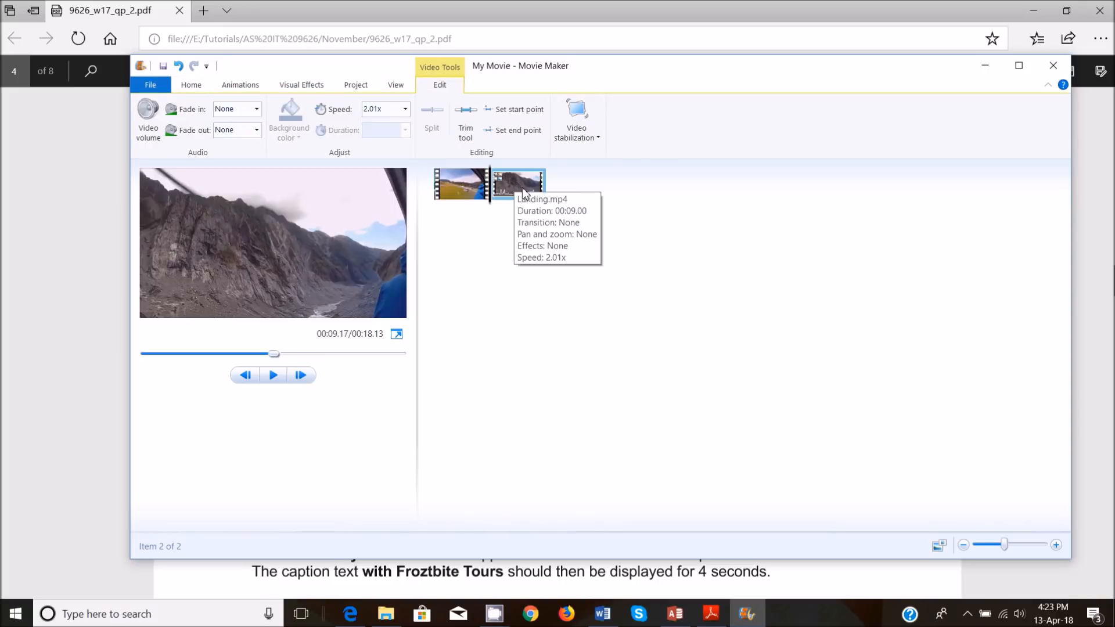
click(472, 186)
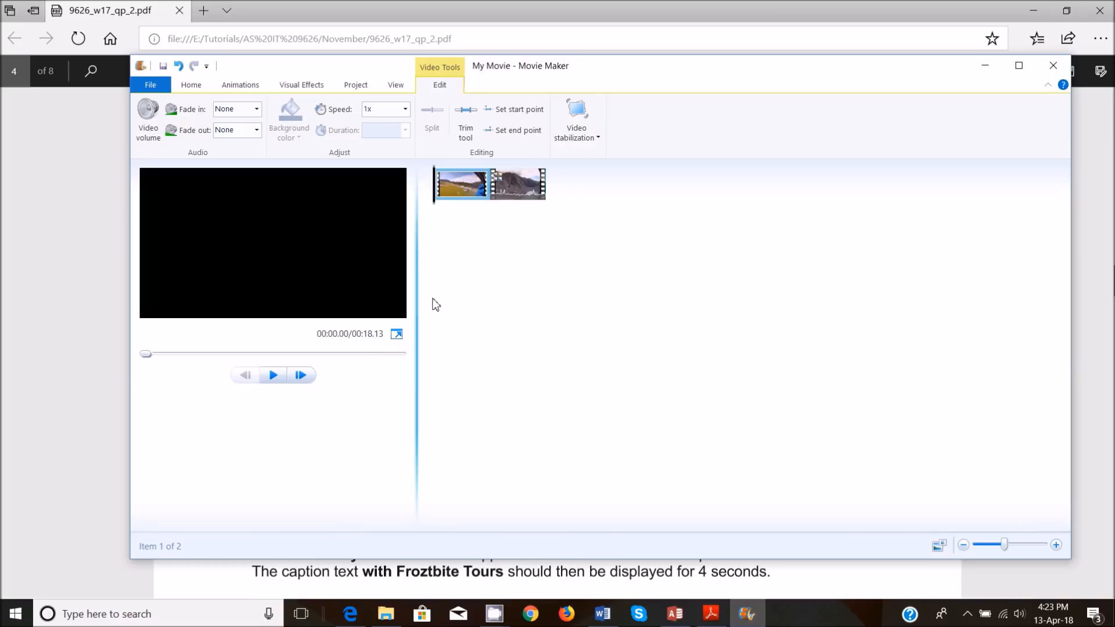
mouse_move(523, 187)
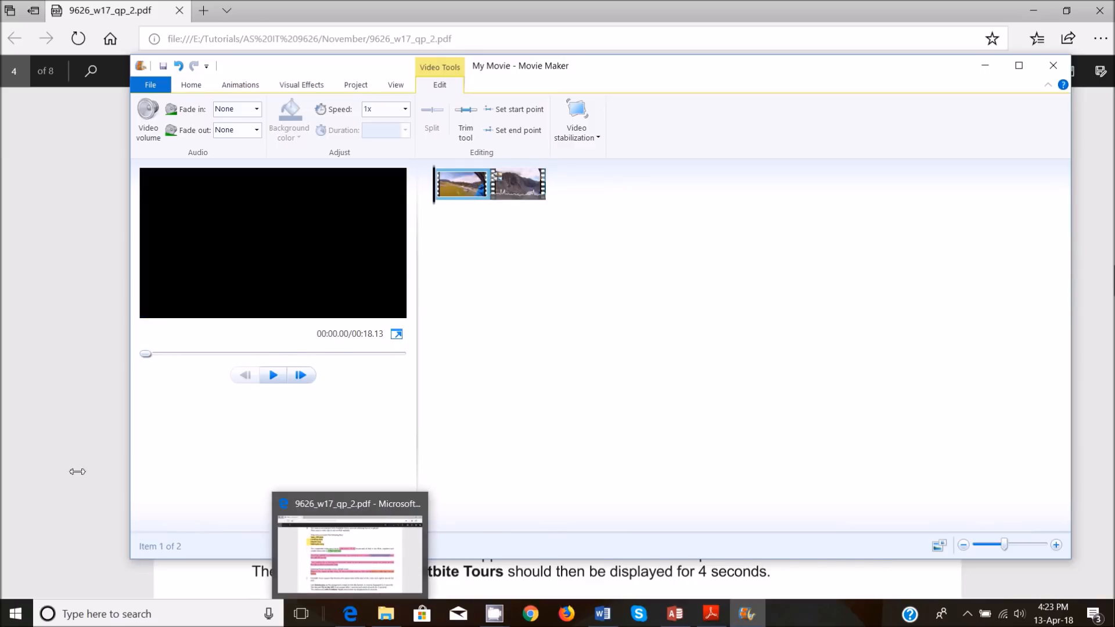
Step: Switch to the question paper PDF and highlight "Combine these two clips in the correct order" in pink
click(351, 552)
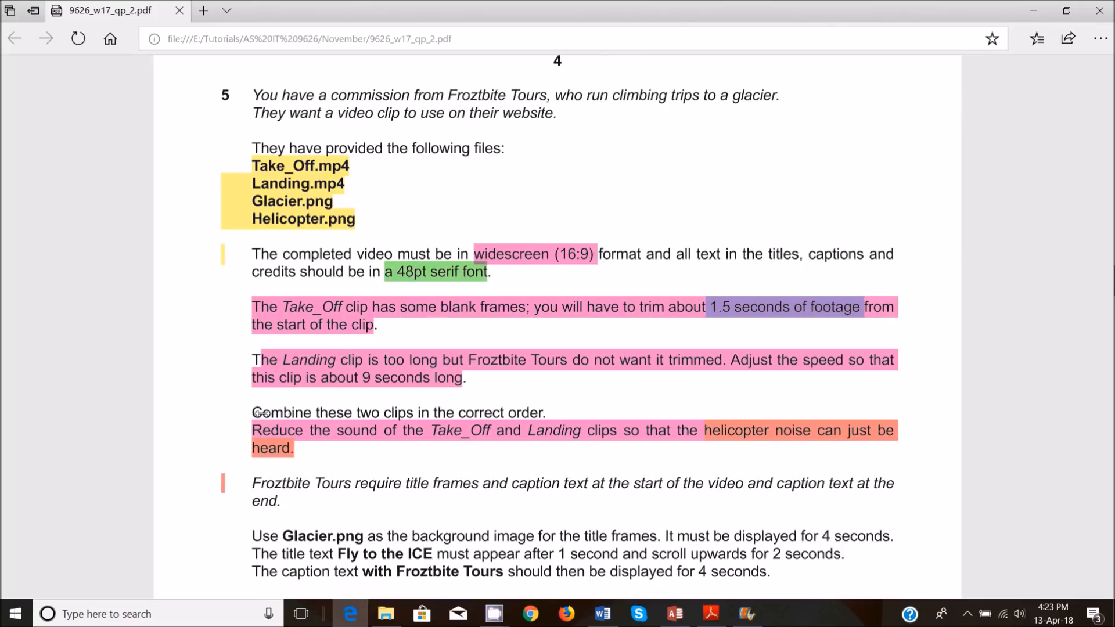
drag(269, 413, 543, 415)
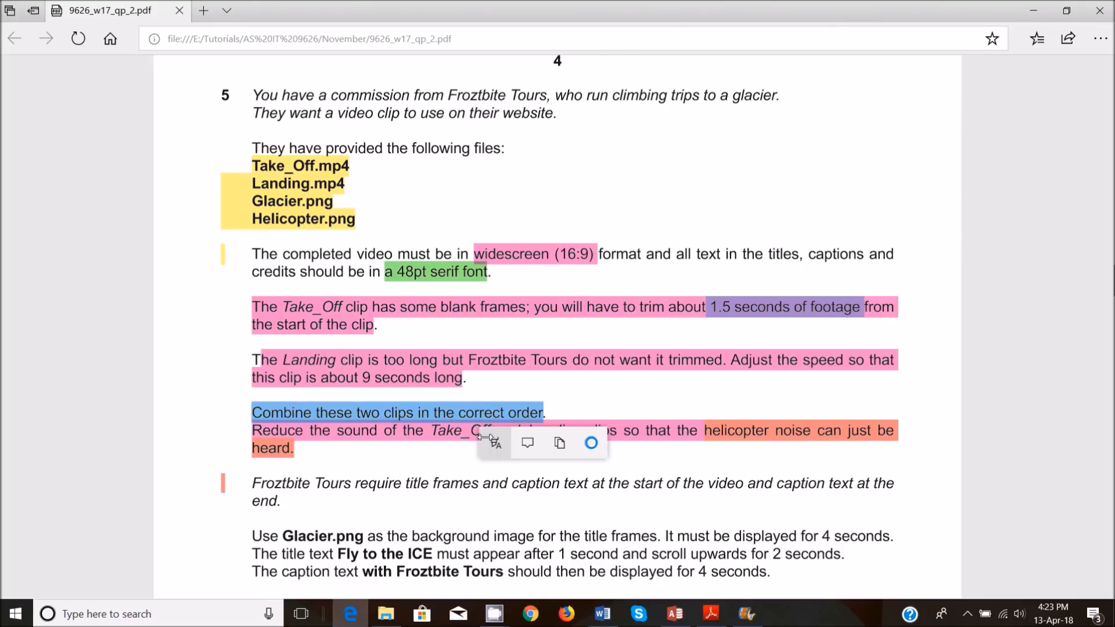
click(487, 438)
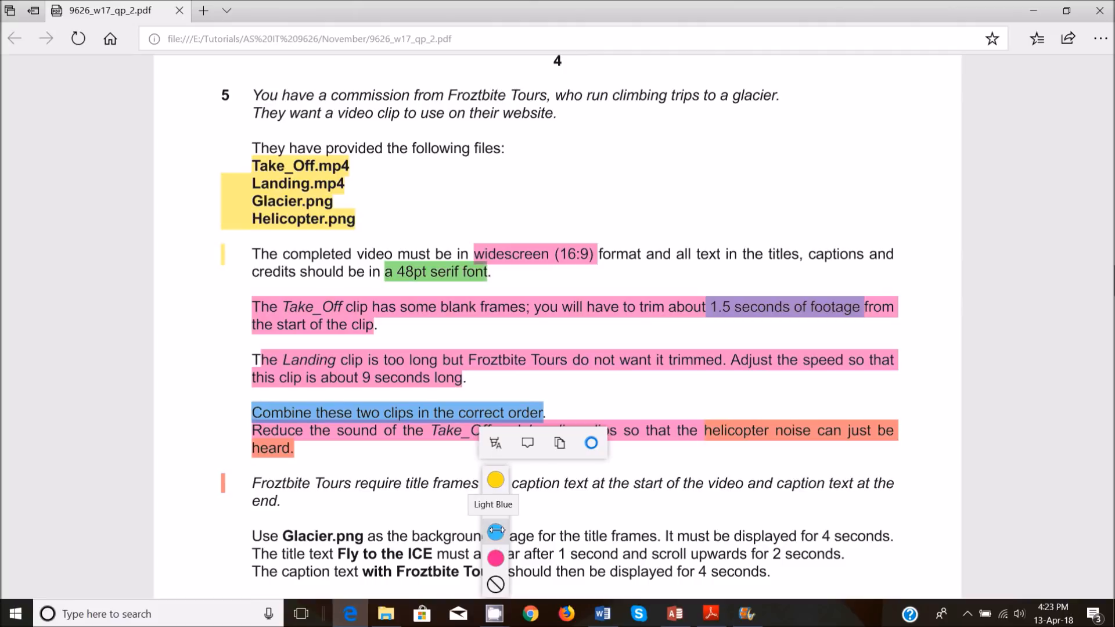
click(496, 556)
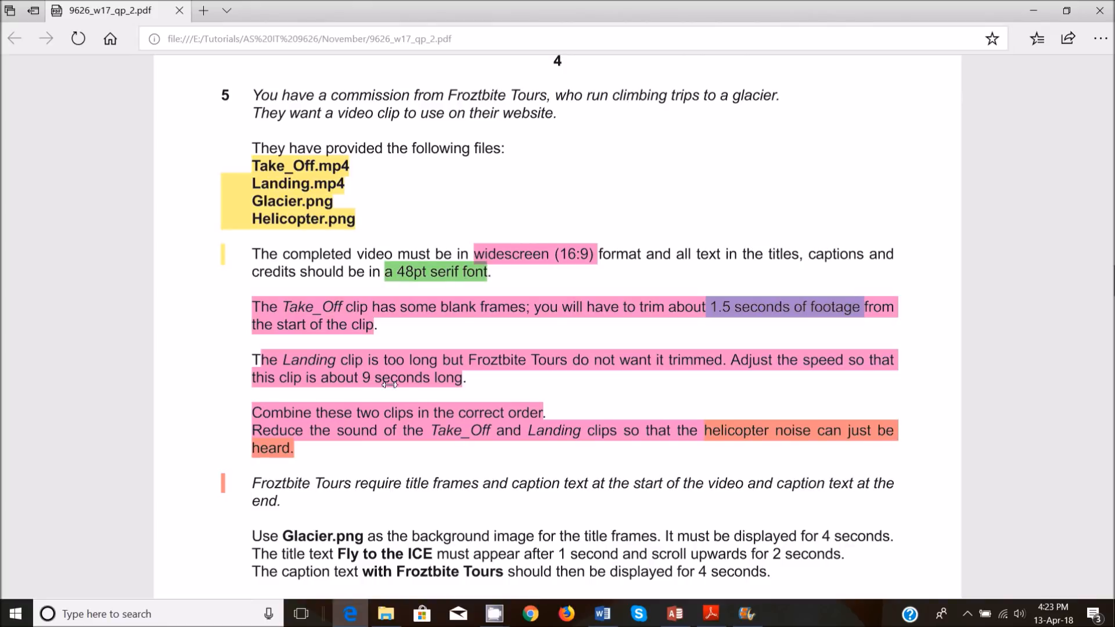
Step: Highlight the "4 seconds." display time in the Glacier.png title frame instruction in green
scroll(471, 475, down, 4)
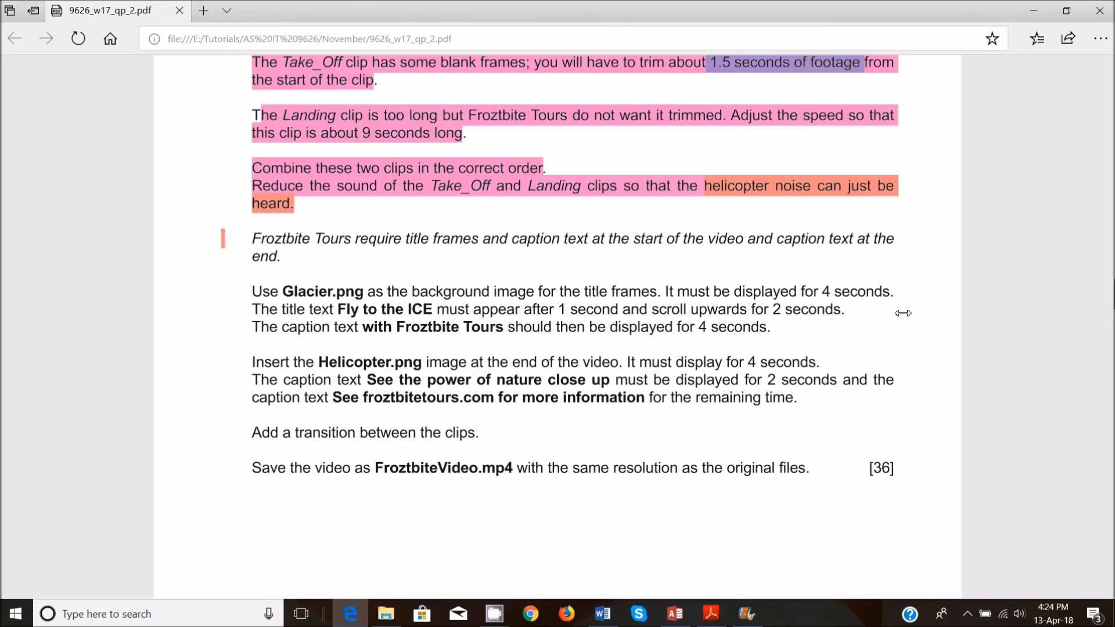
drag(824, 293, 894, 293)
mouse_move(846, 322)
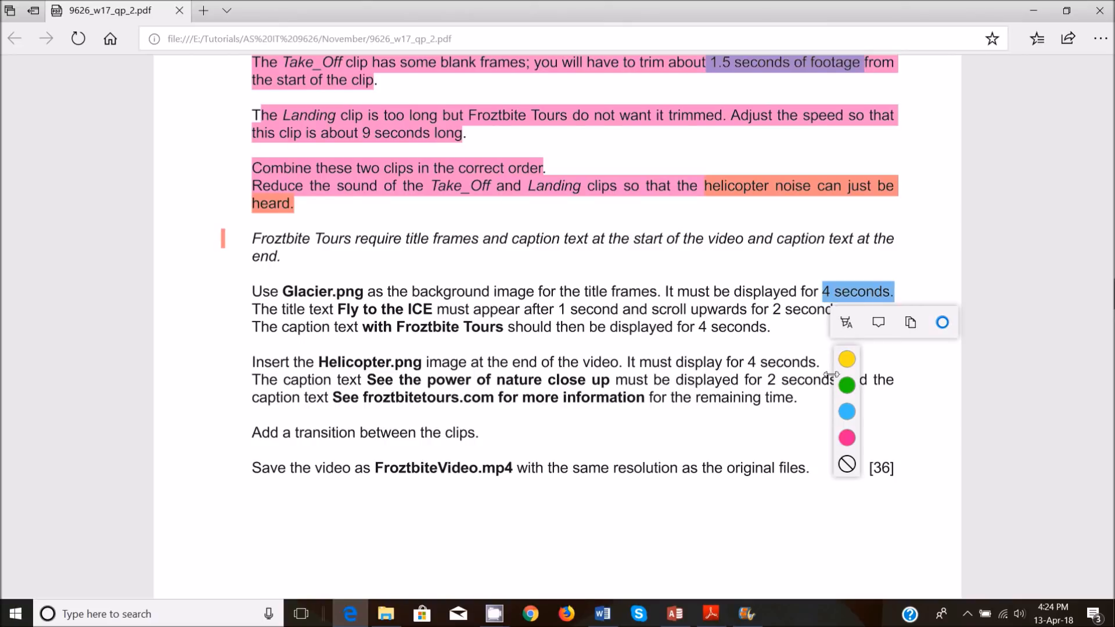
click(846, 385)
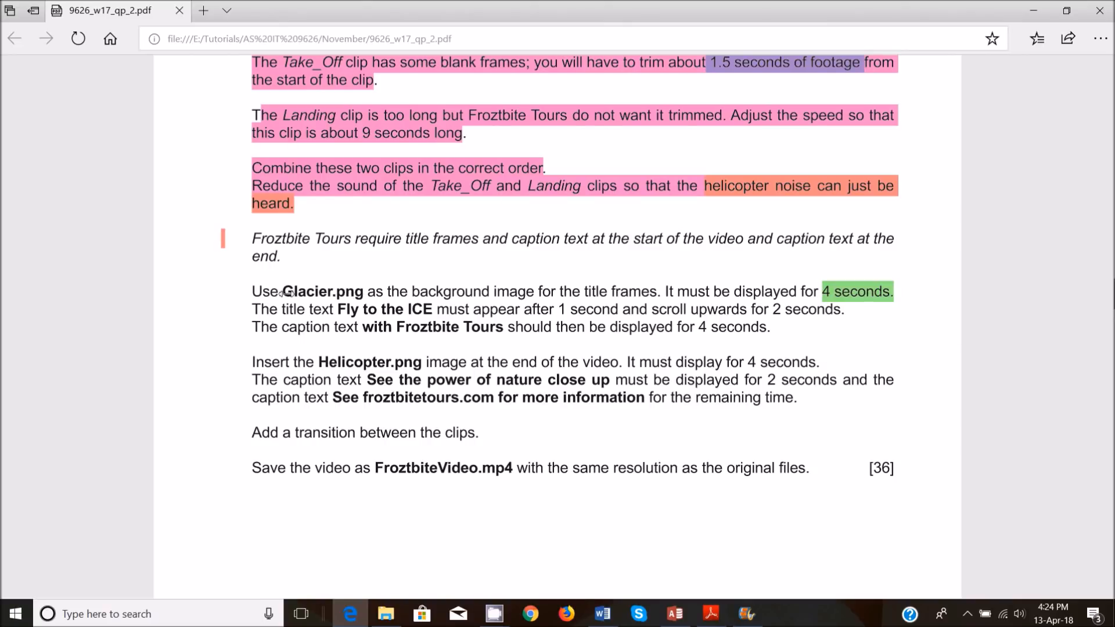
Step: Highlight "Fly to the ICE", "1 second" and "scroll upwards for 2 seconds" in green in the title text instruction
drag(338, 308, 436, 309)
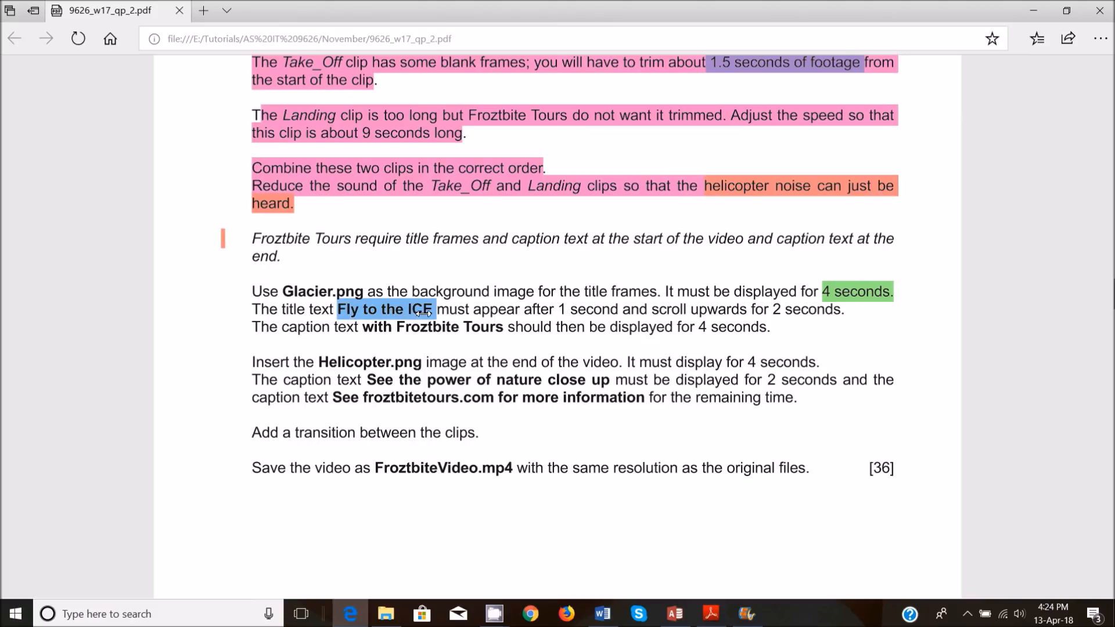
mouse_move(392, 337)
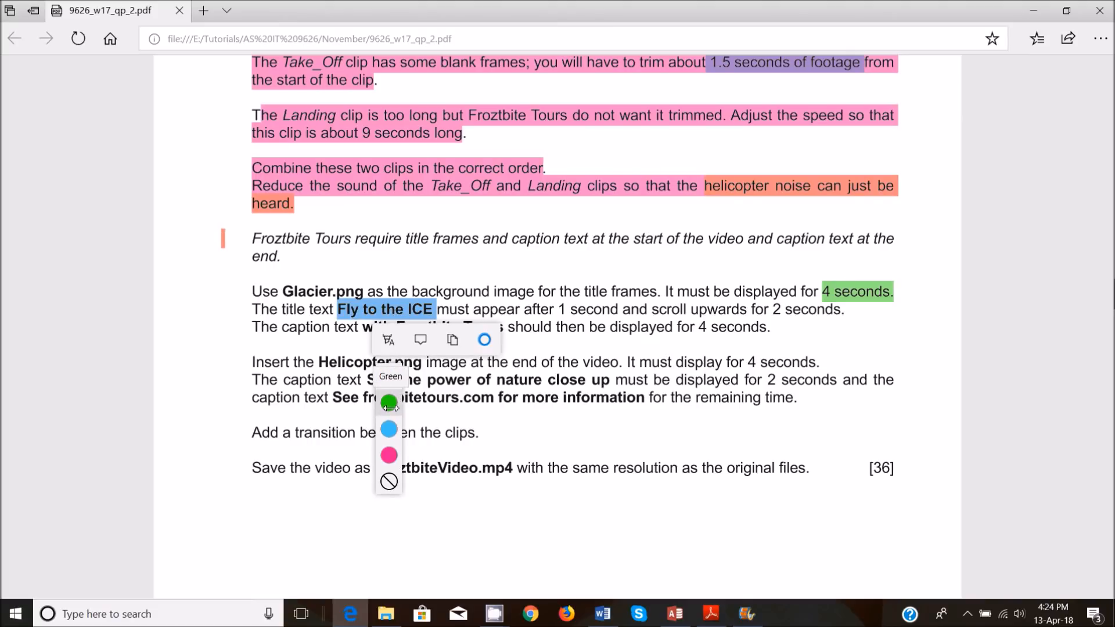
click(386, 399)
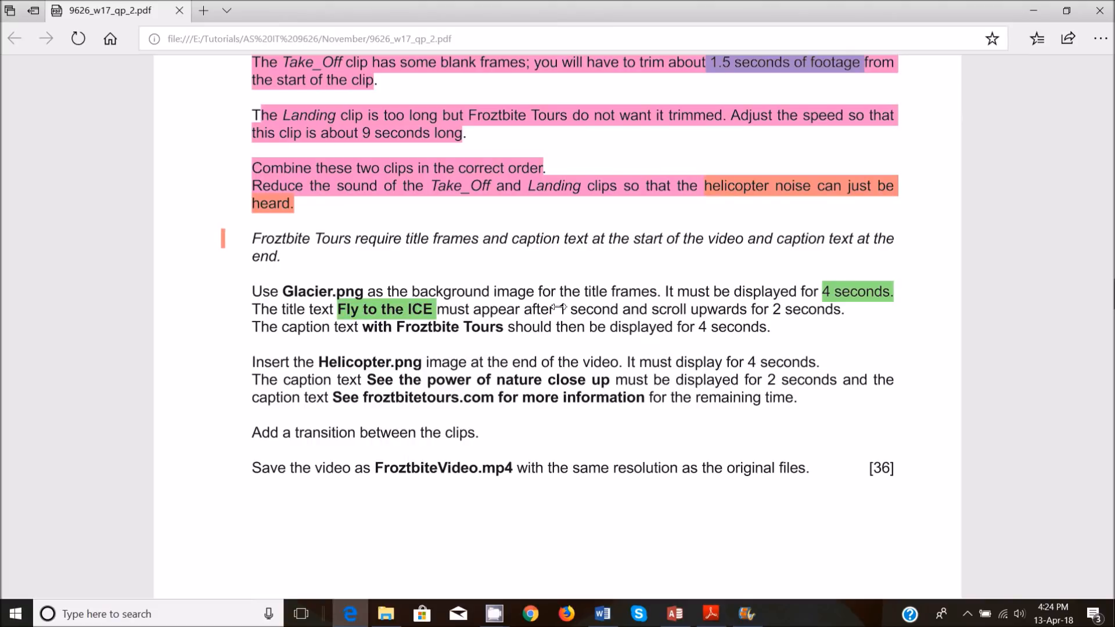
drag(554, 309, 601, 309)
mouse_move(575, 340)
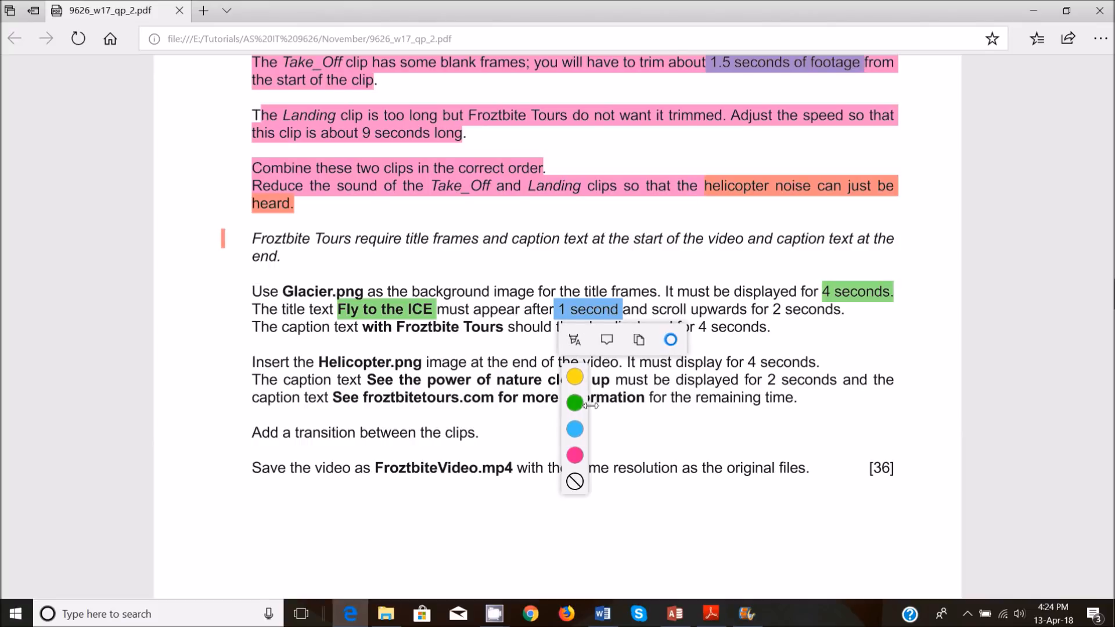
click(576, 399)
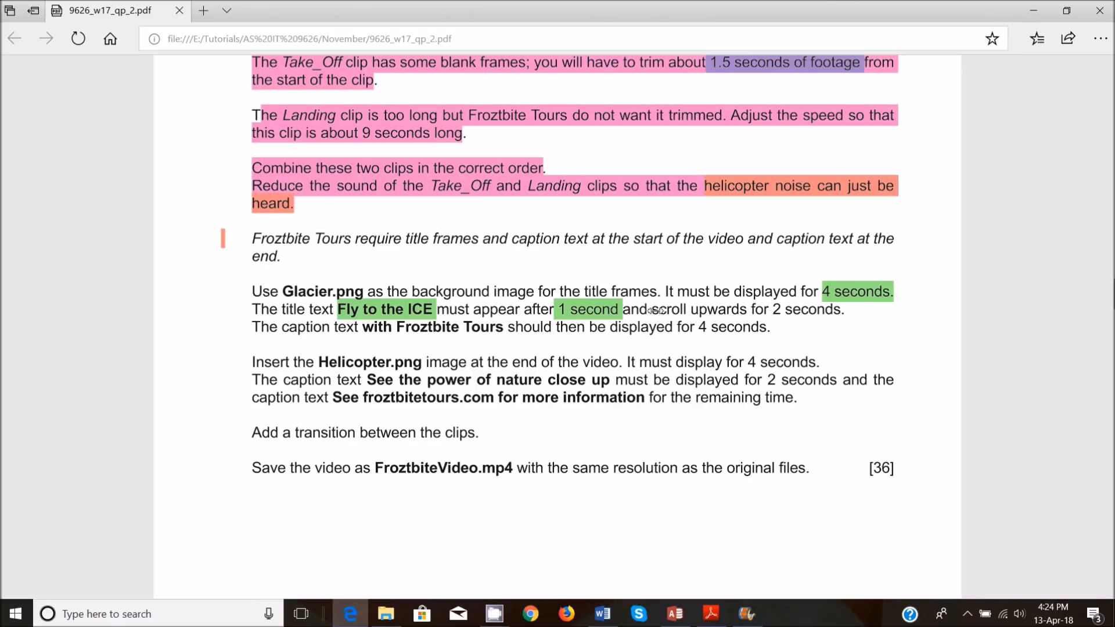
drag(654, 309, 813, 314)
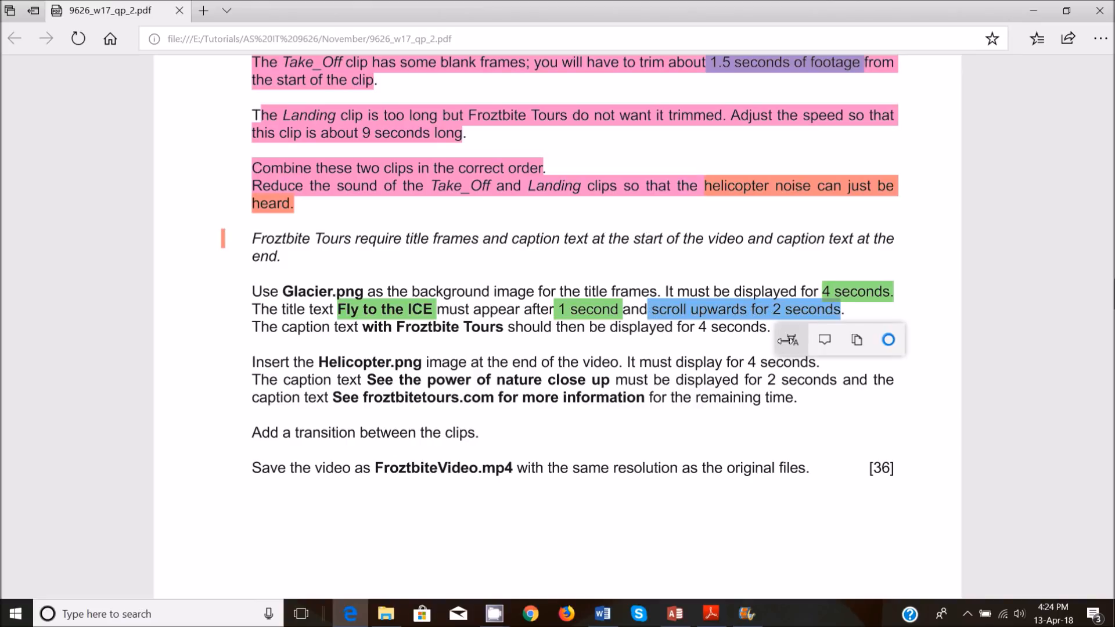
click(793, 340)
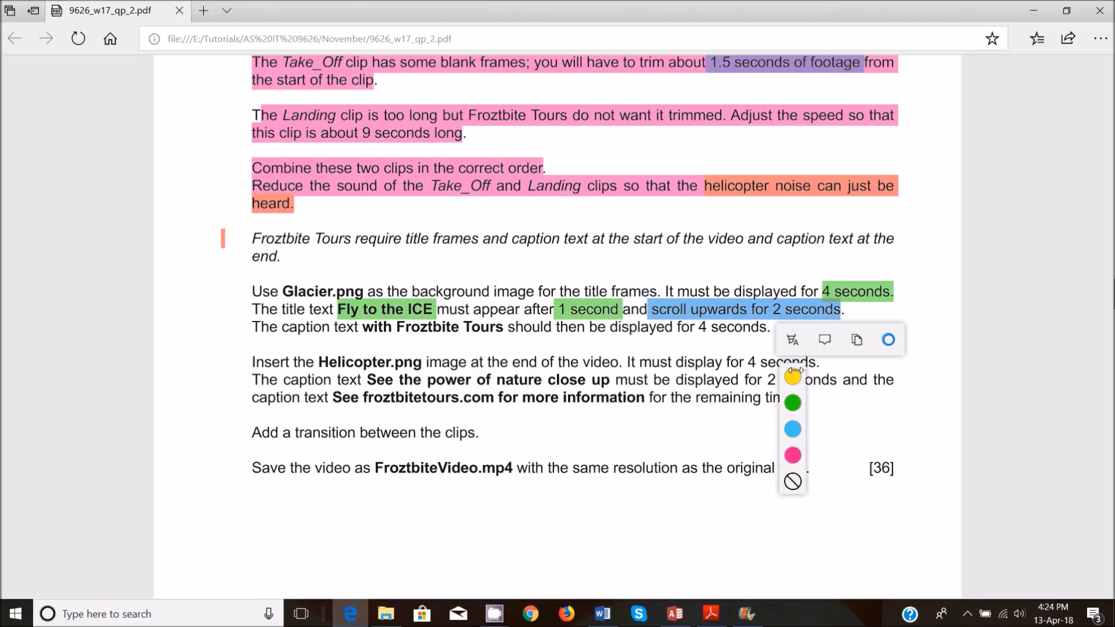
click(793, 403)
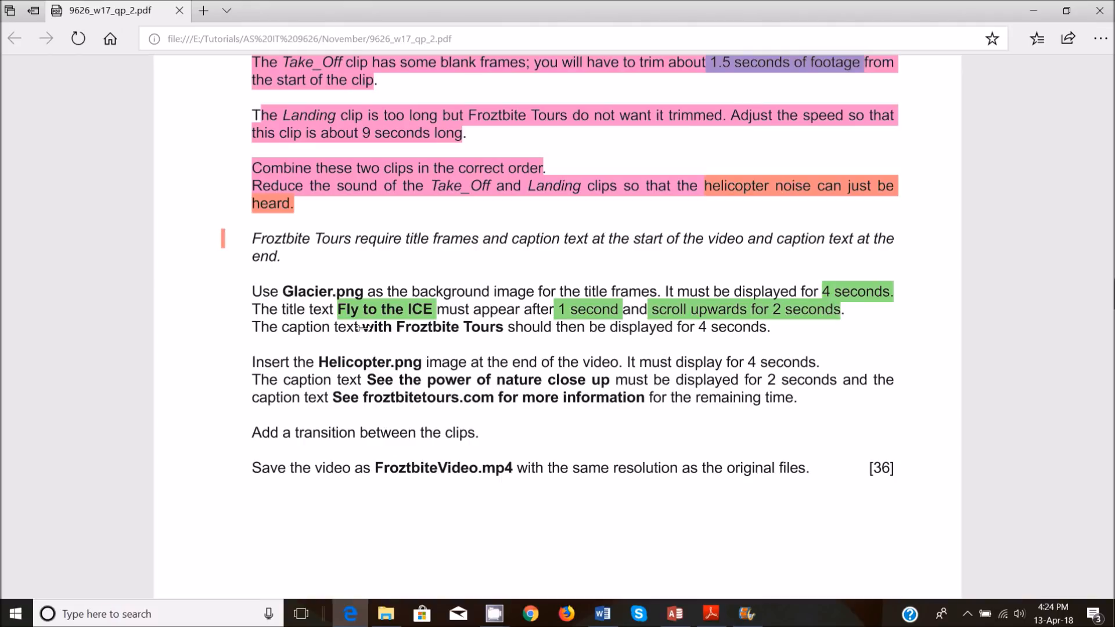
Step: Highlight "with Froztbite Tours" and its "4 seconds" display time in green in the caption text instruction
drag(361, 328, 507, 329)
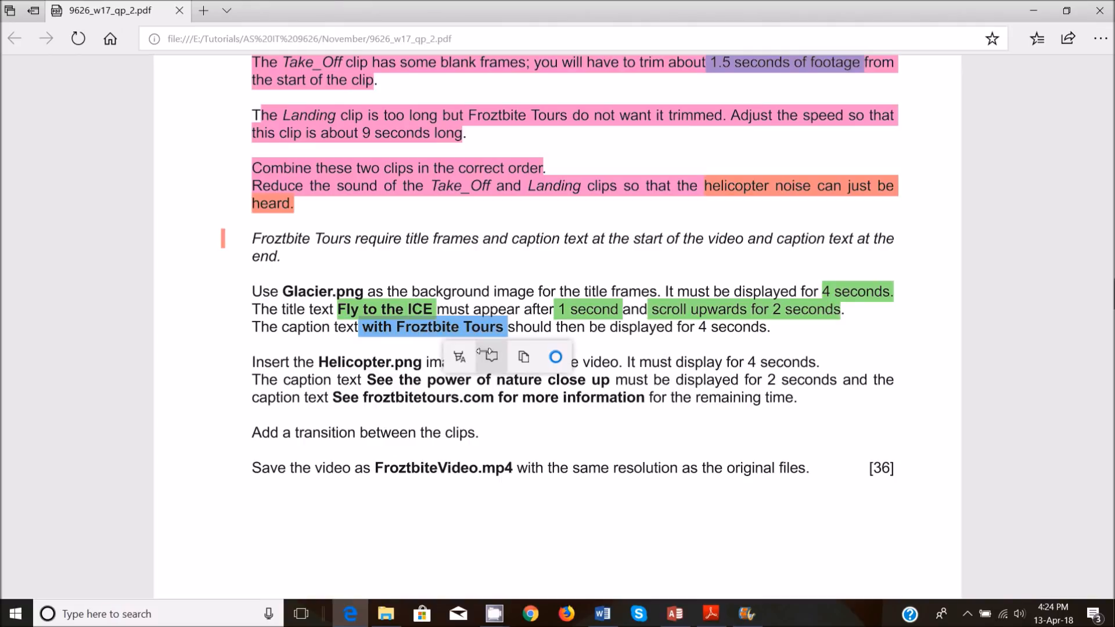
click(464, 356)
click(460, 418)
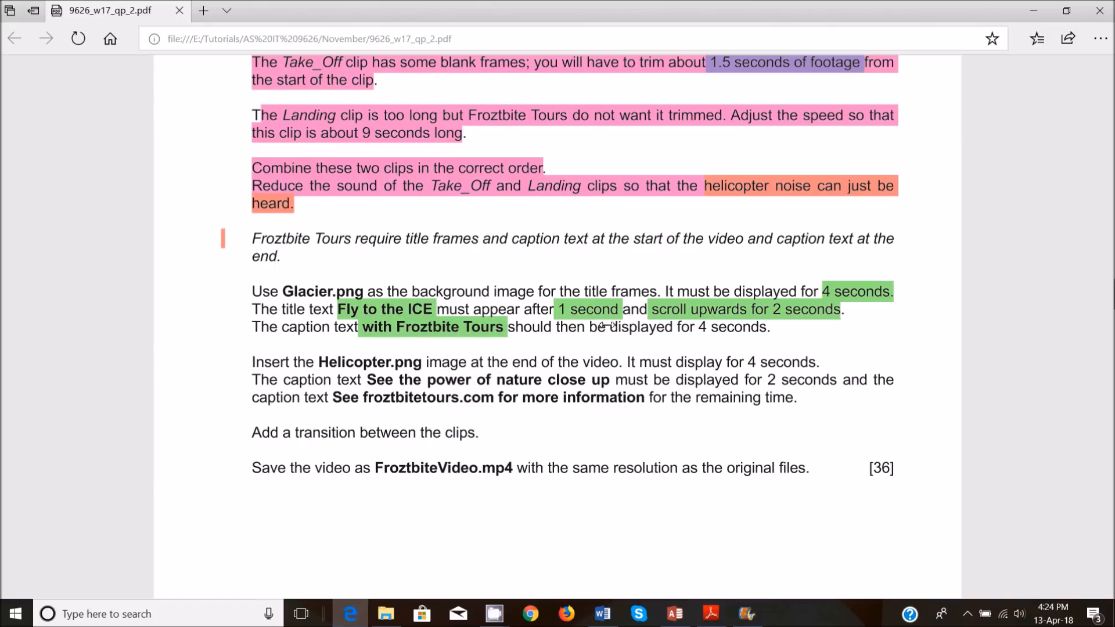
drag(768, 327, 697, 327)
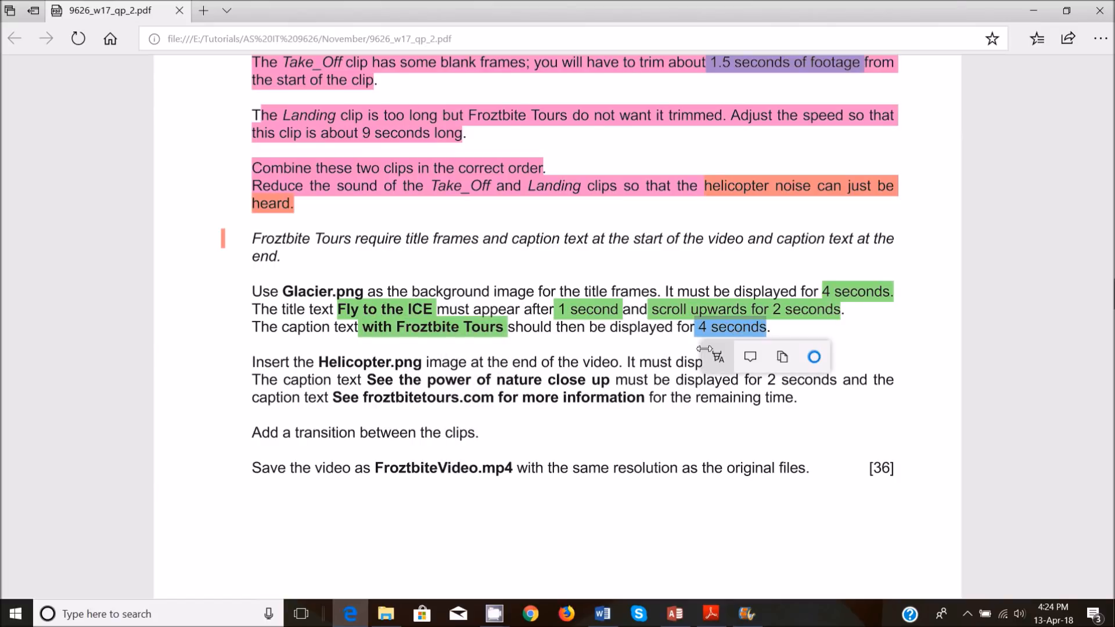
click(718, 357)
click(719, 418)
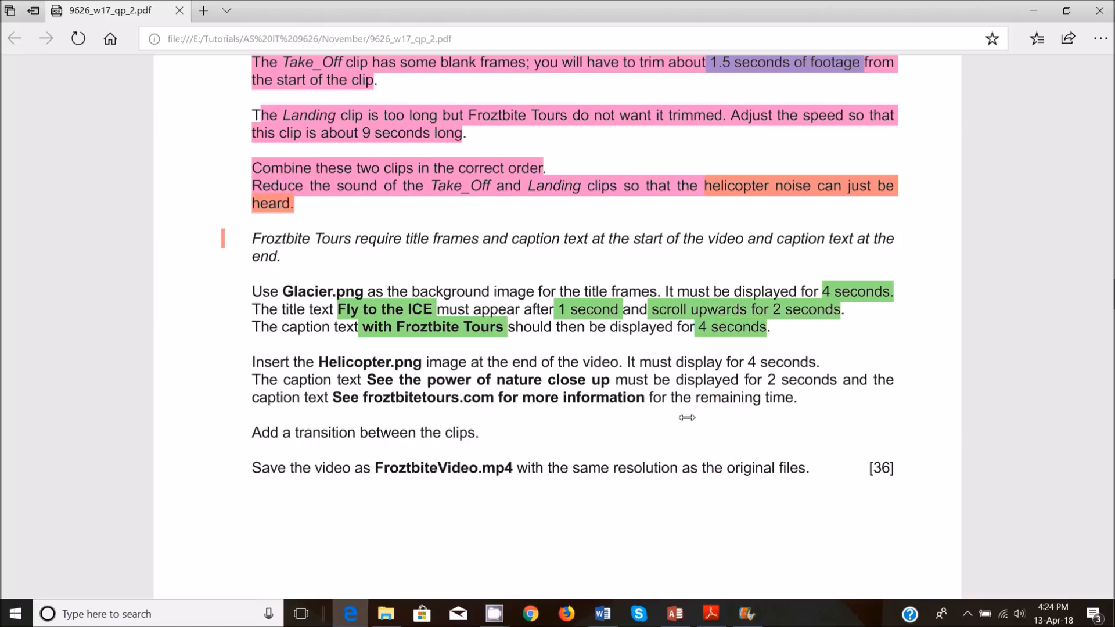
Step: Switch to Movie Maker, add the Glacier image from the November\Task 5 folder, and place it before the Take_Off clip
click(746, 614)
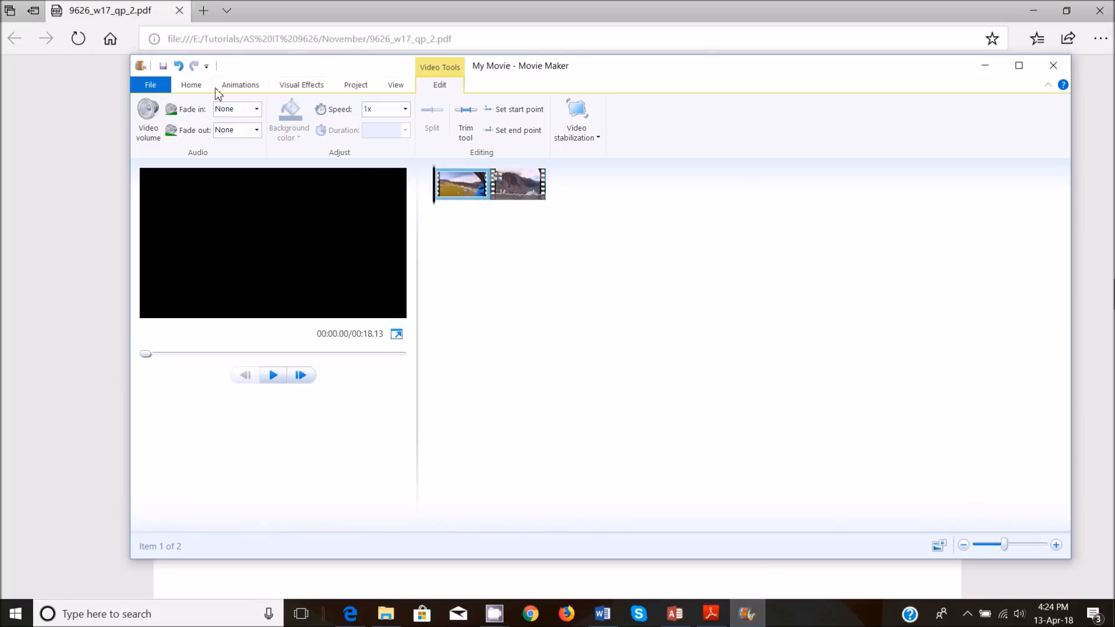
click(195, 90)
click(226, 119)
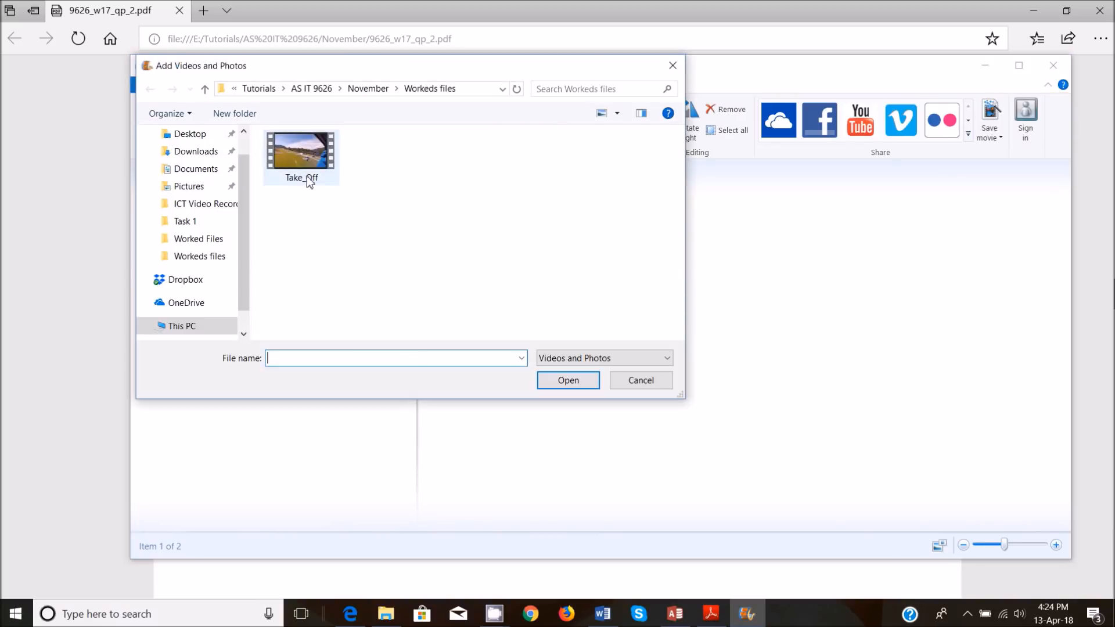
click(363, 89)
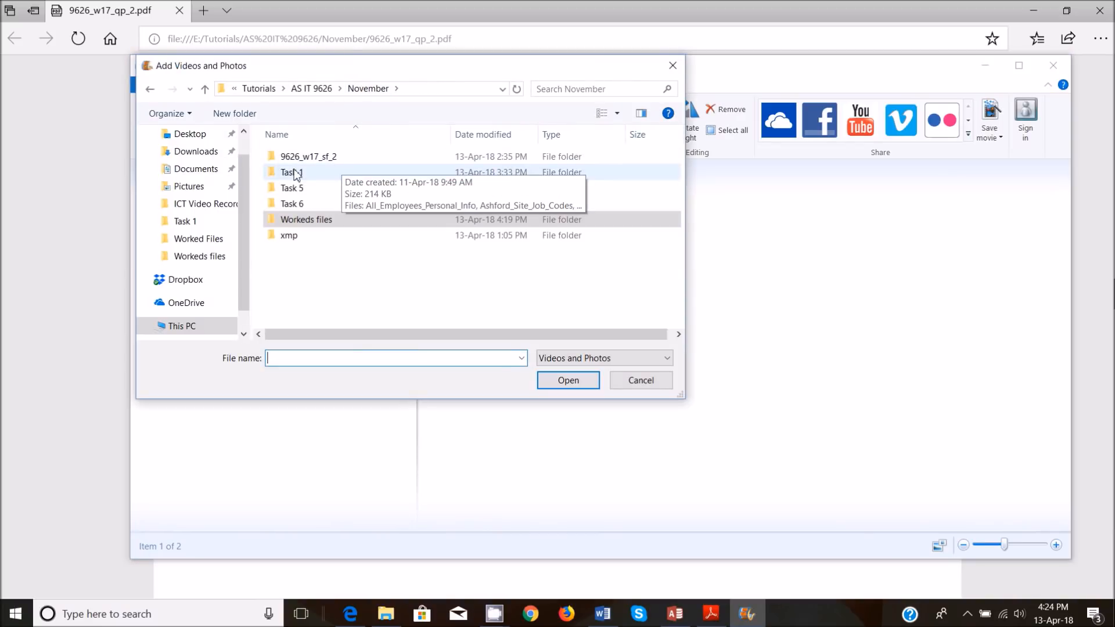
double_click(290, 200)
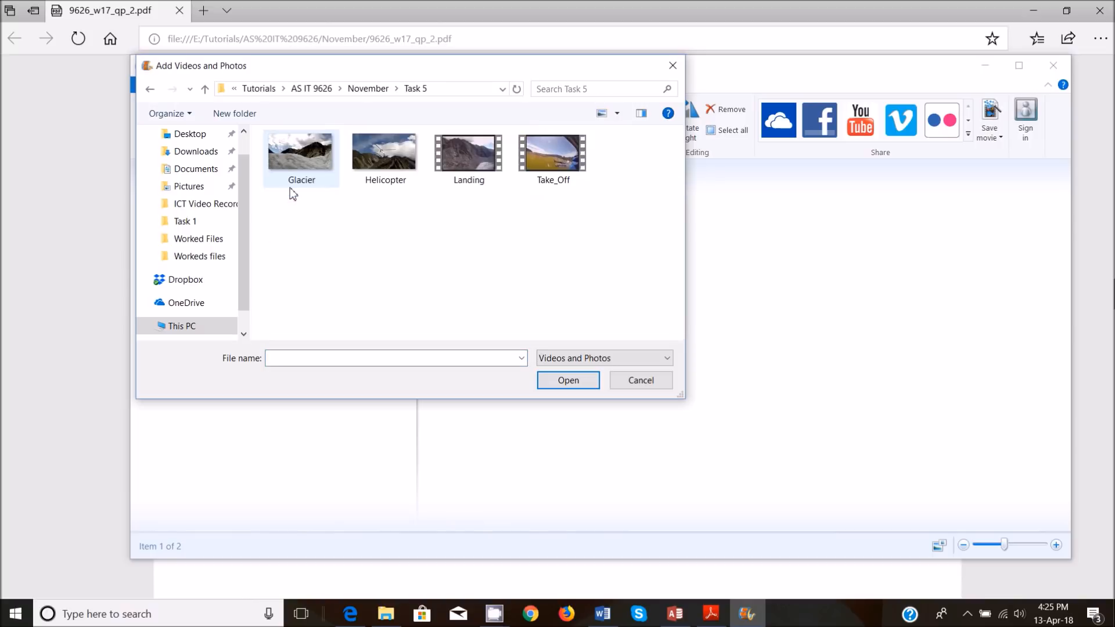
click(313, 159)
click(568, 382)
drag(528, 178, 487, 201)
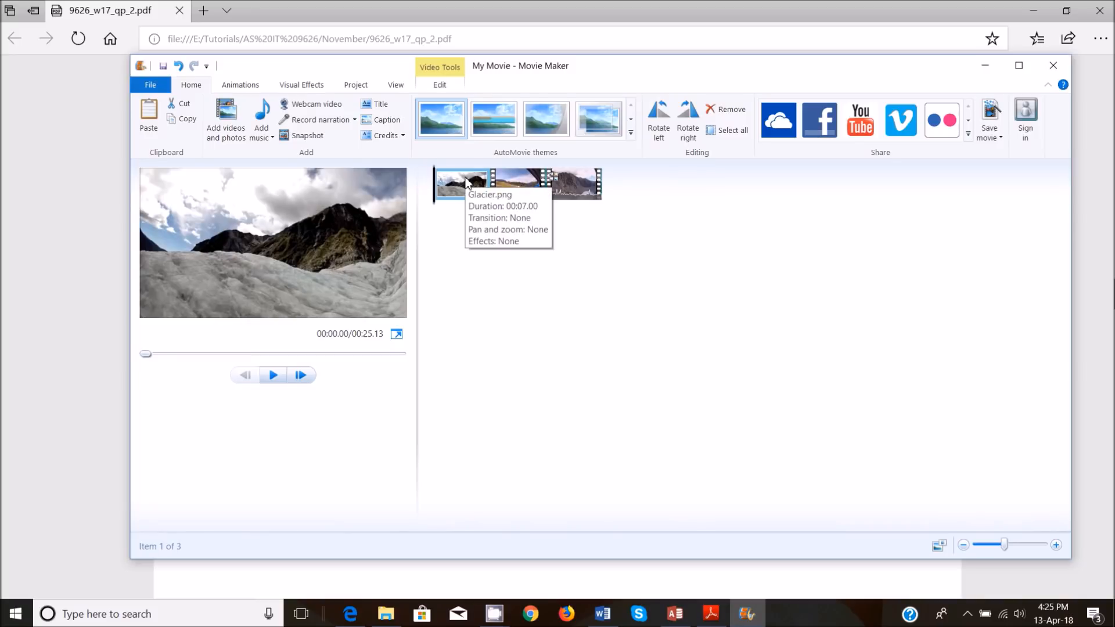
Step: Set the Glacier image's duration to 4 seconds
double_click(465, 182)
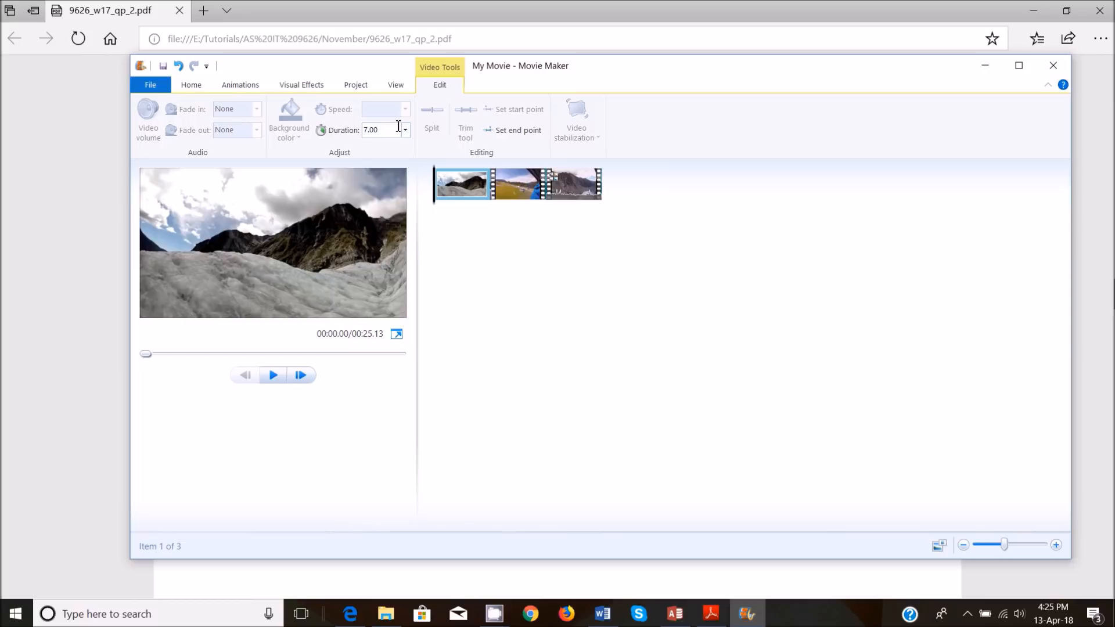
drag(357, 133, 405, 139)
key(Return)
Step: Add a caption over the Glacier image with "Fly to the ICE" copied from the question paper, at font size 48
click(192, 85)
click(386, 121)
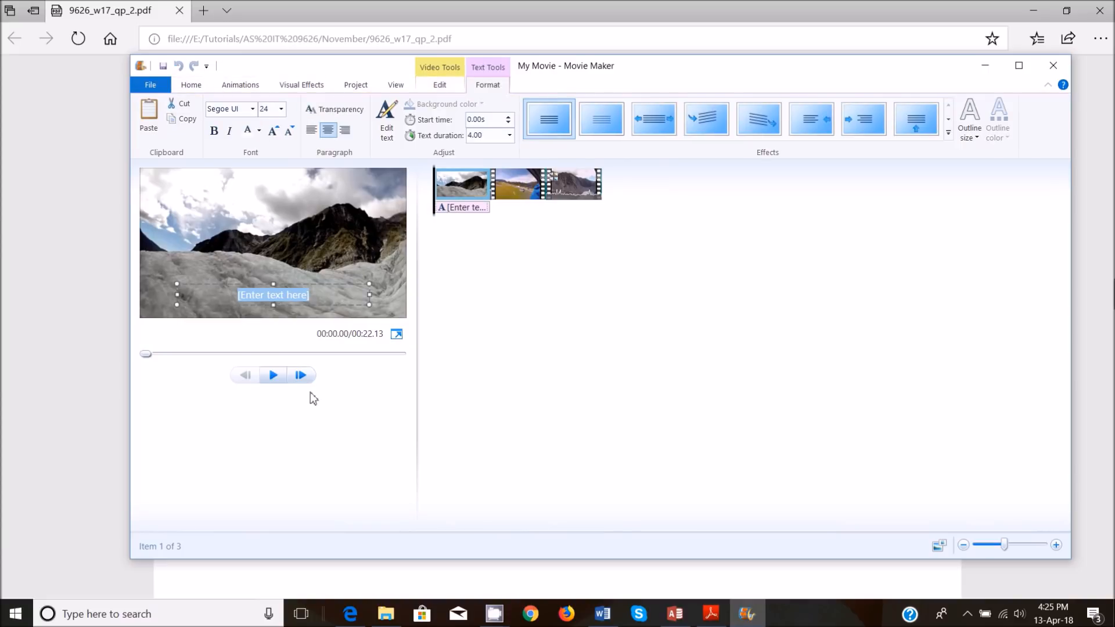
click(412, 540)
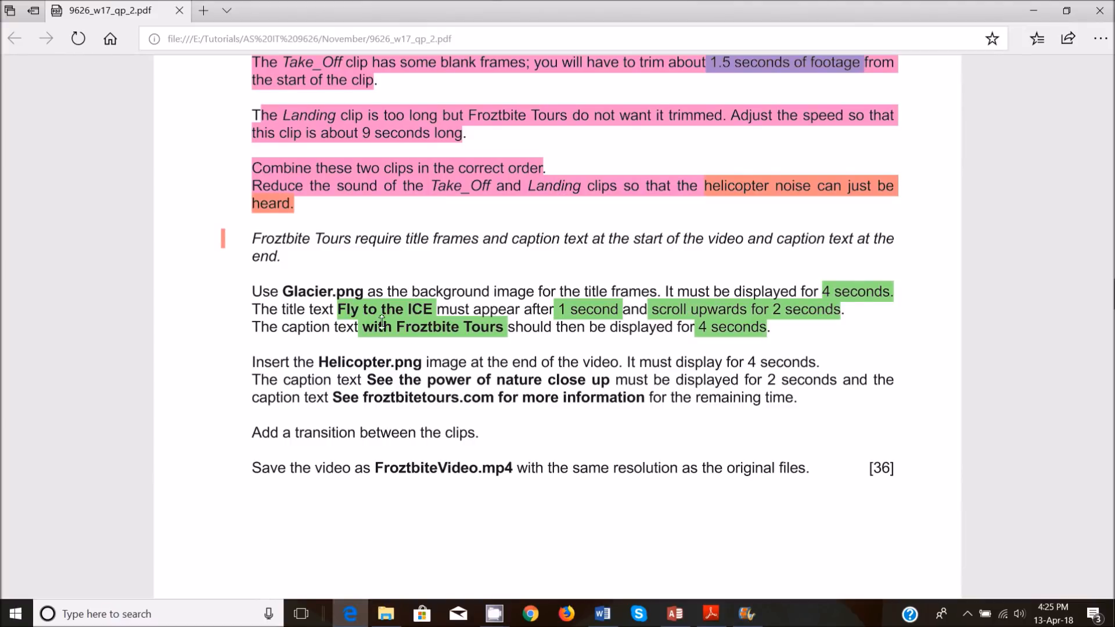
drag(349, 311, 419, 311)
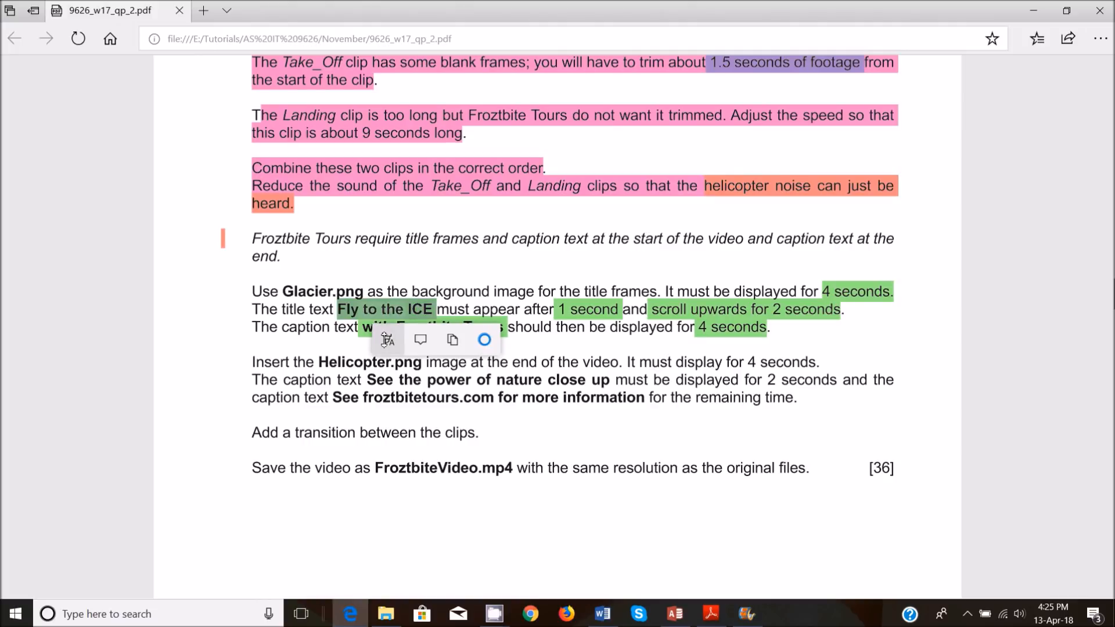
right_click(393, 308)
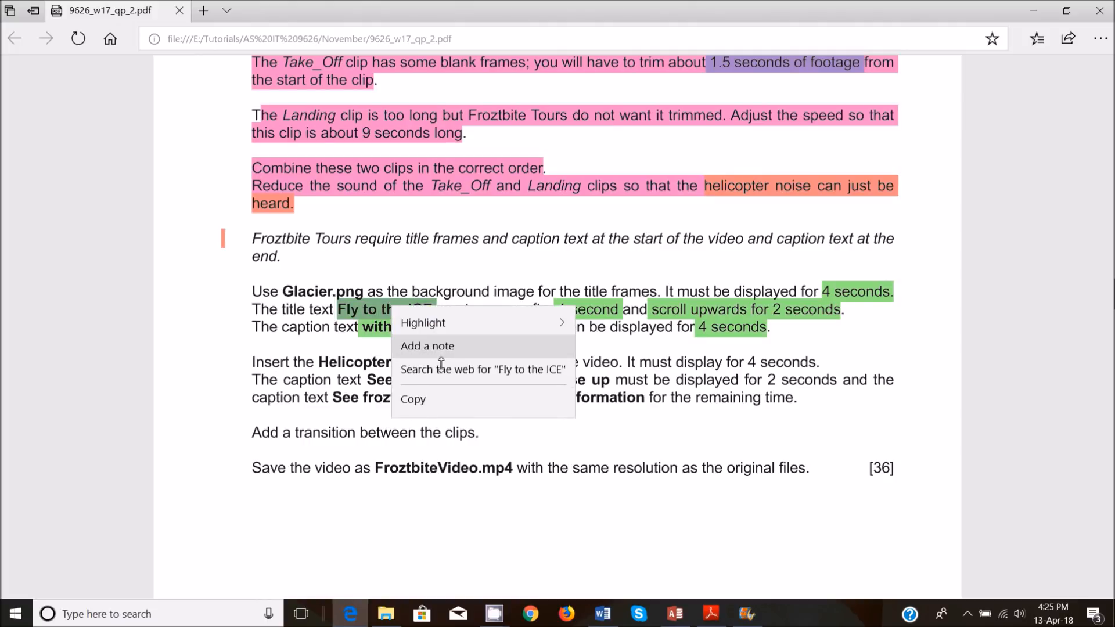
click(438, 401)
click(746, 614)
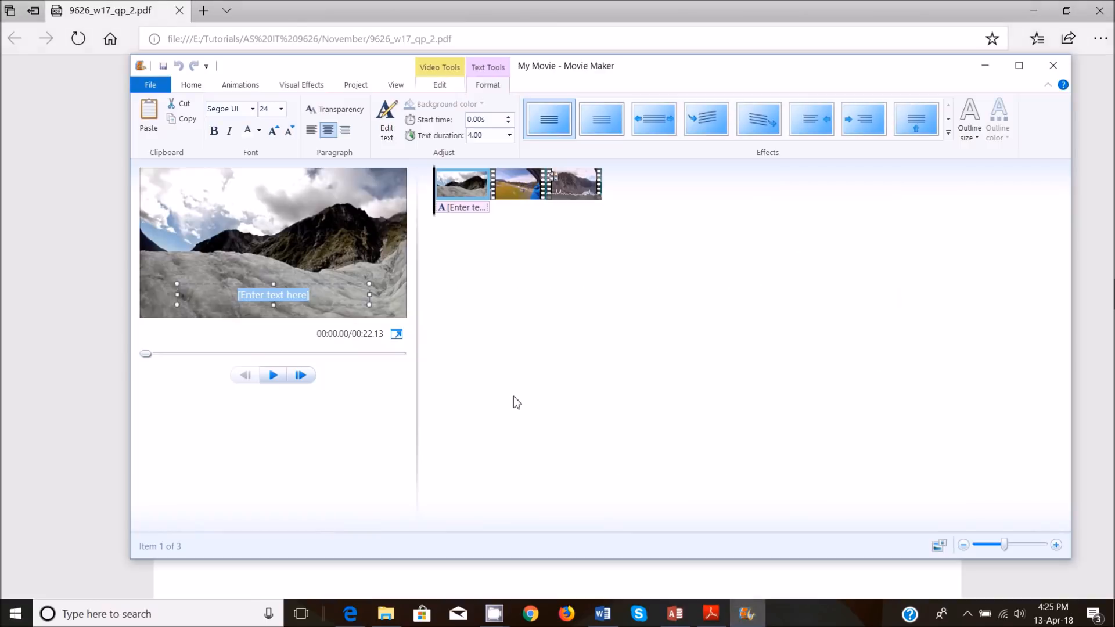
key(ctrl+v)
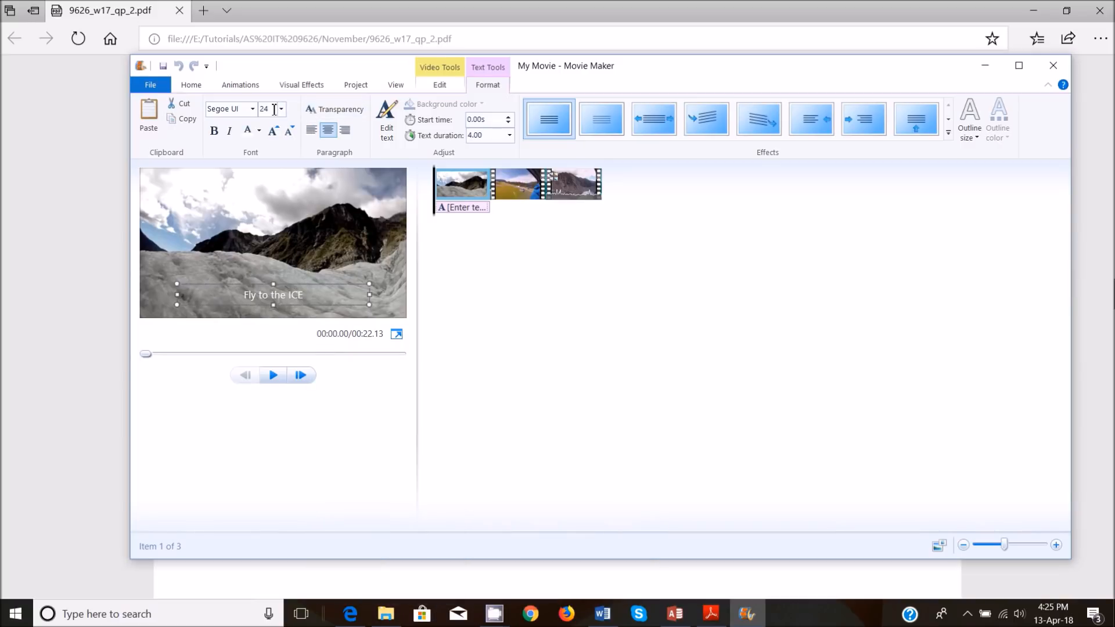
text(48)
key(Return)
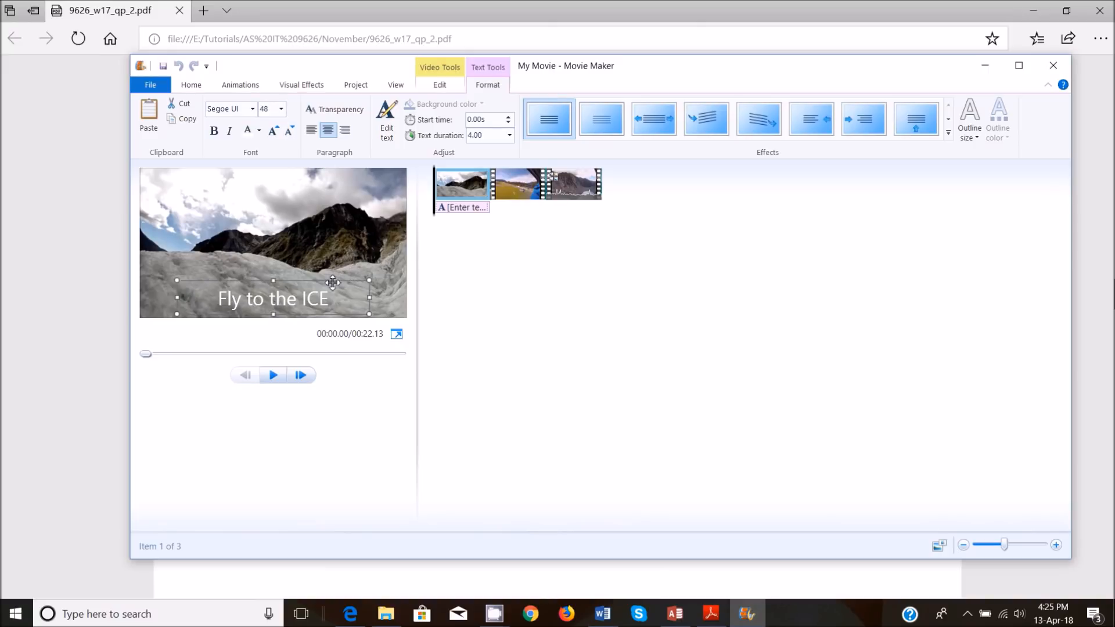
Step: Try to set the "Fly to the ICE" caption's start time to 1 second, undoing and redoing the caption edit
click(475, 119)
click(474, 120)
key(BackSpace)
text(1)
key(Return)
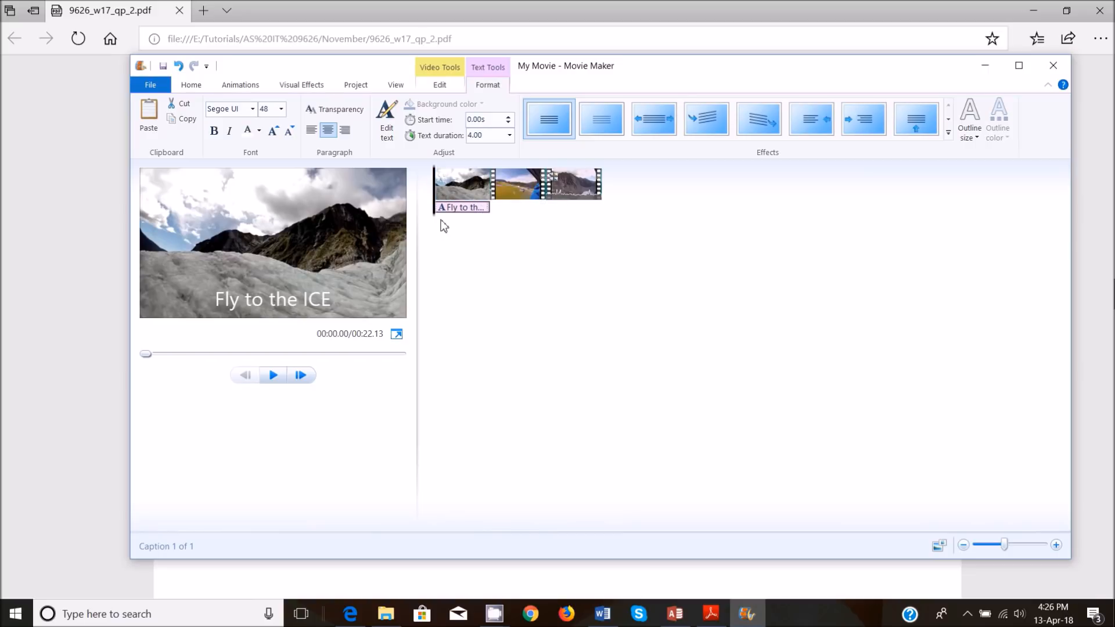
key(ctrl+z)
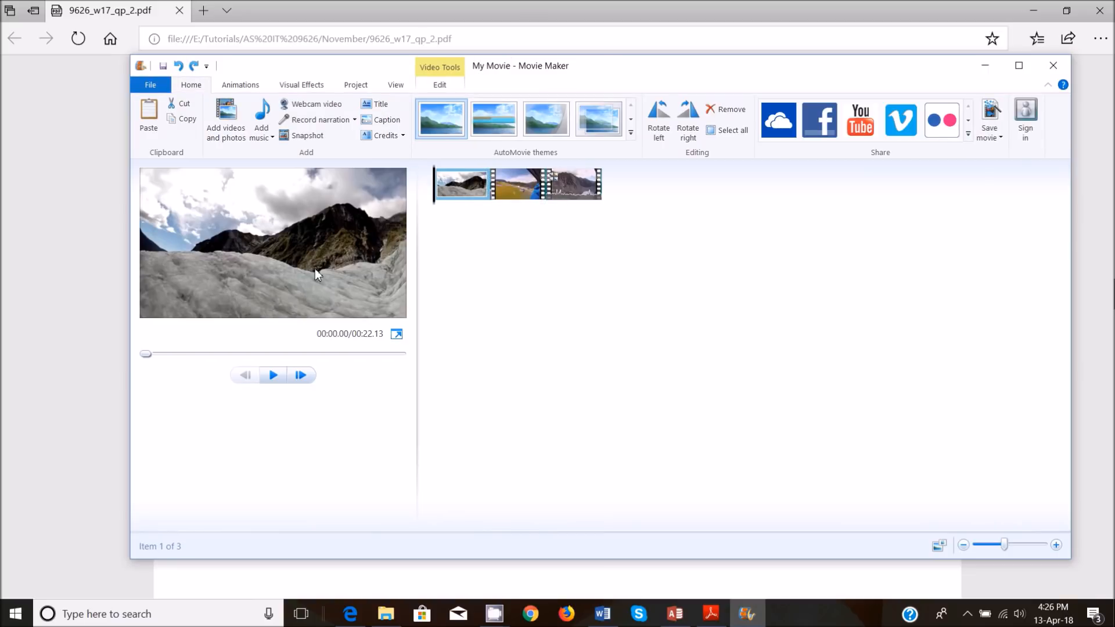
key(ctrl+y)
Step: Select the "Fly to the ICE" caption on the Glacier image and set its start time to 1 second
click(291, 298)
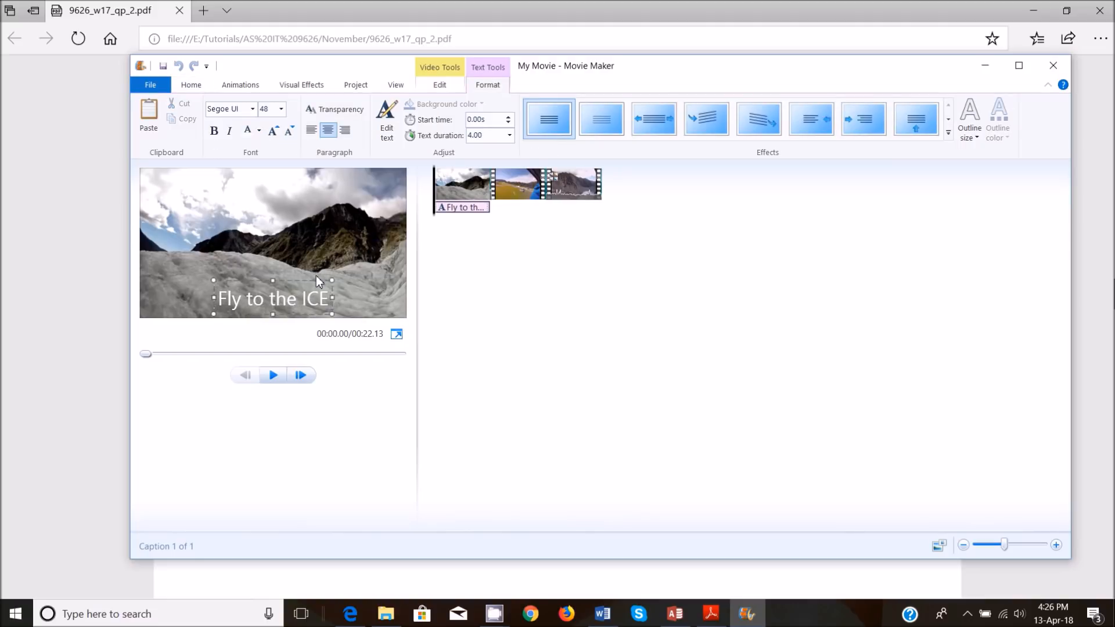
click(311, 281)
click(458, 186)
click(294, 294)
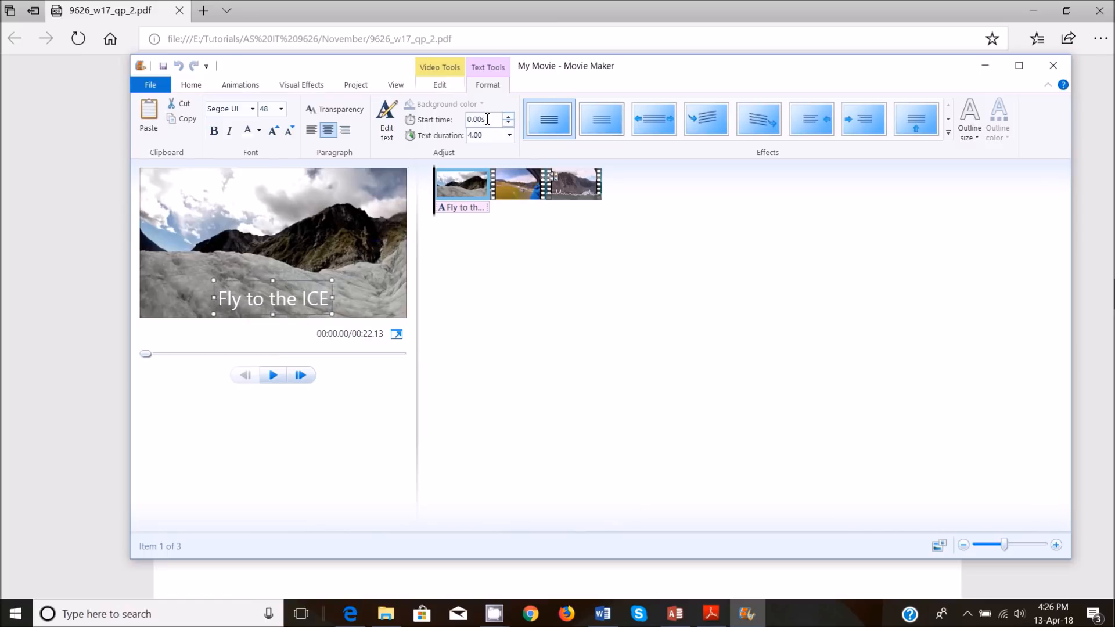
drag(493, 120, 458, 121)
text(1)
key(Return)
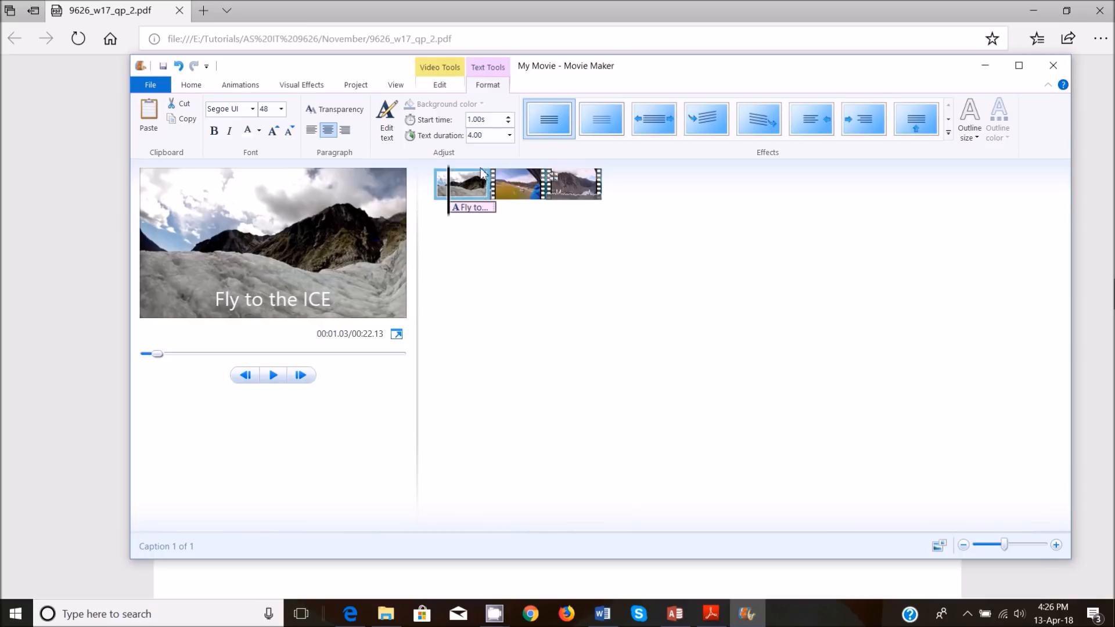
Step: Check the title timing in the question paper PDF and set the "Fly to the ICE" text duration to 2 seconds
double_click(481, 137)
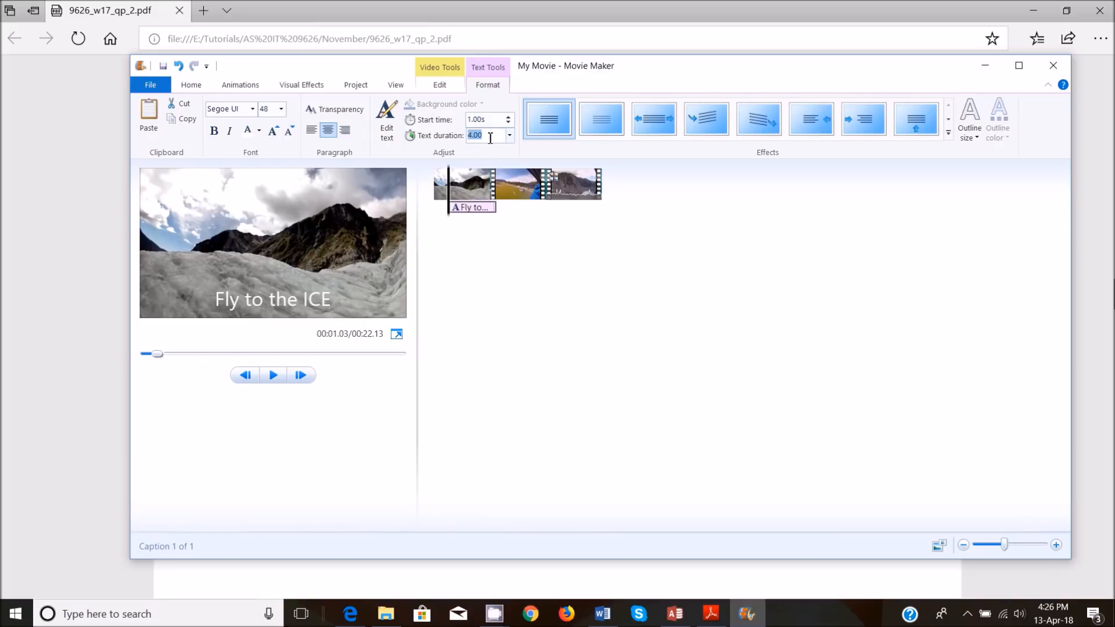
click(350, 614)
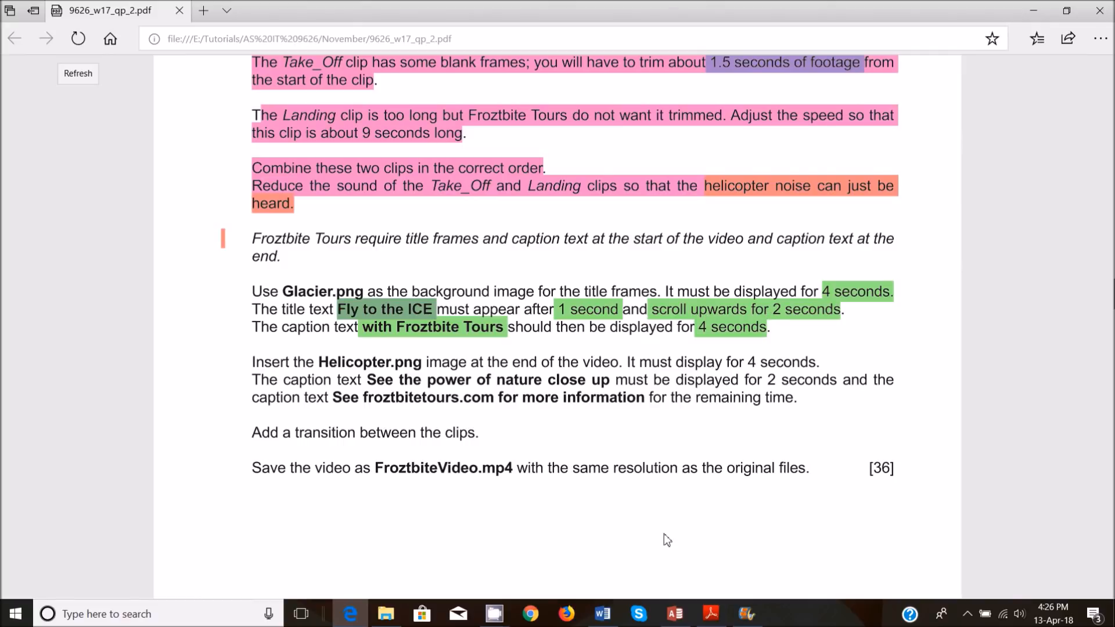
mouse_move(746, 614)
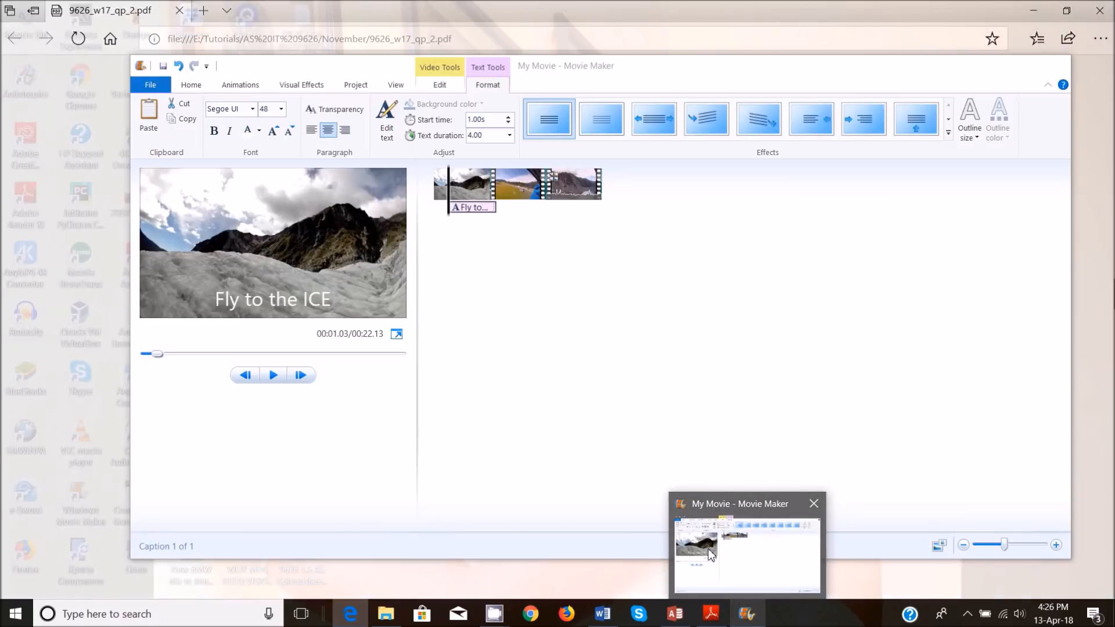
click(708, 548)
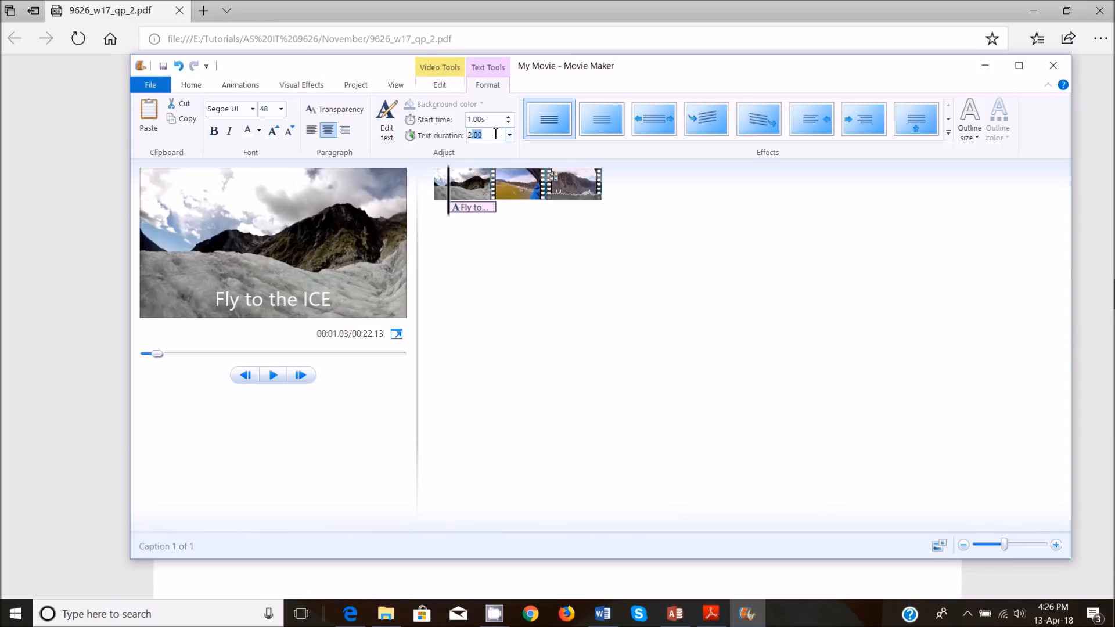
key(Return)
Step: Apply the Scroll text effect to the "Fly to the ICE" caption and preview the caption's playback over the Glacier image
click(948, 132)
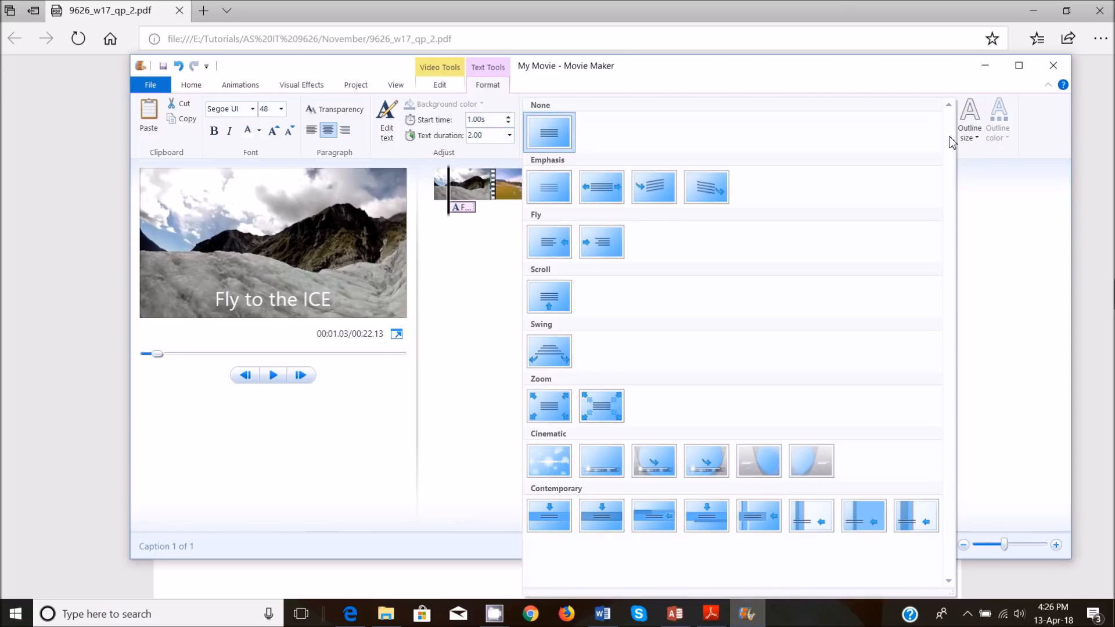
click(557, 307)
click(273, 375)
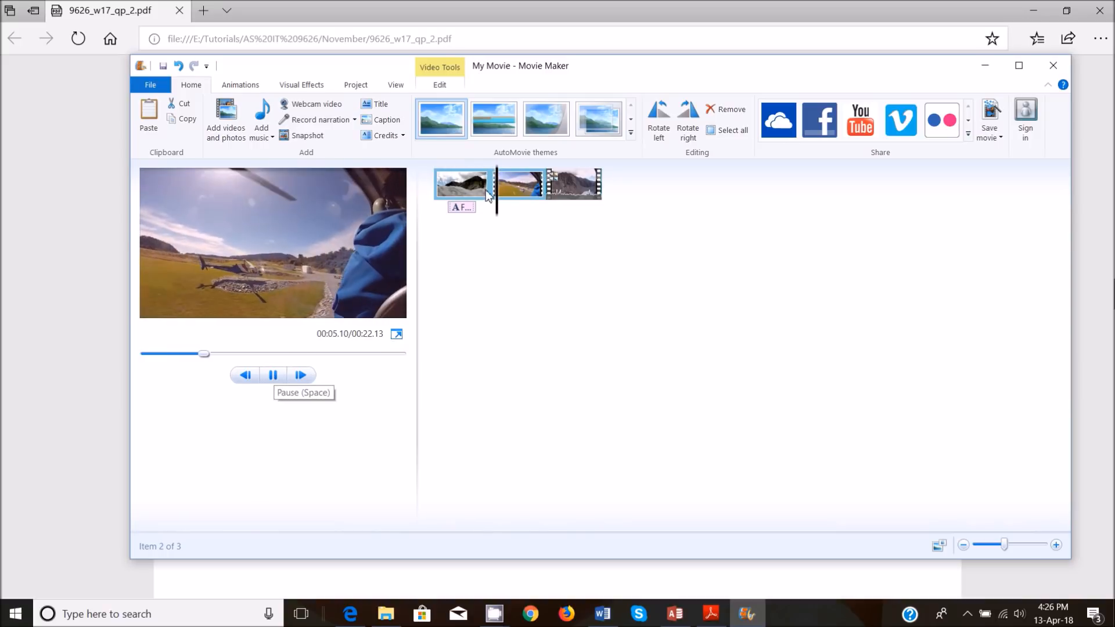
drag(509, 215, 408, 230)
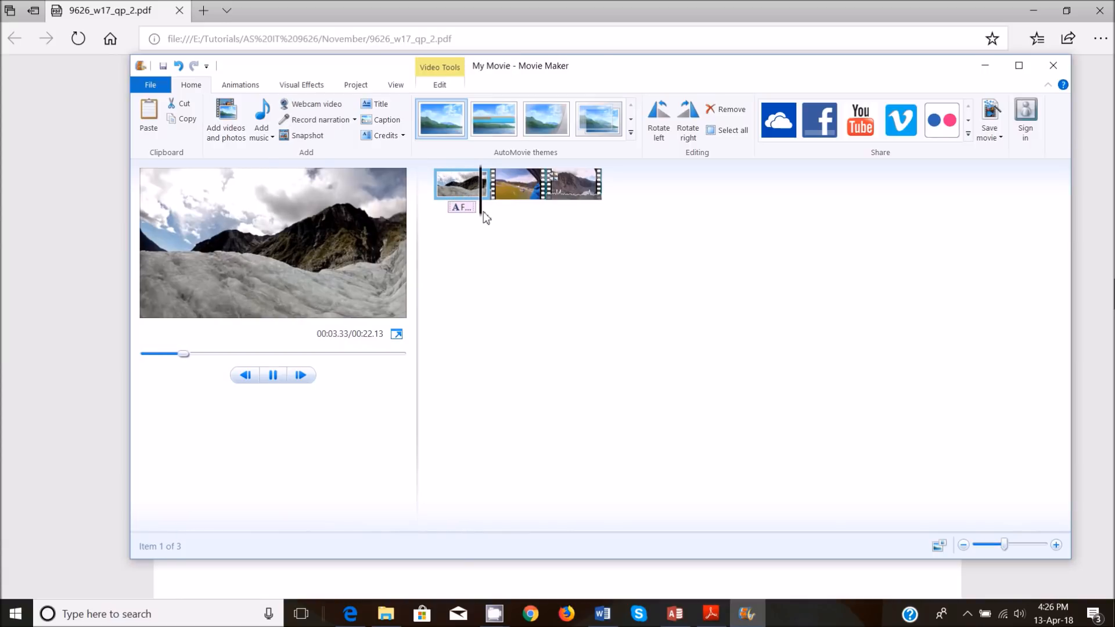
drag(482, 216, 428, 216)
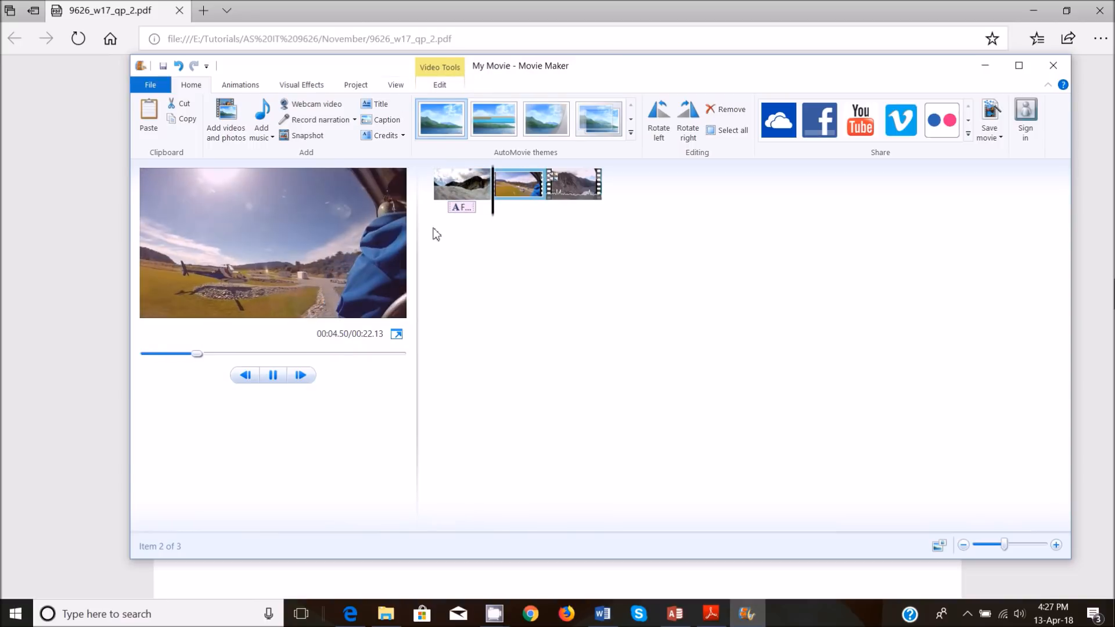
click(272, 374)
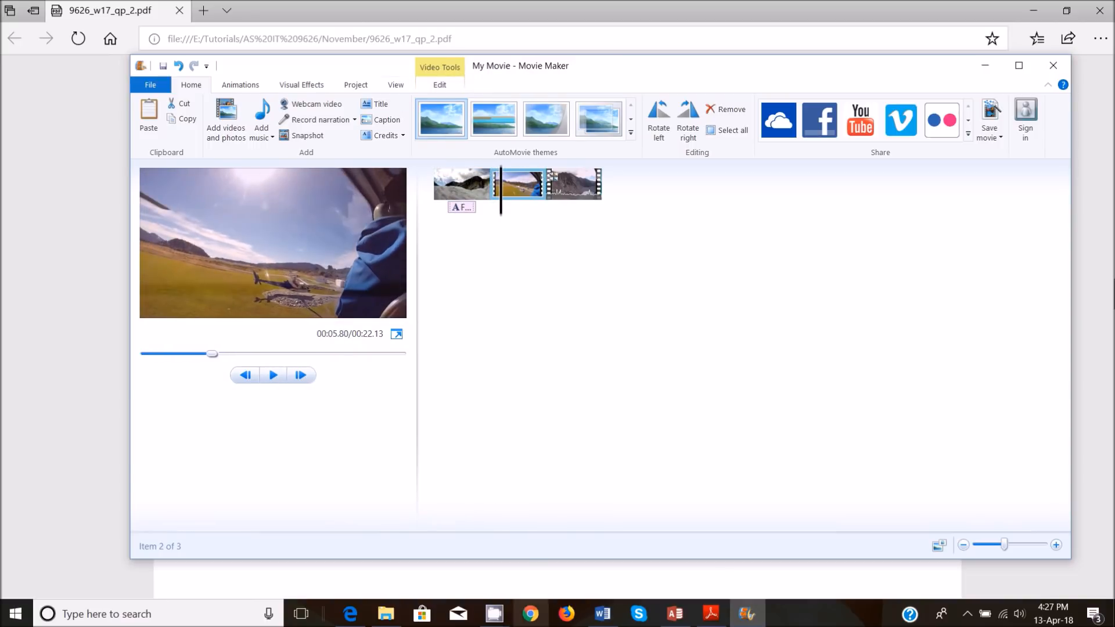
Step: Switch to the question paper PDF and recolour the Glacier "4 seconds" and "scroll upwards for 2 seconds" highlights pink
click(350, 614)
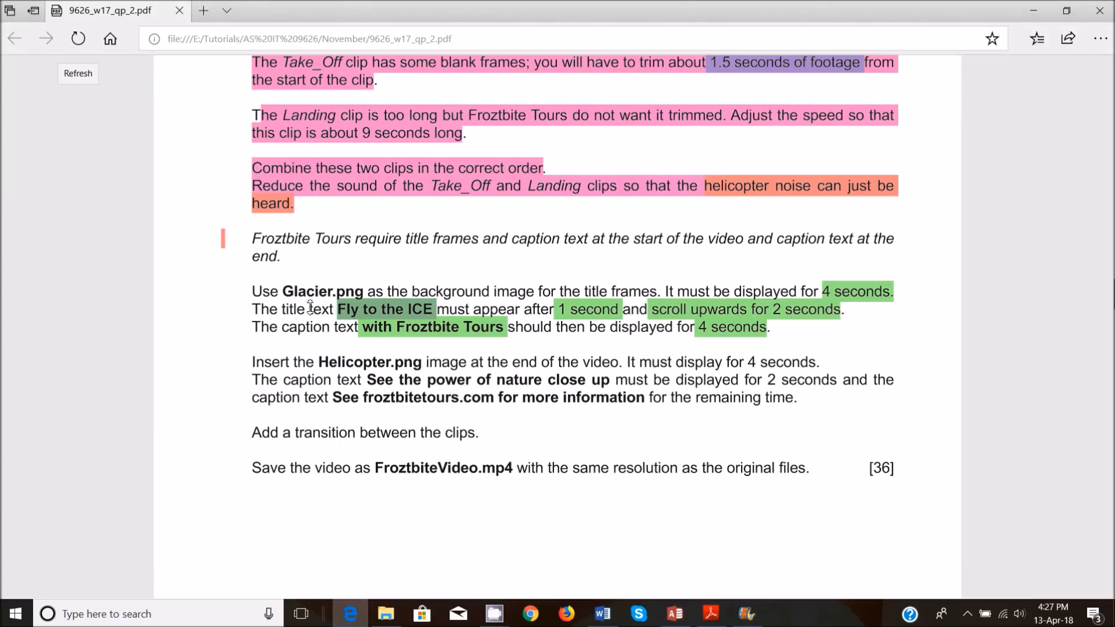
drag(255, 315, 491, 299)
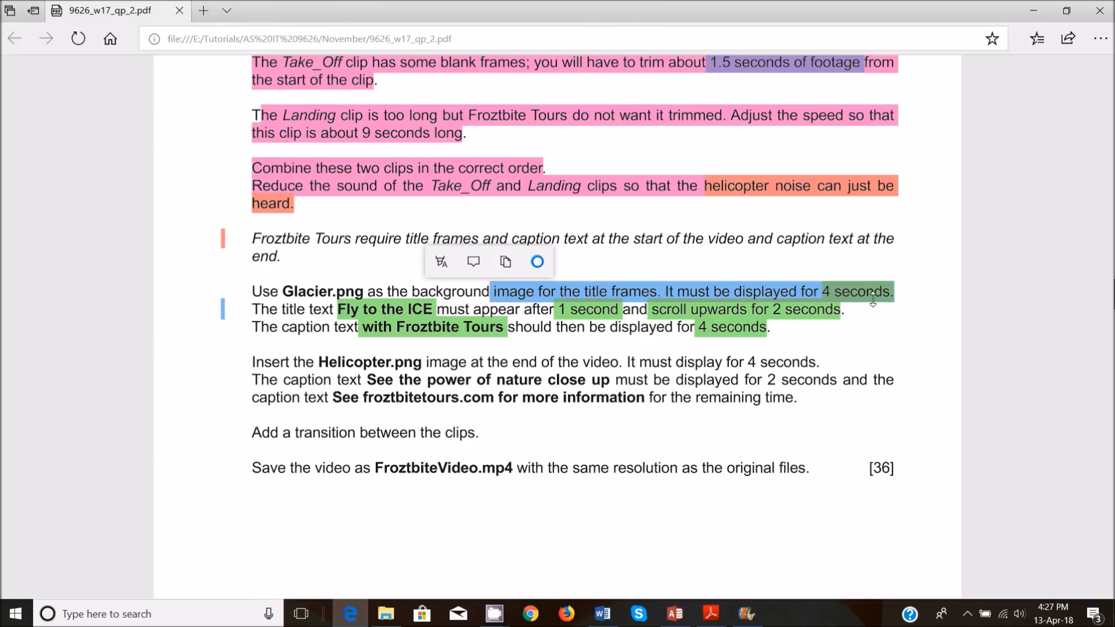
click(881, 312)
click(856, 291)
click(838, 286)
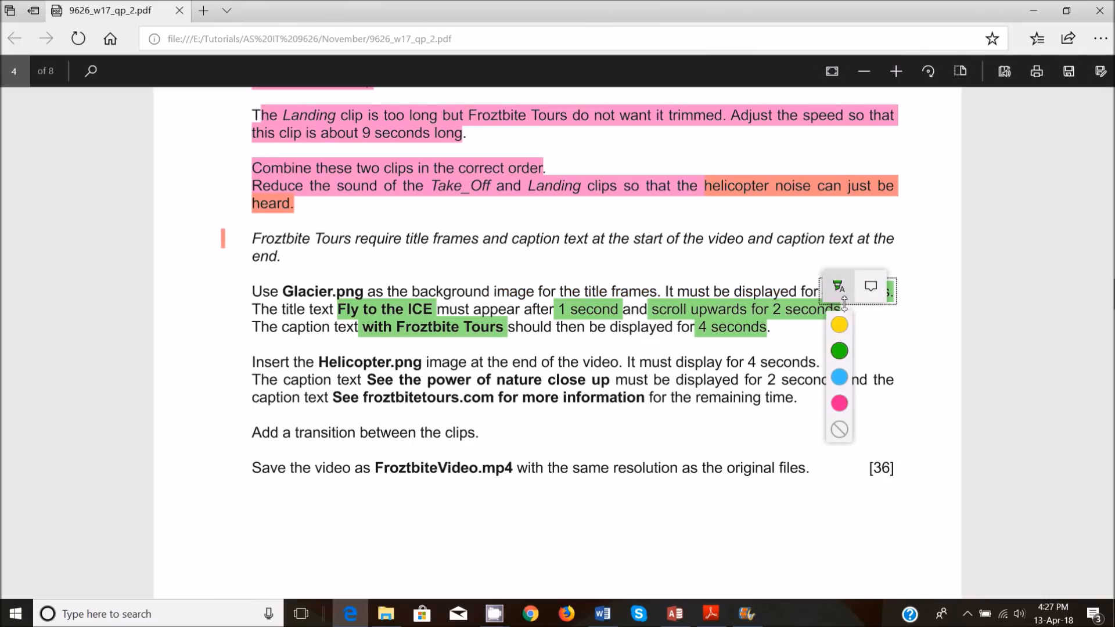
click(839, 401)
click(749, 310)
click(732, 306)
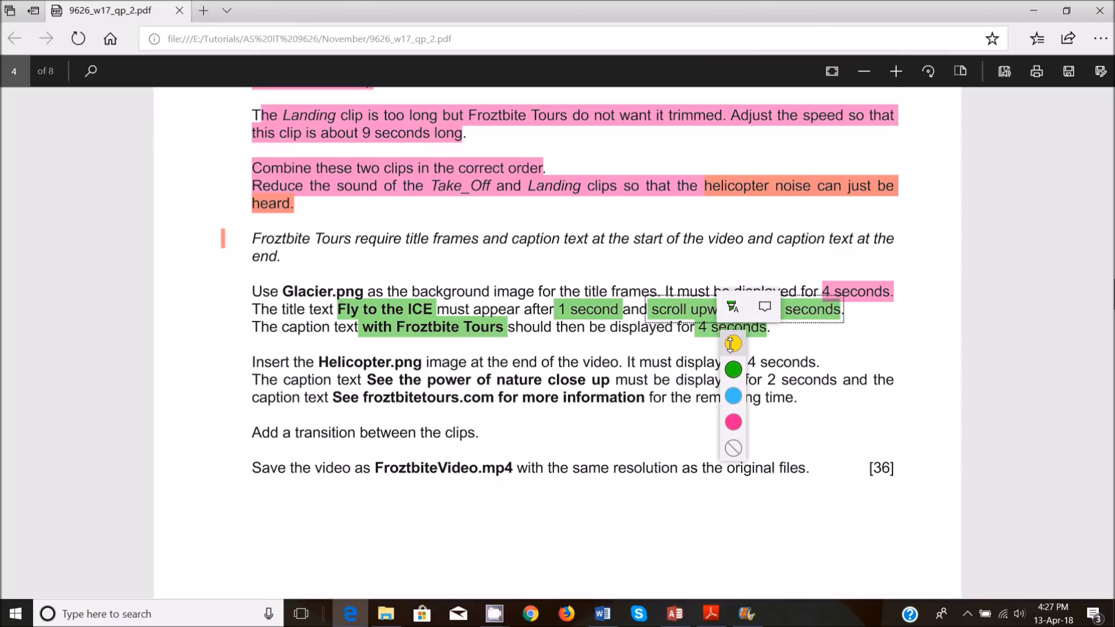
click(734, 420)
Step: Recolour the "1 second" and "Fly to the ICE" highlights pink in the question paper
click(594, 314)
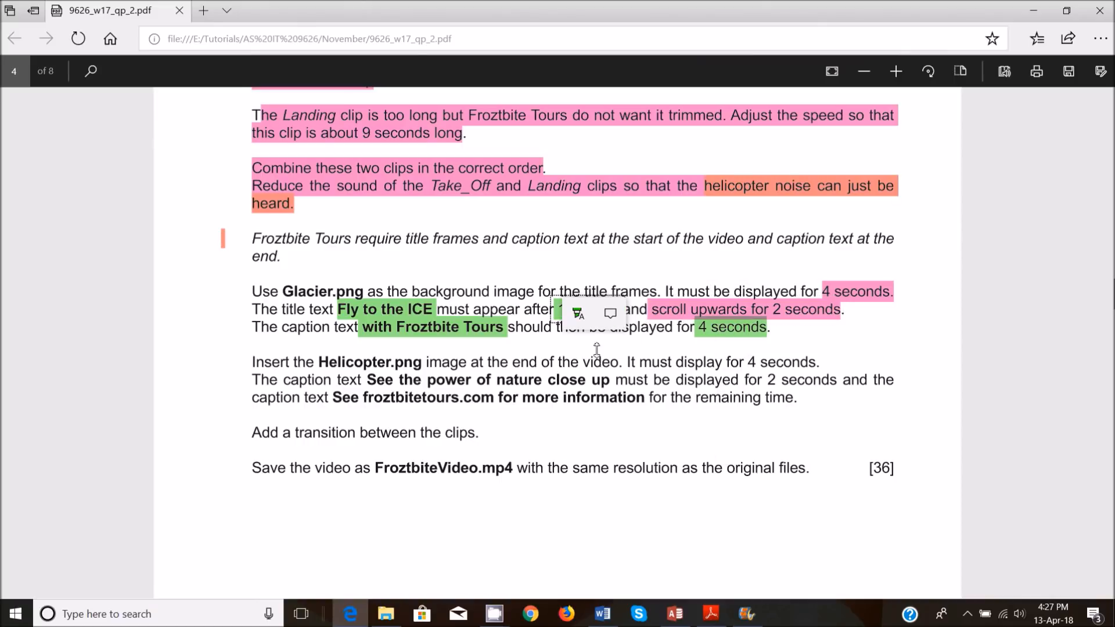
click(578, 313)
click(578, 428)
click(374, 311)
click(389, 306)
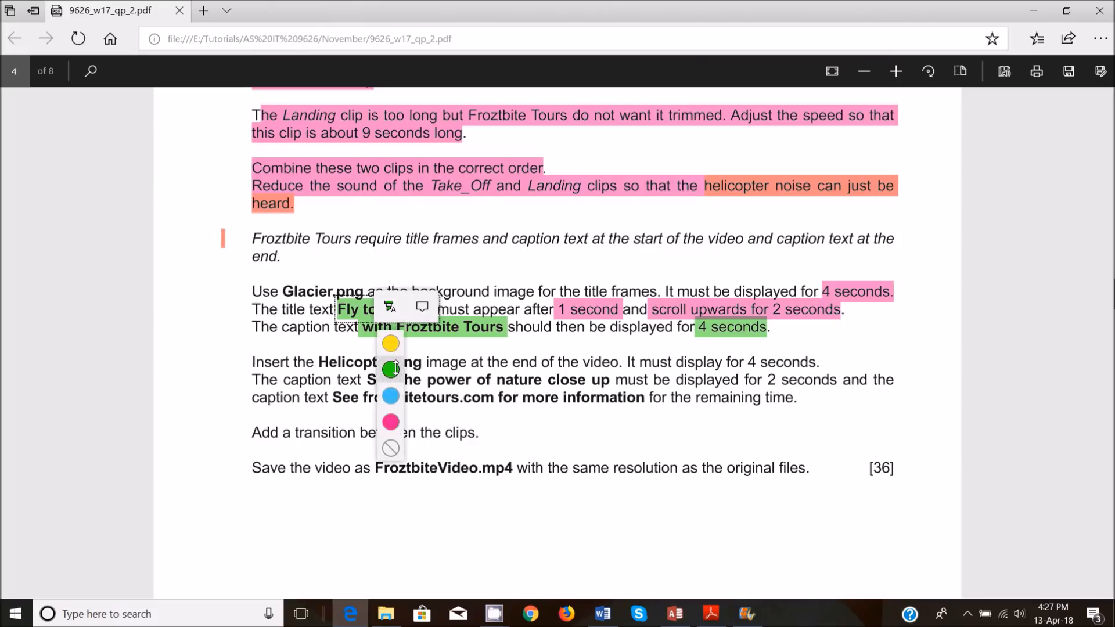
click(393, 420)
click(589, 340)
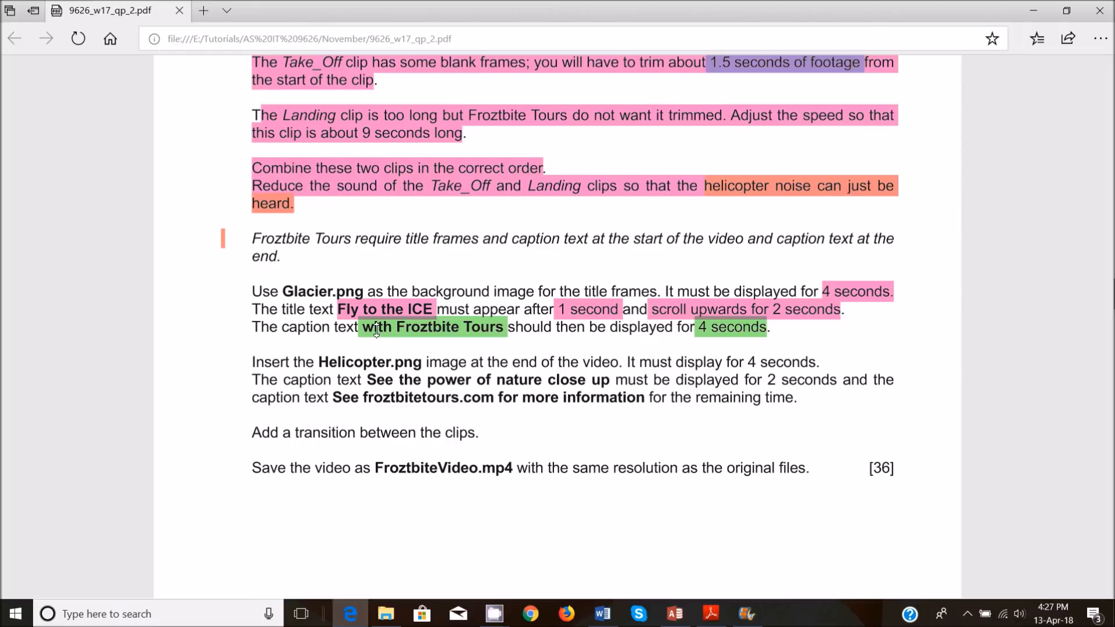
Step: Copy the caption text "with Froztbite Tours" from the question paper
drag(364, 329, 481, 330)
right_click(473, 333)
mouse_move(503, 348)
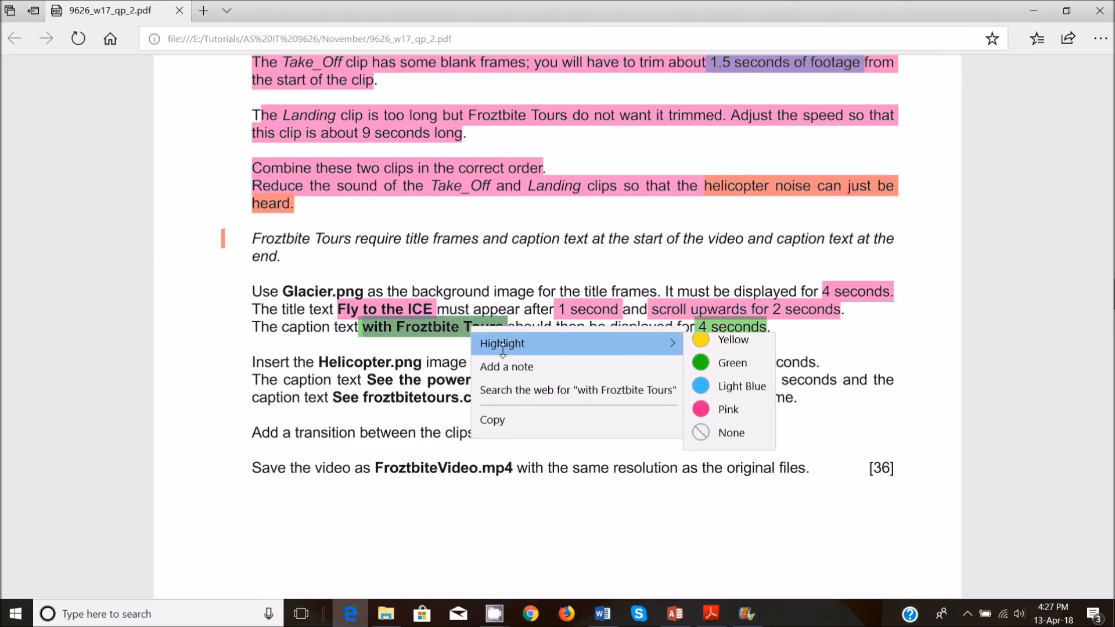
click(494, 419)
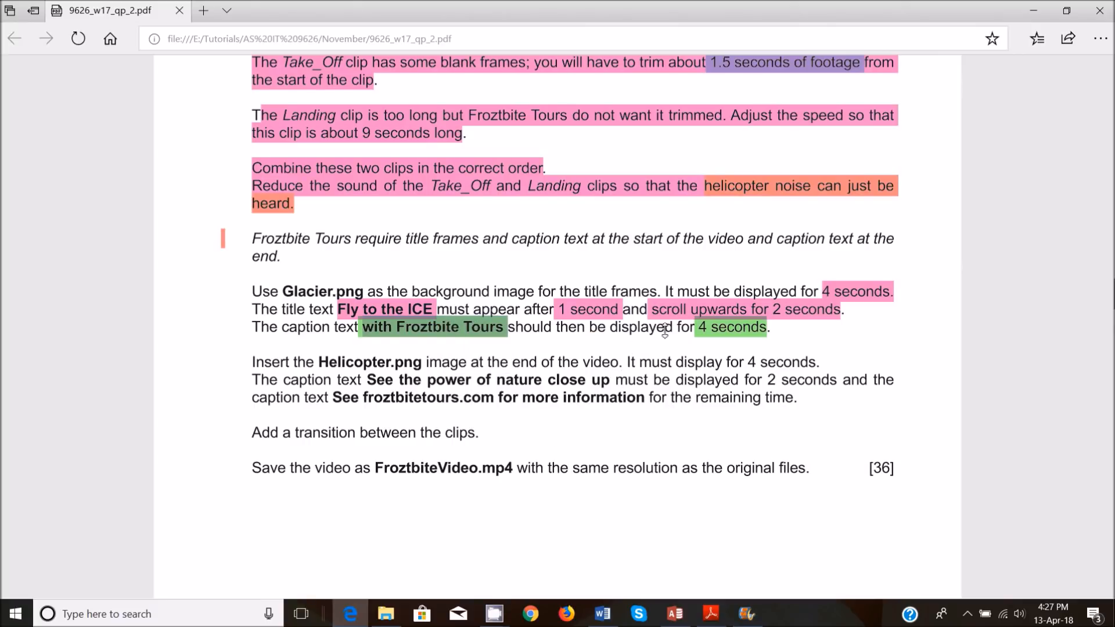
Step: Switch to Movie Maker and add a new caption on the Glacier image just after the "Fly to the ICE" caption ends
click(746, 614)
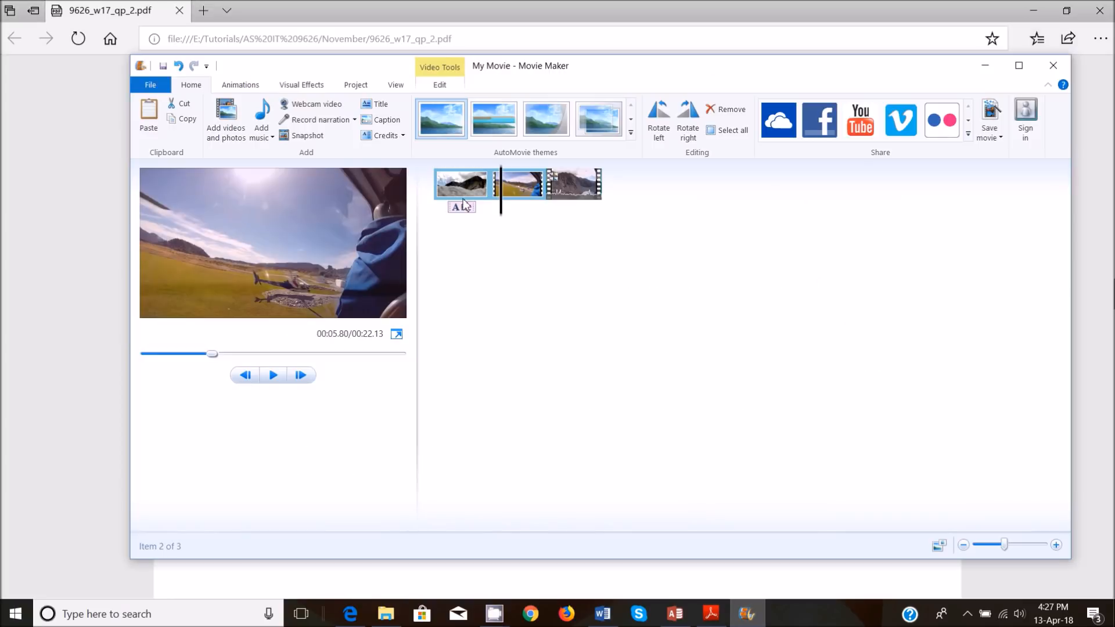
drag(499, 219, 476, 219)
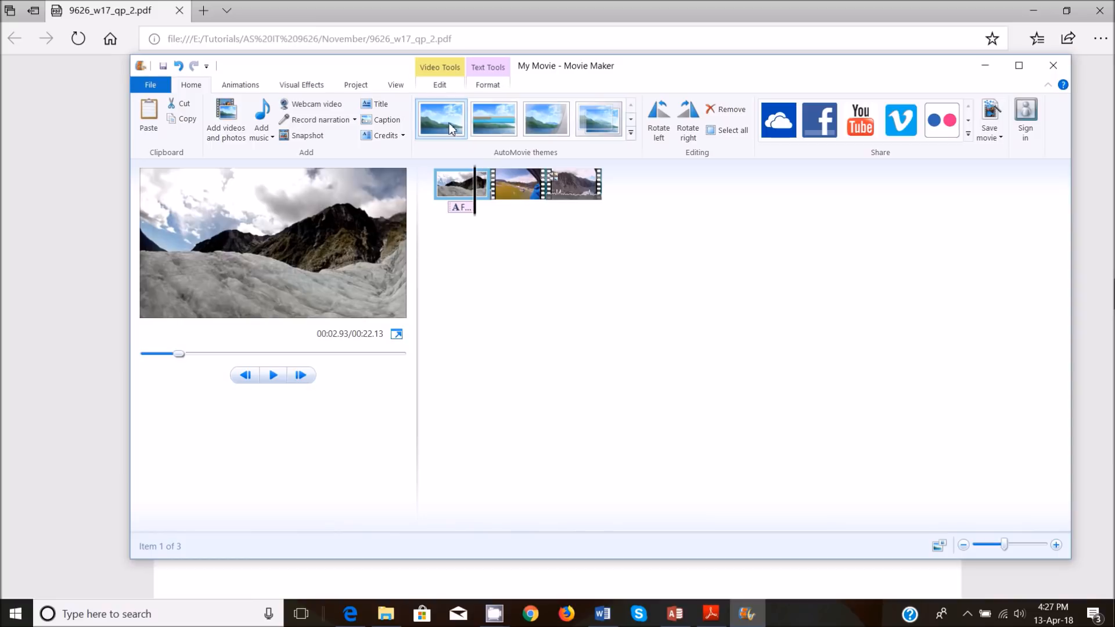
click(461, 207)
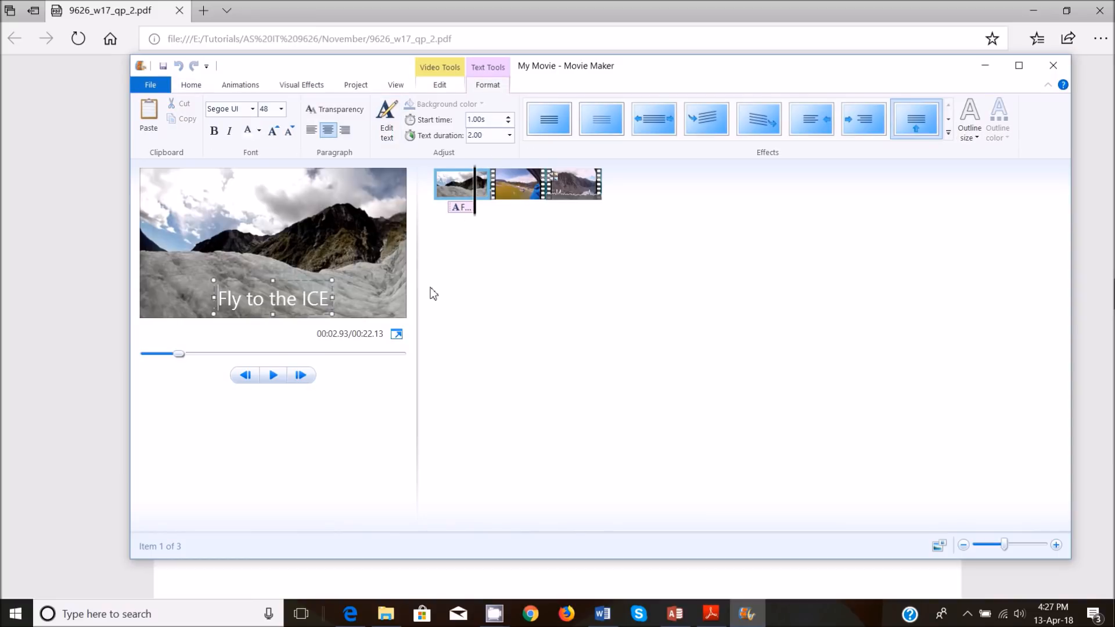
click(477, 225)
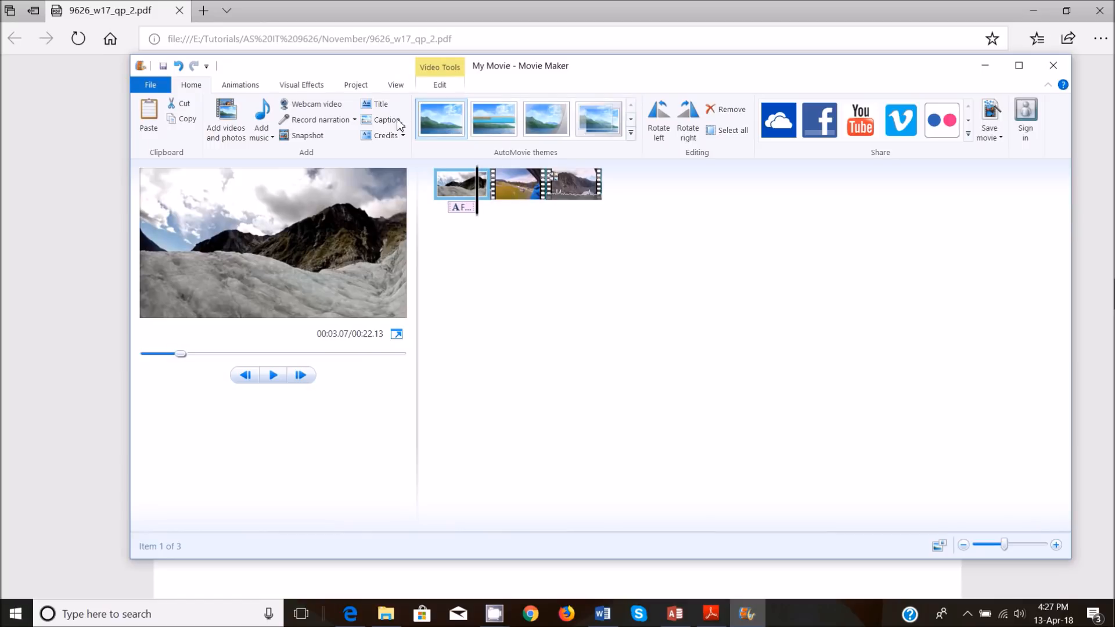
click(379, 120)
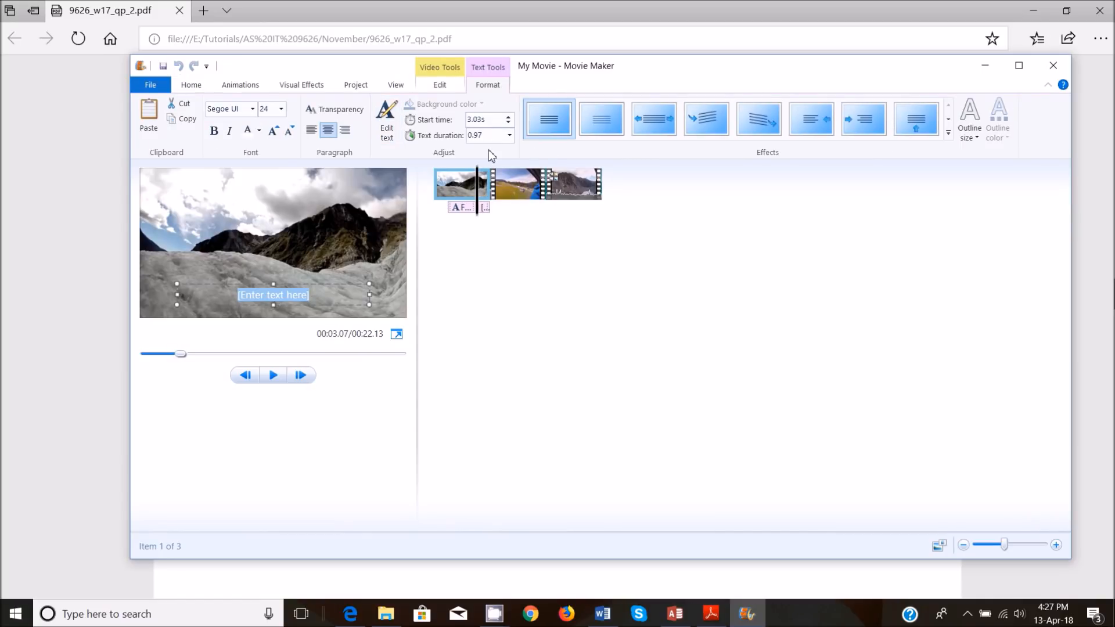
Step: Set the new caption's text duration to 4 seconds and its start time to 3 seconds
double_click(480, 135)
key(Return)
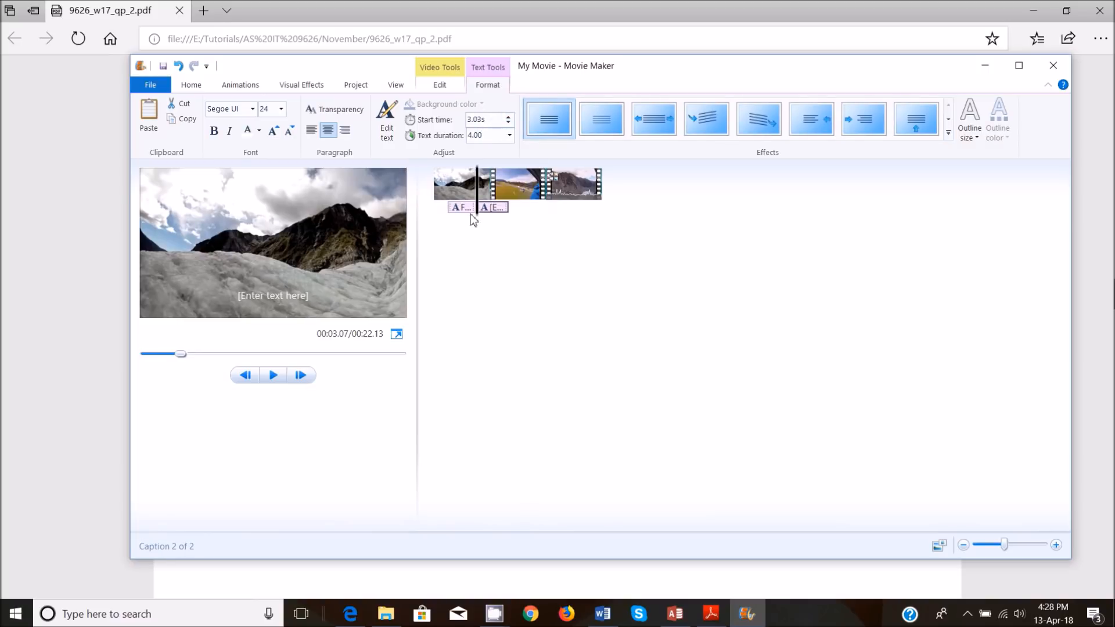
click(480, 121)
text(3)
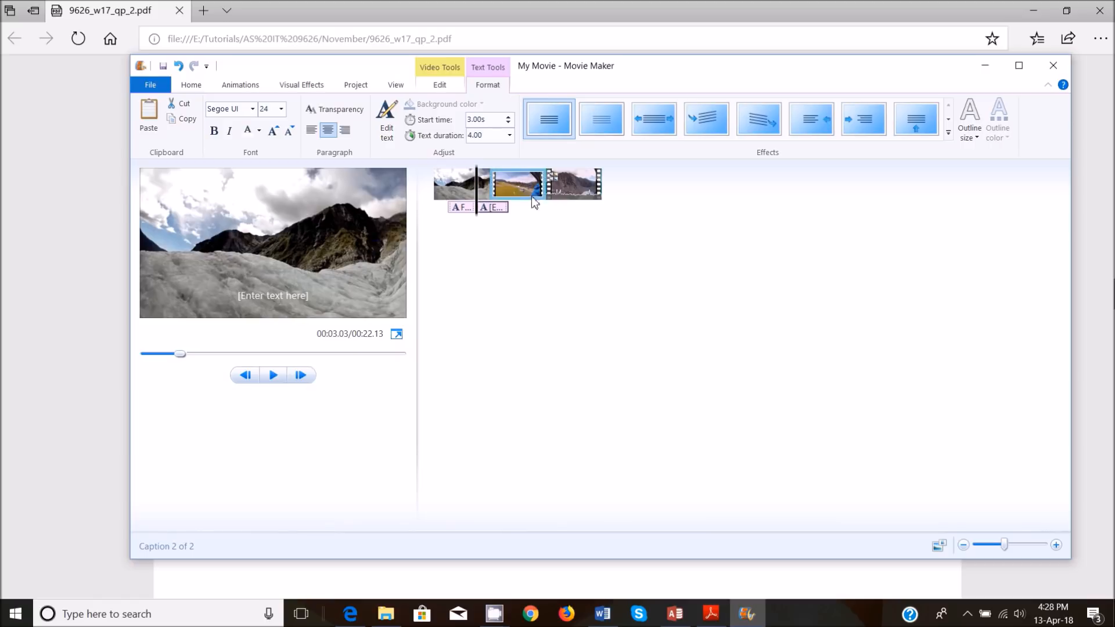
Step: Replace the new caption's placeholder with the copied text "with Froztbite Tours"
double_click(279, 297)
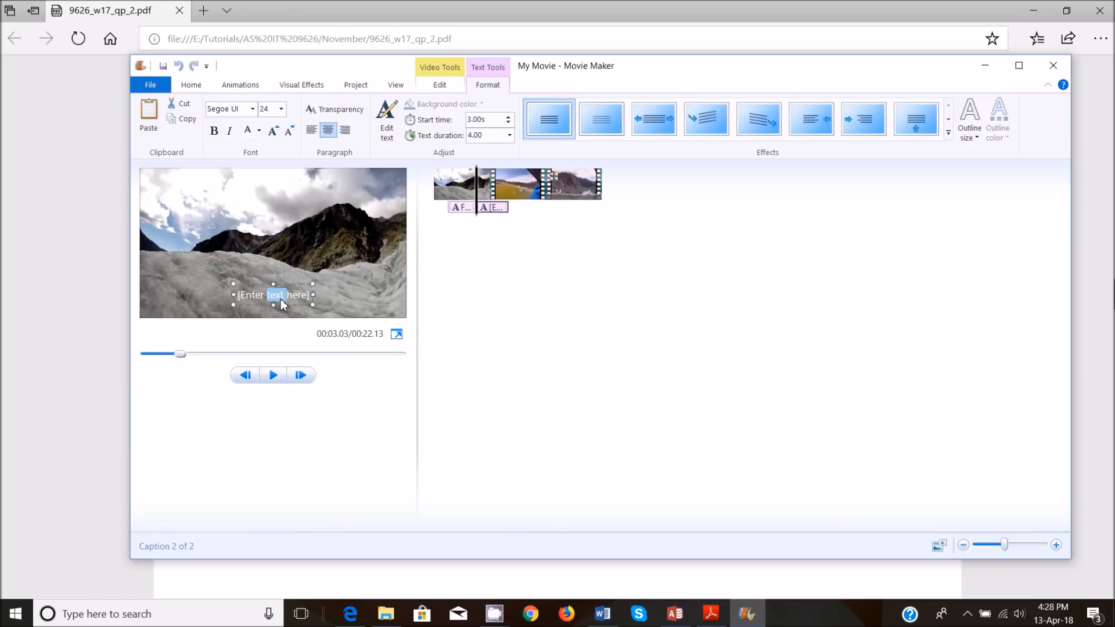
click(281, 303)
key(ctrl+v)
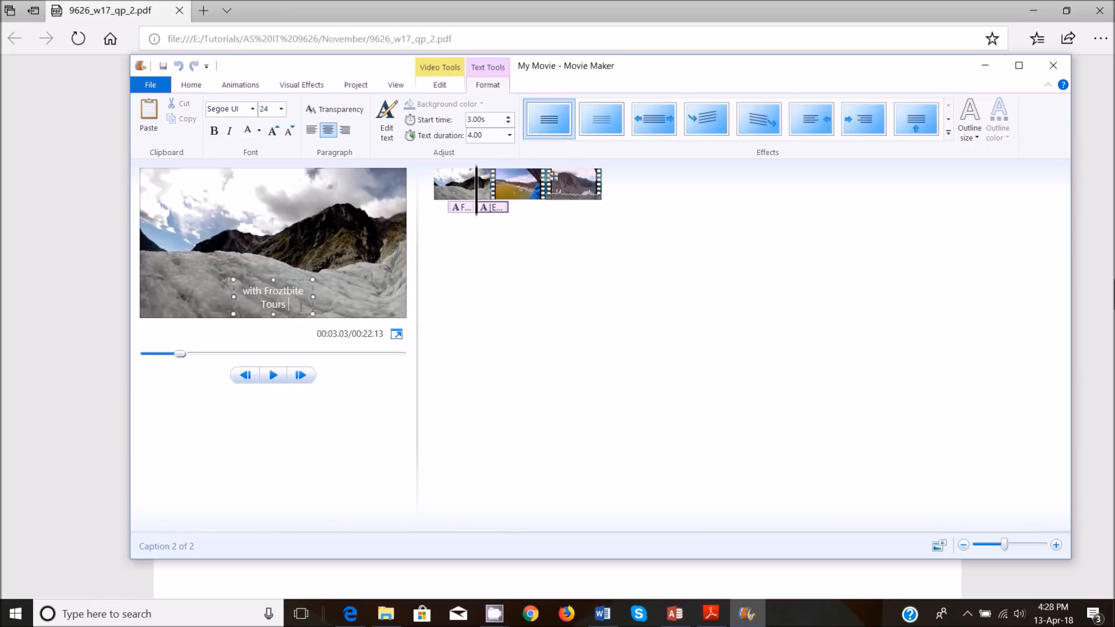
Step: Set the "with Froztbite Tours" caption to font size 48, widening and repositioning its text box so the text fits on one line
drag(315, 297, 334, 297)
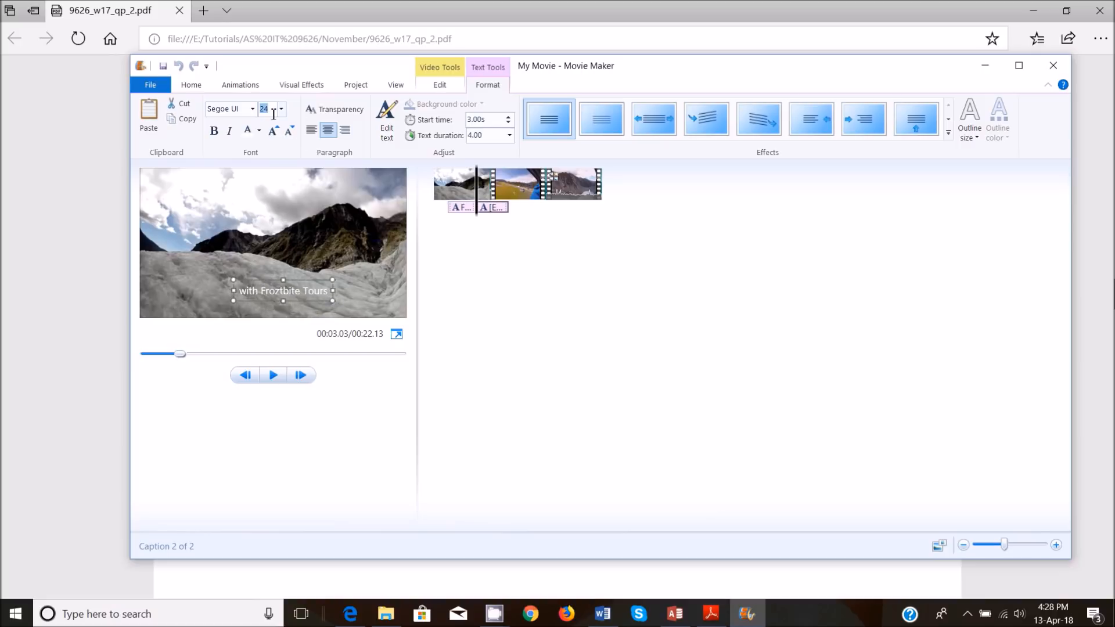
key(Return)
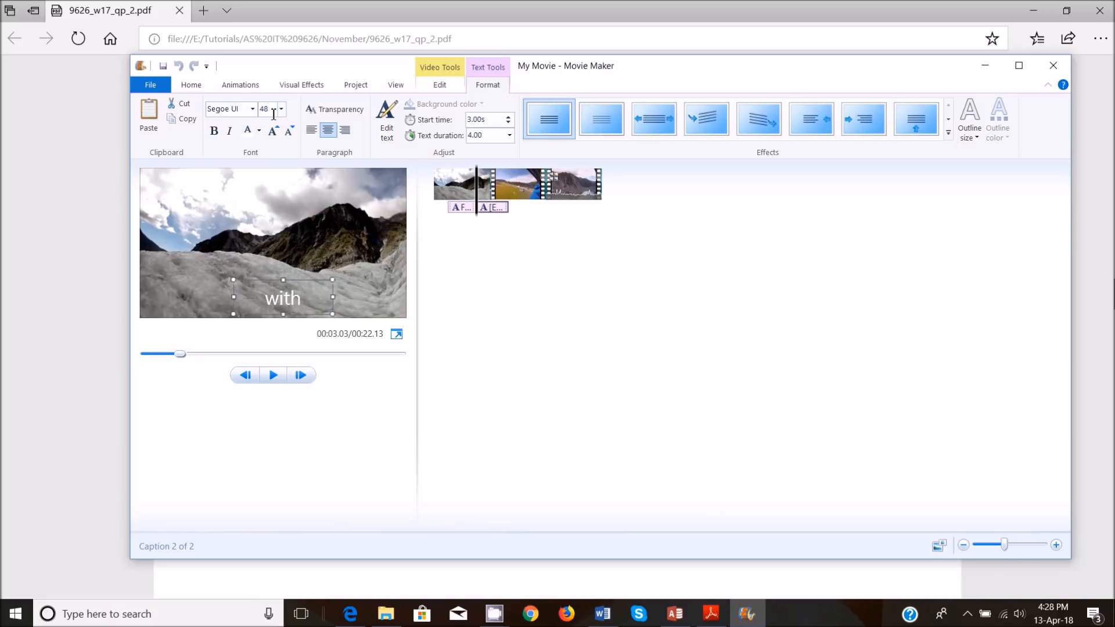
drag(234, 297, 171, 294)
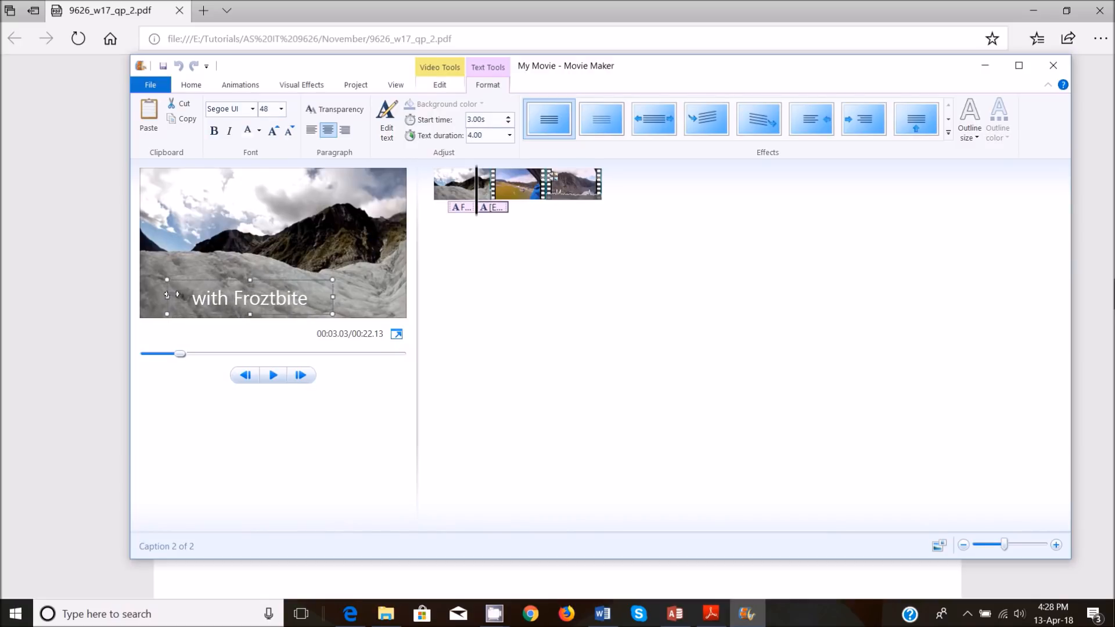
drag(303, 284, 339, 279)
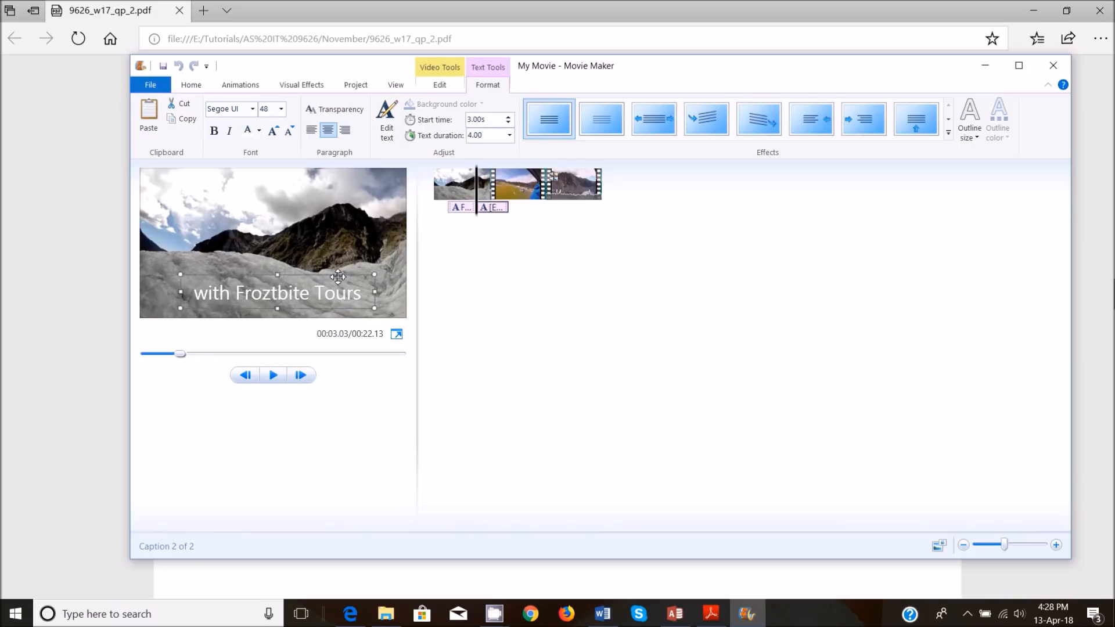
Step: Change the "with Froztbite Tours" caption's font to Times New Roman and move its text box slightly lower on the image
click(231, 107)
text(Times New)
key(Return)
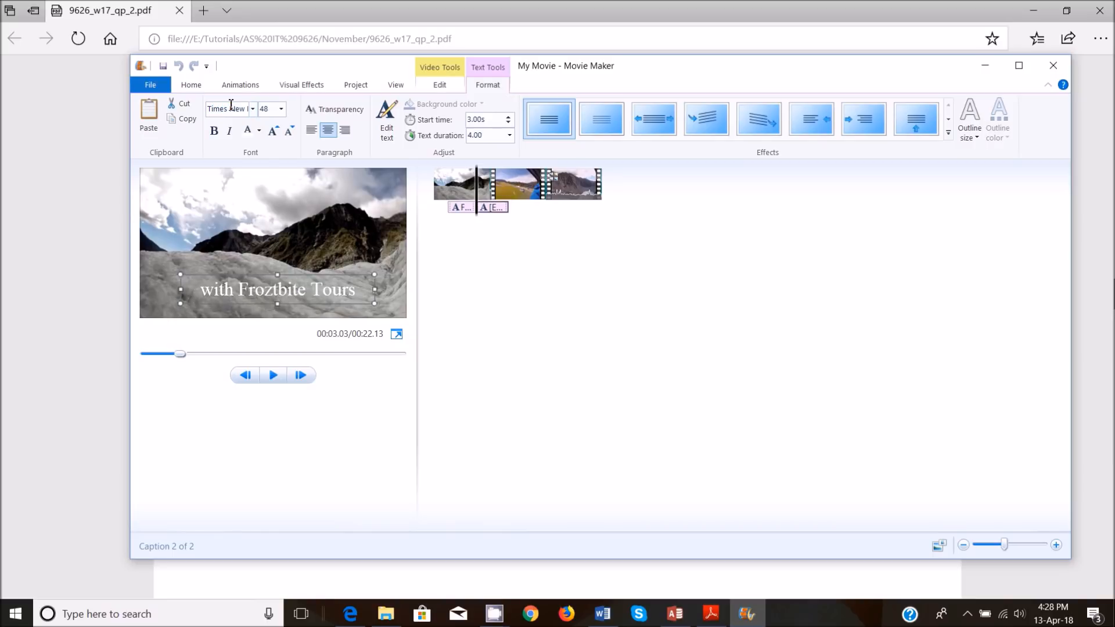
drag(329, 277, 325, 284)
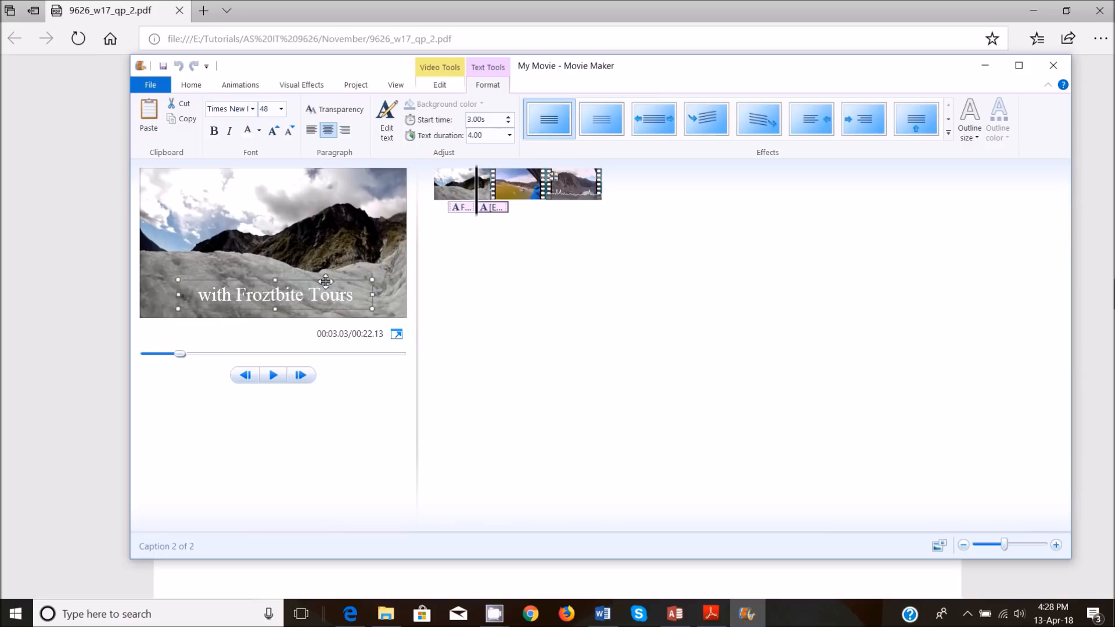
Step: Change the "Fly to the ICE" caption's font to Times New Roman and reselect the "with Froztbite Tours" caption
click(468, 208)
click(220, 109)
text(Time)
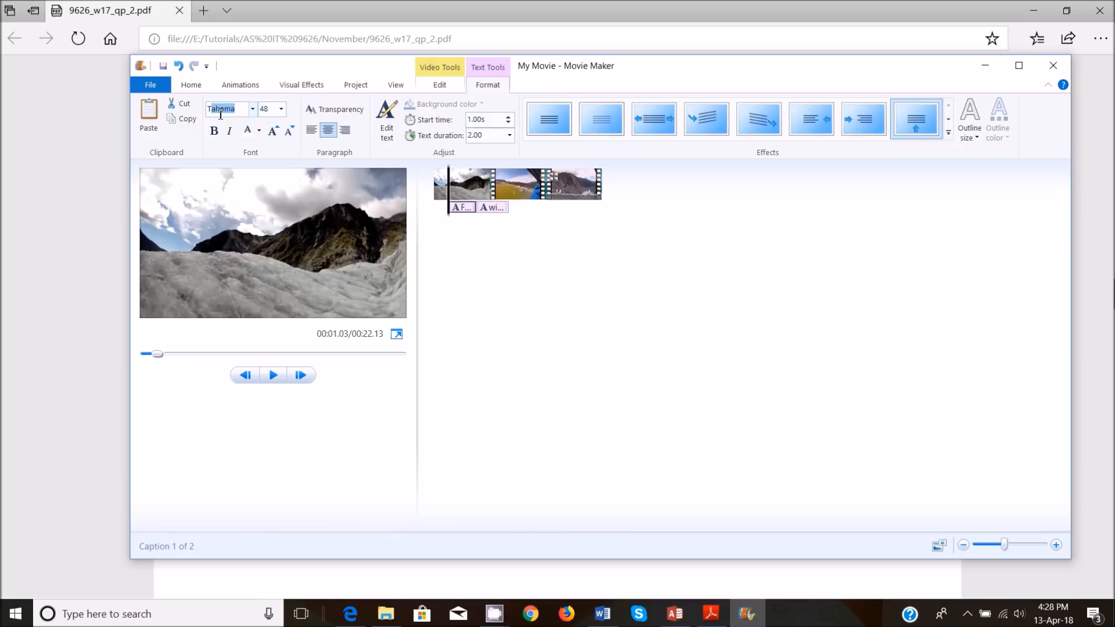
key(Return)
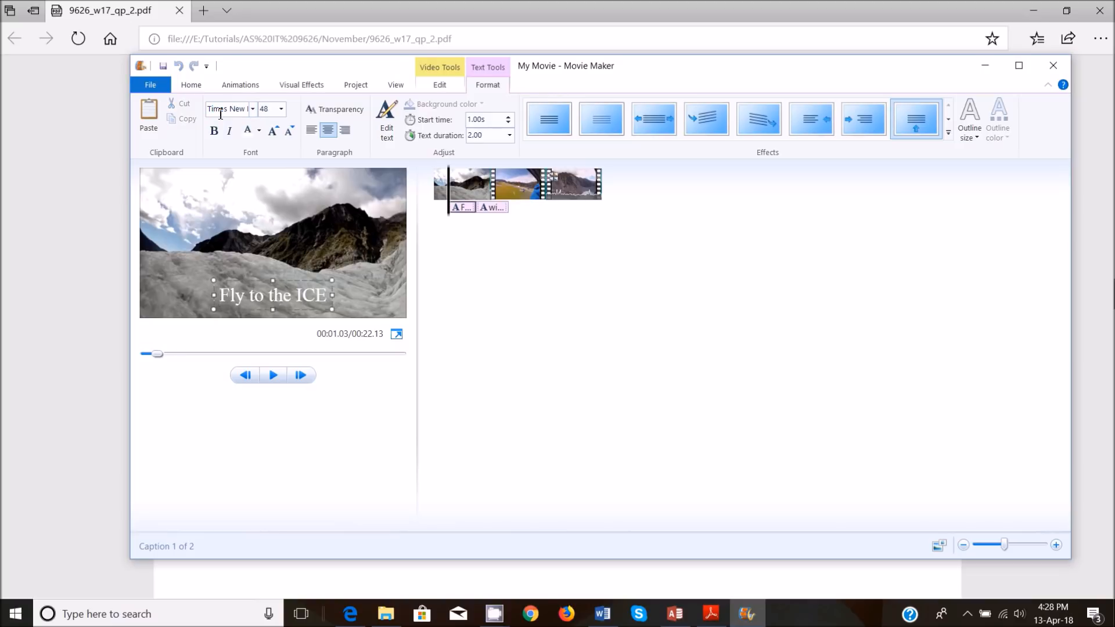
click(499, 209)
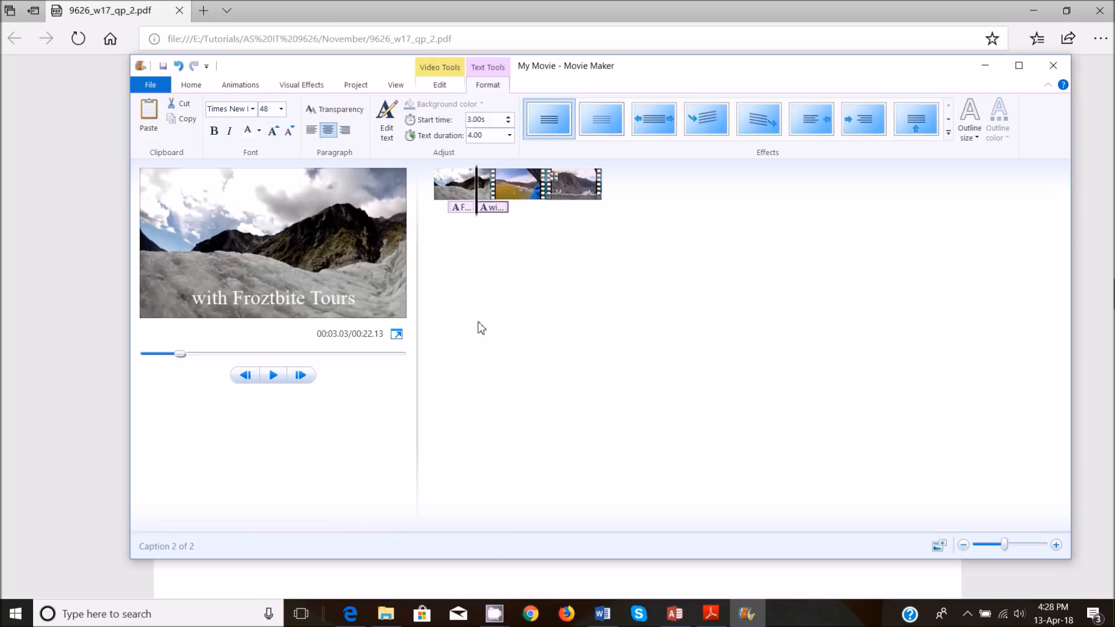
Step: Check the "with Froztbite Tours" caption wording and its required display time in the question paper PDF
click(349, 614)
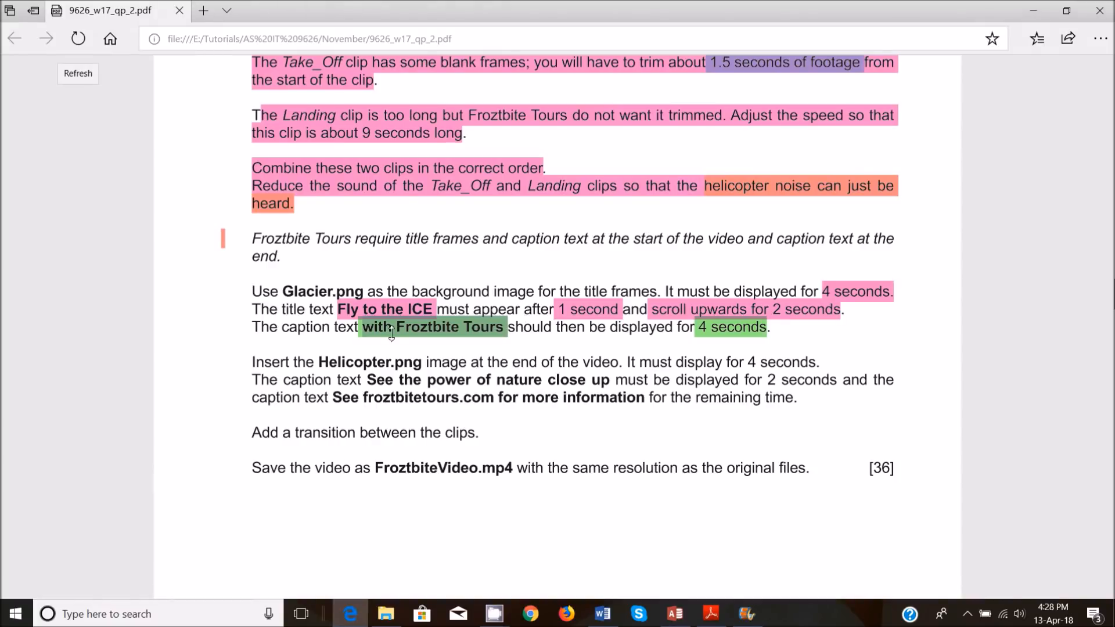
drag(347, 334, 507, 334)
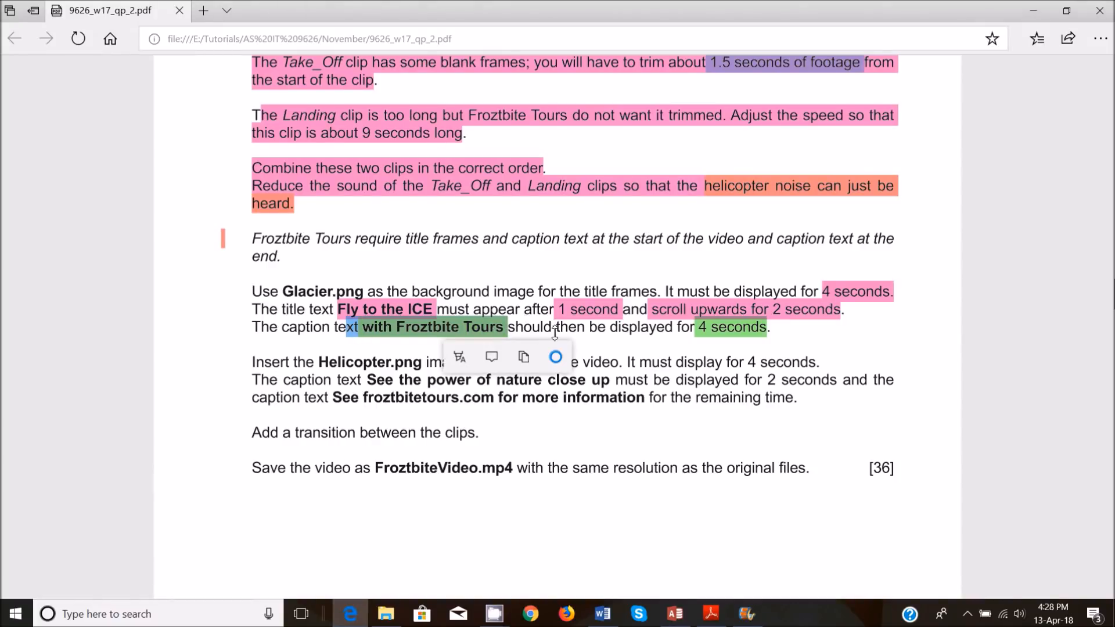
drag(666, 328, 772, 329)
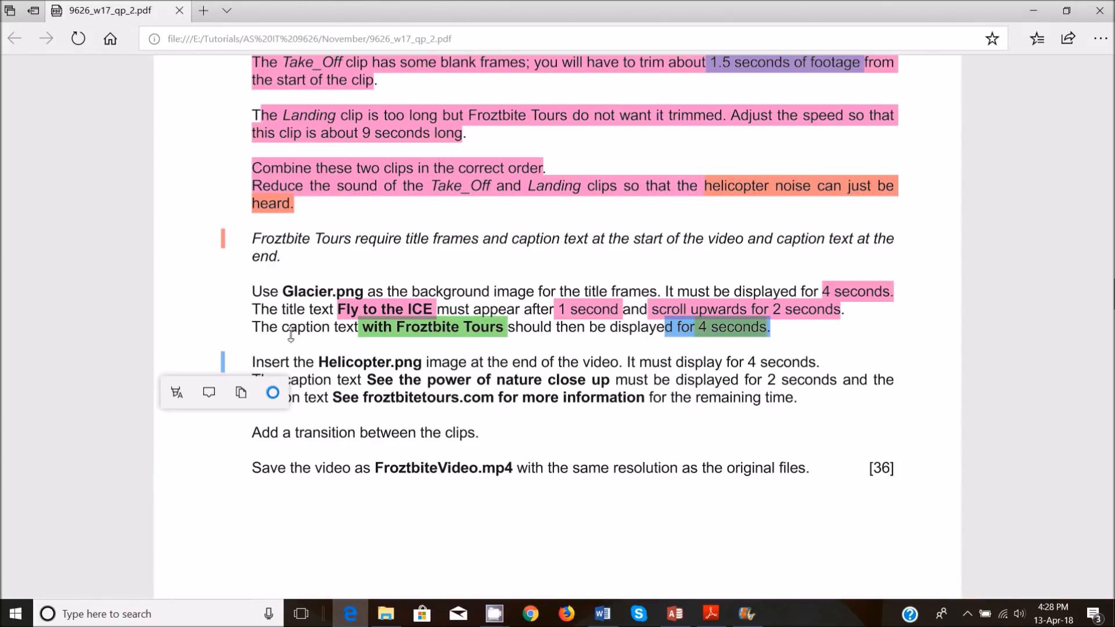
Step: Recolour the green highlights on "with Froztbite Tours" and "4 seconds" pink, and highlight the whole Glacier.png title-frame paragraph pink
click(392, 333)
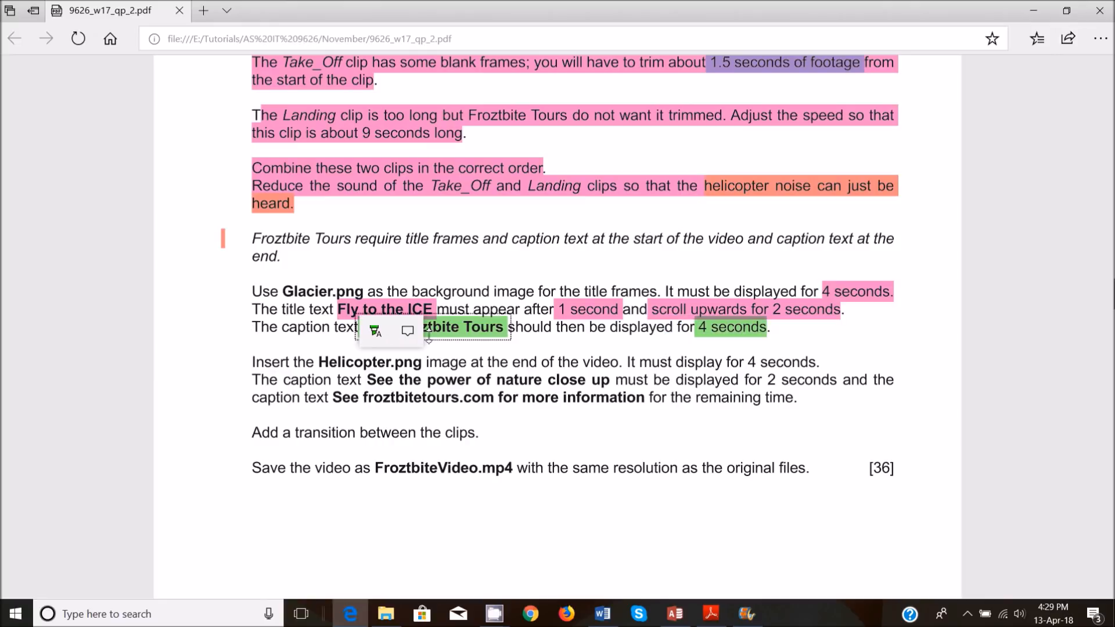
click(375, 330)
click(376, 446)
click(733, 329)
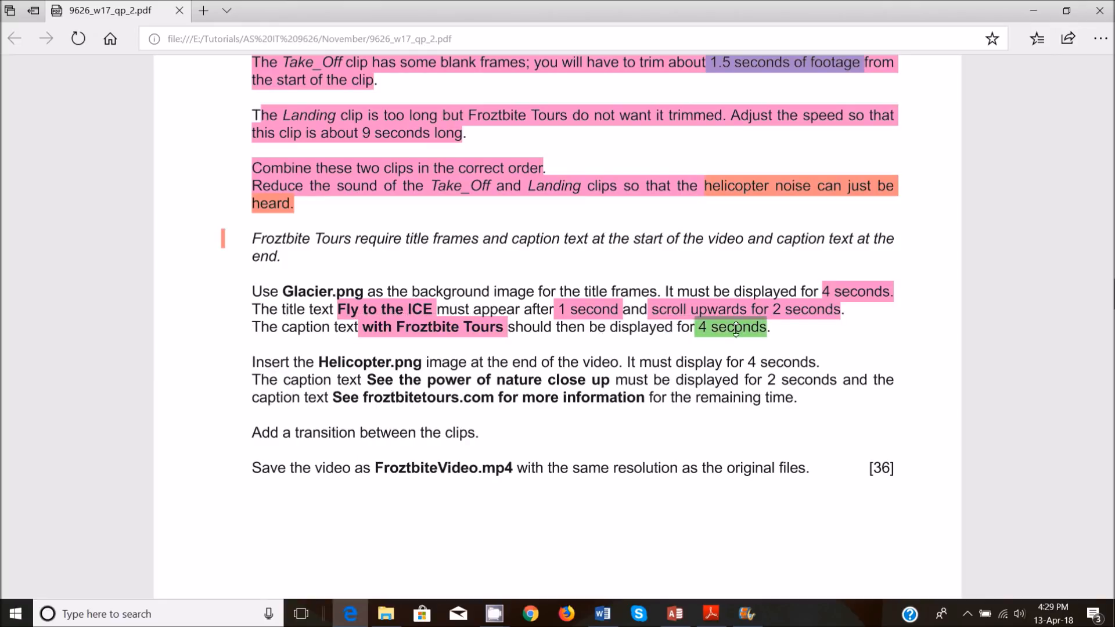
click(719, 328)
click(719, 444)
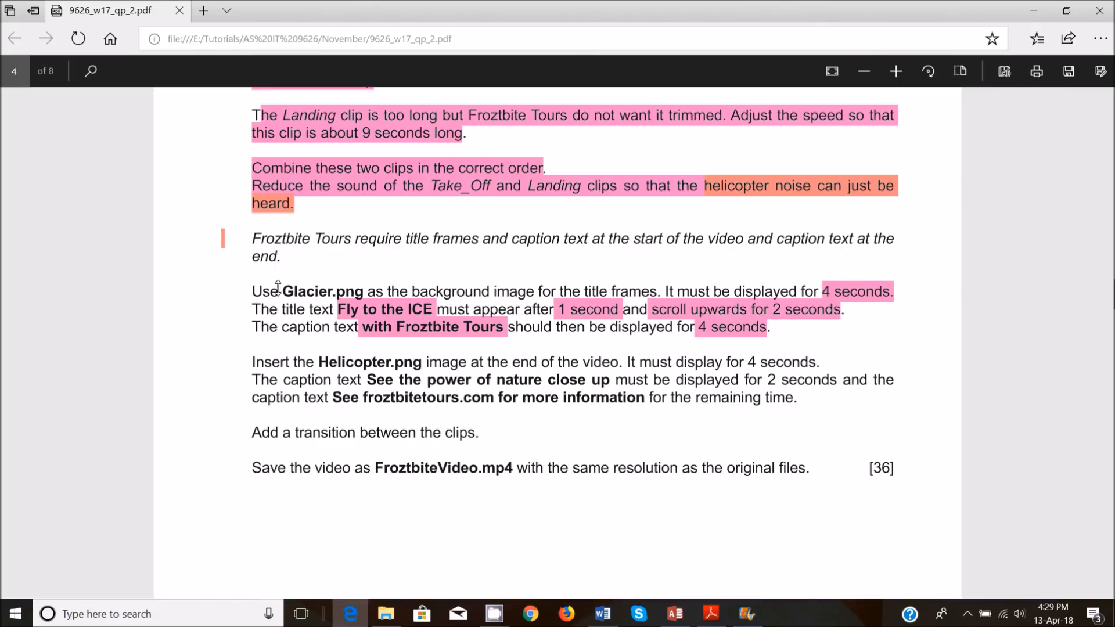
drag(249, 288, 804, 326)
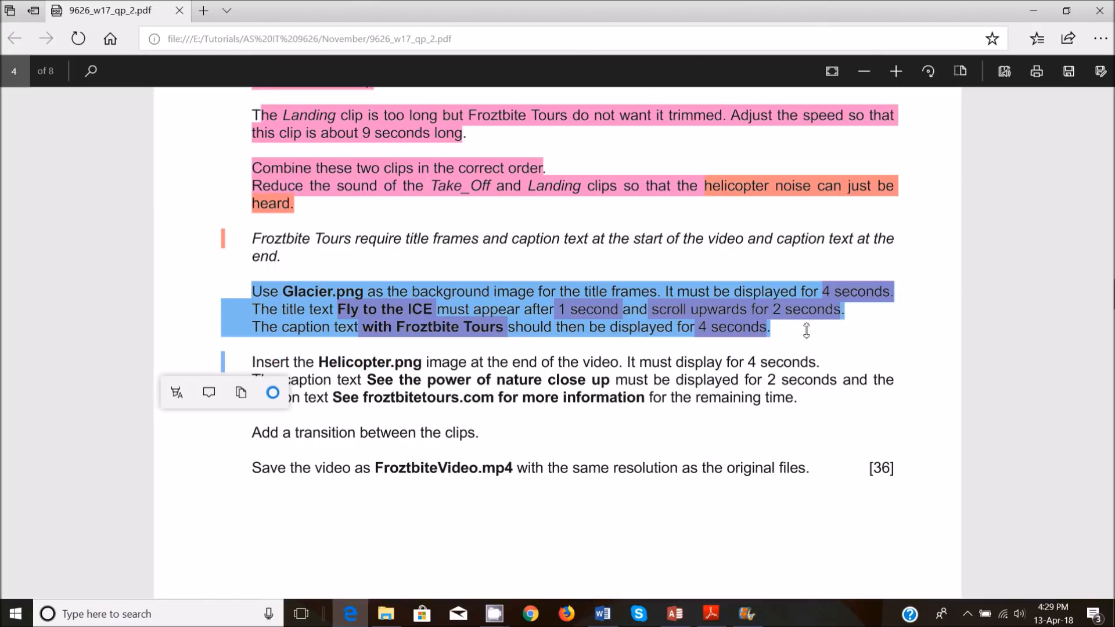
click(177, 392)
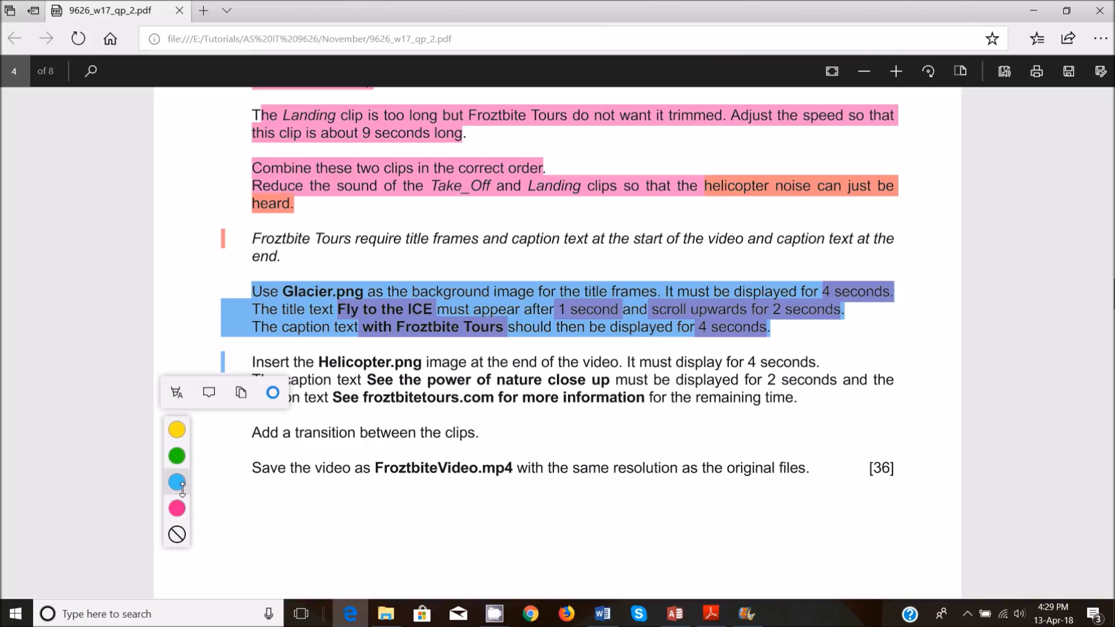
click(177, 508)
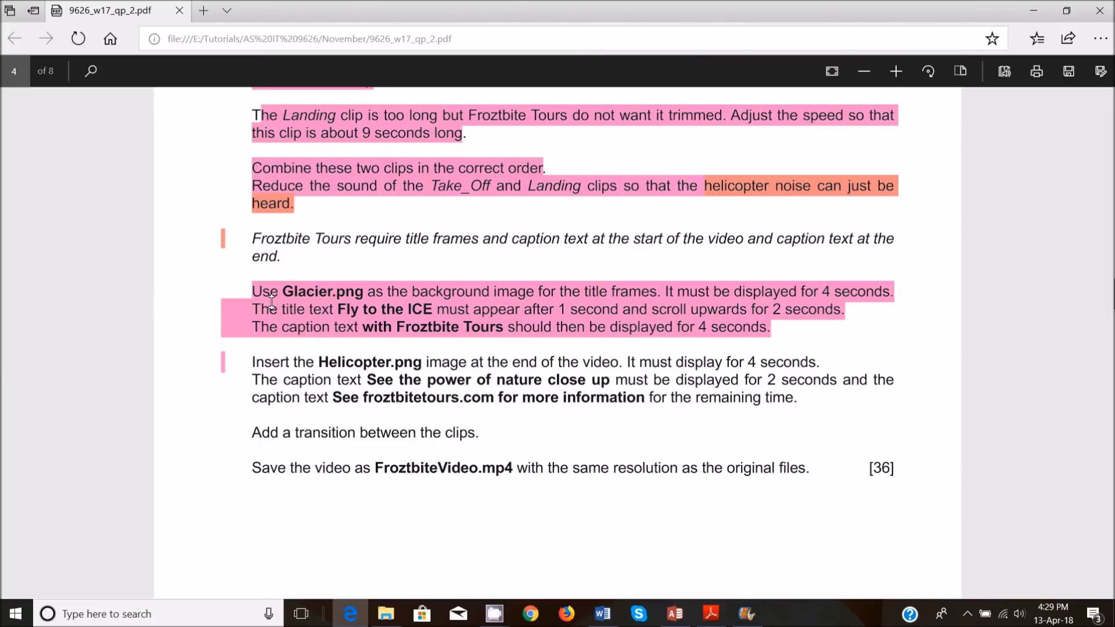
Step: Switch to Movie Maker and review the timing settings of the Glacier image and its two captions
click(747, 614)
click(457, 183)
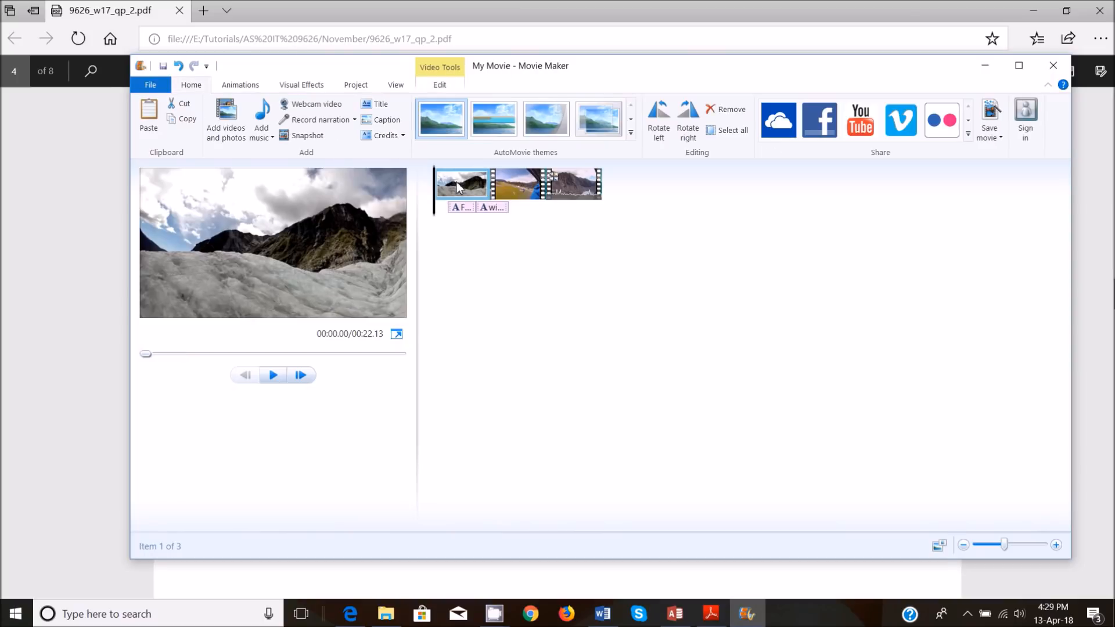
double_click(456, 183)
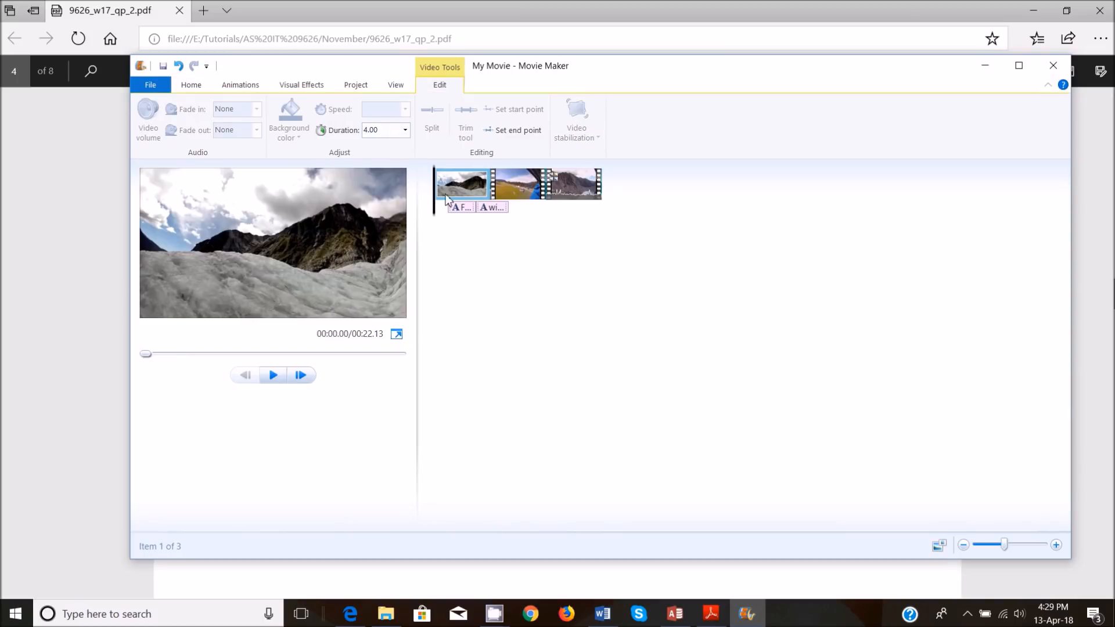
click(463, 207)
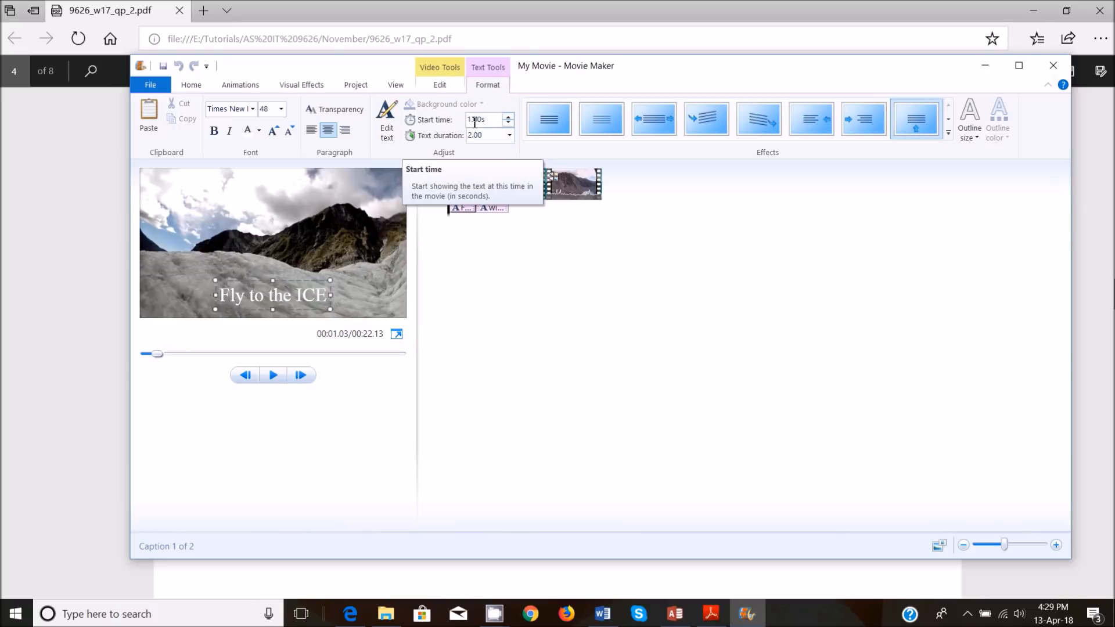
click(495, 208)
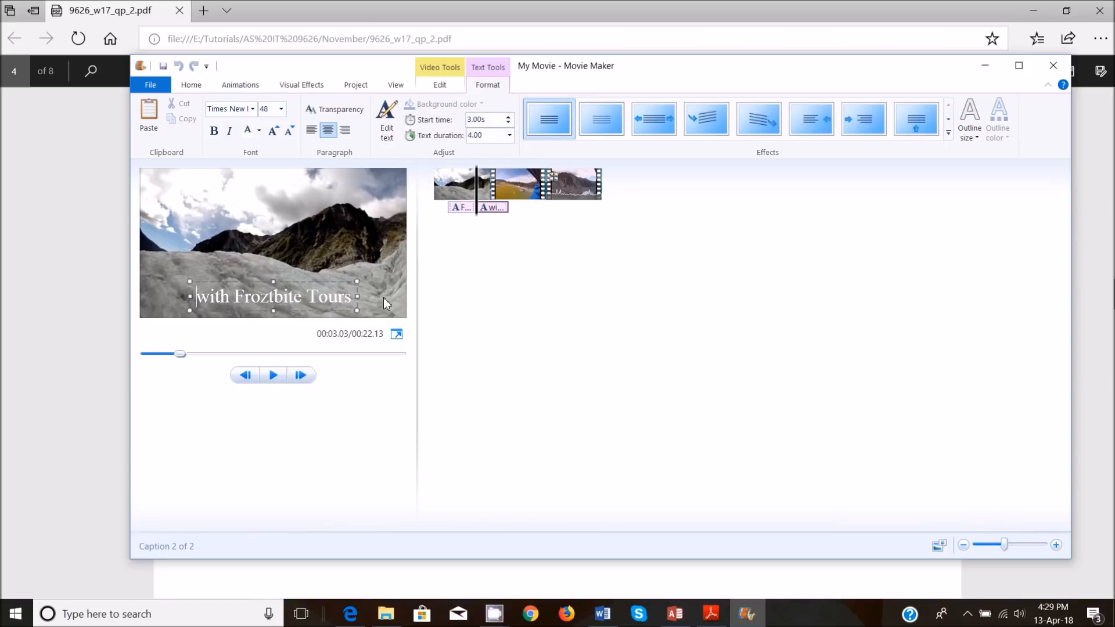
Step: Play the movie from the beginning through the title frame and both captions, pausing during the second clip
drag(180, 354, 146, 354)
click(273, 376)
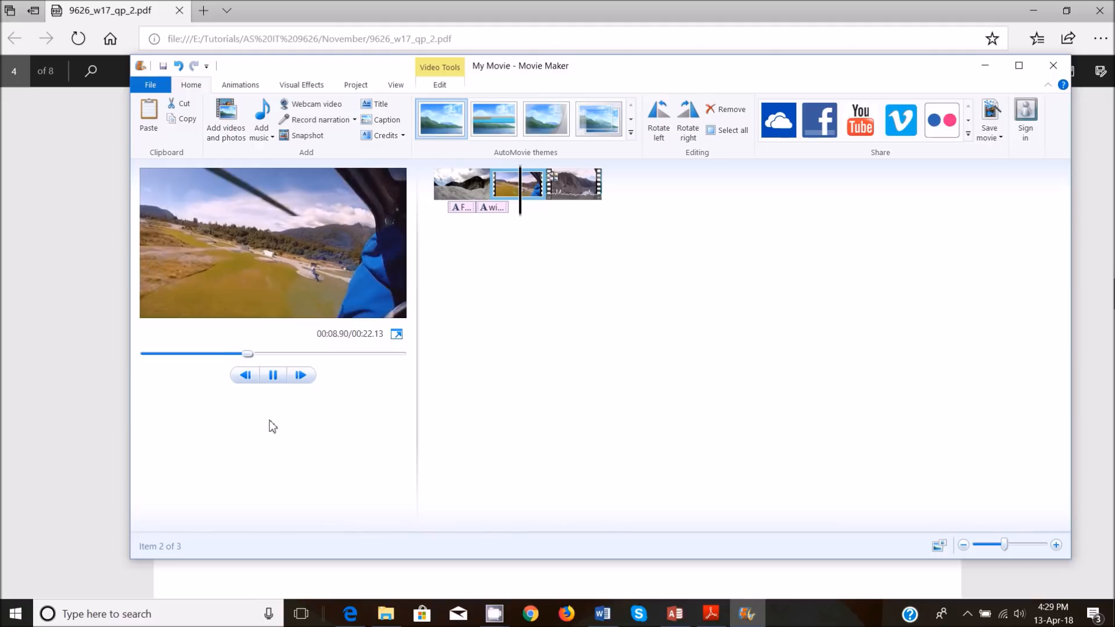
click(283, 376)
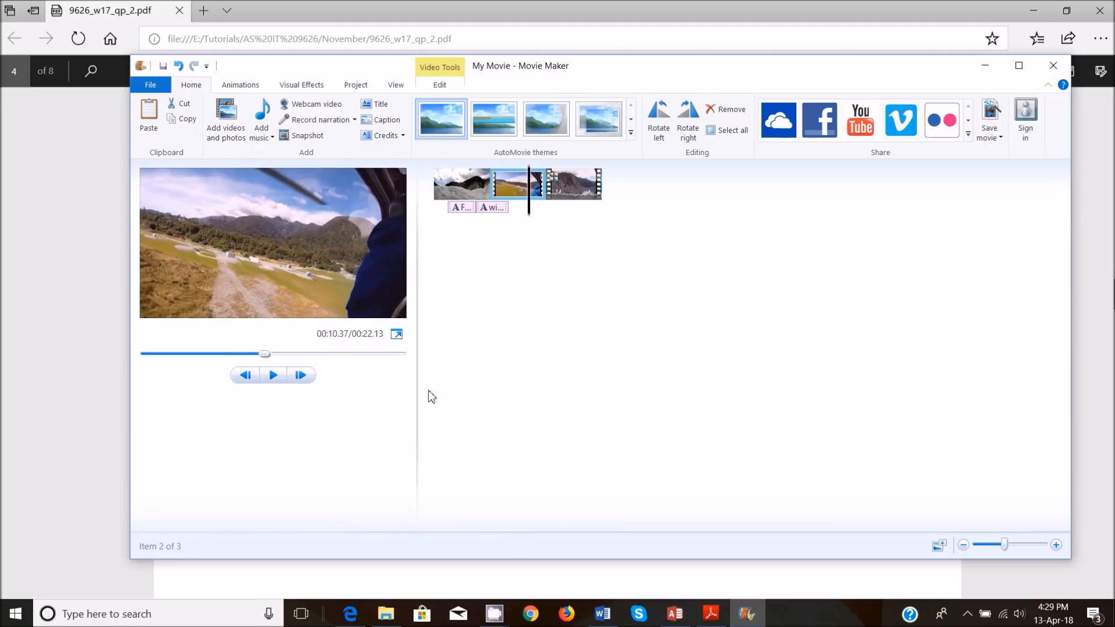
Step: Switch to the question paper PDF and highlight "Helicopter.png" in green and "end of the video" in pink
mouse_move(353, 614)
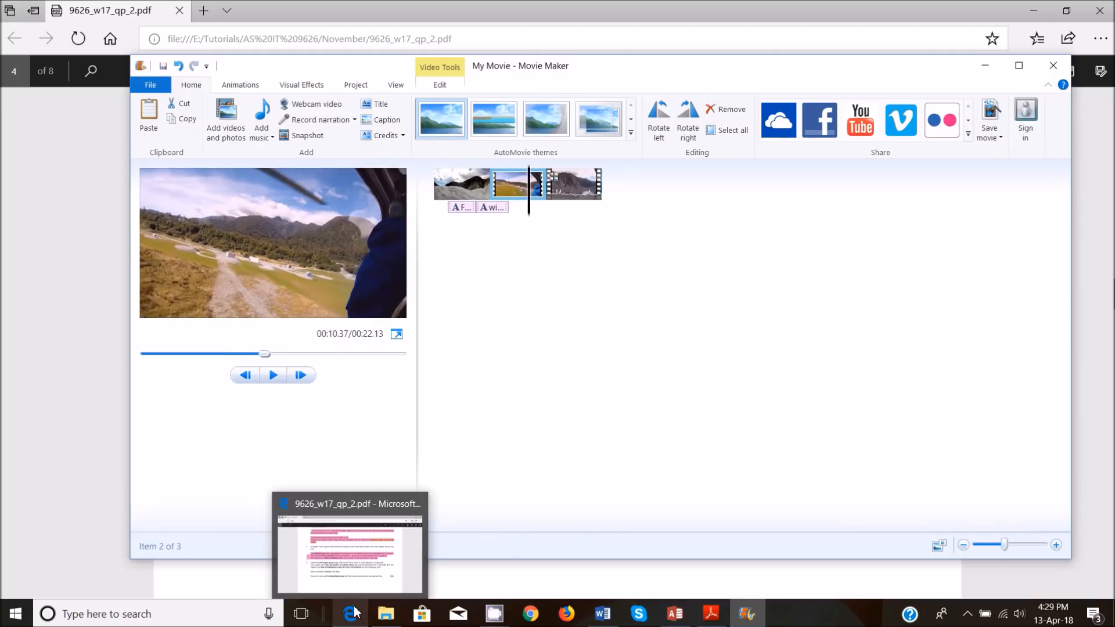
click(353, 552)
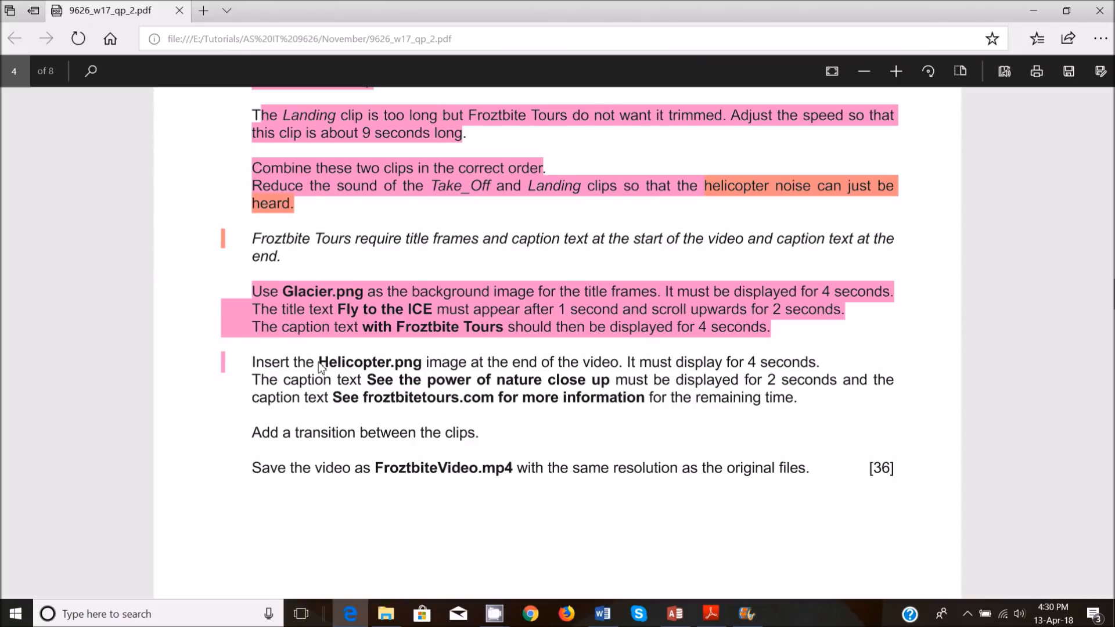
drag(318, 360, 423, 368)
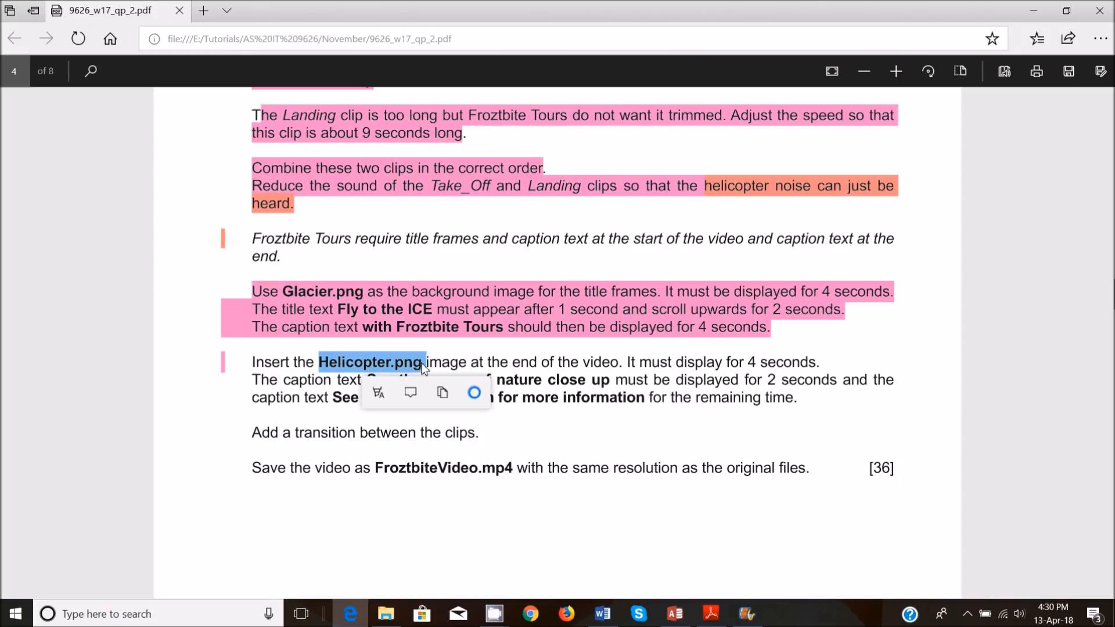
click(378, 392)
click(377, 468)
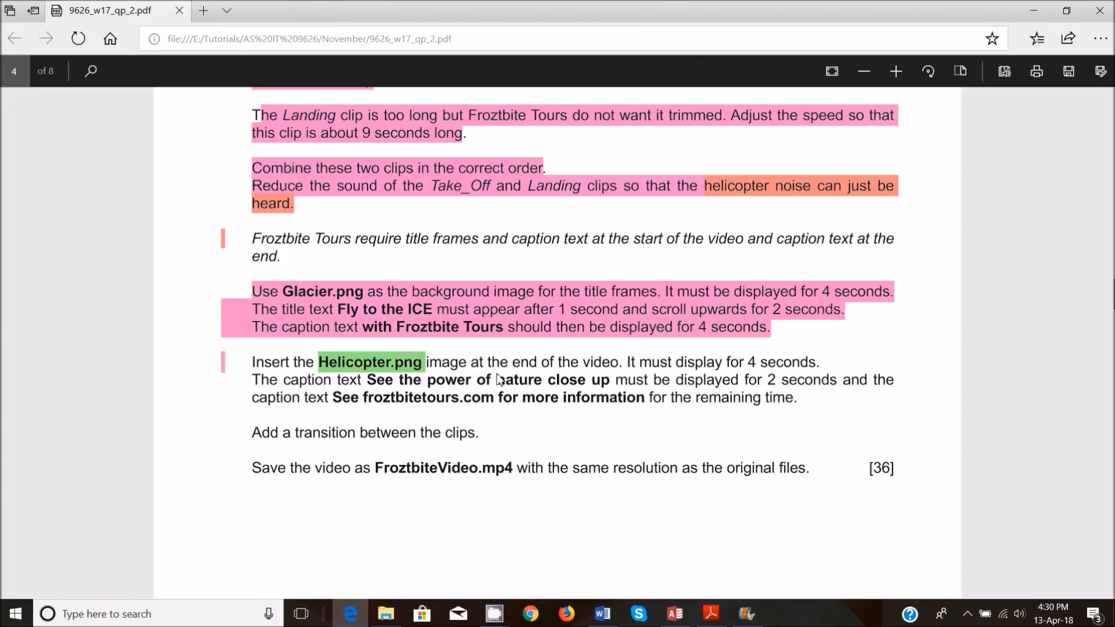
drag(521, 362, 603, 367)
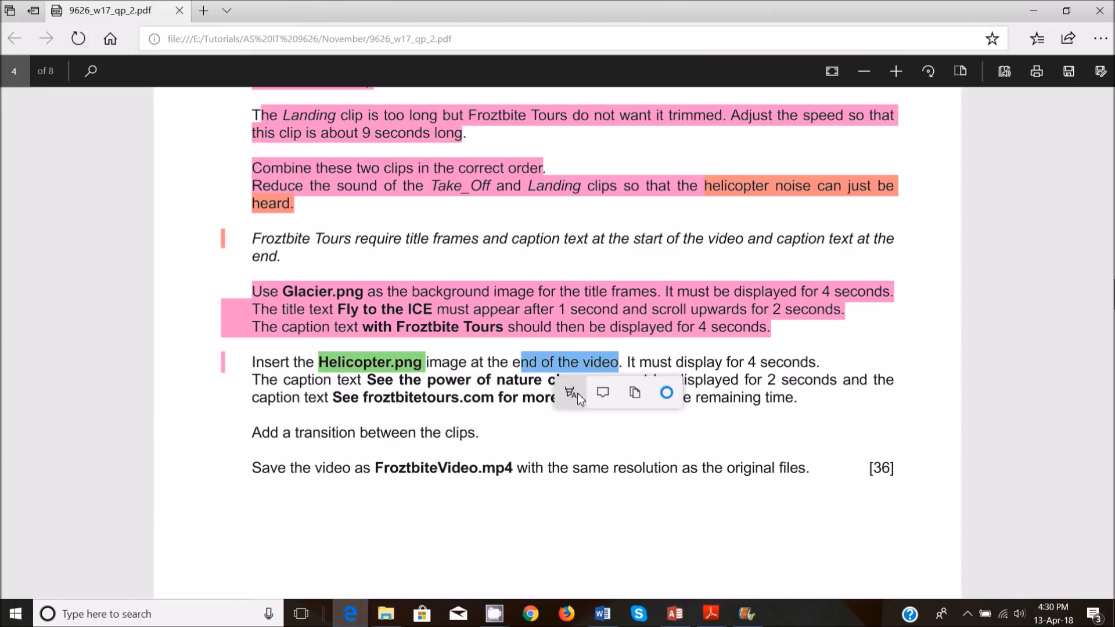
click(574, 401)
click(573, 504)
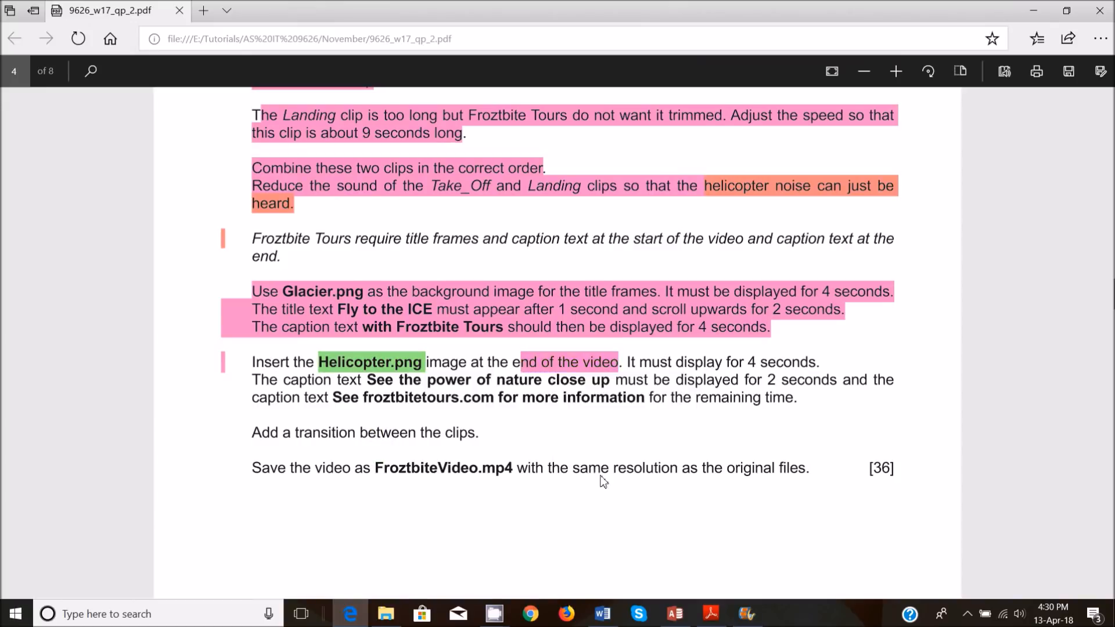
Step: Highlight "for 4 seconds." in green in the Helicopter.png instruction and recolour the "end of the video" highlight green
drag(729, 364, 819, 366)
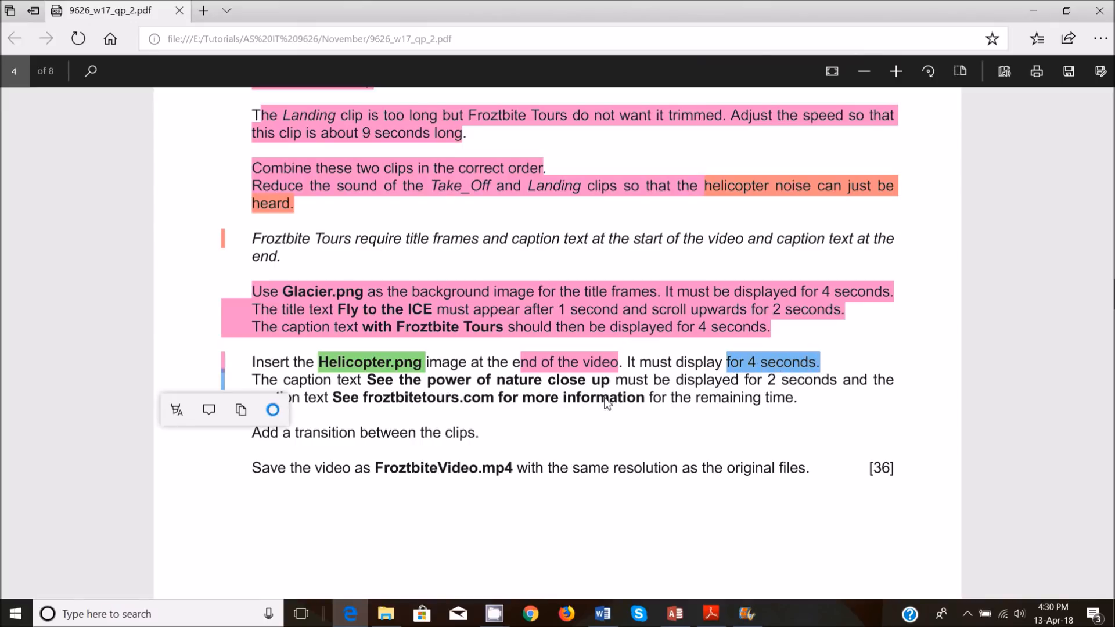
click(176, 410)
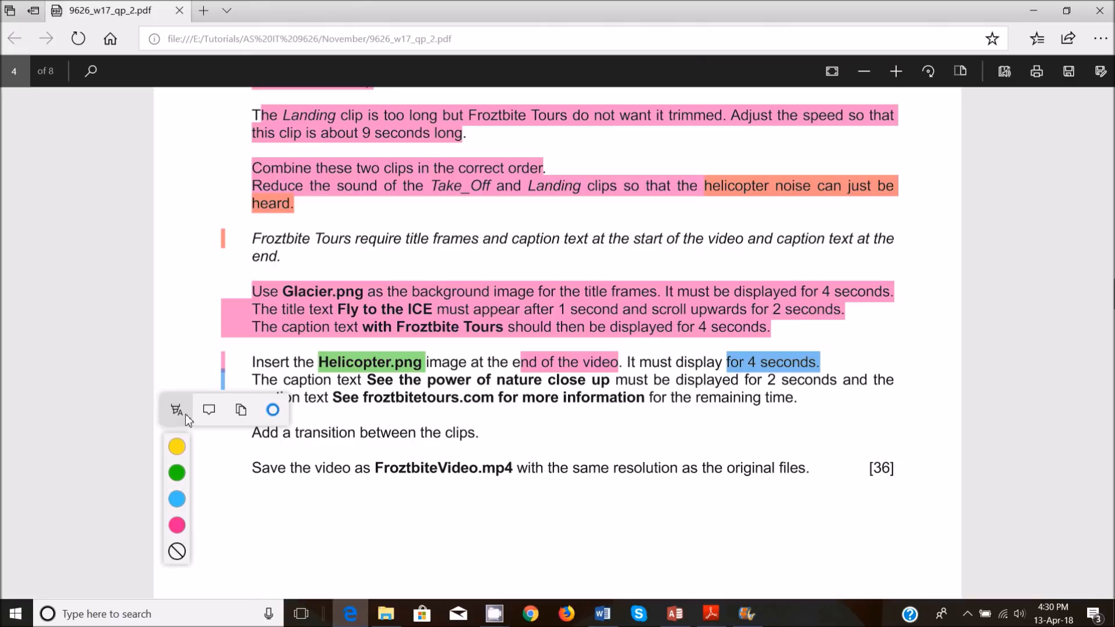
click(177, 472)
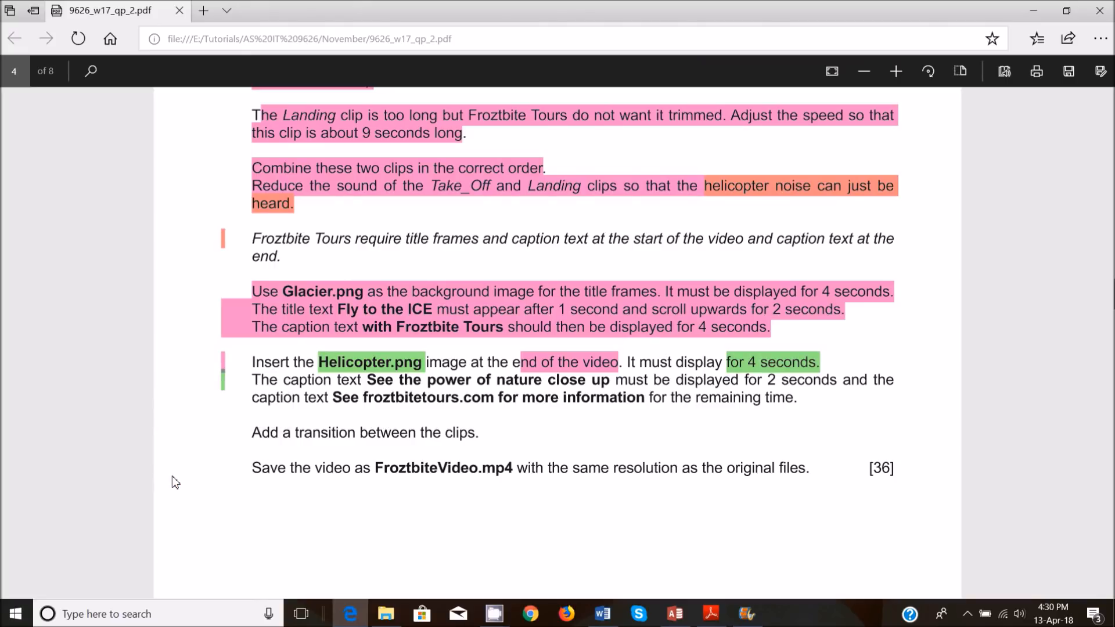
click(586, 358)
click(578, 358)
click(562, 413)
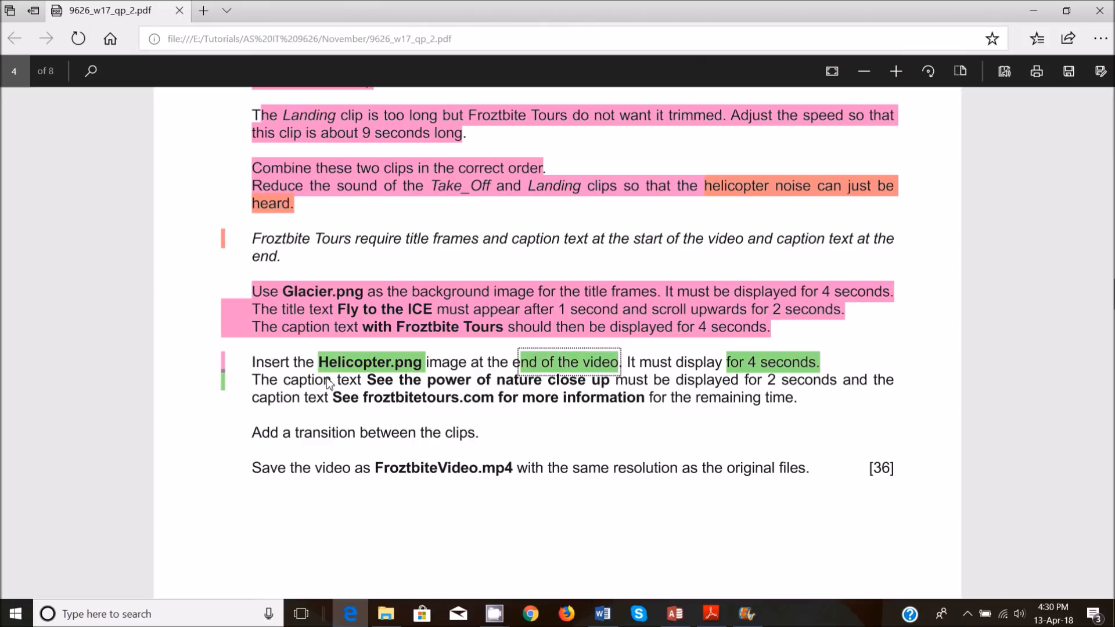
Step: Highlight the caption text "See the power of nature close up" in green
drag(371, 382, 496, 389)
drag(598, 384, 607, 388)
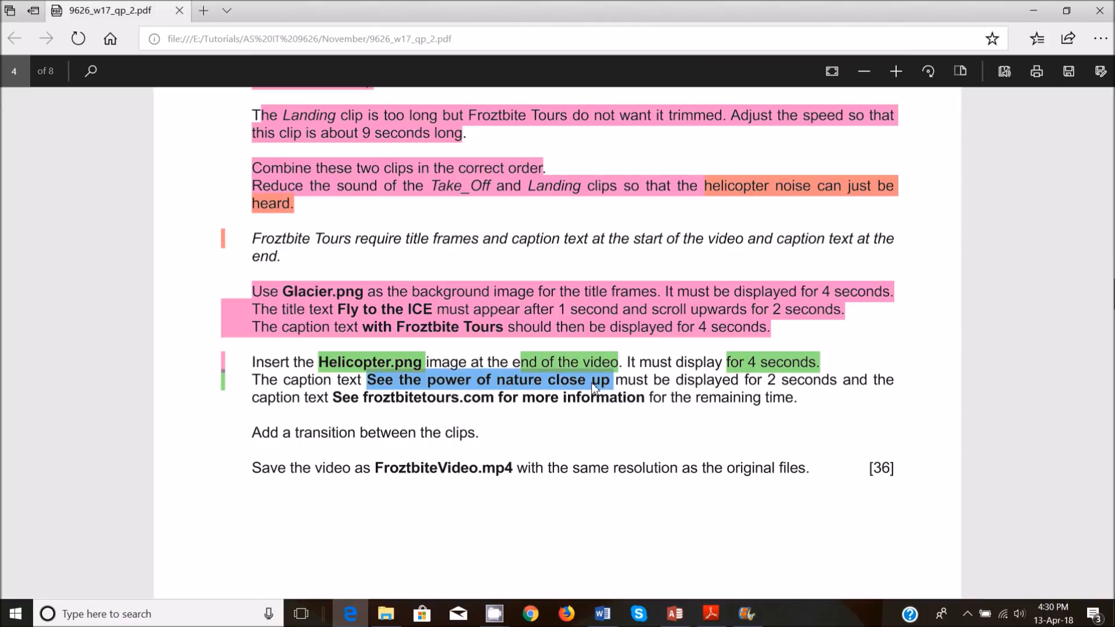
right_click(592, 384)
click(628, 473)
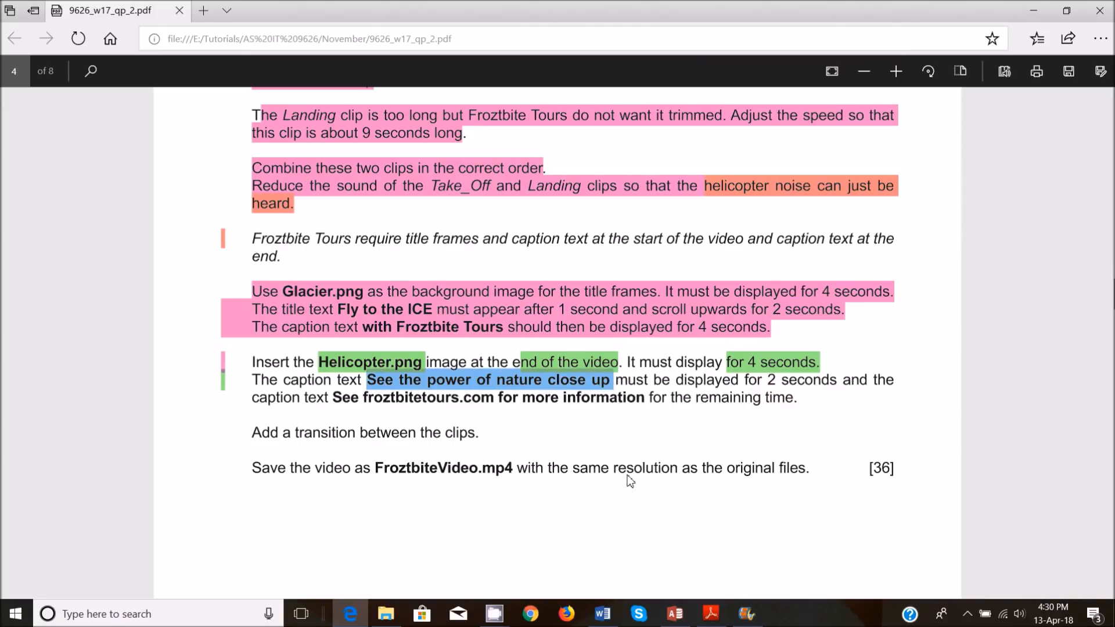
right_click(590, 383)
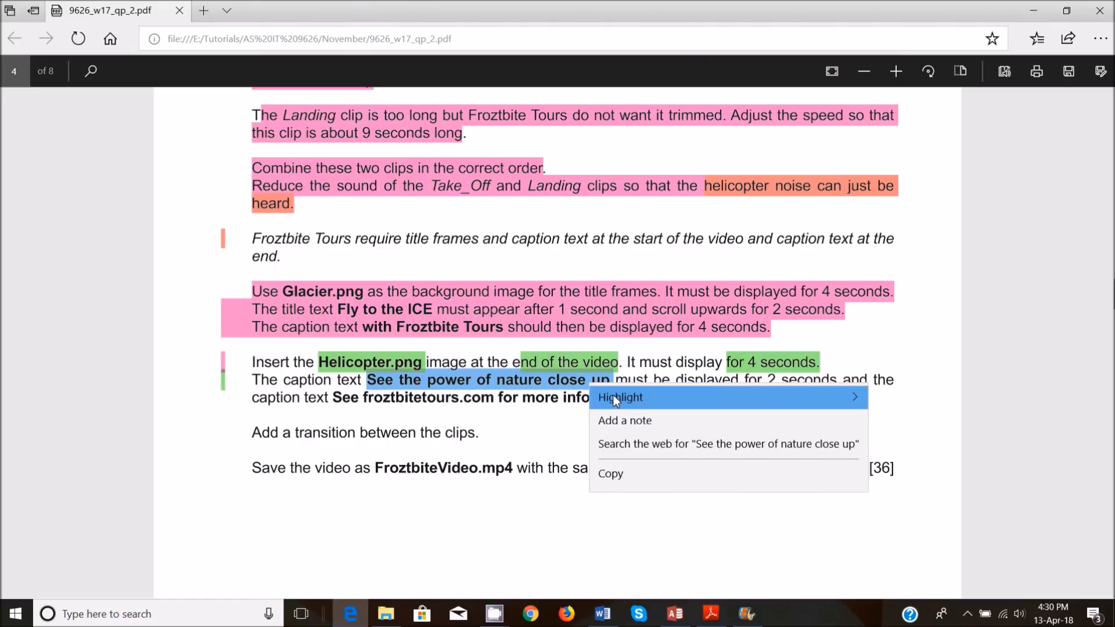
click(578, 381)
right_click(581, 386)
mouse_move(612, 404)
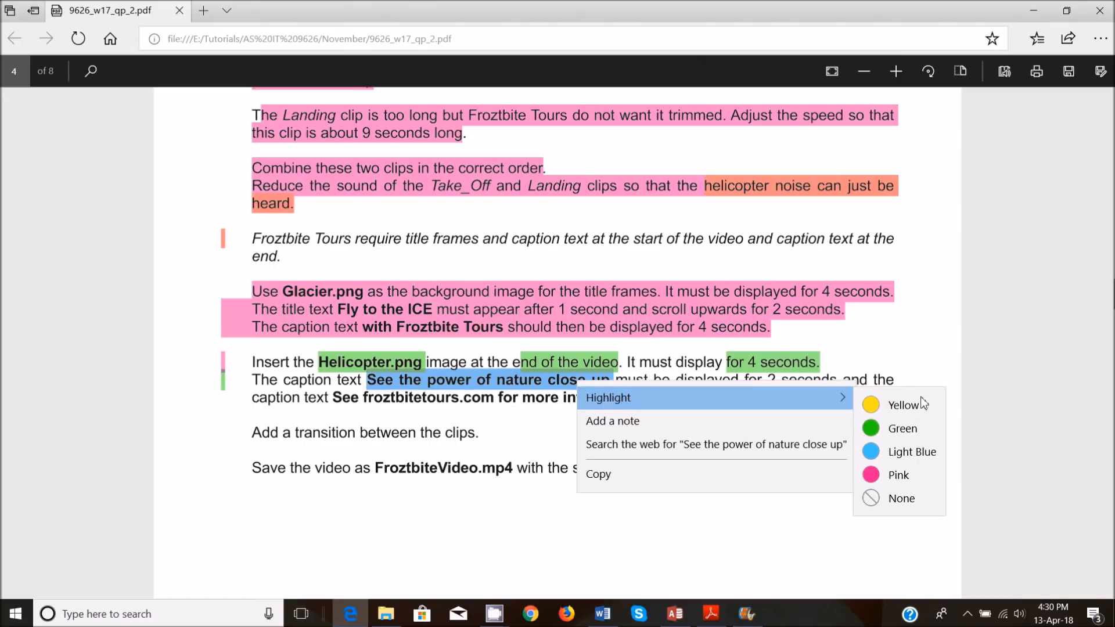
click(901, 429)
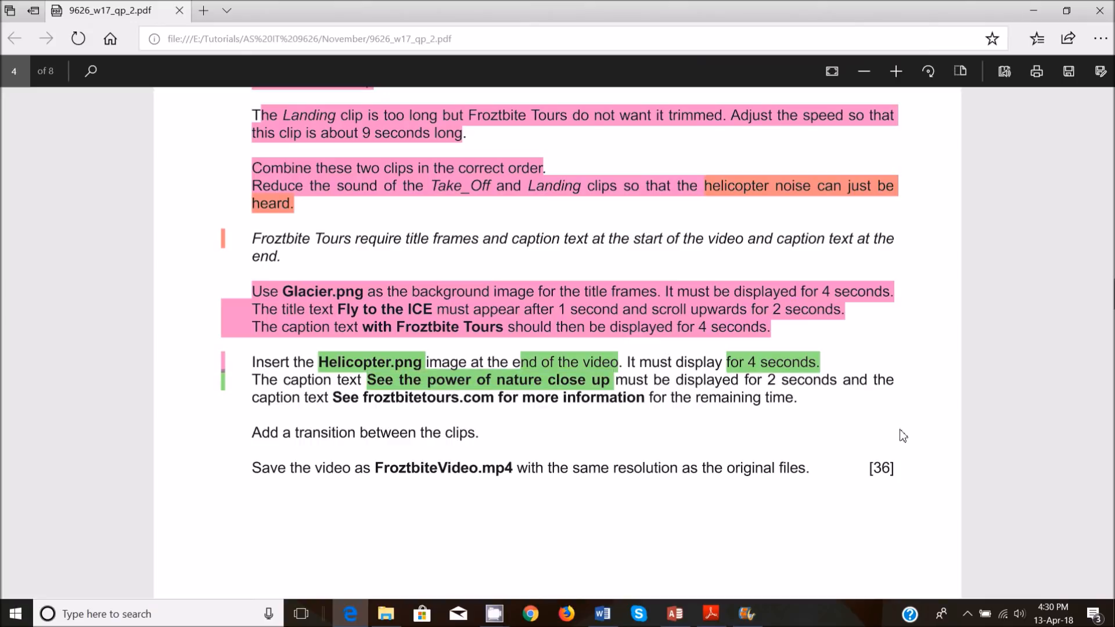
Step: Highlight "2 seconds" and the caption text "See froztbitetours.com for more information" in green
drag(772, 386, 819, 385)
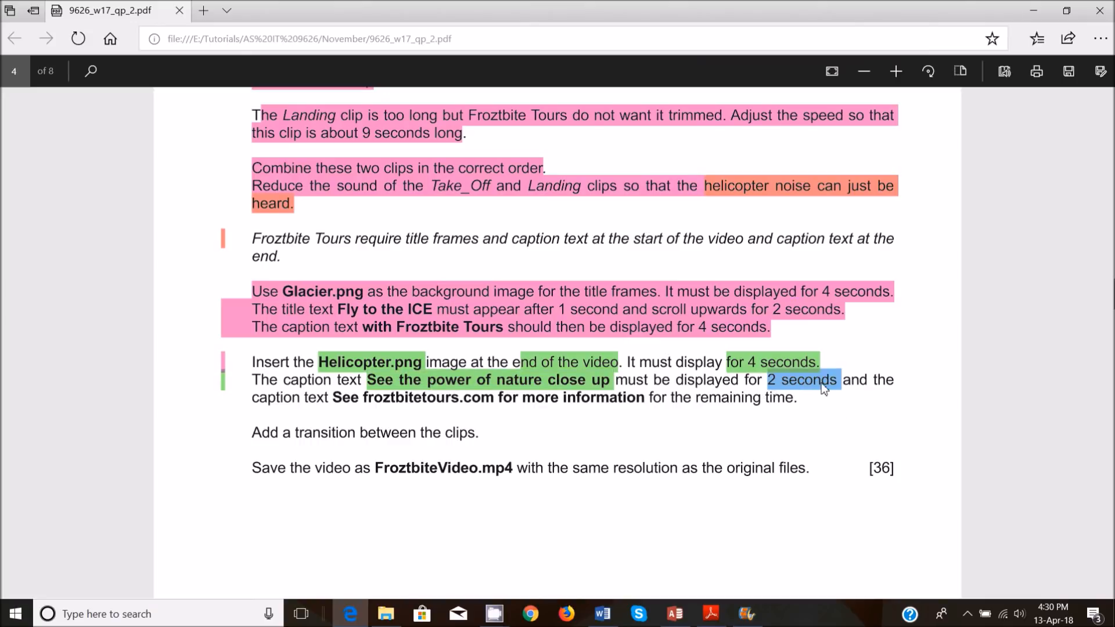
click(793, 409)
click(794, 472)
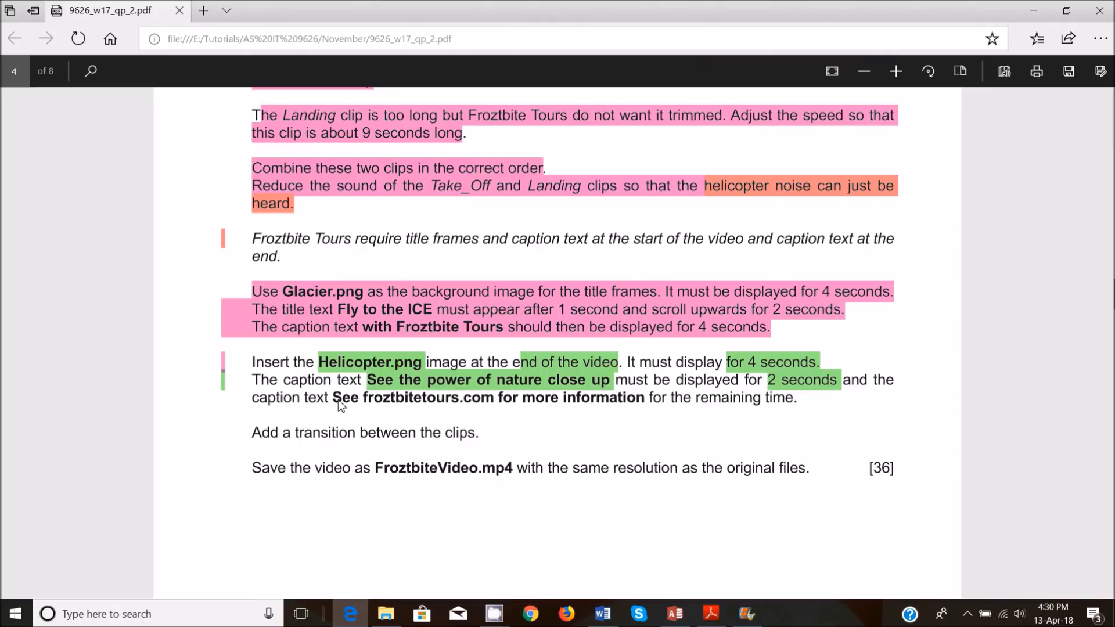
drag(336, 399, 606, 393)
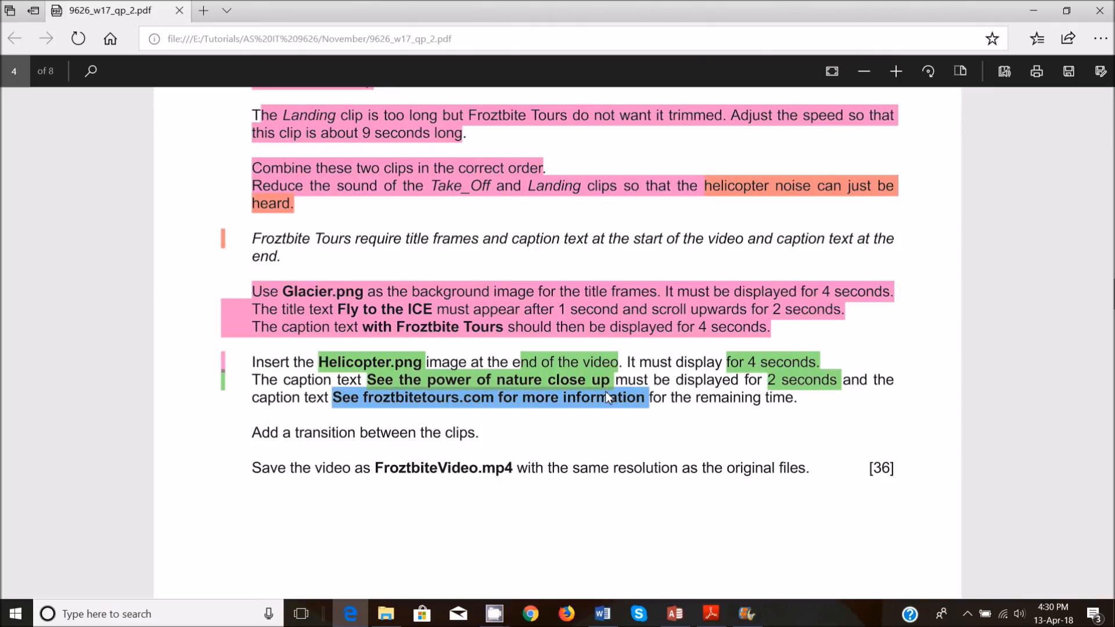
click(601, 426)
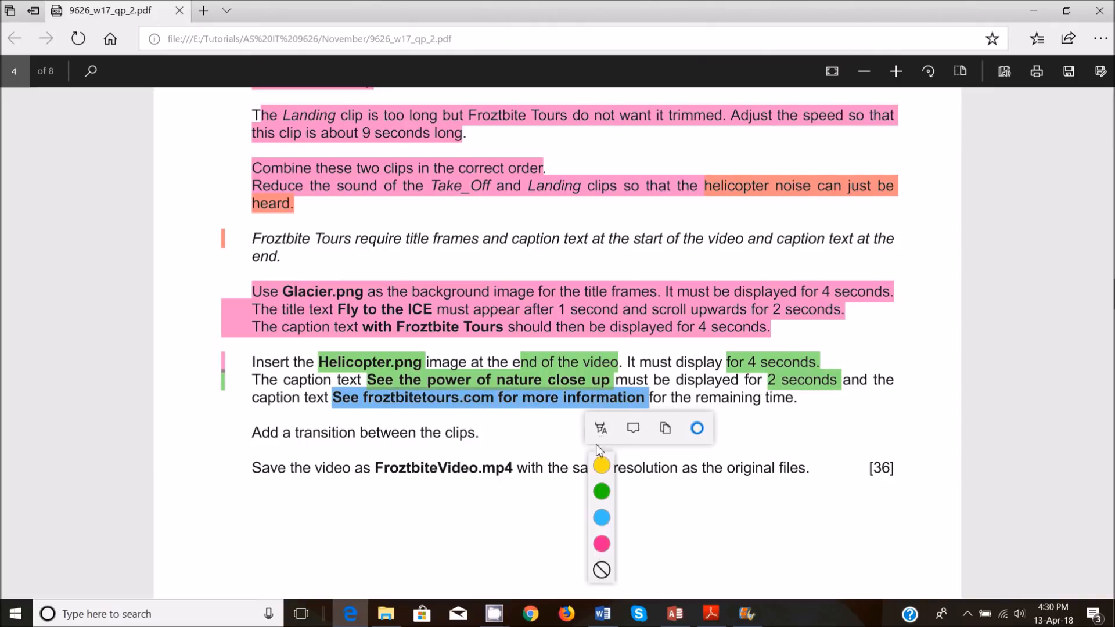
click(602, 492)
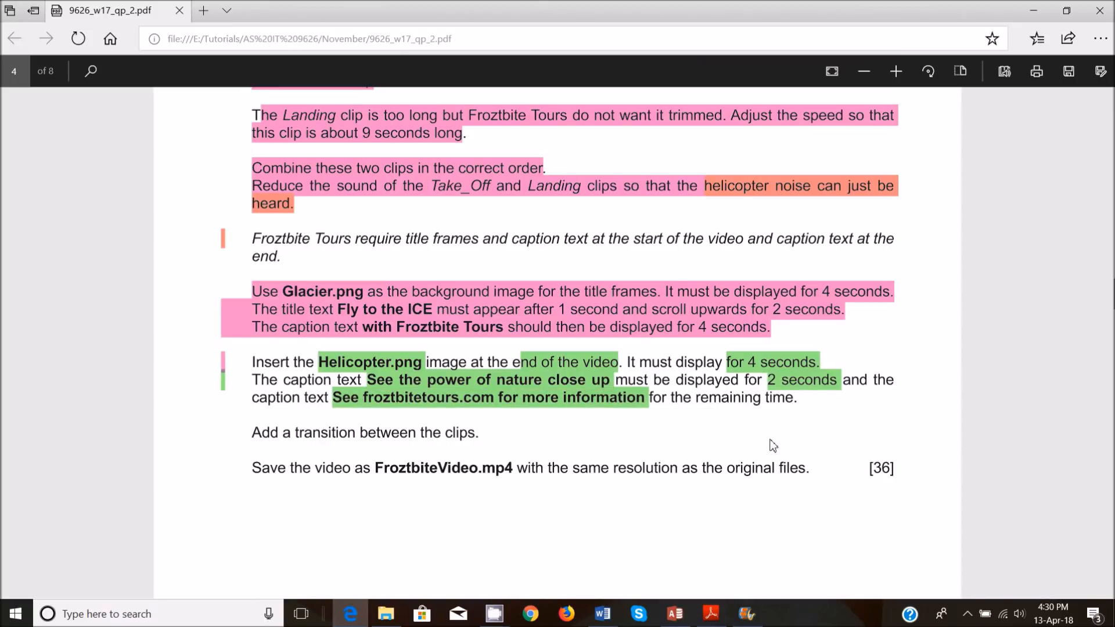
Step: Switch to Movie Maker and insert the Helicopter.png image after the last clip in the video
click(747, 614)
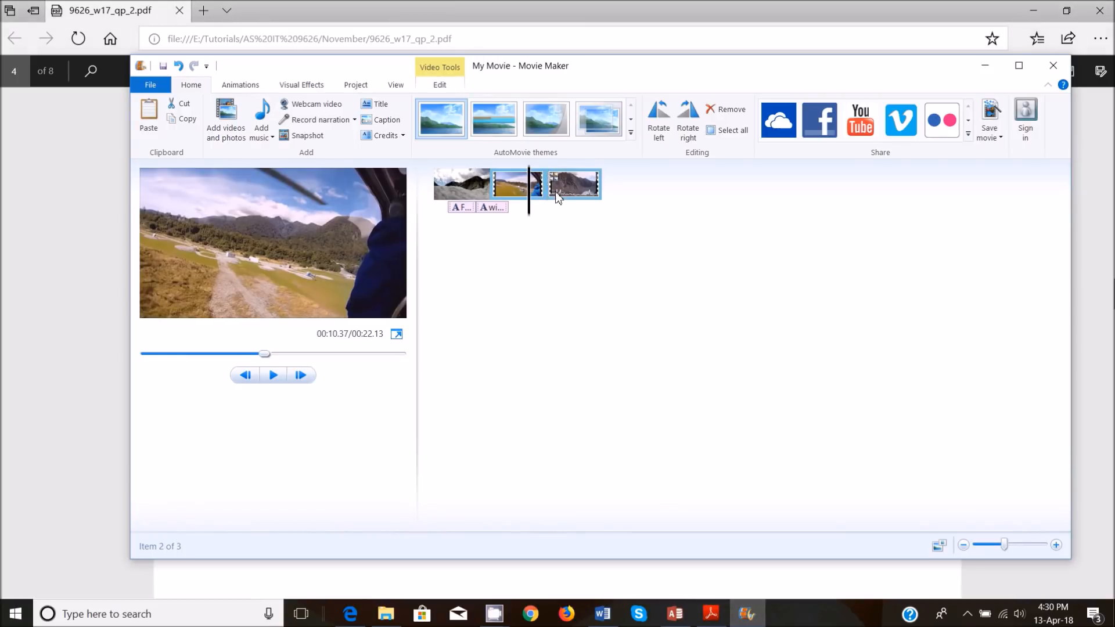
click(638, 217)
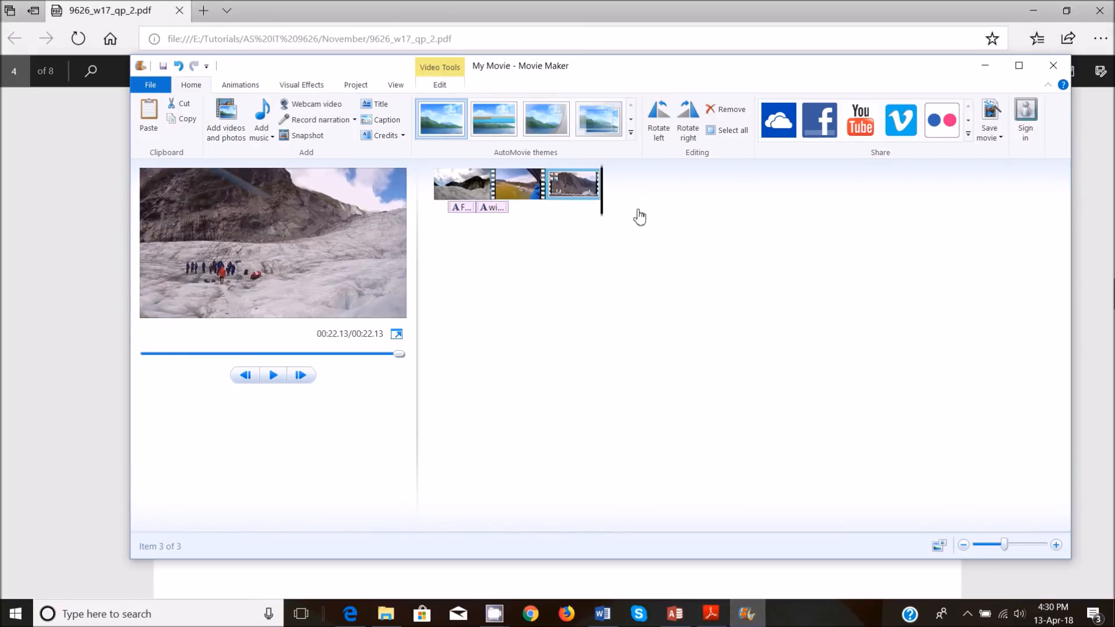
click(227, 122)
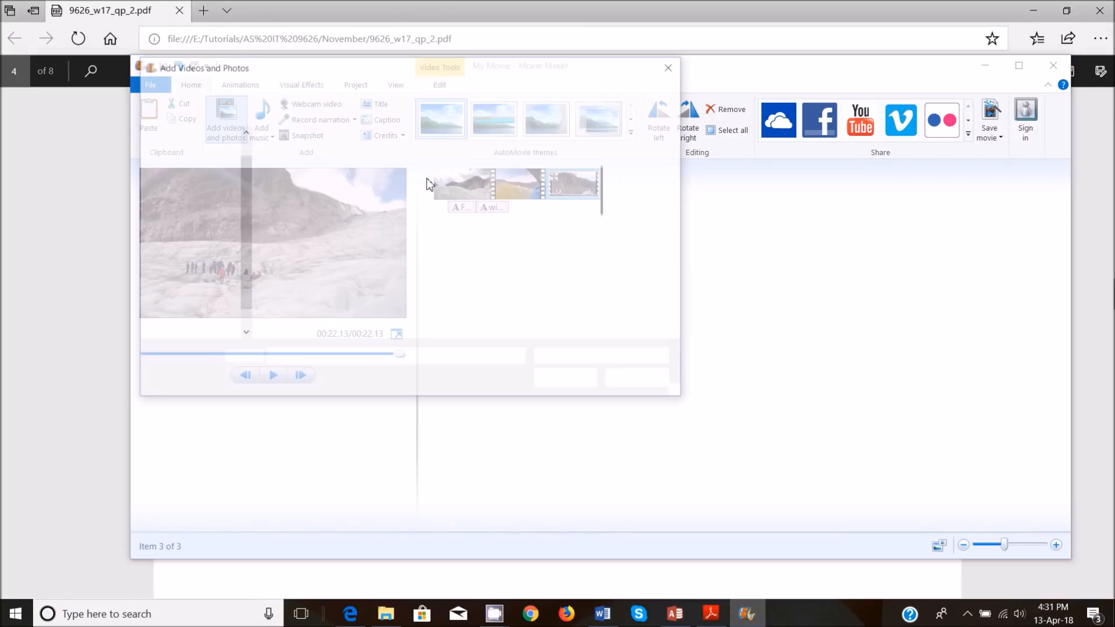
click(378, 154)
double_click(376, 154)
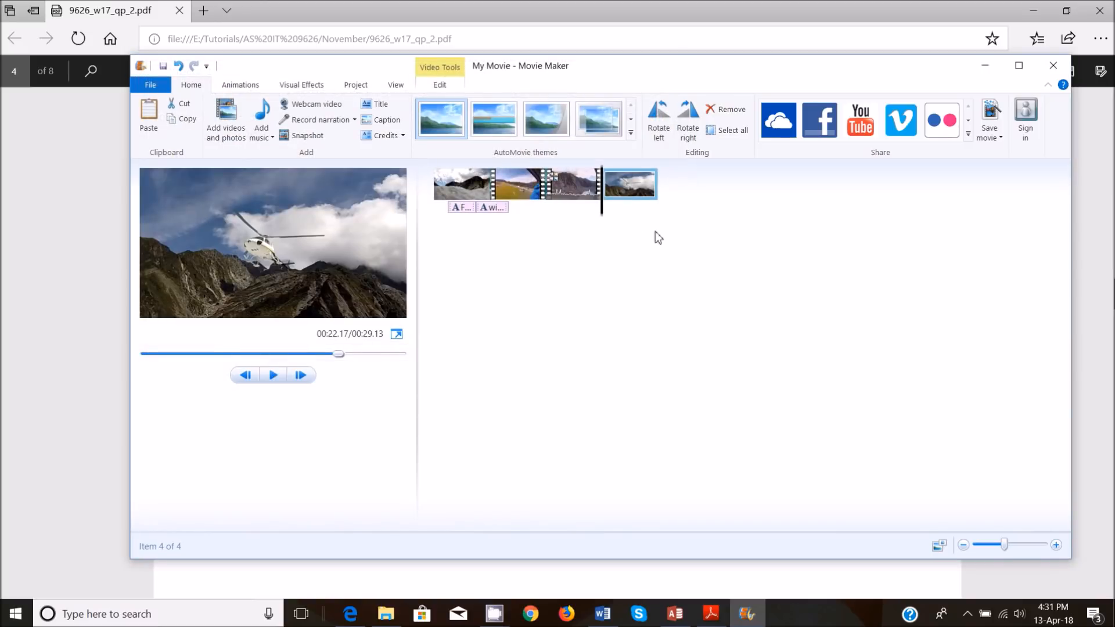
Step: Set the display duration of the helicopter image to 4 seconds
double_click(631, 195)
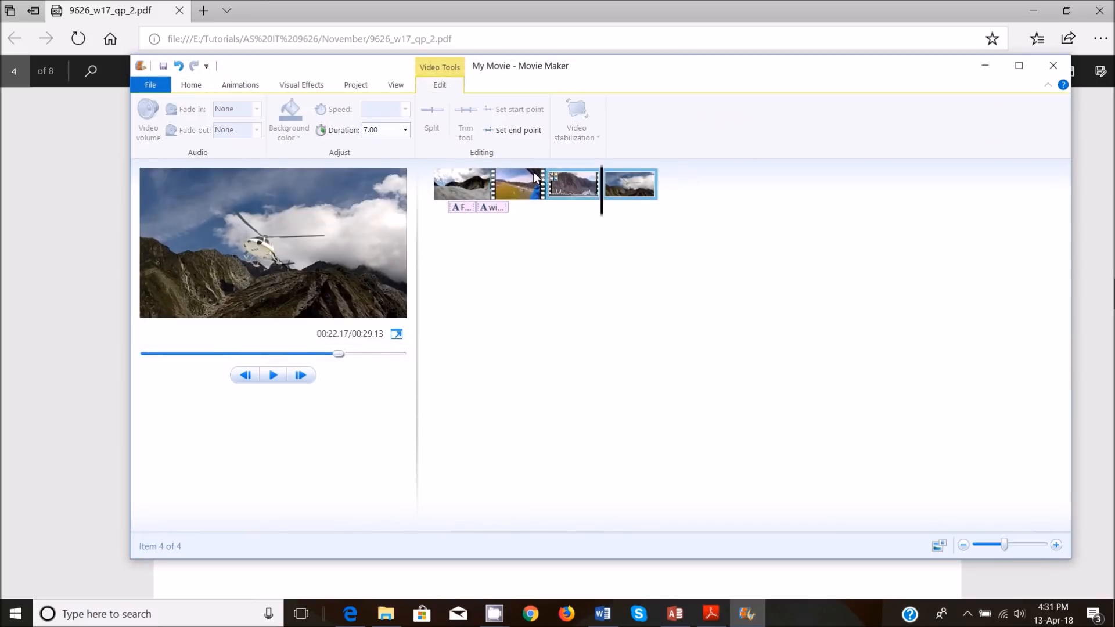
click(395, 135)
text(4)
key(Return)
Step: Switch to the question paper PDF and recolour the "Helicopter.png", "end of the video" and "for 4 seconds." highlights pink
mouse_move(712, 587)
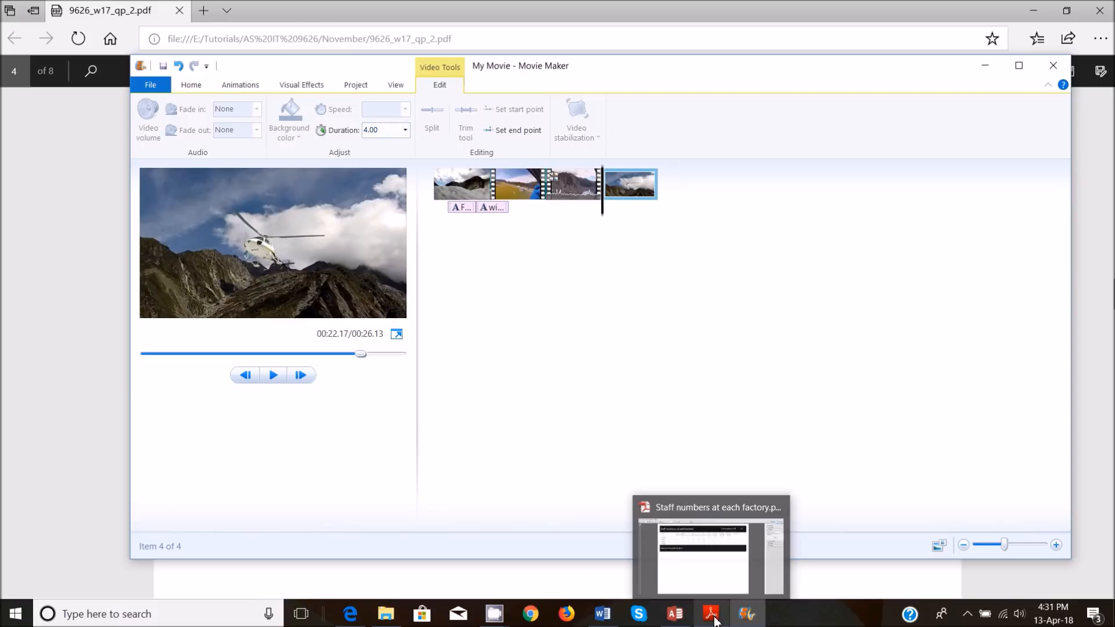
click(442, 552)
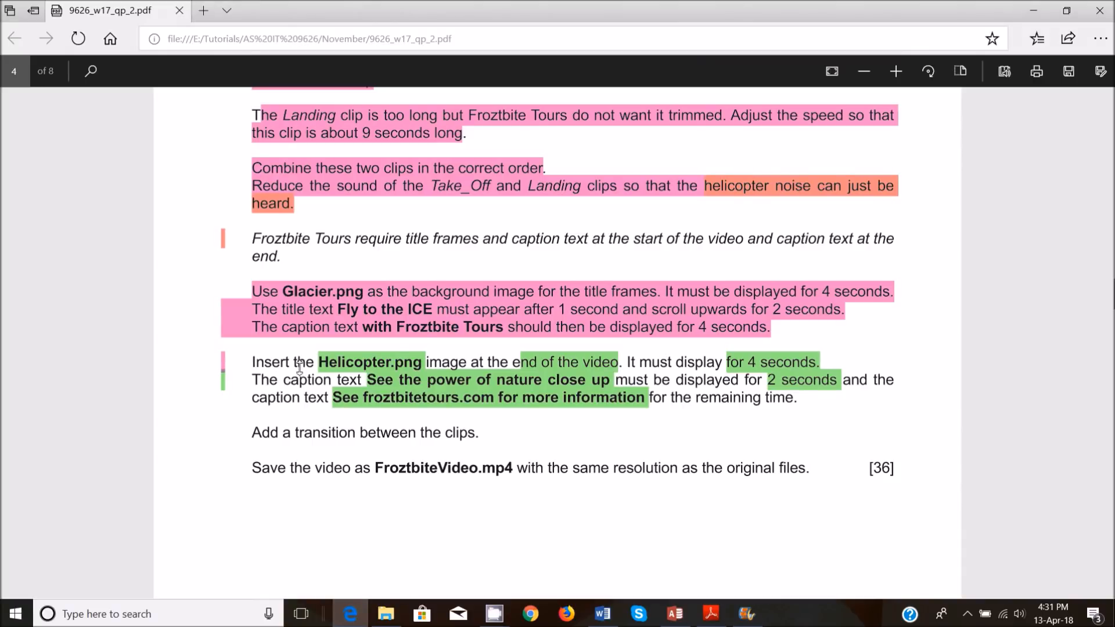
click(360, 360)
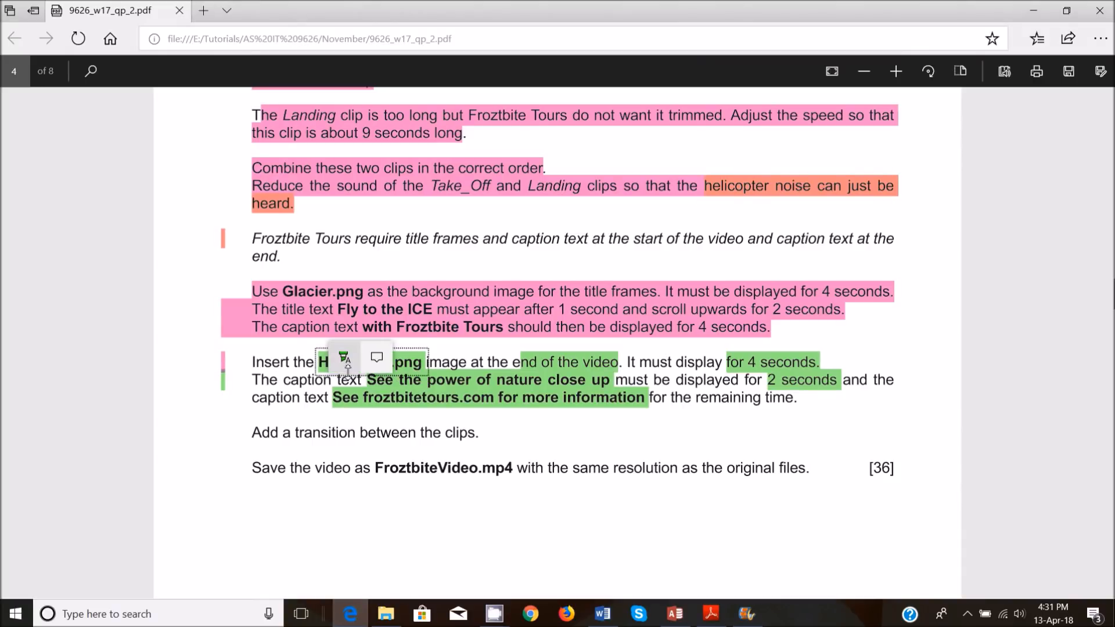
click(344, 357)
click(346, 471)
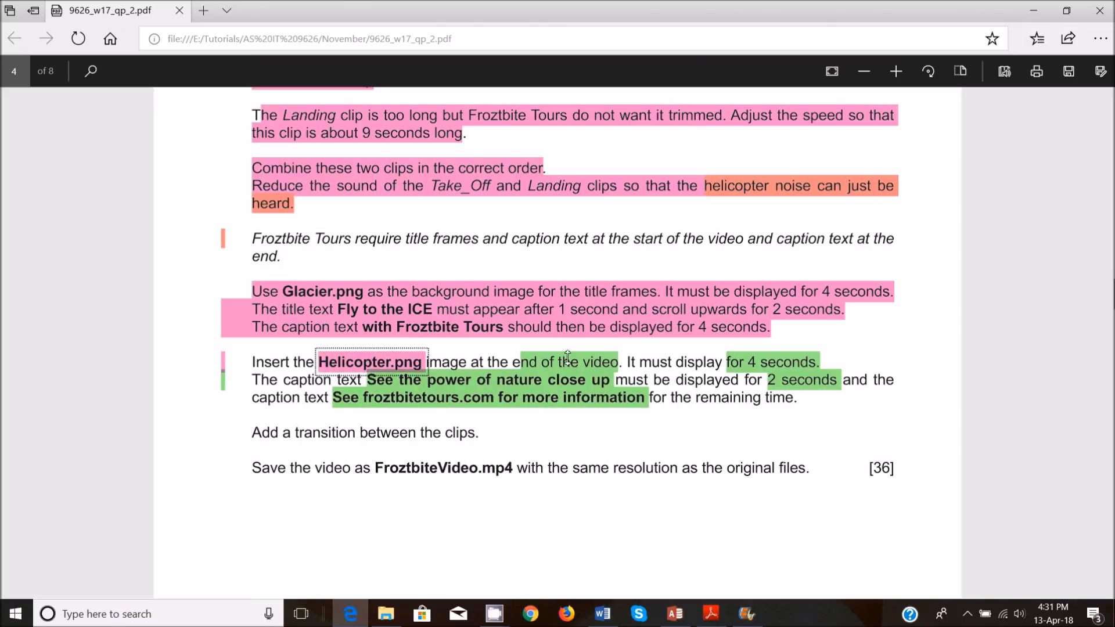
click(541, 370)
click(548, 358)
click(550, 471)
click(773, 363)
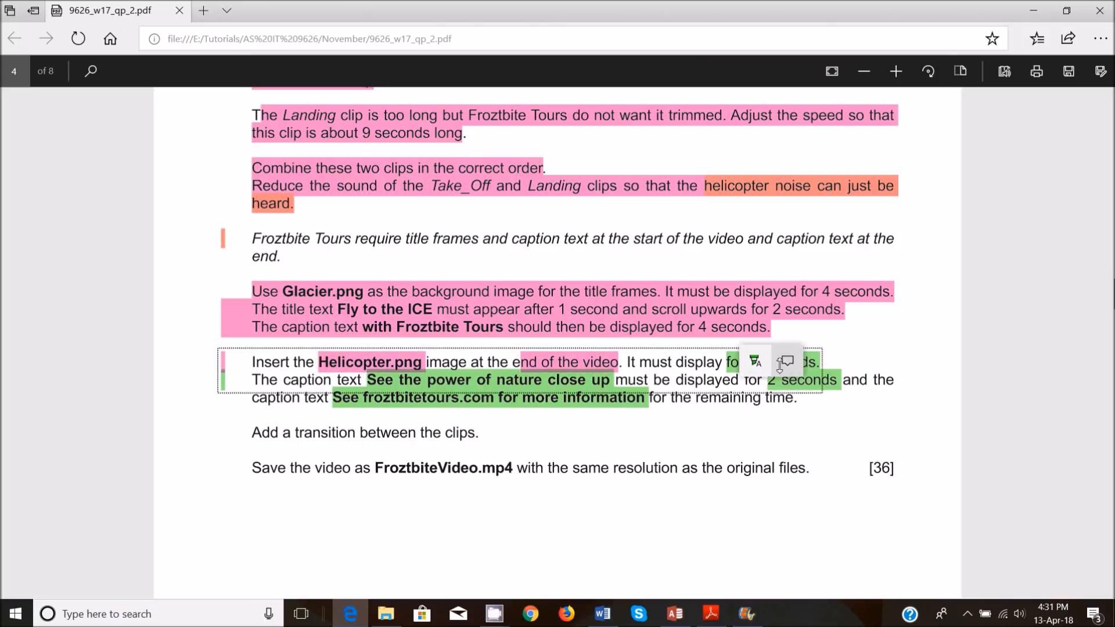
click(755, 361)
click(755, 476)
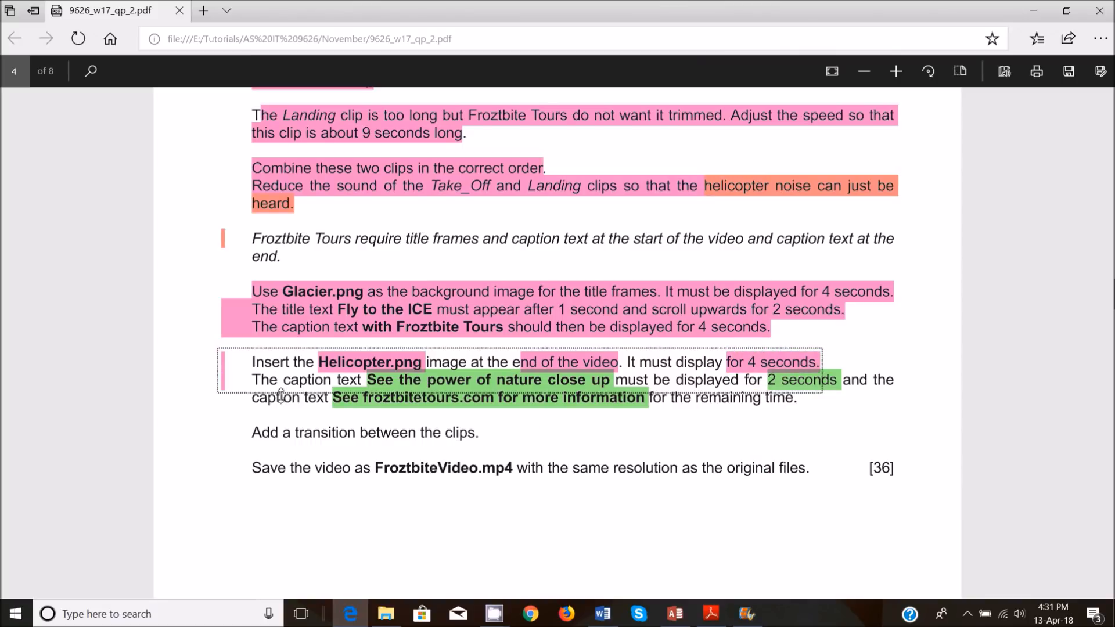
Step: Copy the caption text "See the power of nature close up" from the question paper
drag(370, 381, 591, 383)
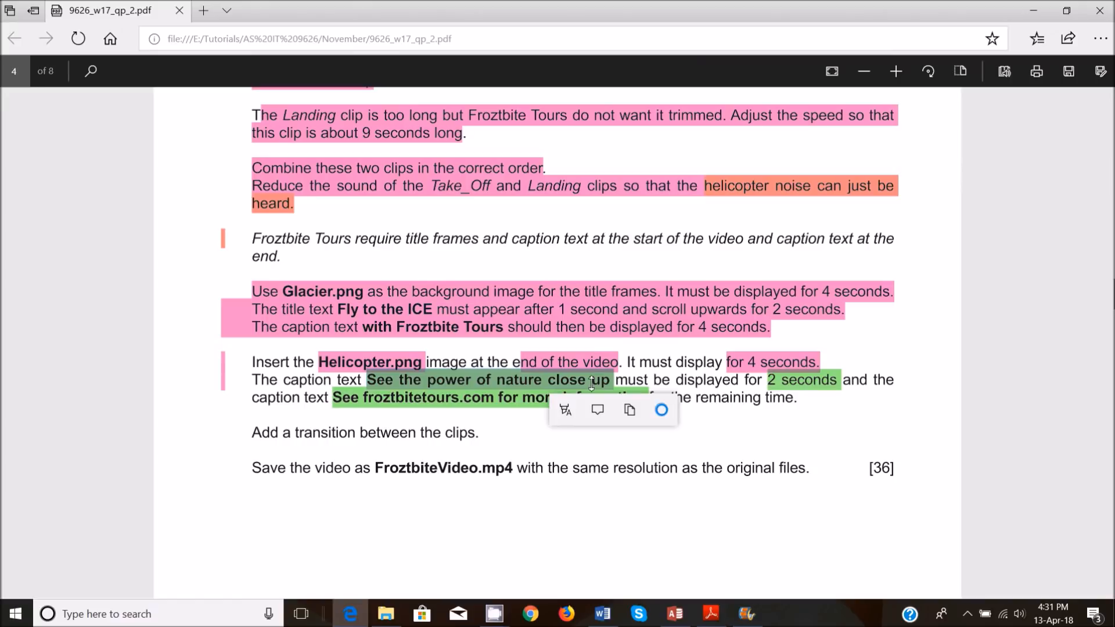
right_click(592, 383)
click(616, 476)
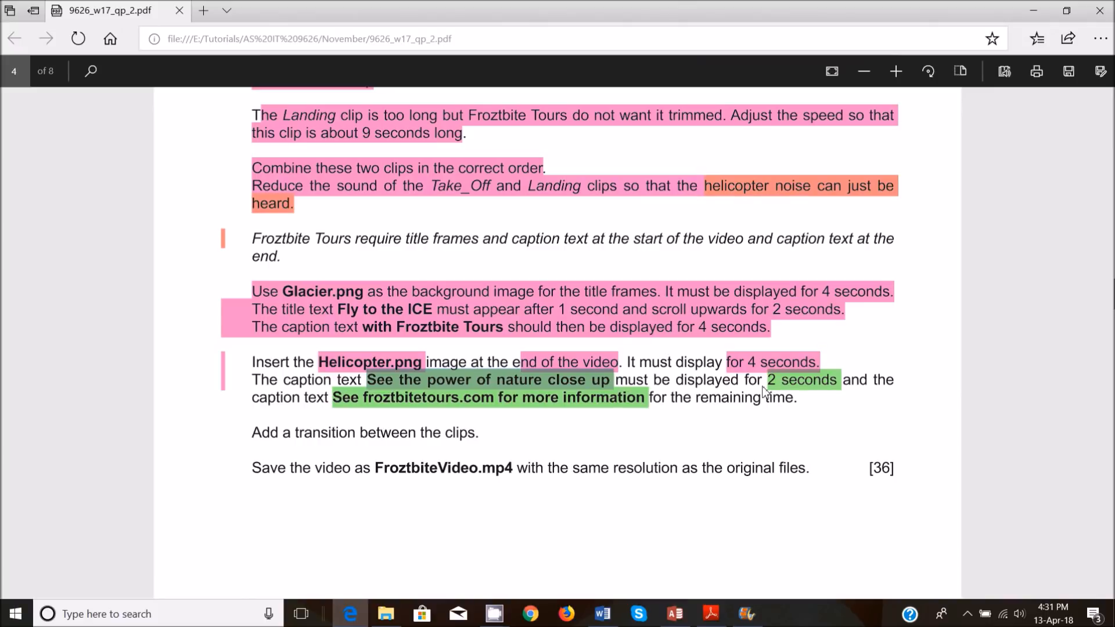
Step: Switch to Movie Maker and add a caption at the start of the helicopter image with a text duration of 2 seconds
click(747, 613)
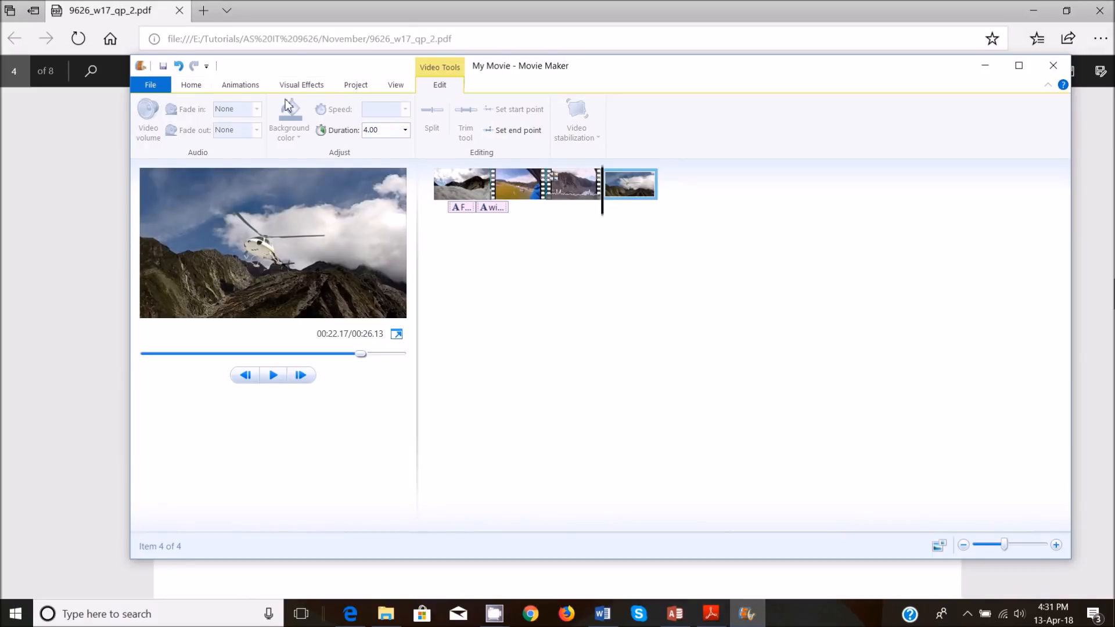
click(192, 85)
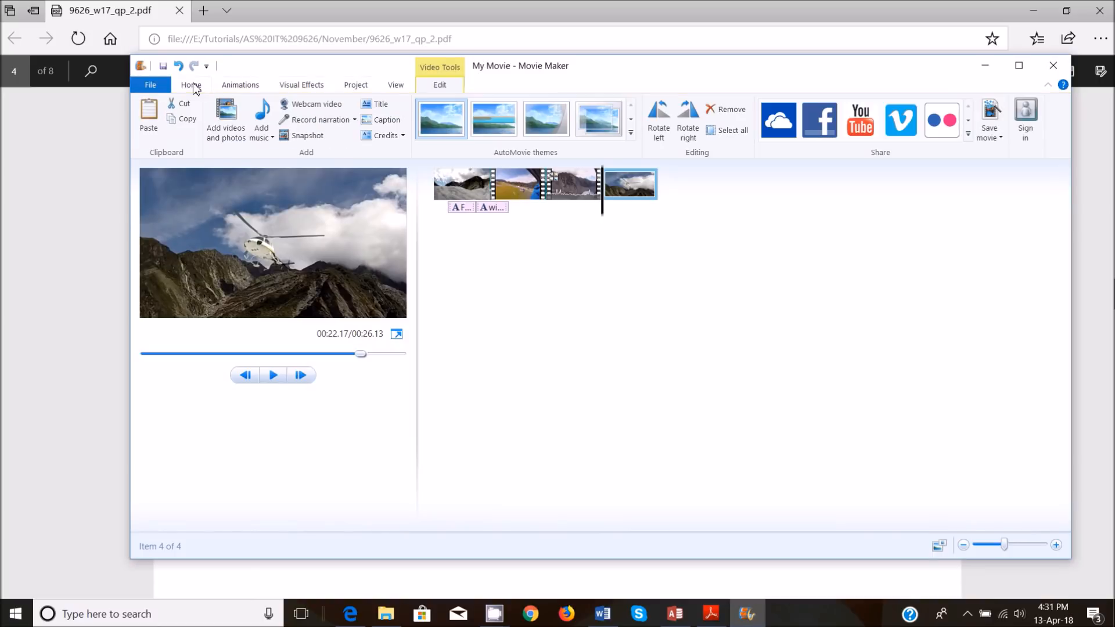
click(380, 122)
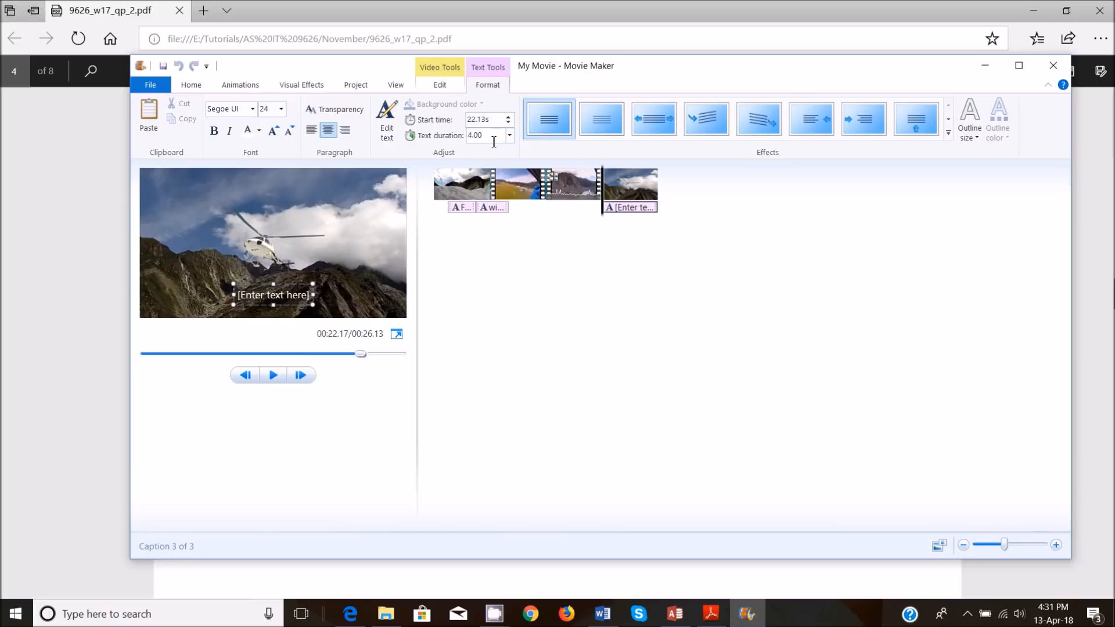
drag(468, 137, 493, 142)
key(Return)
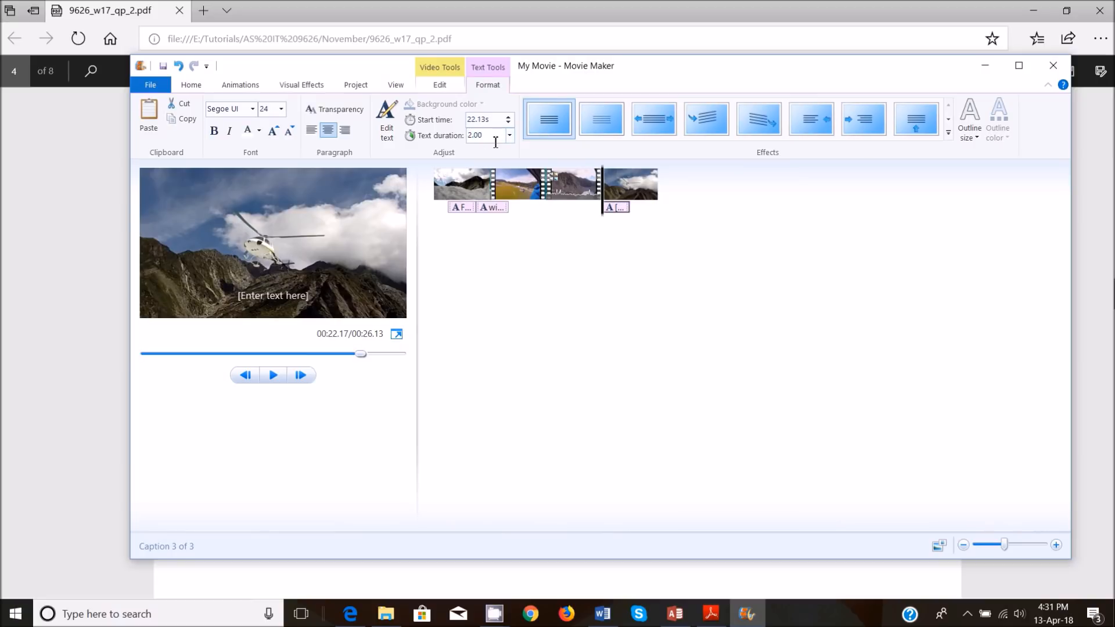
Step: Replace the caption placeholder with the copied text "See the power of nature close up", then widen and reposition its text box
double_click(275, 295)
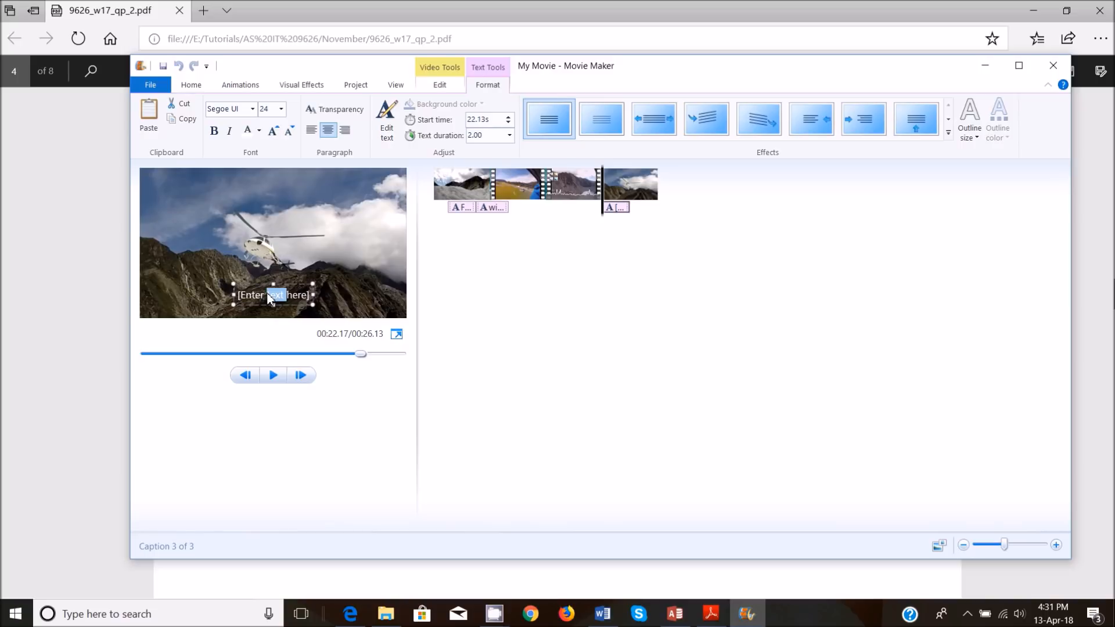
triple_click(273, 297)
key(ctrl+v)
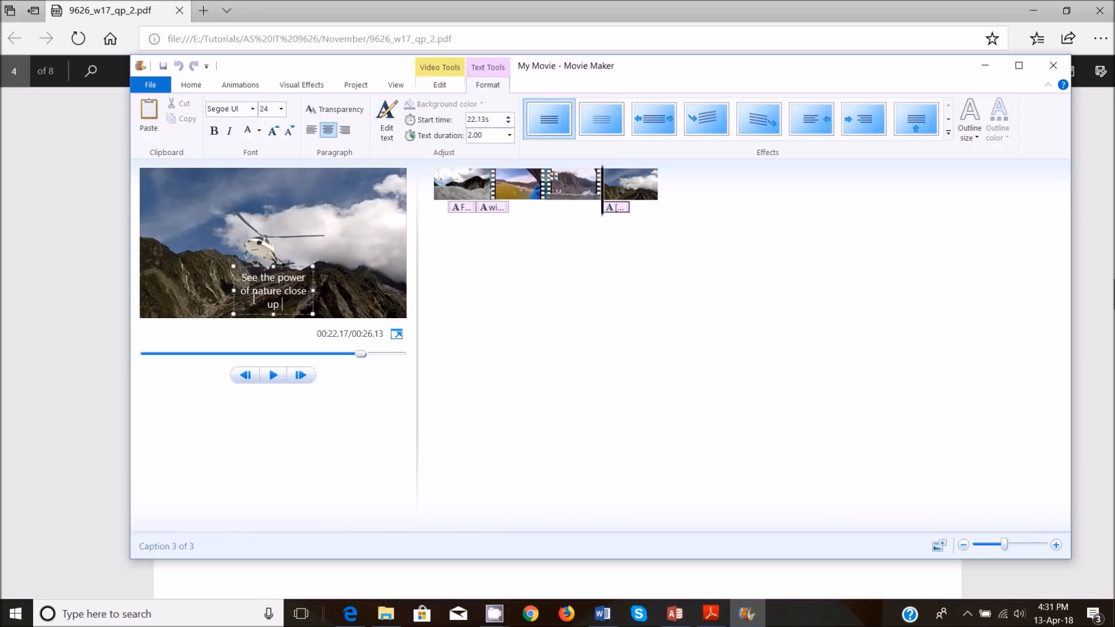
drag(235, 291, 196, 290)
drag(304, 269, 320, 277)
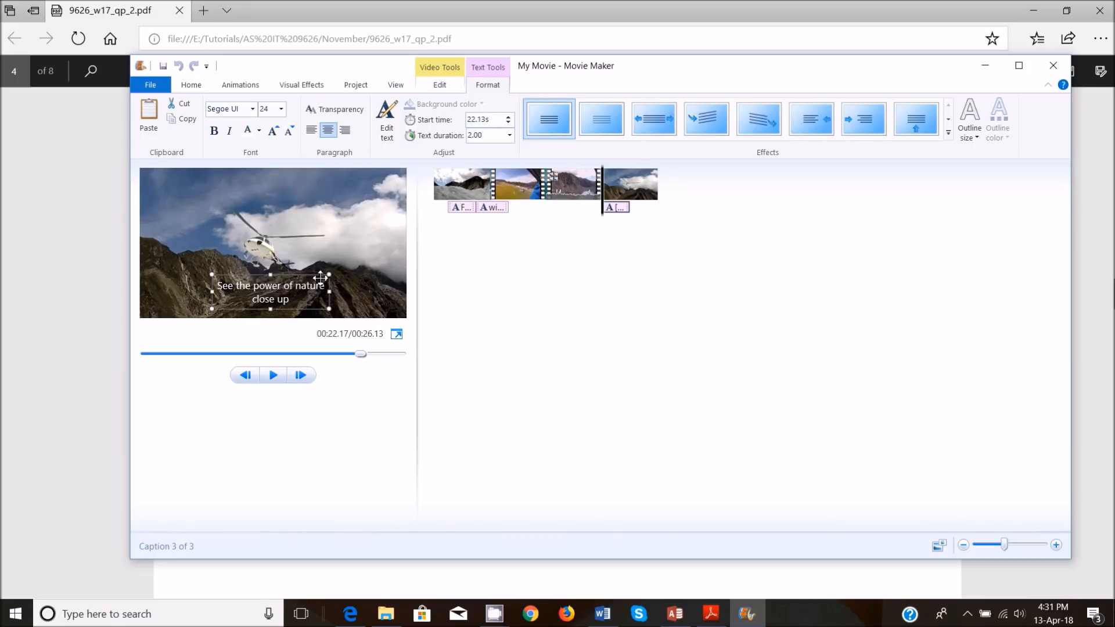
Step: Format the helicopter caption in Times New Roman at size 48, widening its box and centring it near the image's lower edge
click(235, 107)
text(Tiem)
text(m)
key(Return)
click(267, 106)
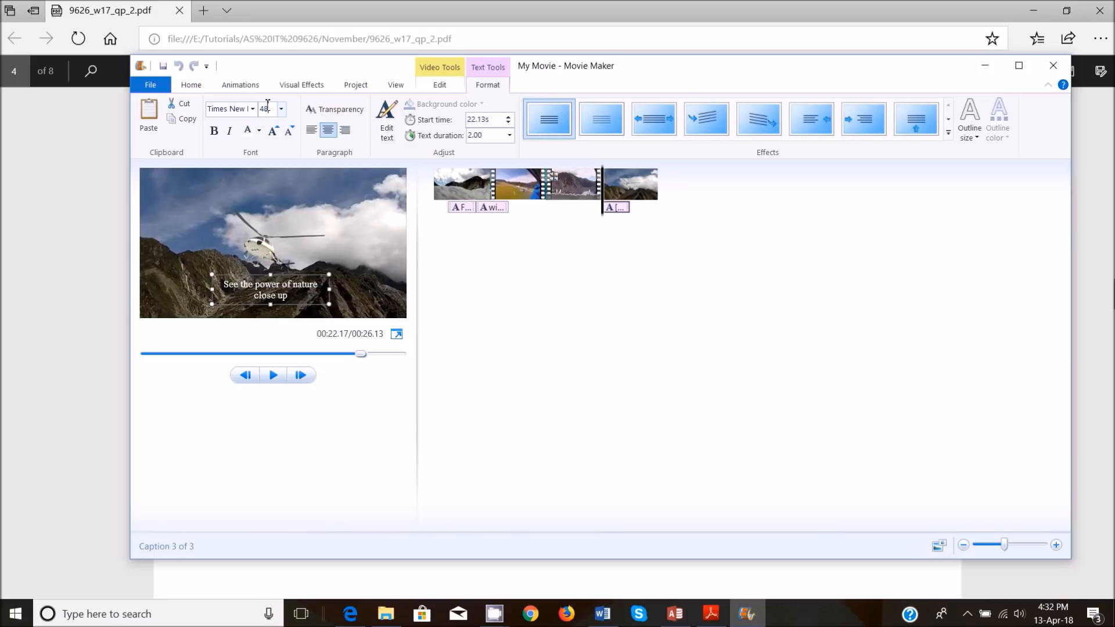
key(Return)
drag(279, 290, 364, 271)
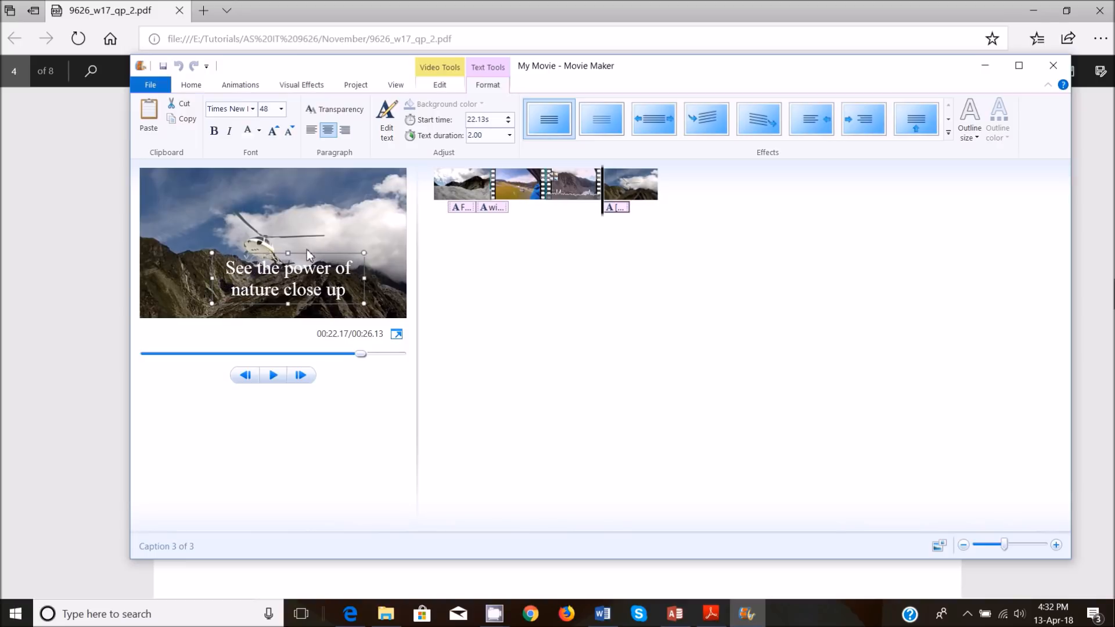
drag(307, 253, 294, 267)
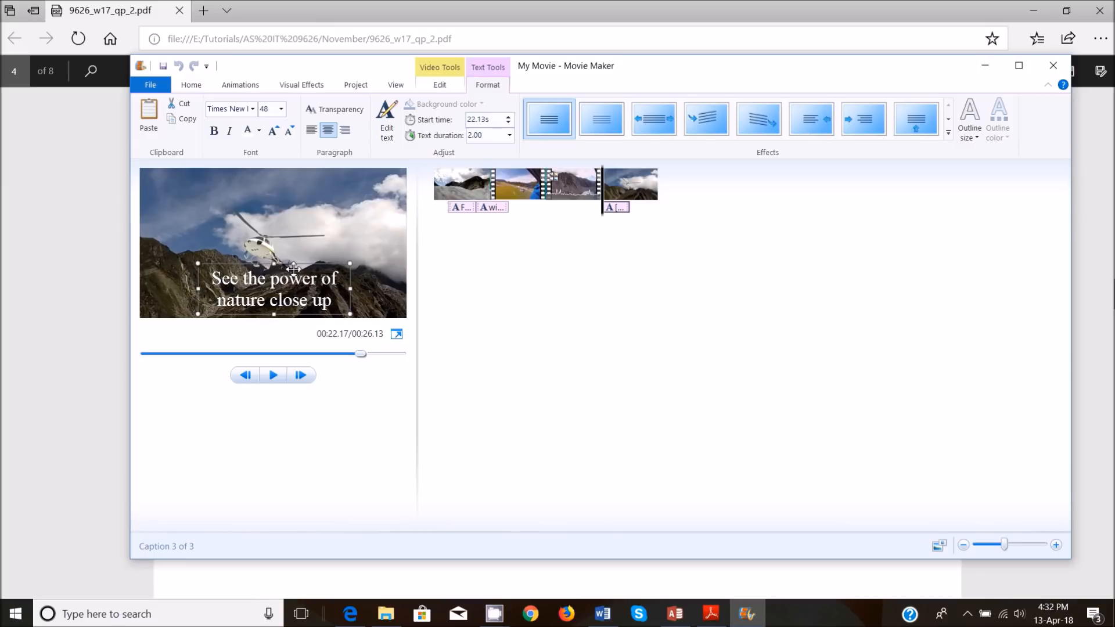
click(395, 266)
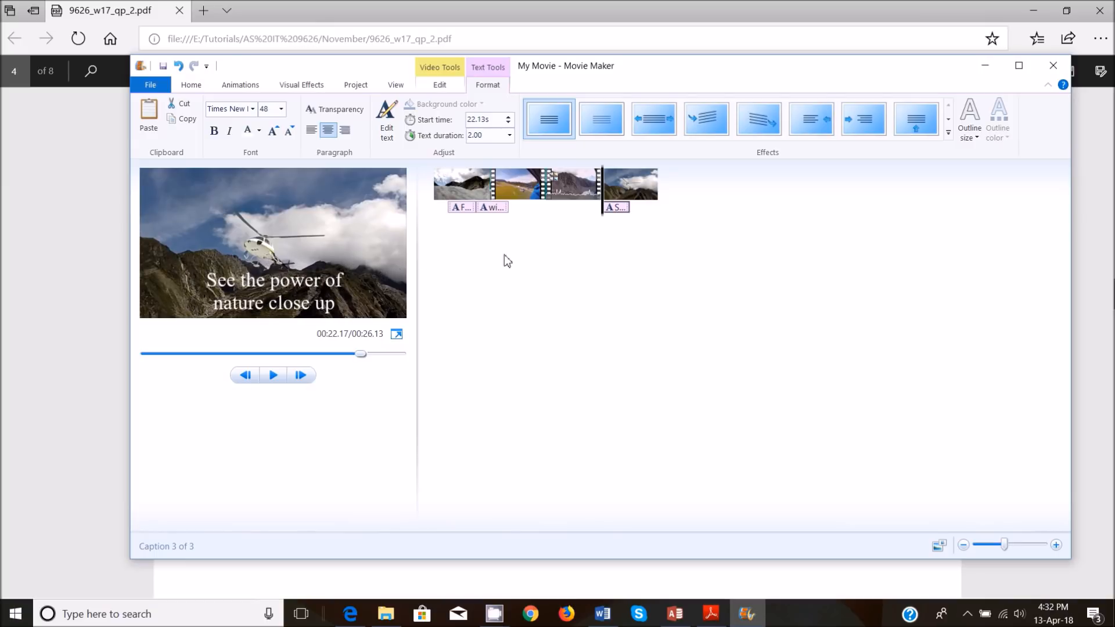
Step: Switch to the question paper PDF and recolour the "See the power of nature close up" and "2 seconds" highlights pink
click(350, 613)
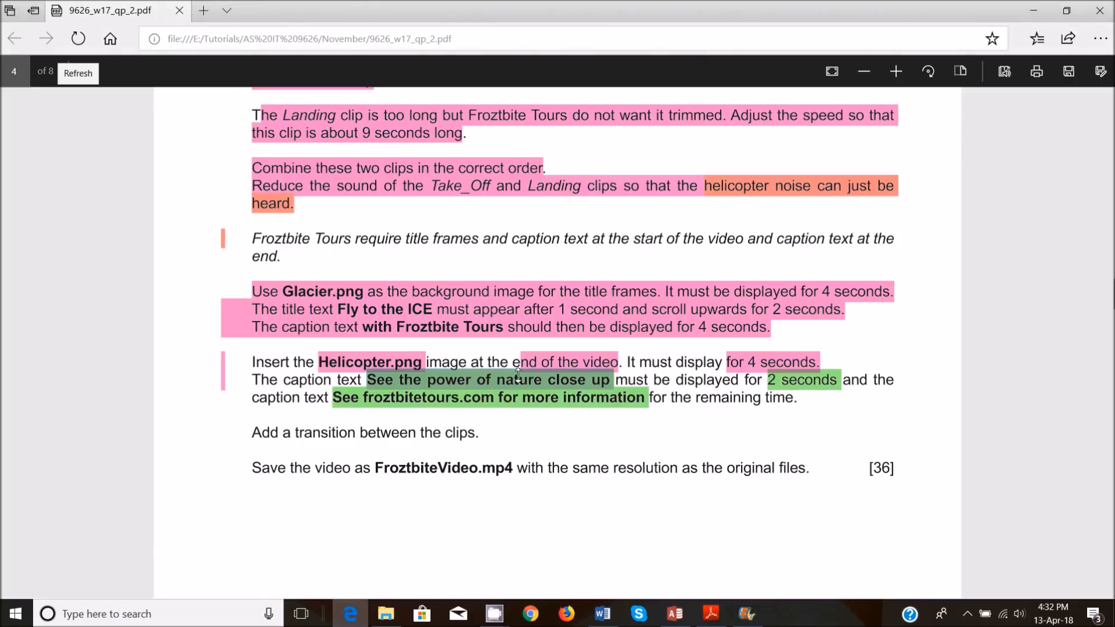
click(478, 377)
click(461, 375)
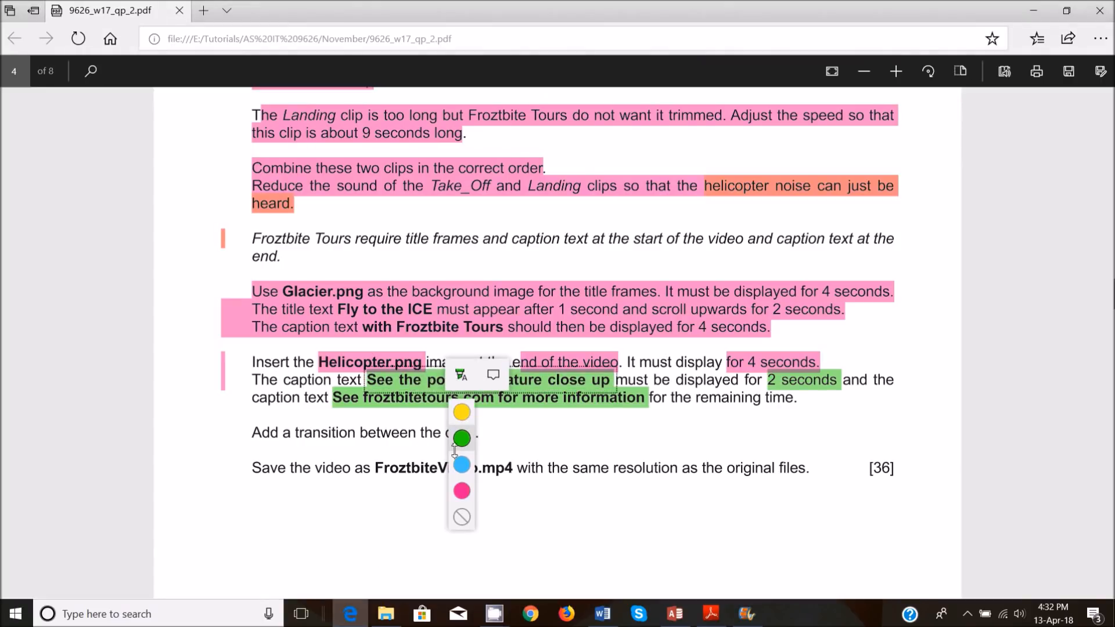
click(462, 491)
click(800, 382)
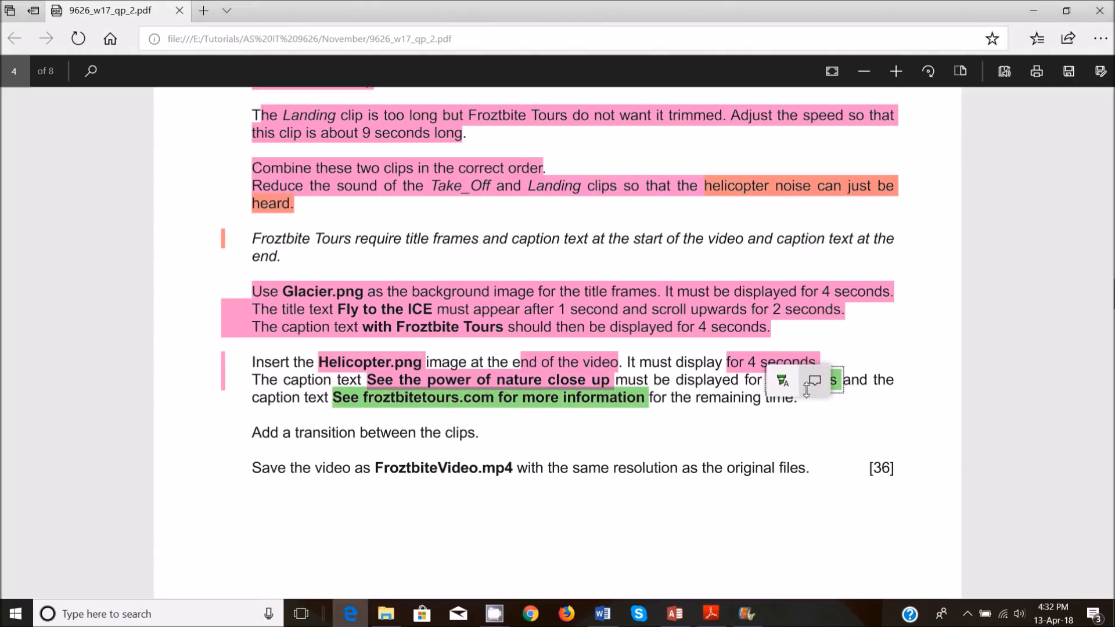
click(782, 381)
click(784, 495)
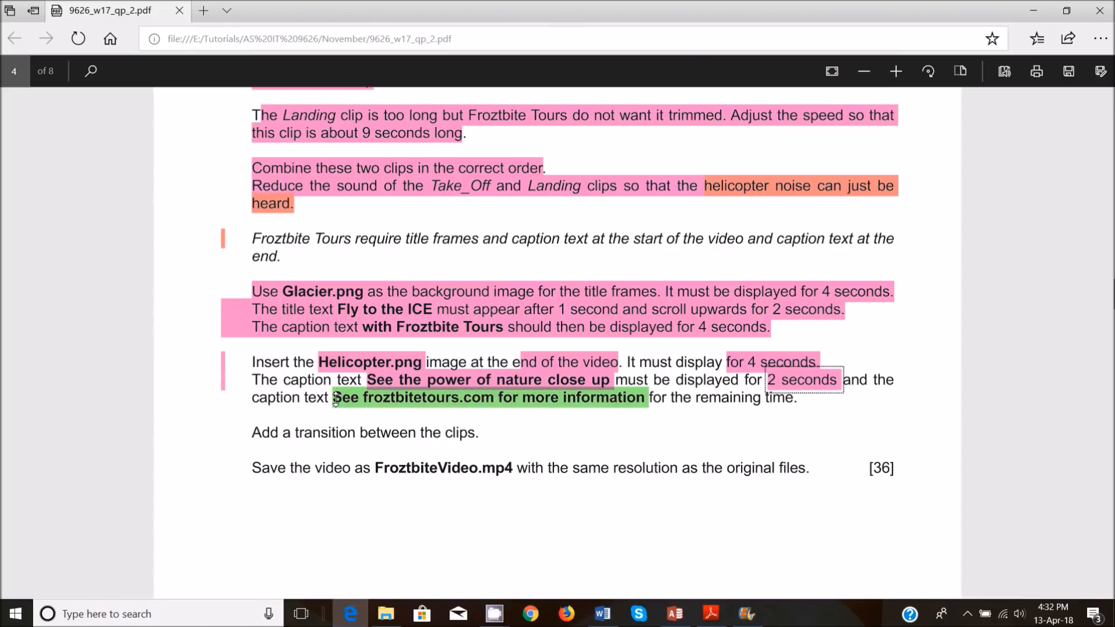
Step: Copy the caption text "See froztbitetours.com for more information" from the question paper
drag(335, 400, 401, 395)
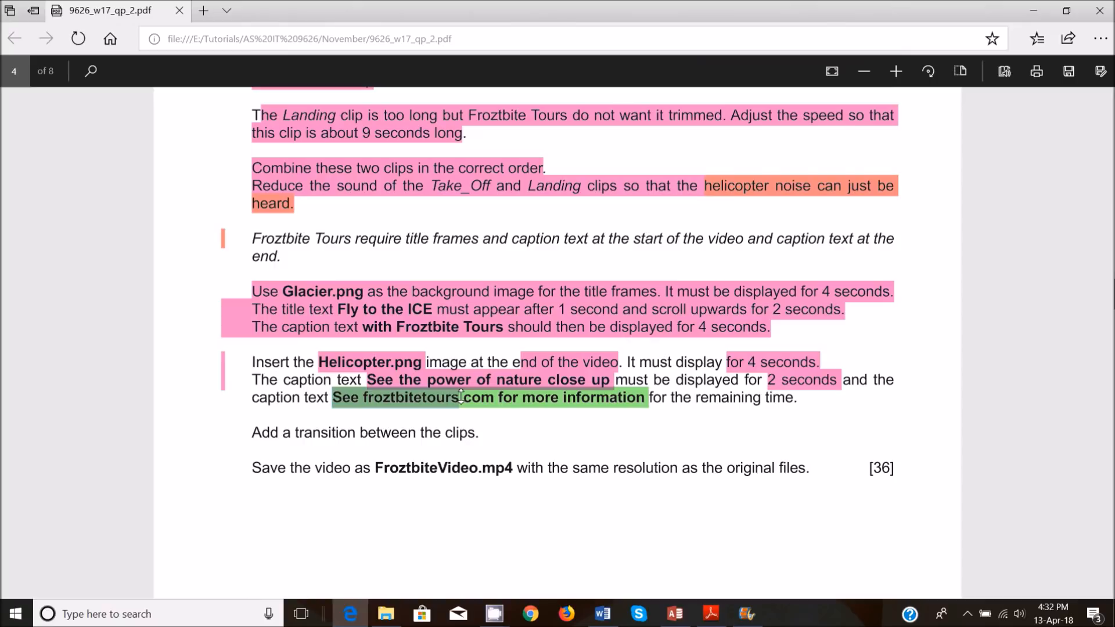
drag(465, 398, 593, 397)
right_click(580, 398)
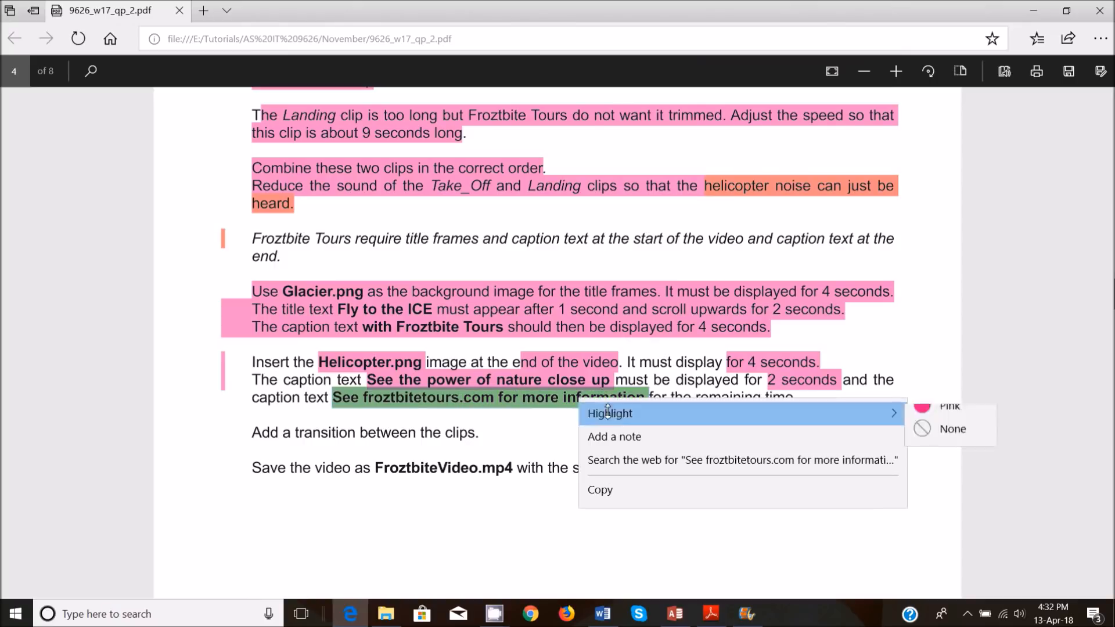
click(597, 490)
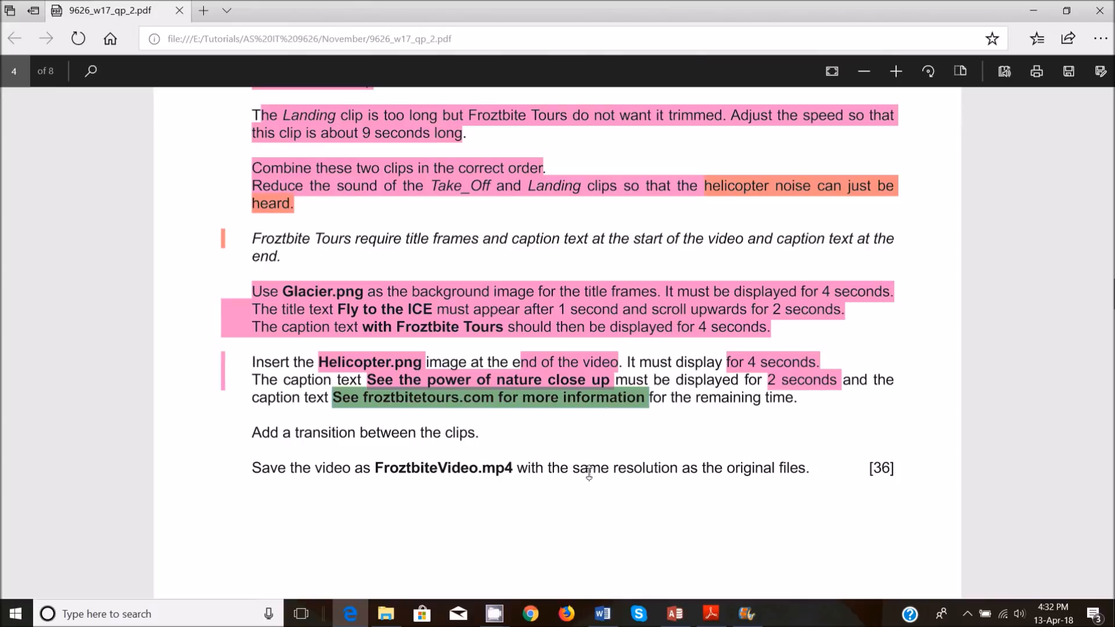
Step: Switch to Movie Maker and check where the "See the power of nature close up" caption starts and ends on the helicopter image
mouse_move(746, 614)
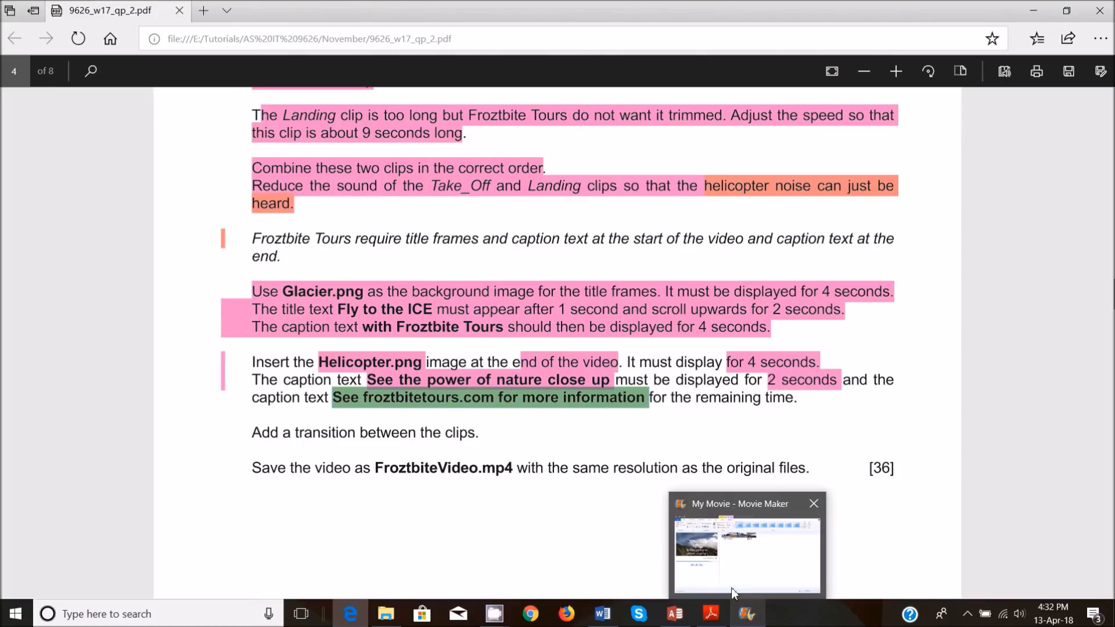
mouse_move(748, 550)
click(747, 550)
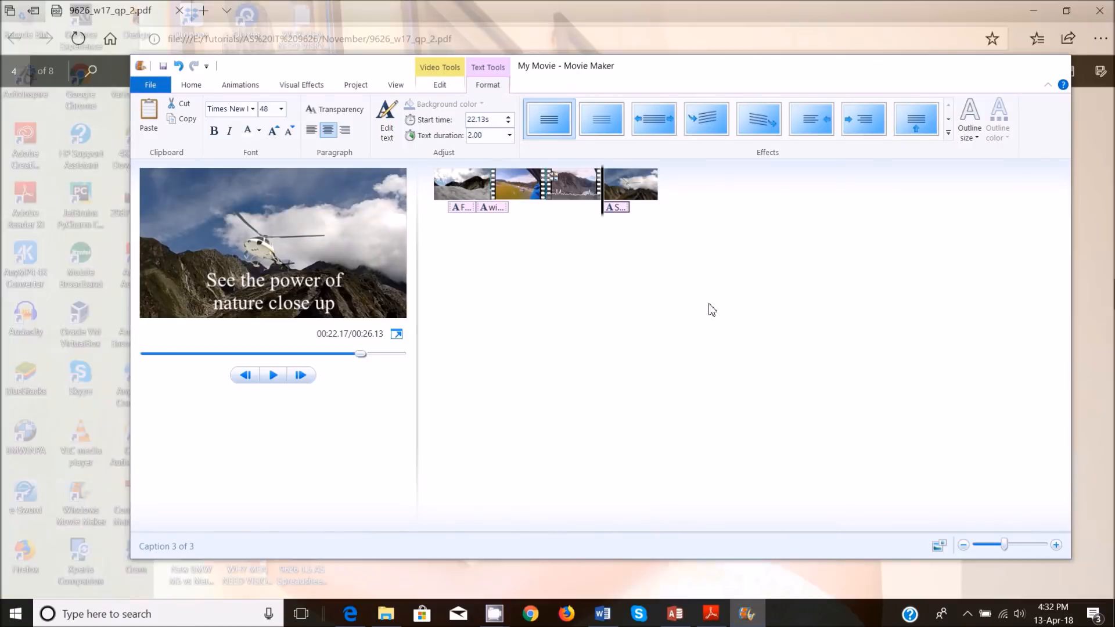
drag(603, 219, 630, 220)
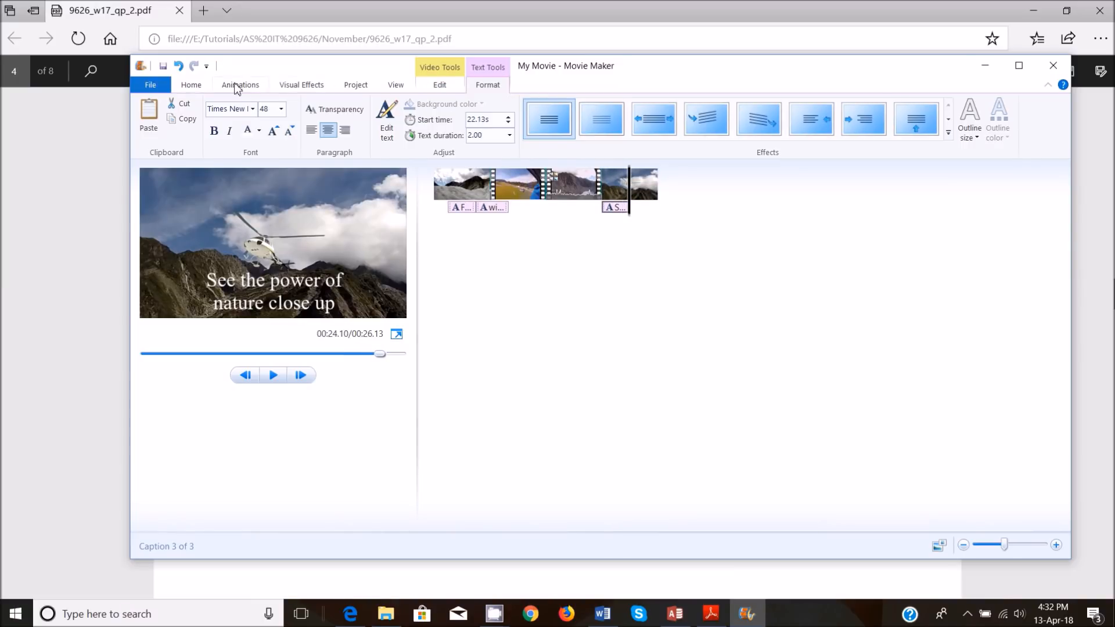
click(191, 84)
click(387, 120)
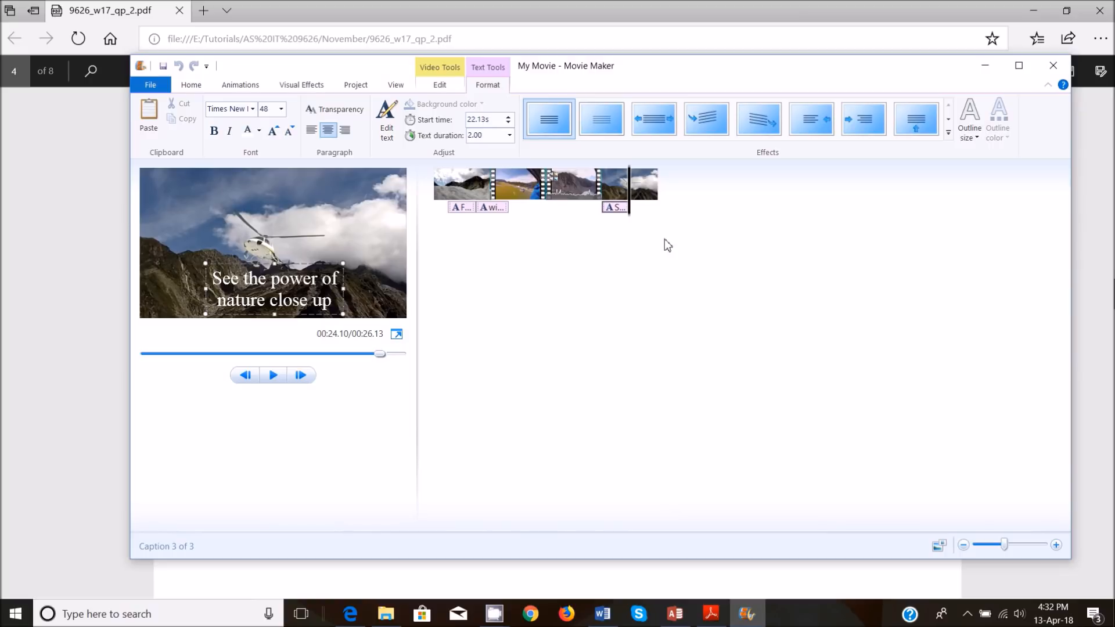
drag(630, 219, 629, 219)
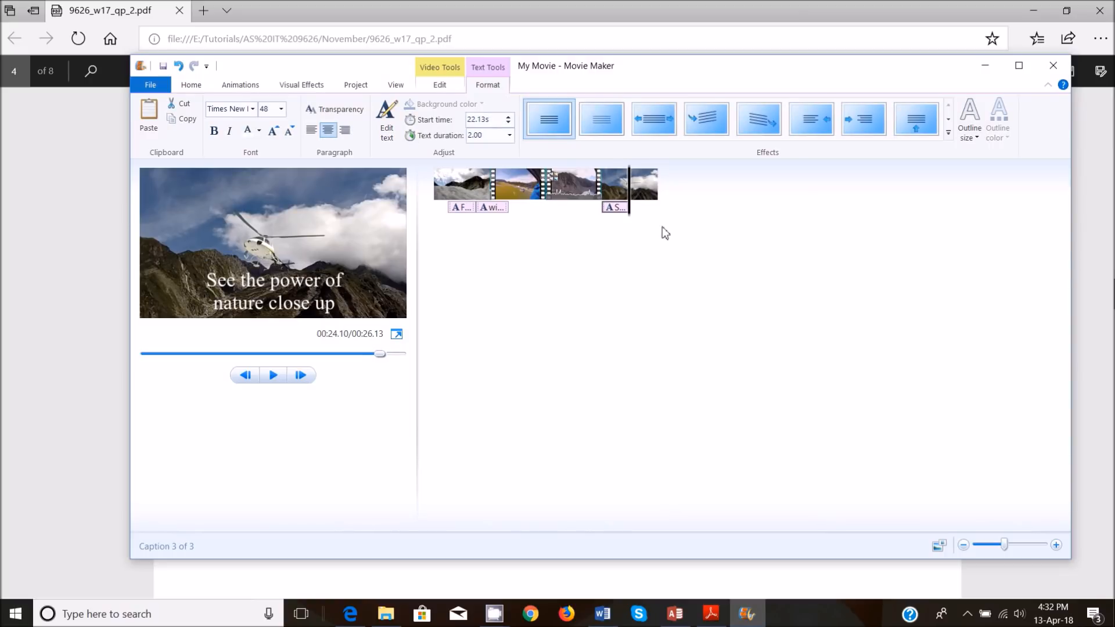
click(614, 209)
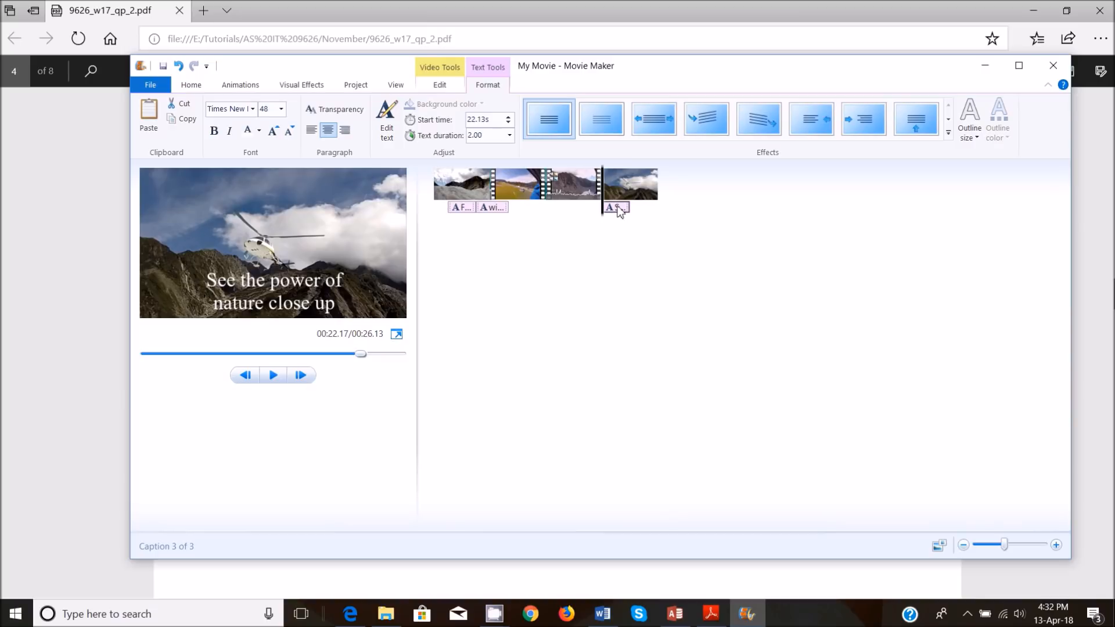
click(620, 211)
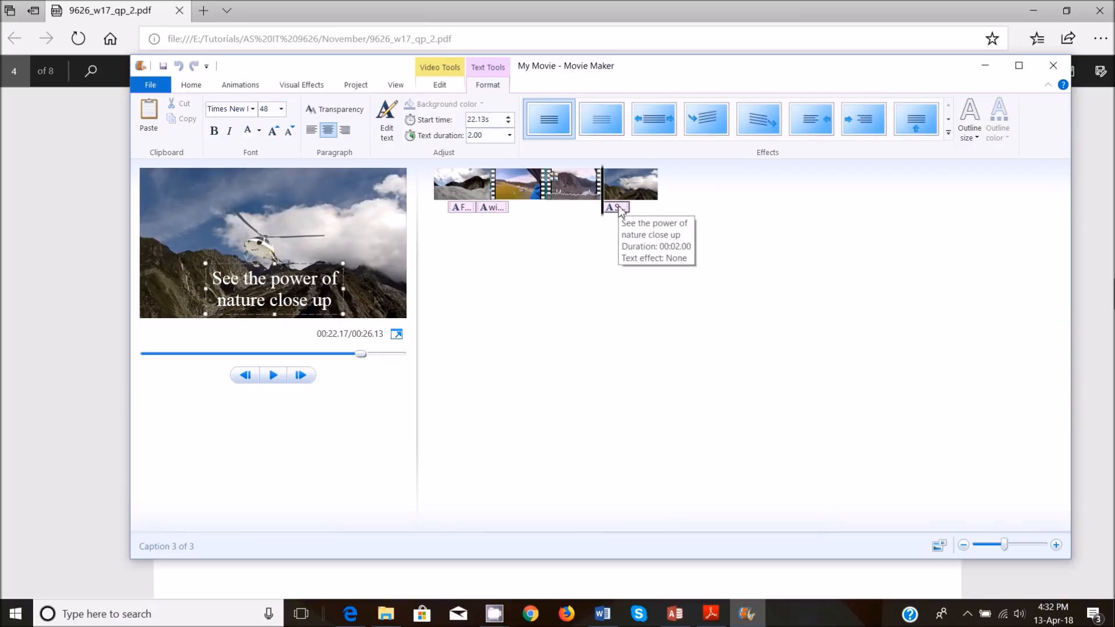
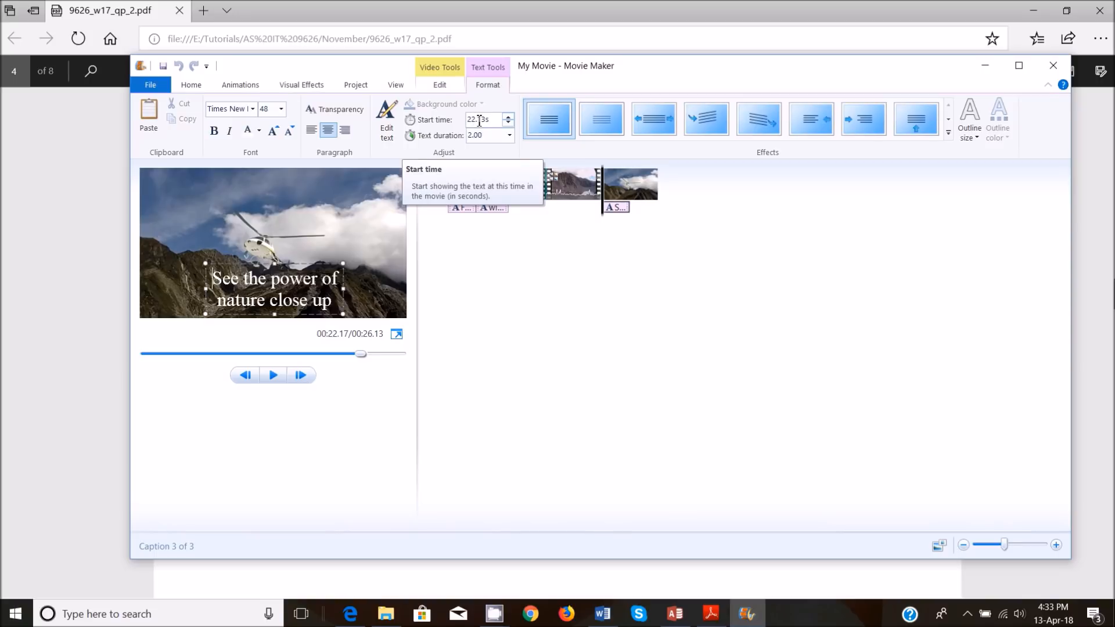
Step: Add a new caption placeholder on the helicopter image just after the "See the power of nature close up" caption ends
drag(603, 223, 632, 228)
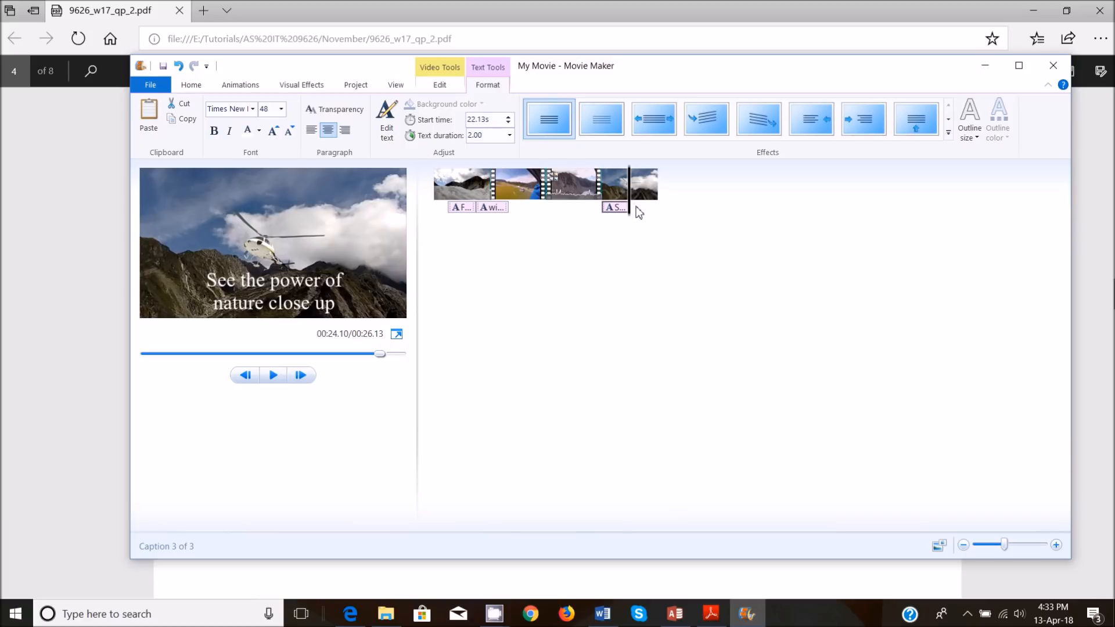
click(632, 195)
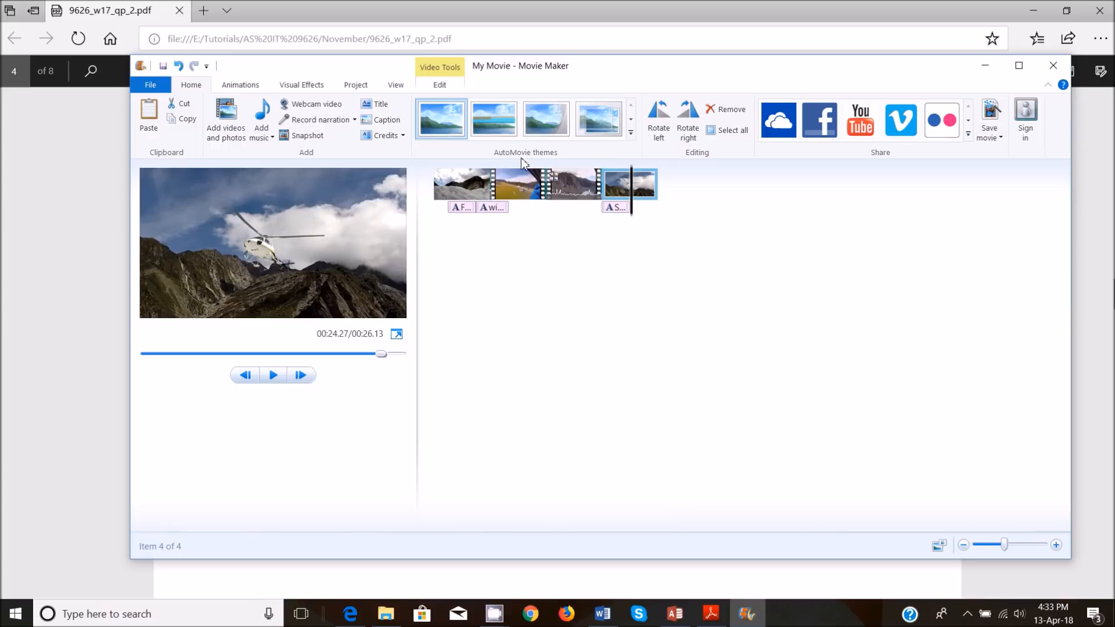
click(387, 120)
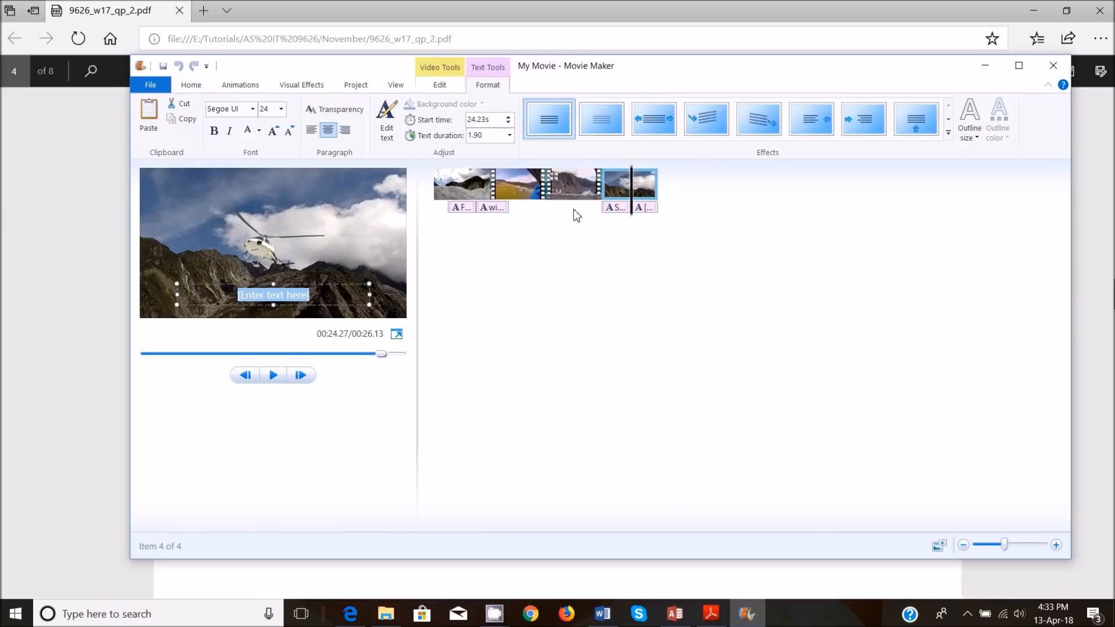
click(642, 208)
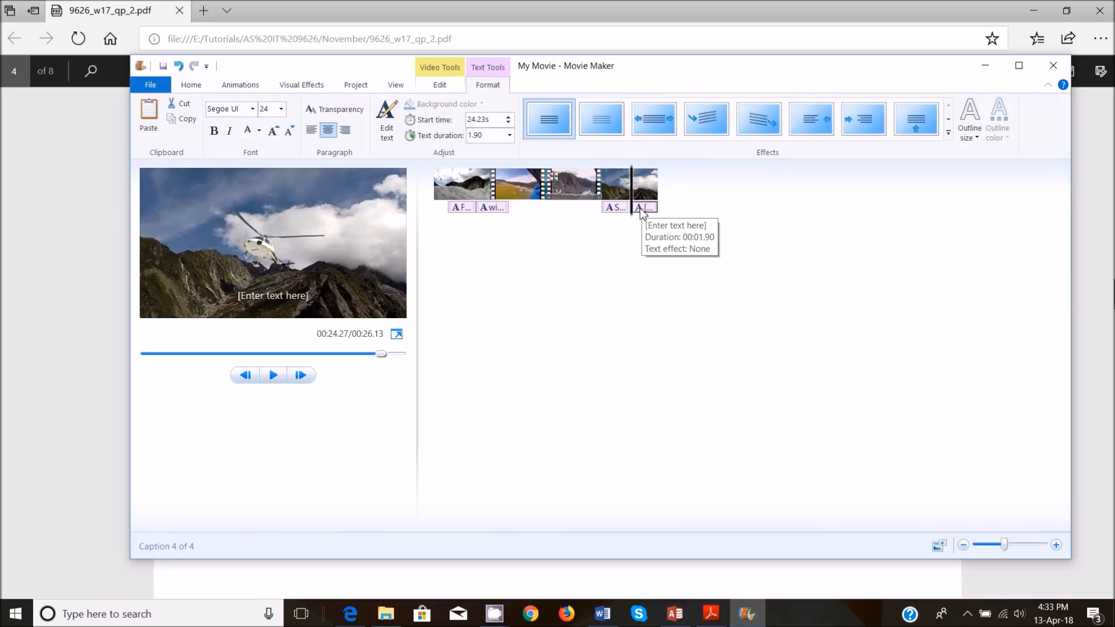
Step: Set the new placeholder caption's start time to 24.17 s, comparing it with the preceding caption's timing
click(620, 209)
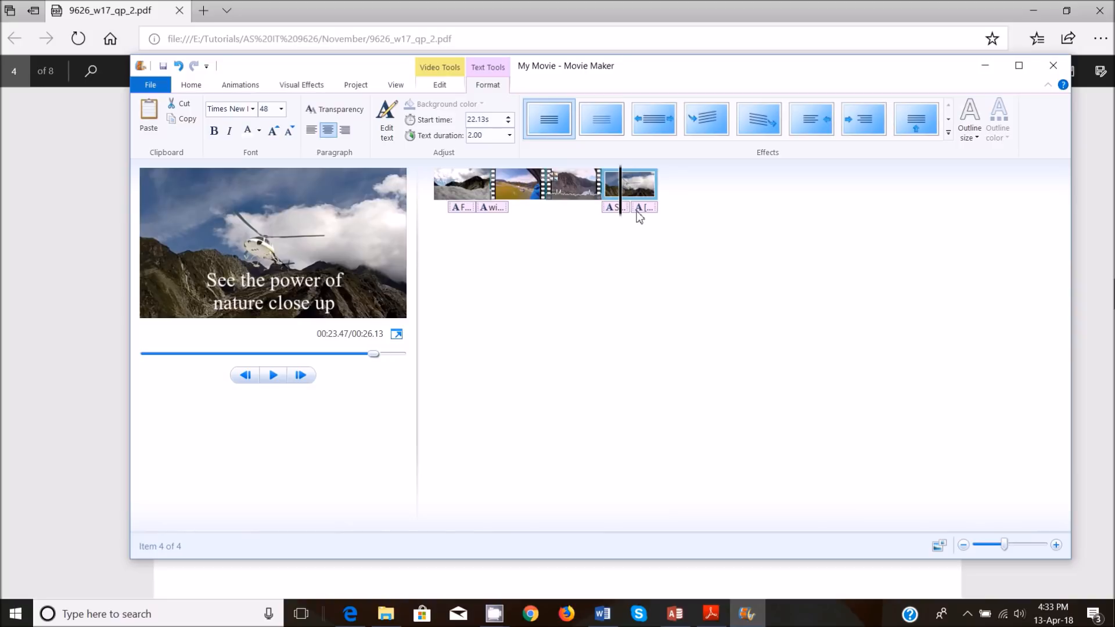
click(636, 211)
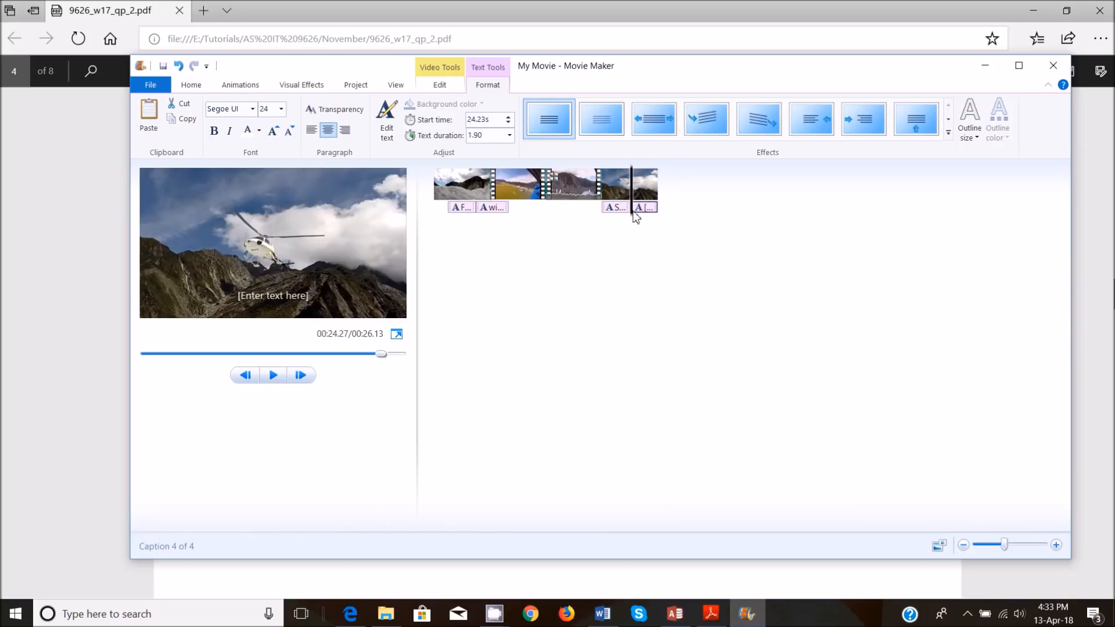
click(619, 209)
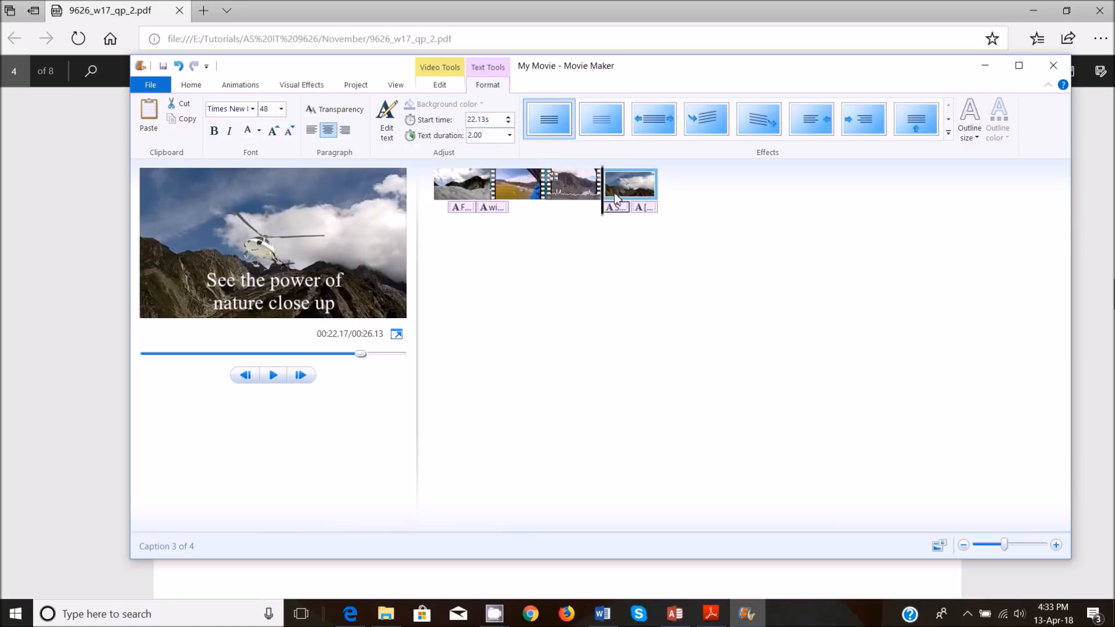
click(654, 209)
double_click(487, 120)
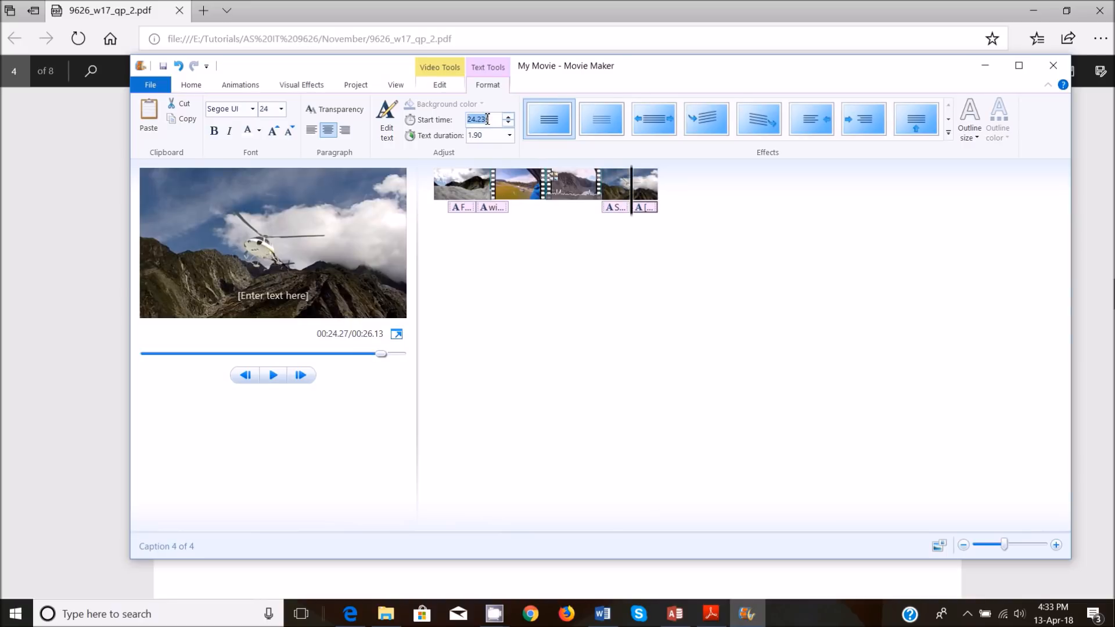
text(24.17)
key(Return)
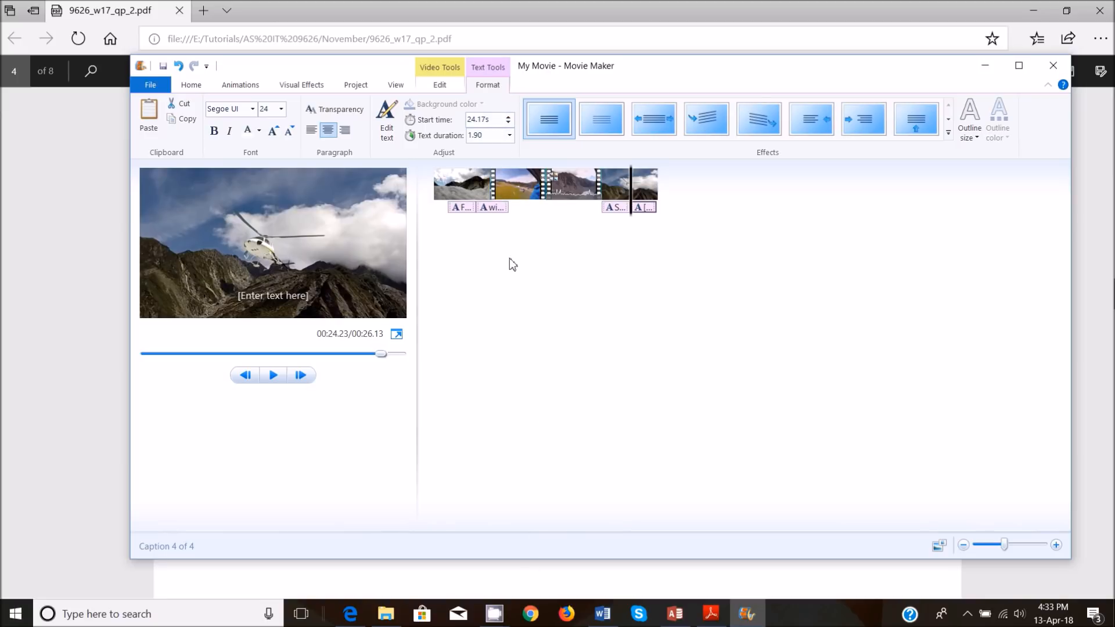
Step: Delete the second placeholder caption on the helicopter image and insert a fresh one at the current playback point
click(654, 187)
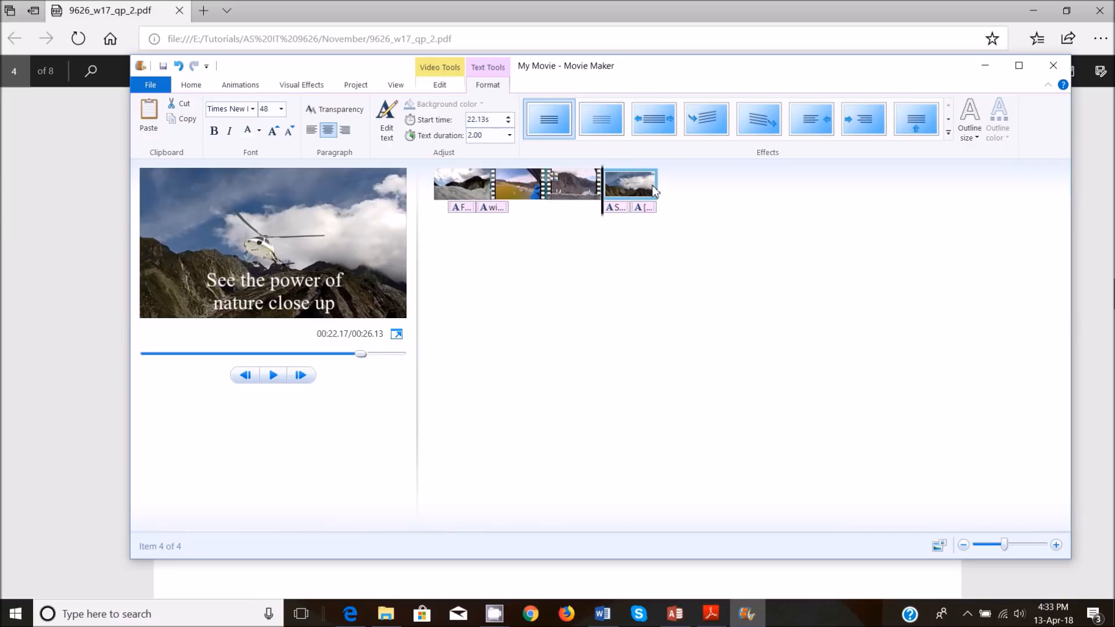
click(643, 208)
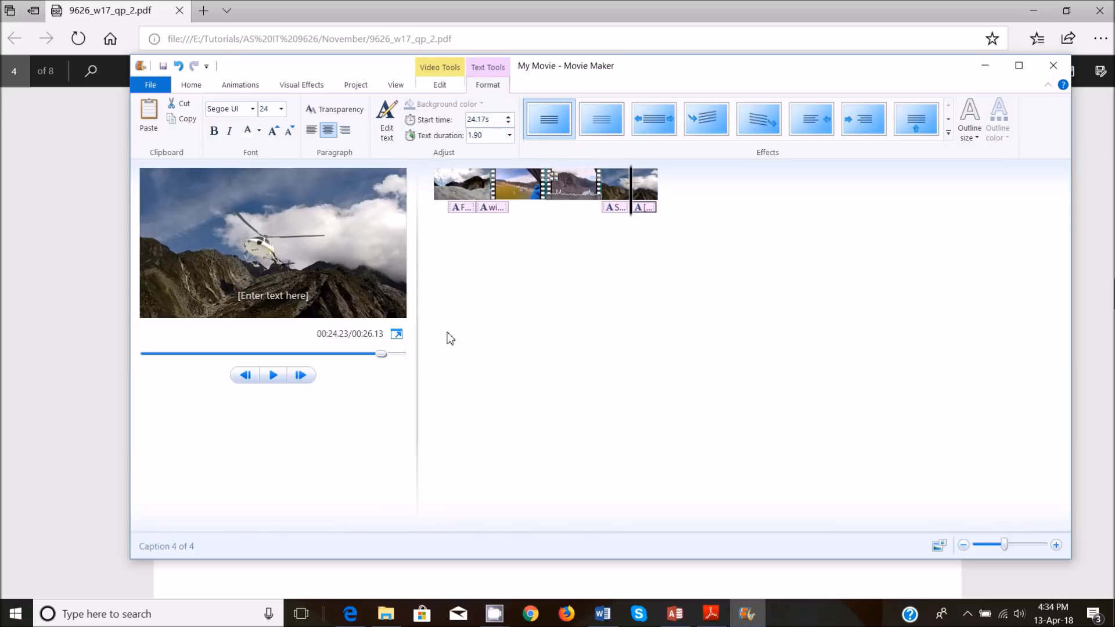
drag(380, 354, 419, 356)
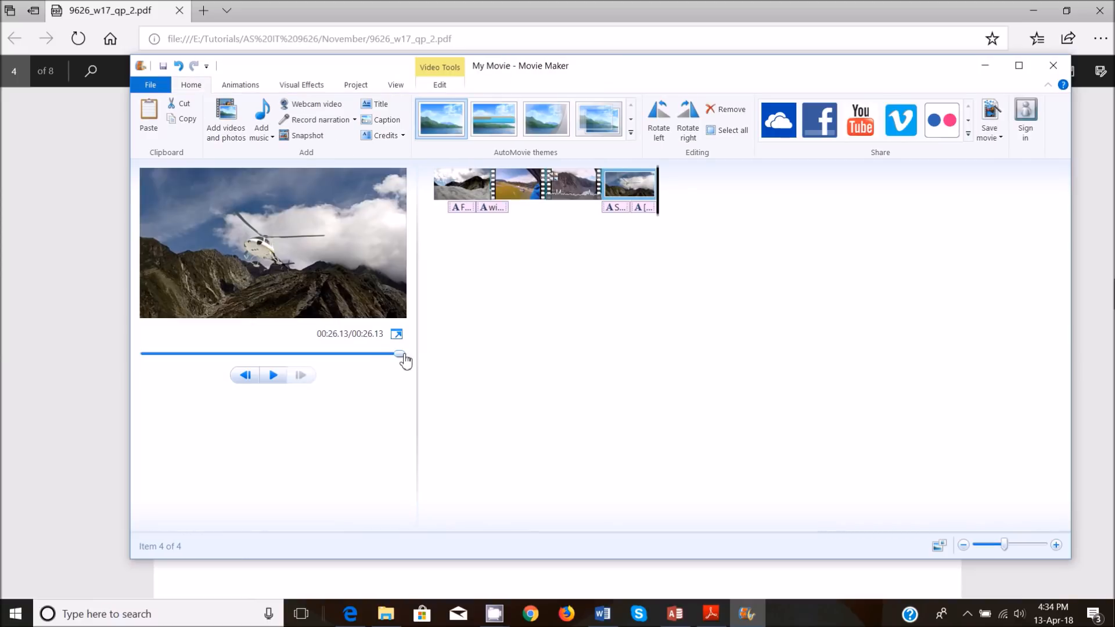
click(638, 209)
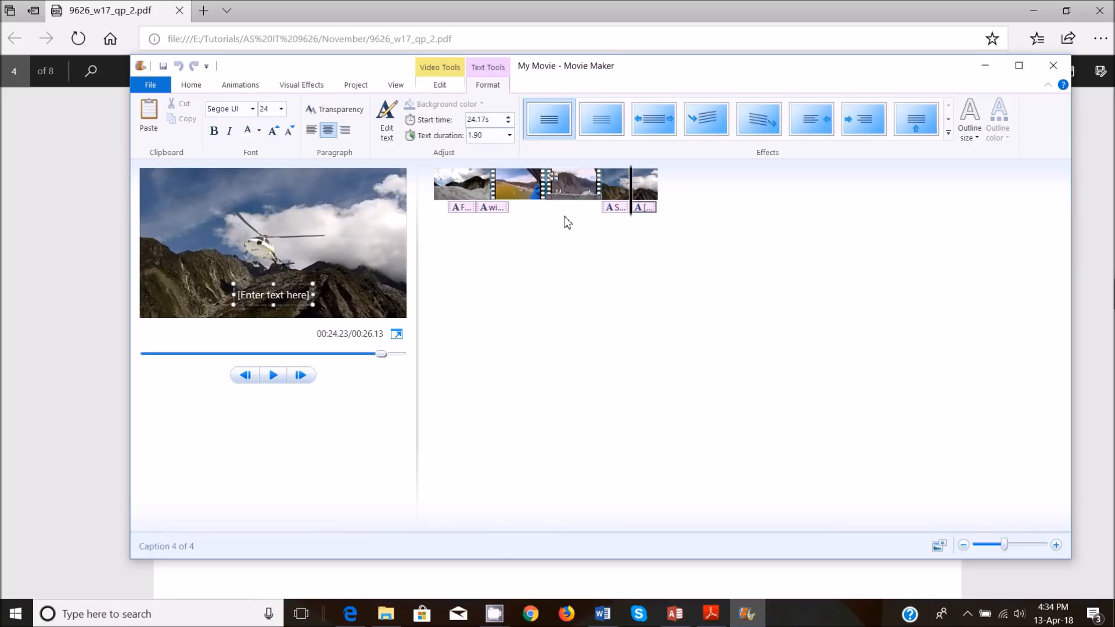
click(646, 209)
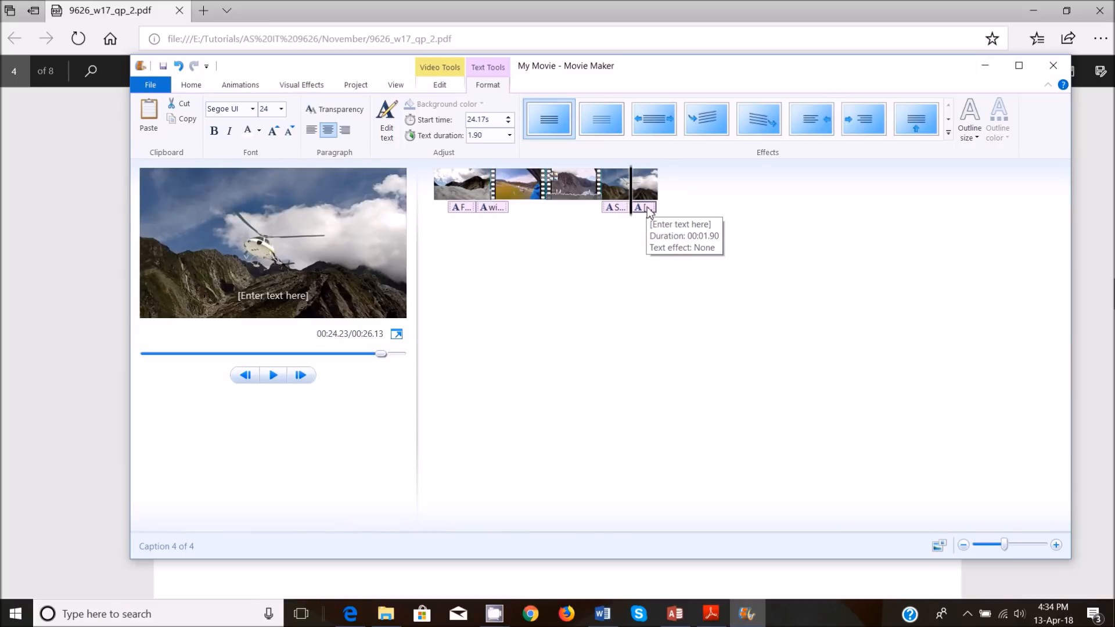
key(Delete)
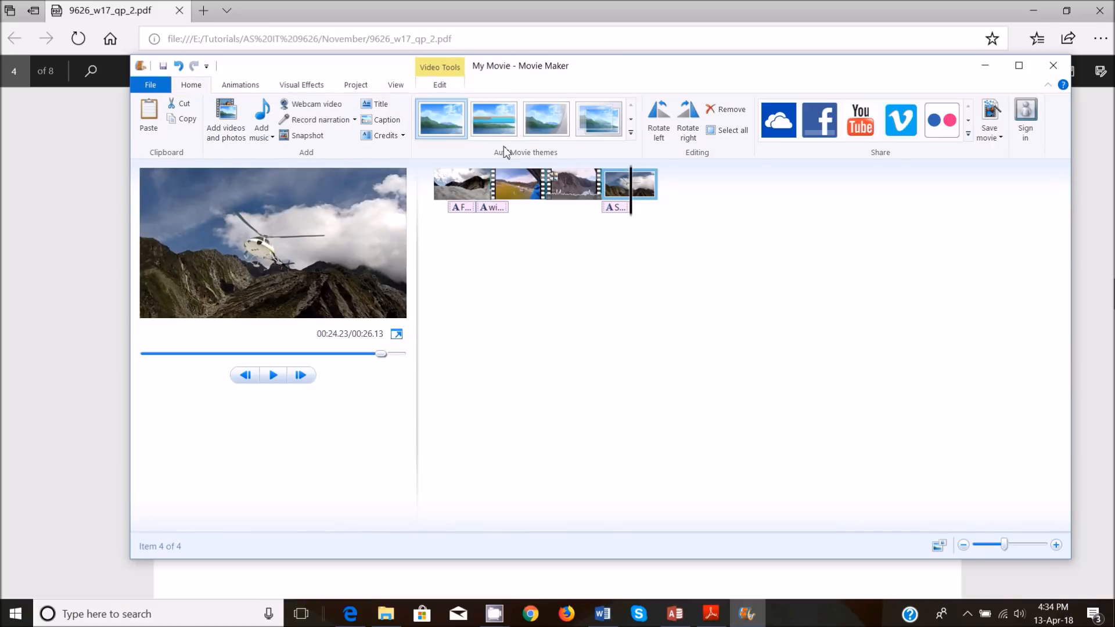
click(381, 120)
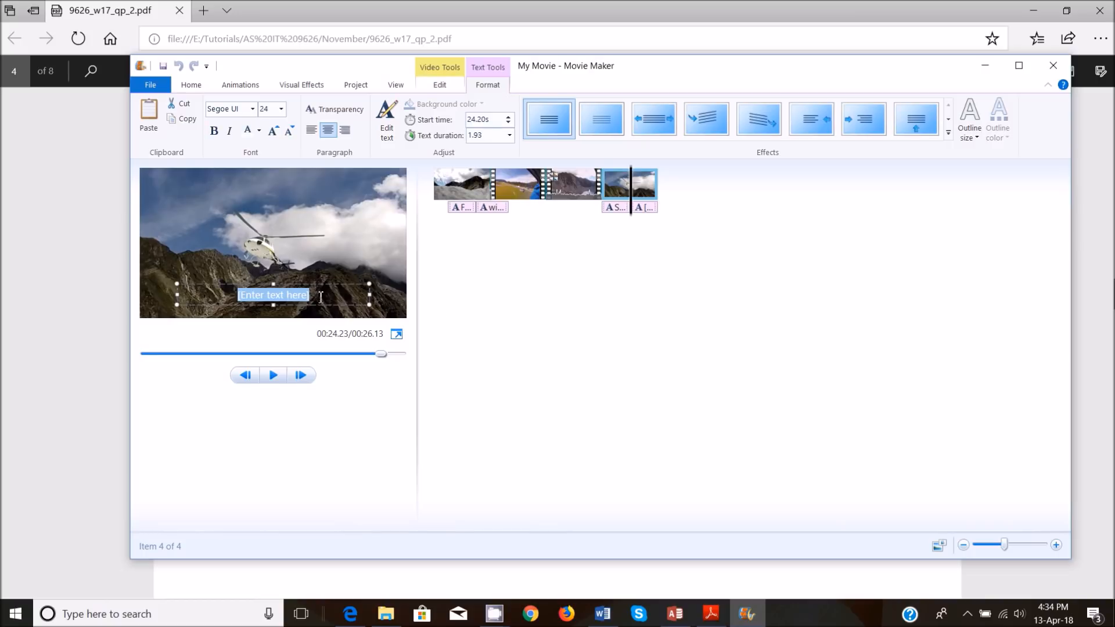
Step: Copy "See froztbitetours.com for more information" from the question paper and paste it over the new caption's placeholder in Movie Maker
click(350, 614)
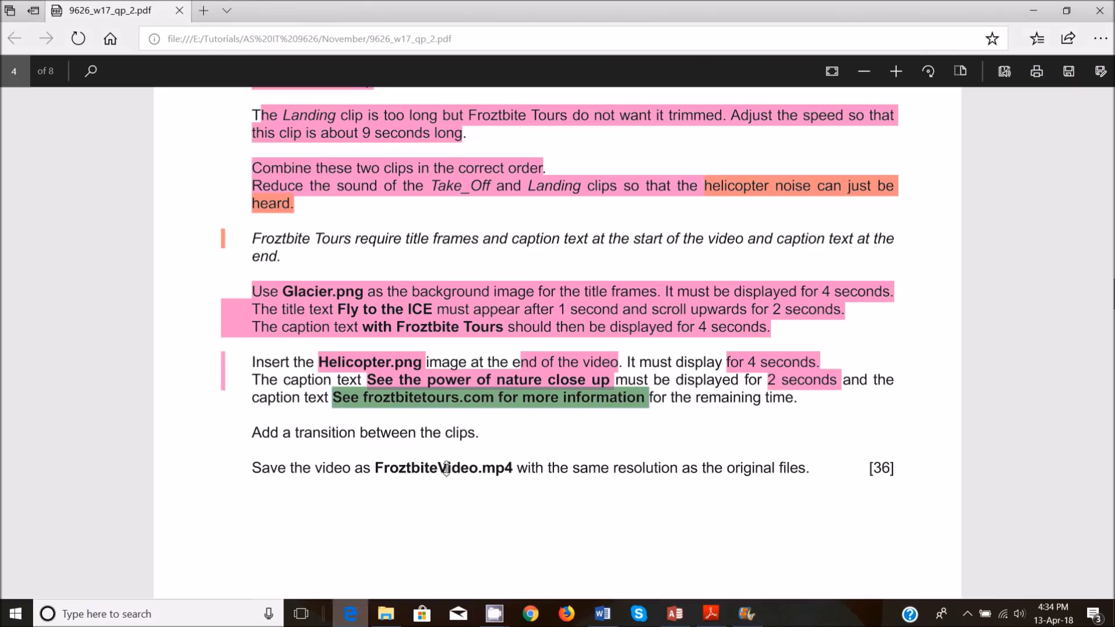
right_click(550, 399)
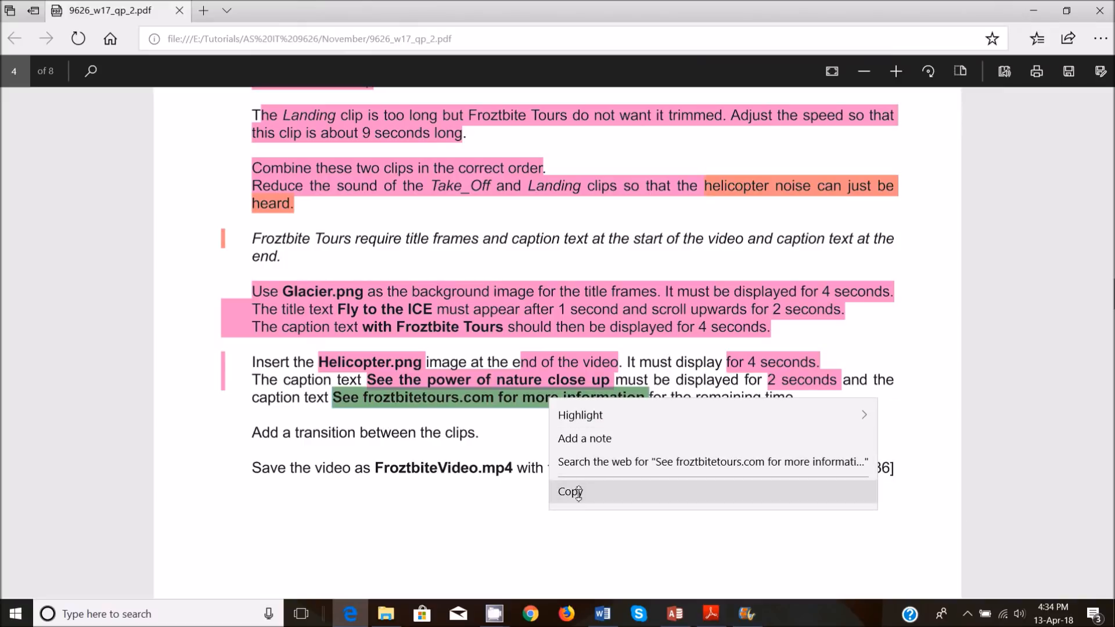
click(552, 488)
click(744, 613)
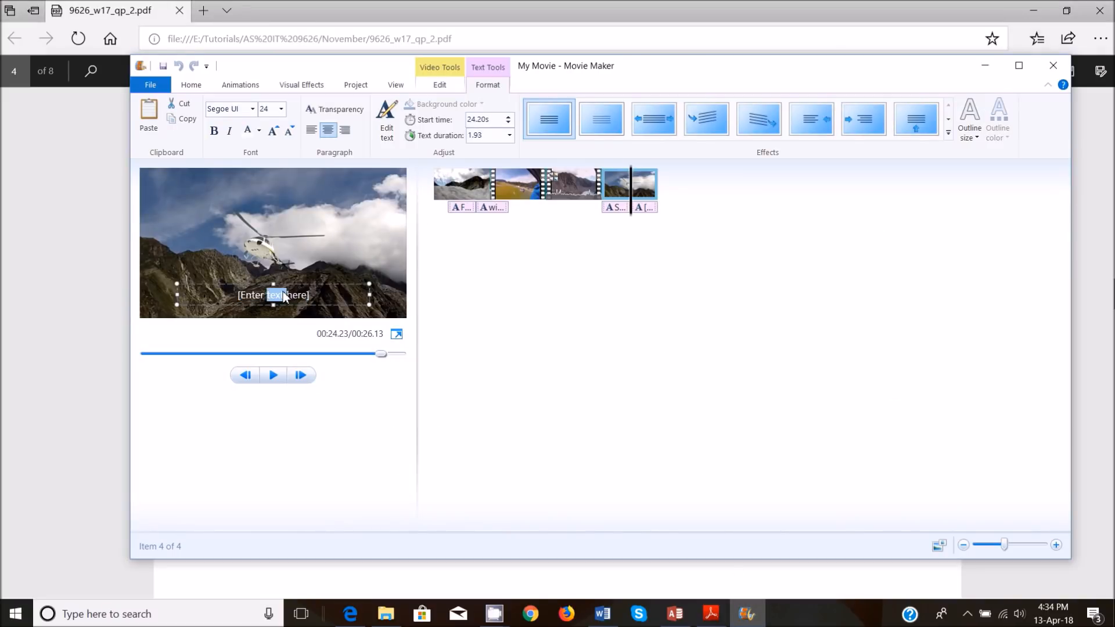
key(ctrl+v)
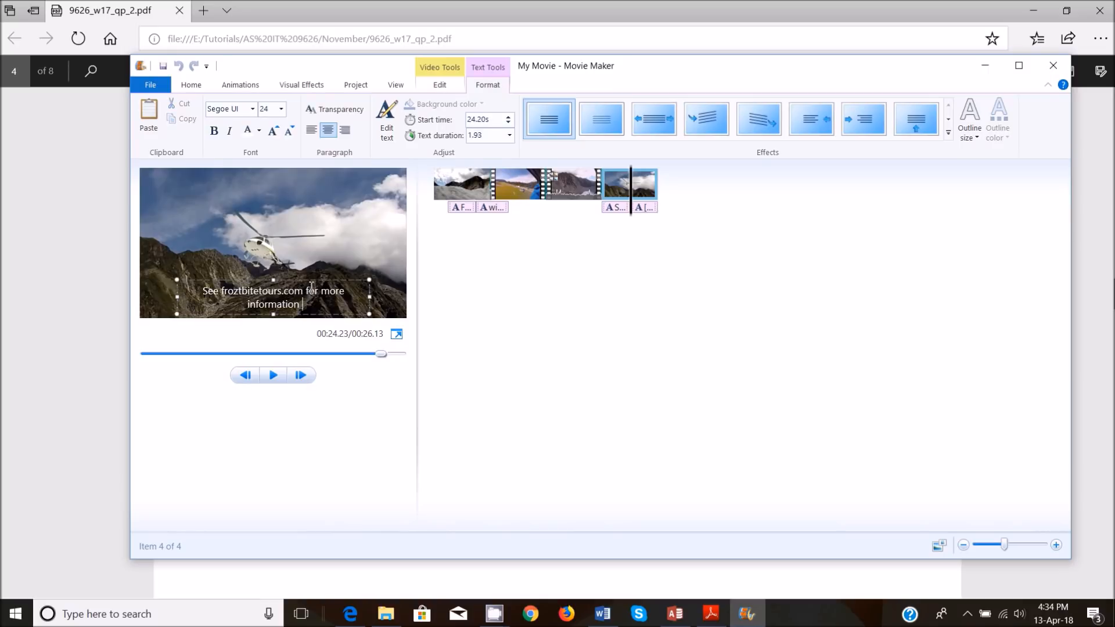
Step: Format the froztbitetours.com caption in Times New Roman at size 48 and shift its text box slightly to centre it
click(308, 282)
click(221, 109)
text(Times New)
click(267, 108)
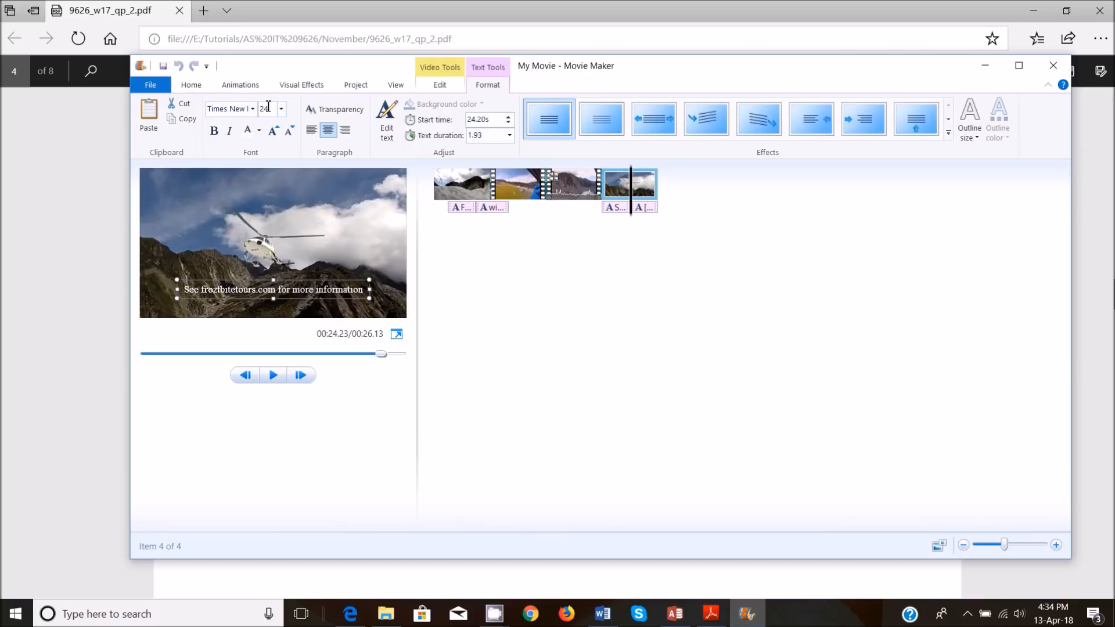
click(268, 107)
text(48)
key(Return)
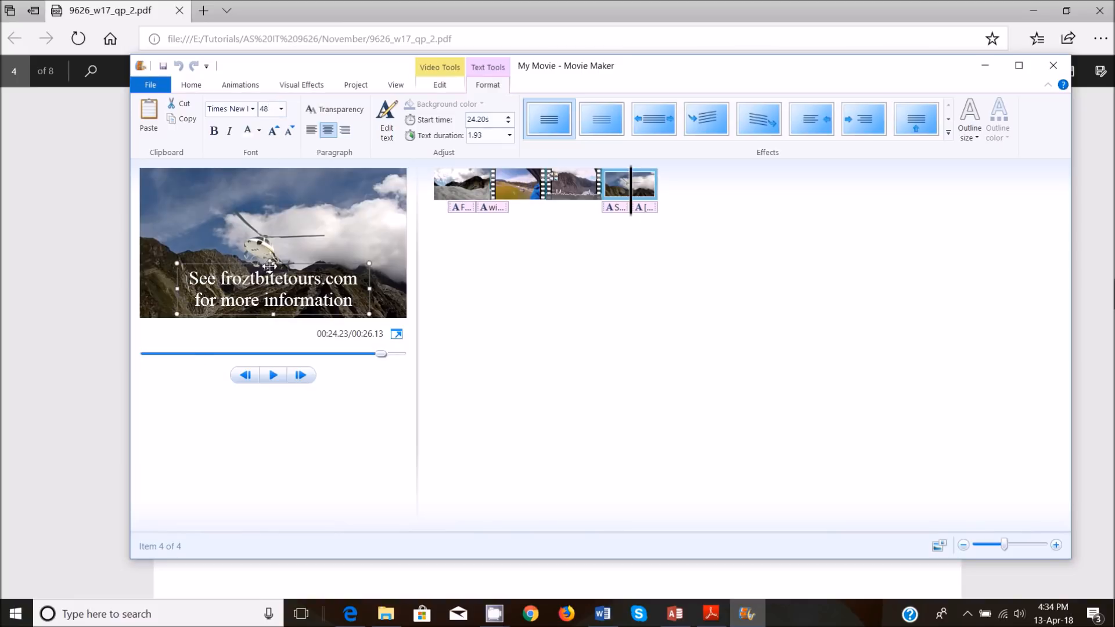
drag(283, 264, 280, 264)
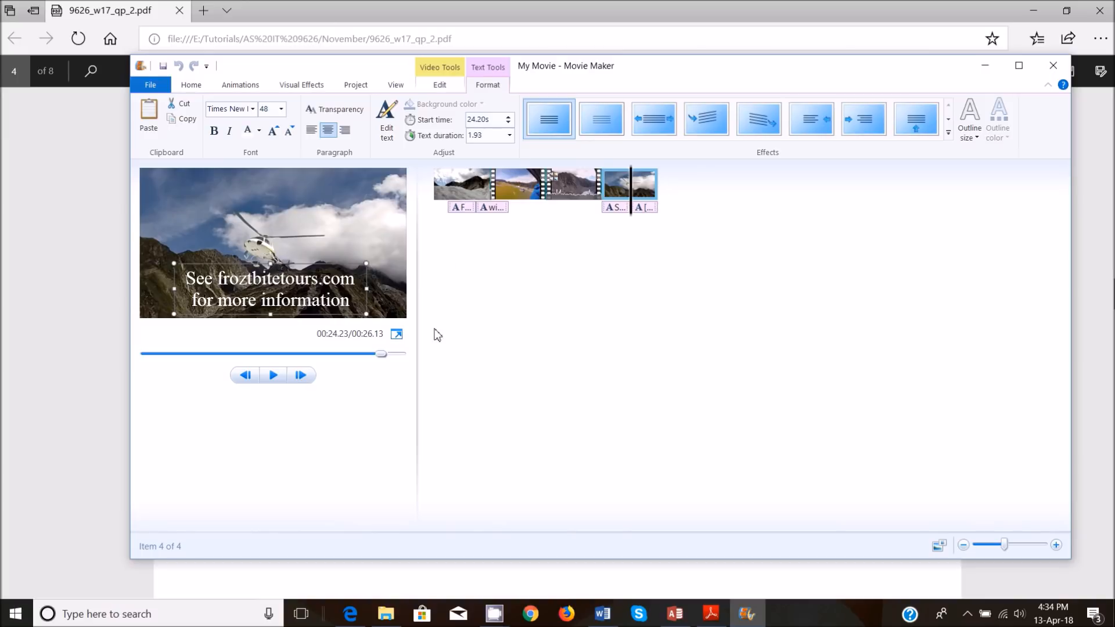
Step: Switch to the question paper PDF and remove the green highlight from "See froztbitetours.com for more information"
click(75, 445)
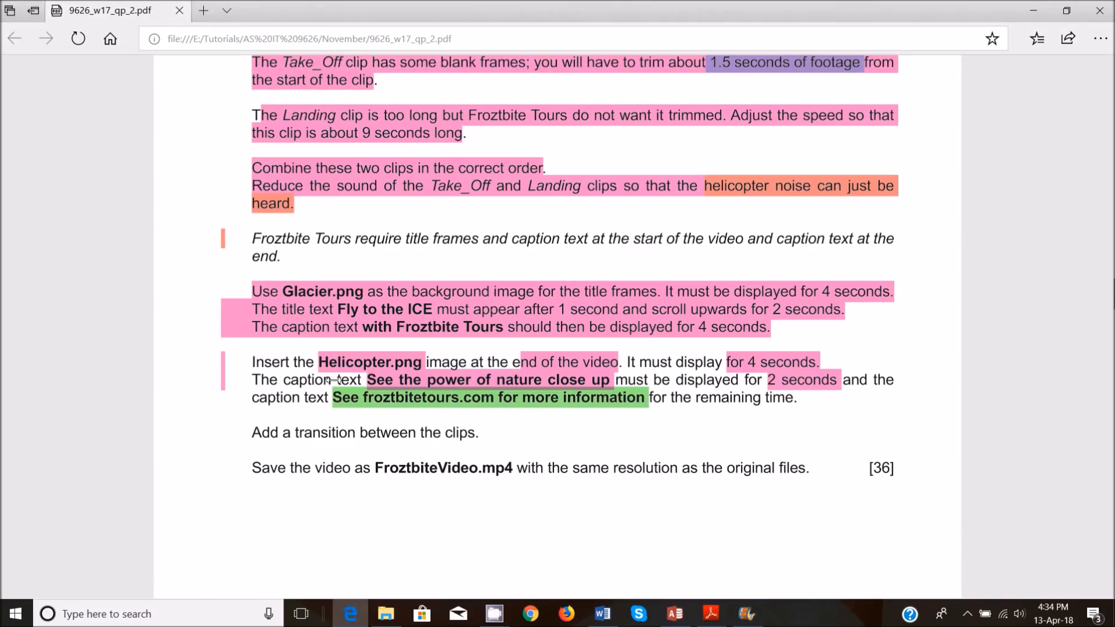
click(347, 395)
click(360, 389)
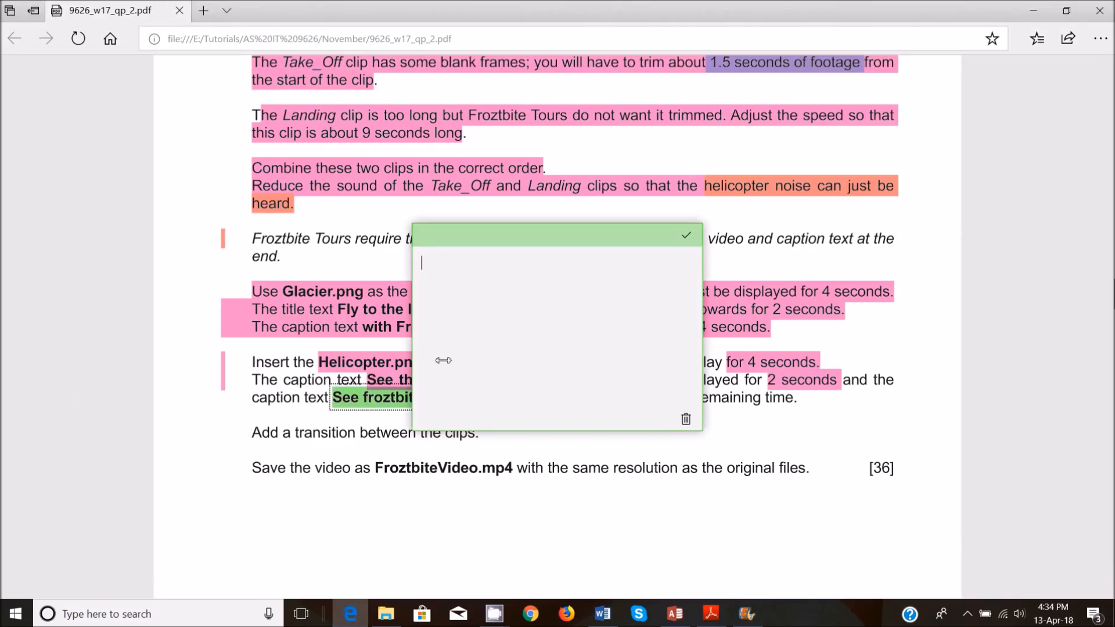
click(686, 418)
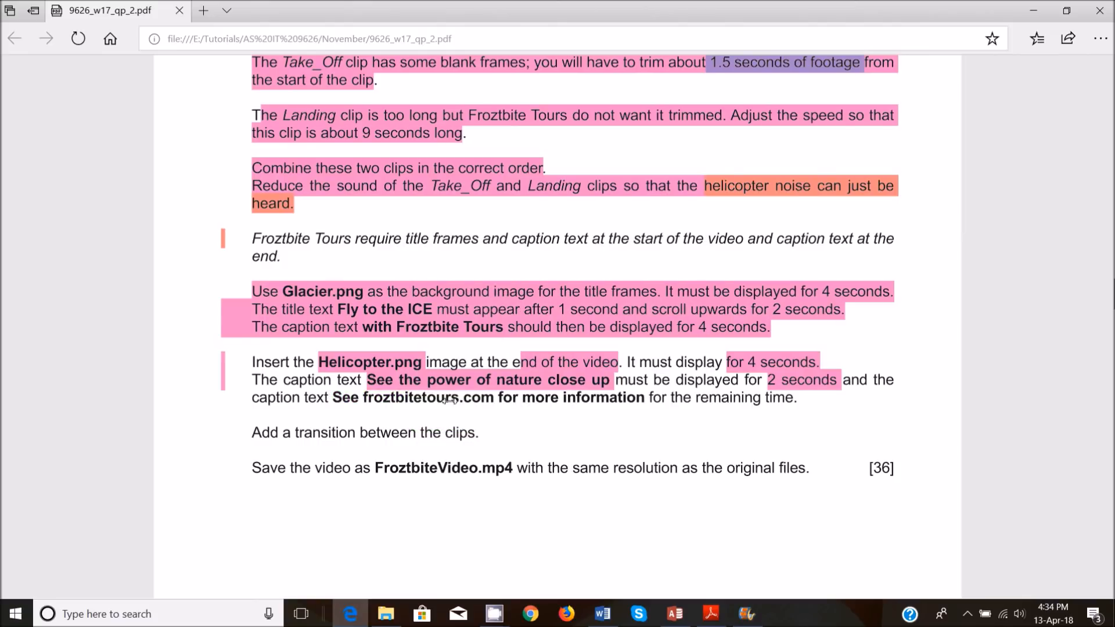
Step: Highlight the whole Helicopter.png instruction paragraph, including both caption lines, in pink in the question paper
double_click(272, 381)
click(270, 382)
drag(257, 357, 883, 400)
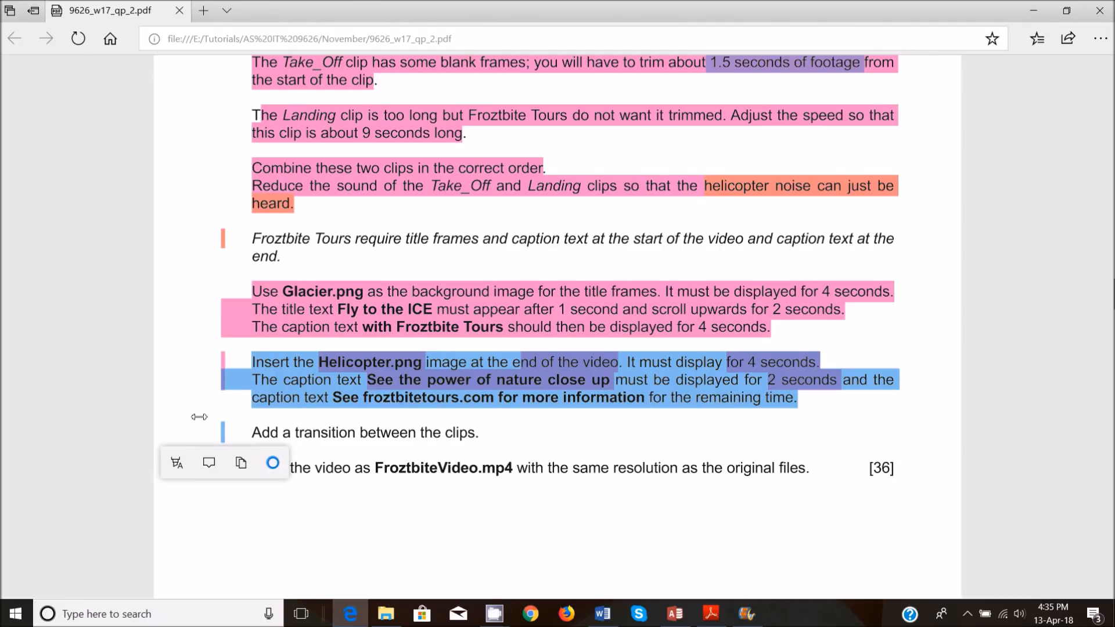
click(177, 463)
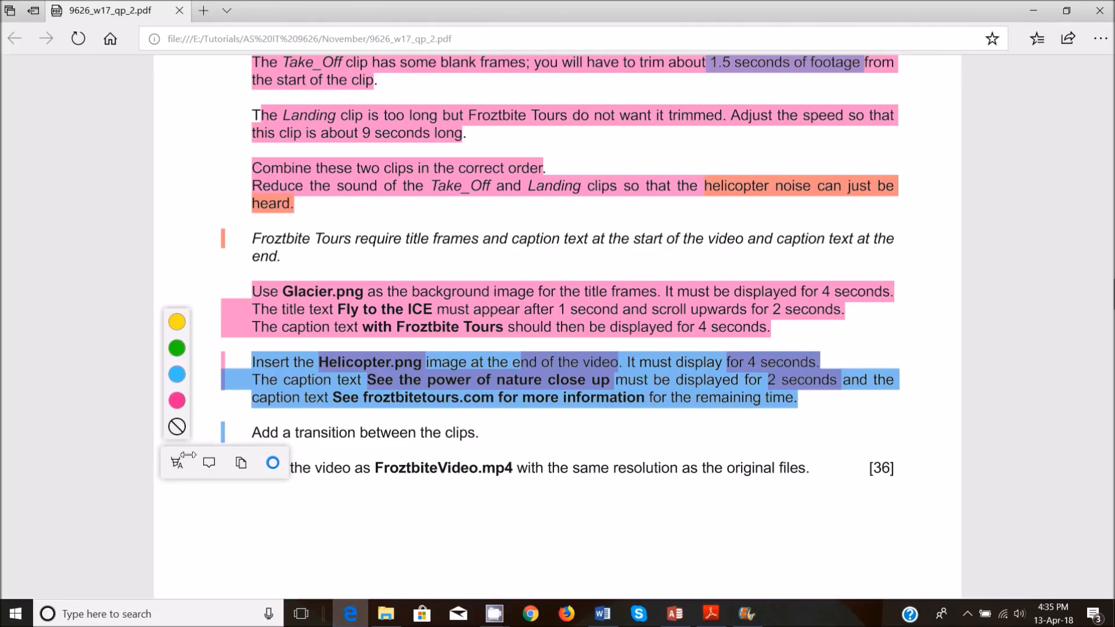
click(177, 400)
scroll(530, 404, down, 1)
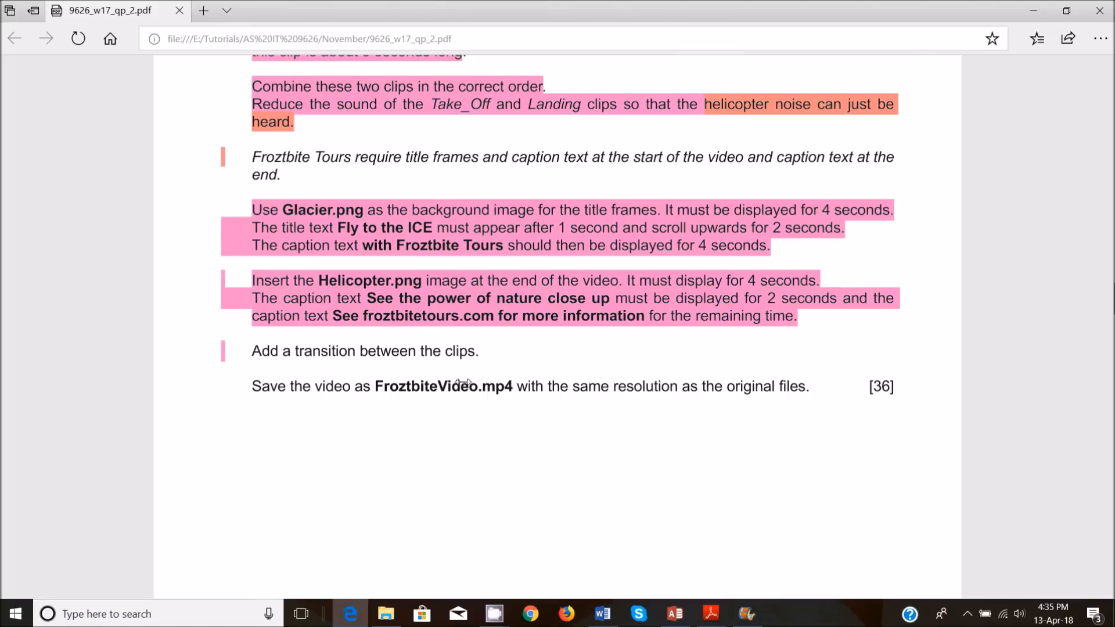
Step: Switch to Movie Maker and apply the diamond-shaped diagonal transition to the Landing clip, the third item on the timeline
click(747, 614)
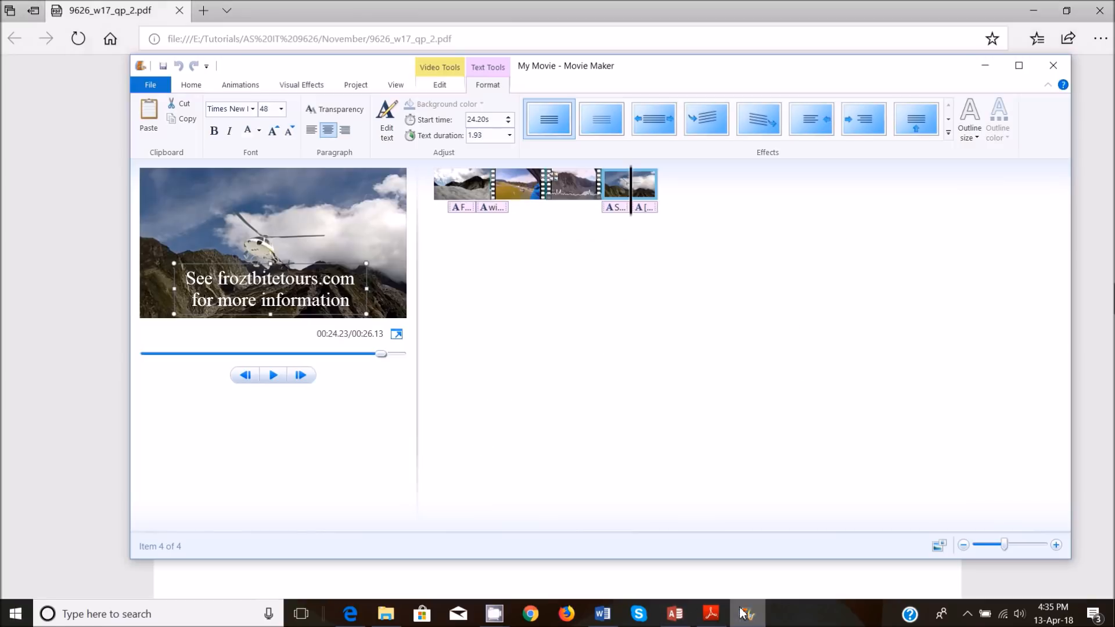
click(567, 192)
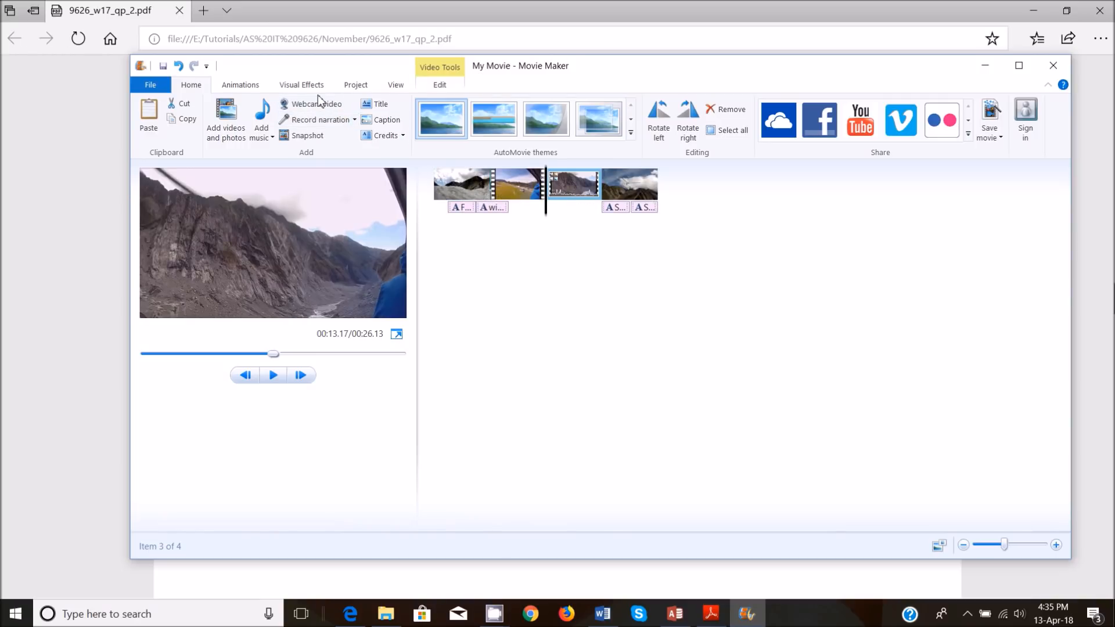
click(241, 85)
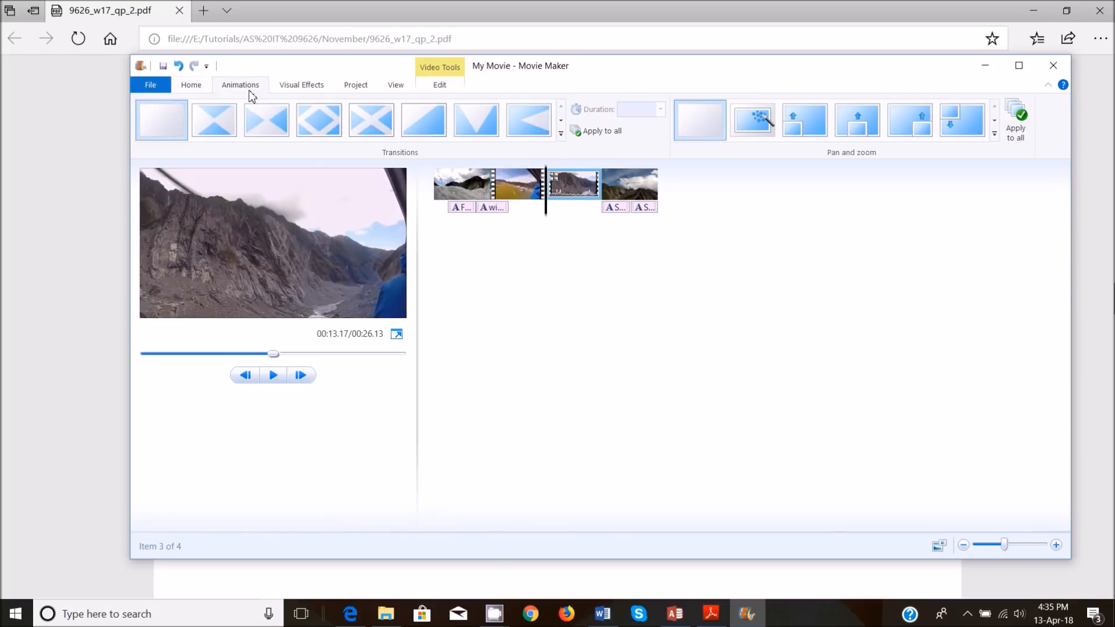
click(334, 128)
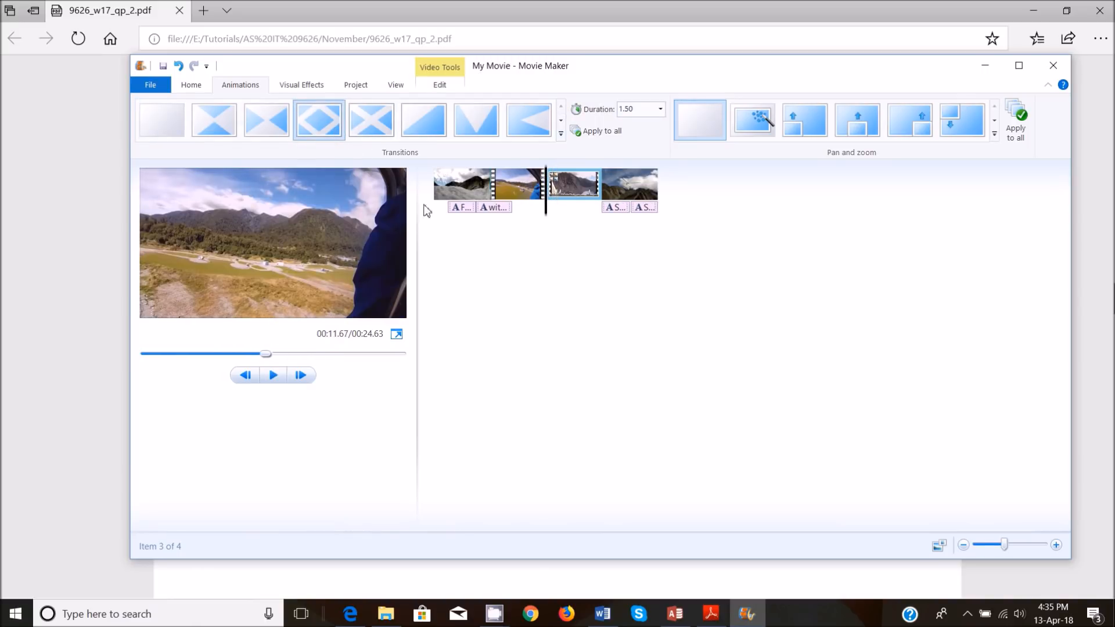
Step: Switch to the question paper PDF and highlight "Add a transition between the clips." in pink
click(98, 347)
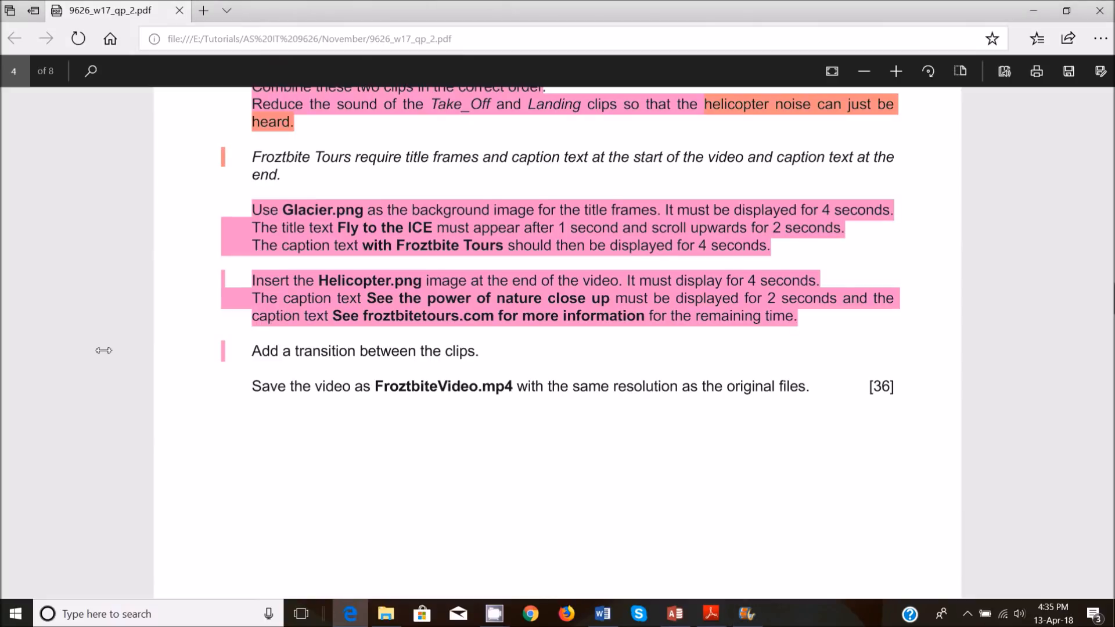
drag(256, 342, 491, 352)
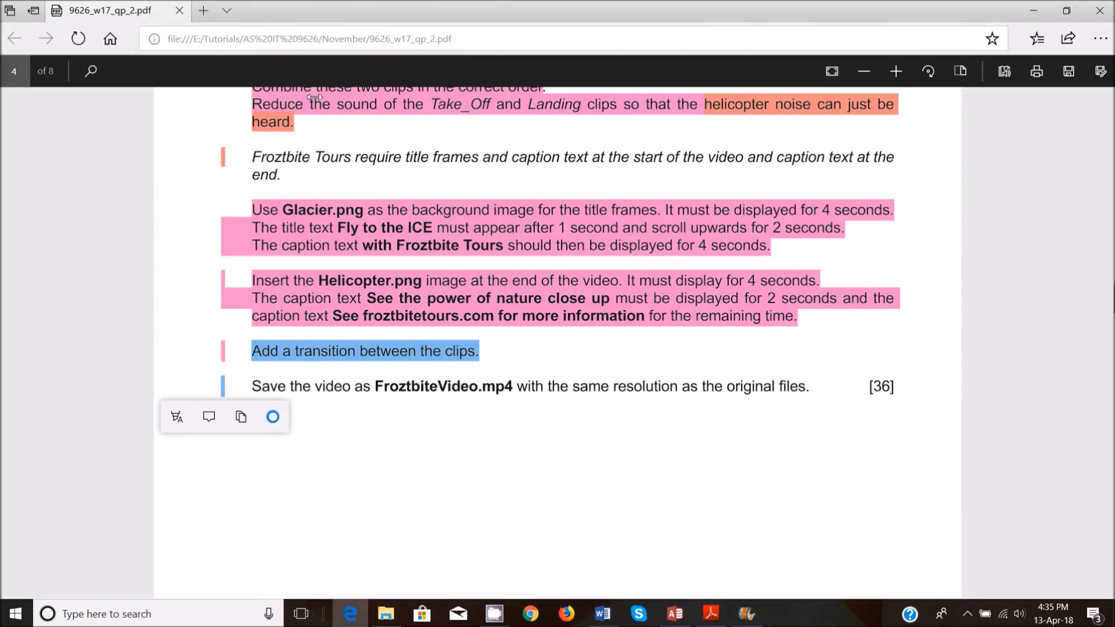
click(178, 419)
click(177, 533)
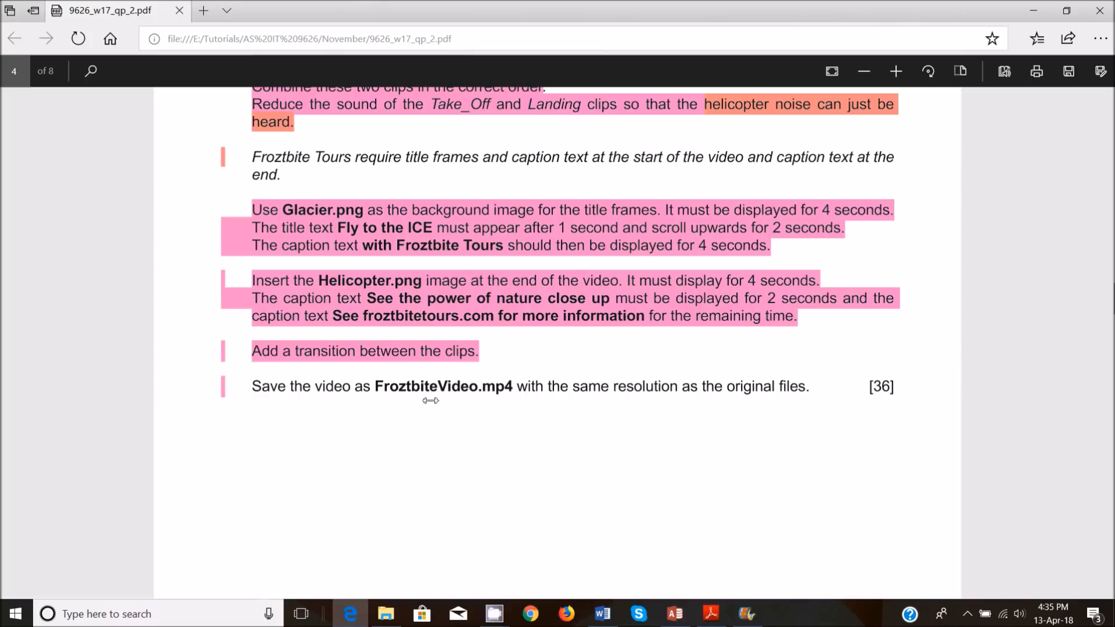
Step: Switch to File Explorer and open the Task 5 folder under Tutorials, AS IT 9626, November on the E: drive
mouse_move(386, 614)
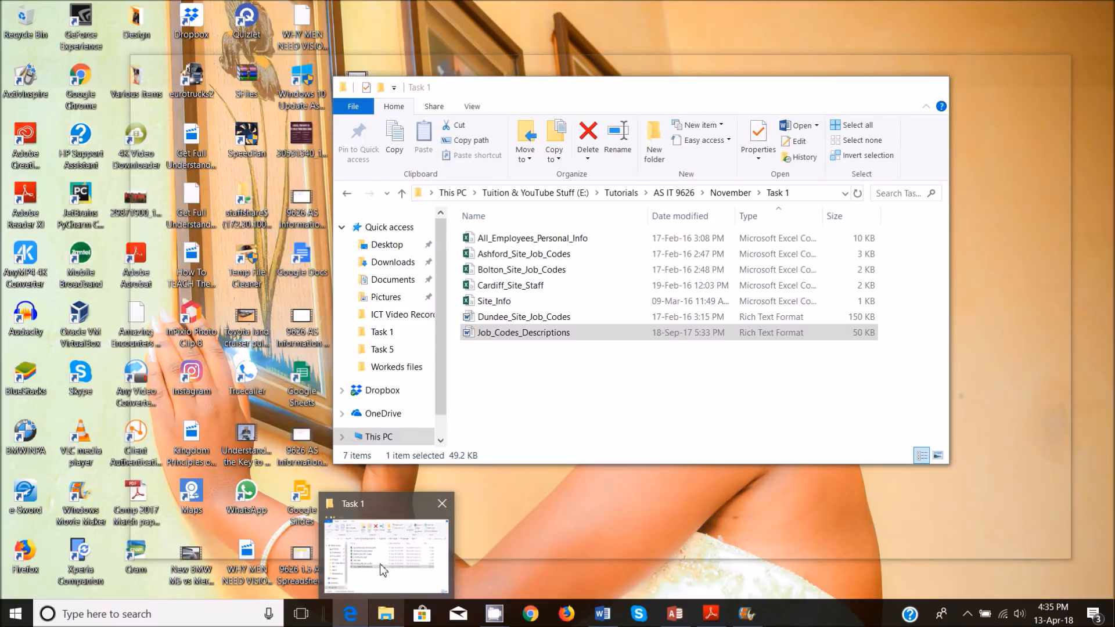
click(401, 563)
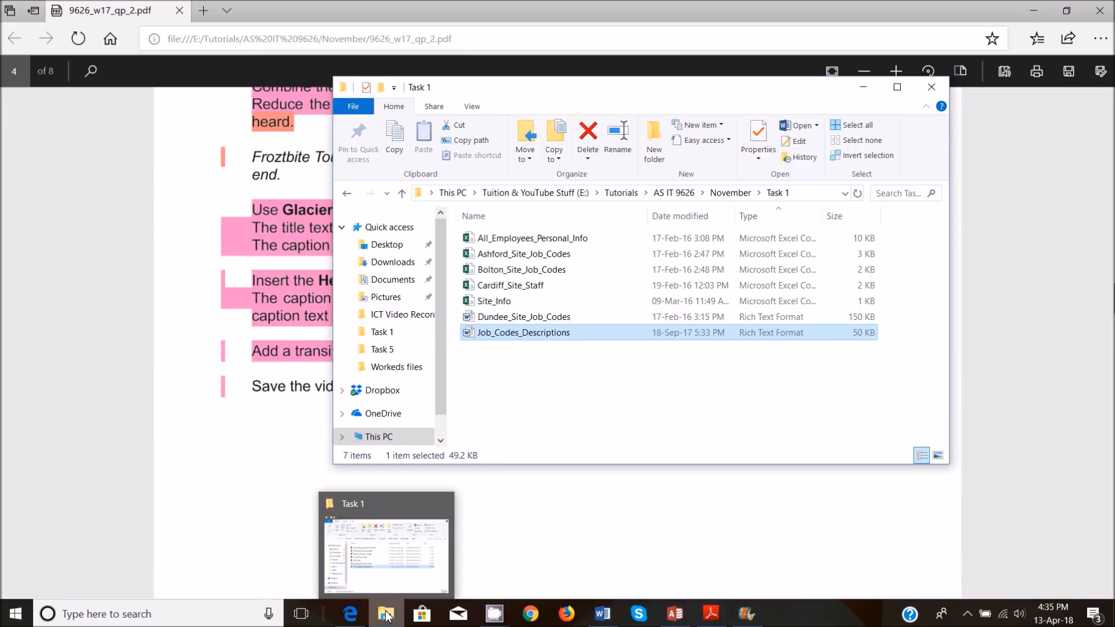
mouse_move(381, 578)
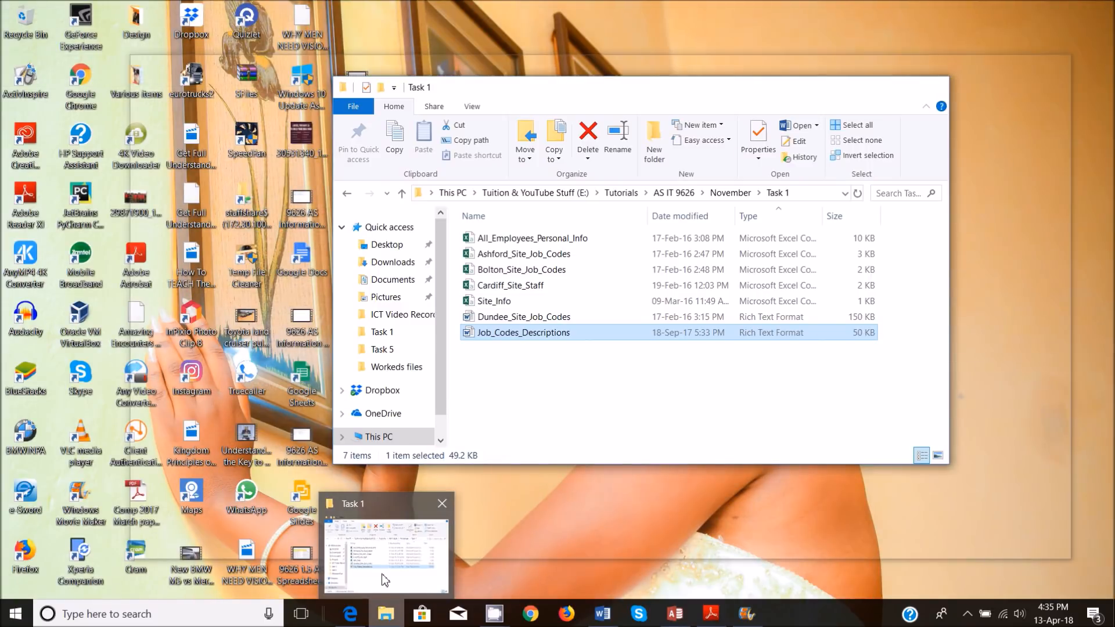
click(386, 577)
click(407, 434)
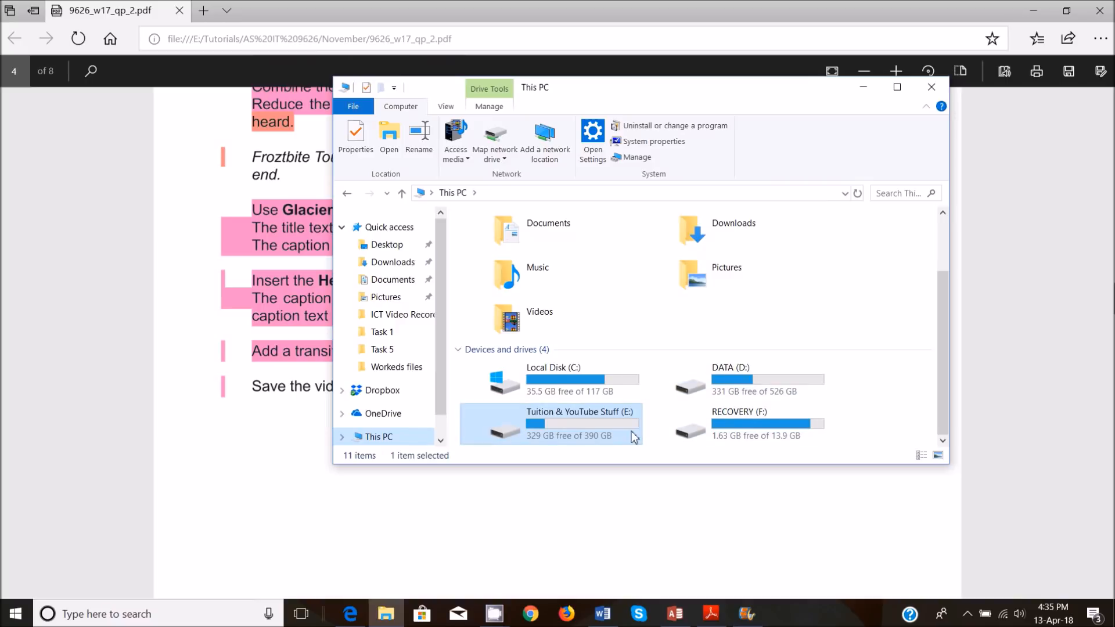
click(739, 384)
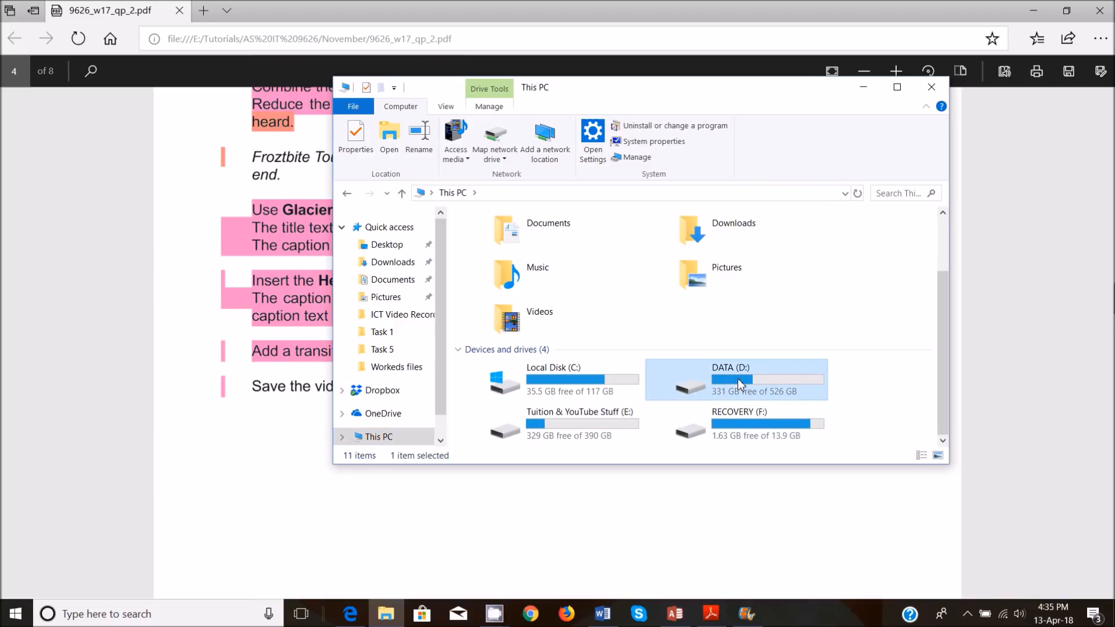
double_click(620, 427)
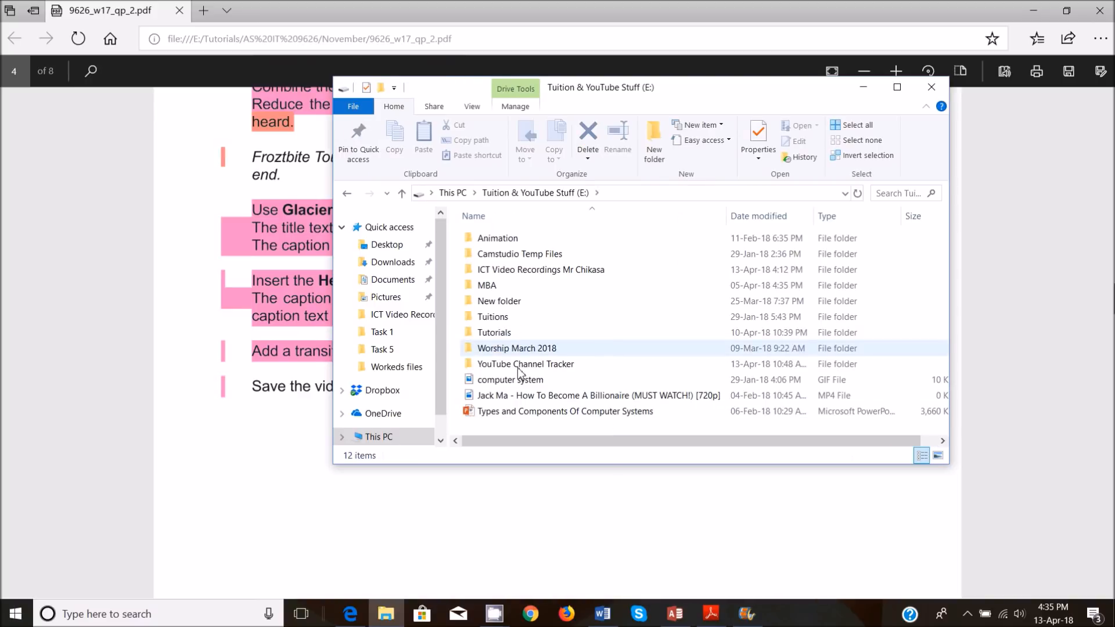
click(494, 332)
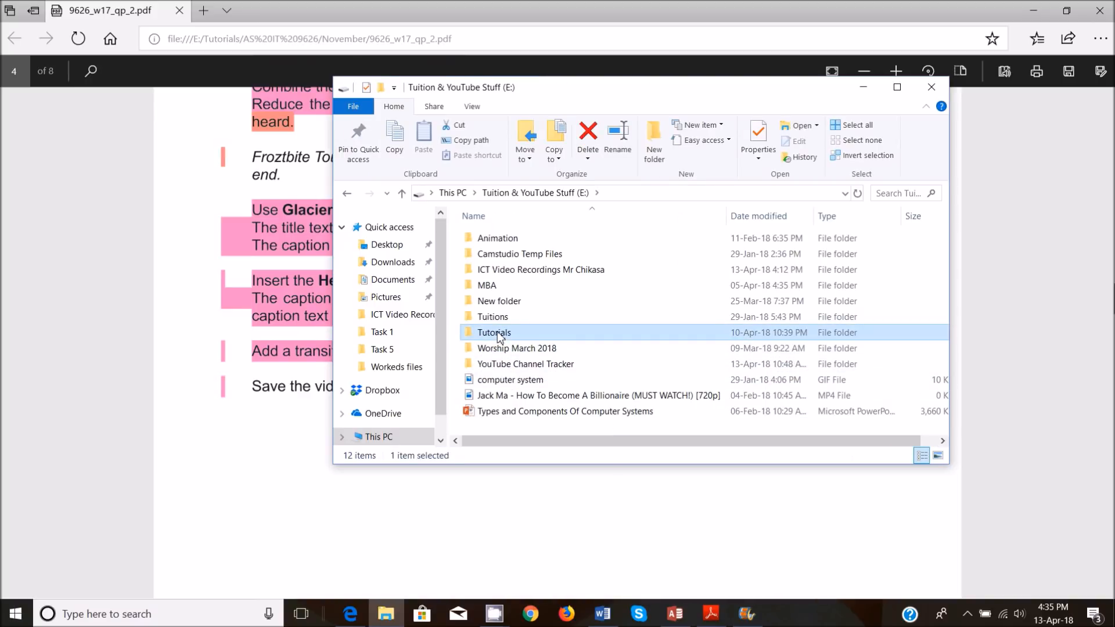
double_click(498, 332)
double_click(504, 255)
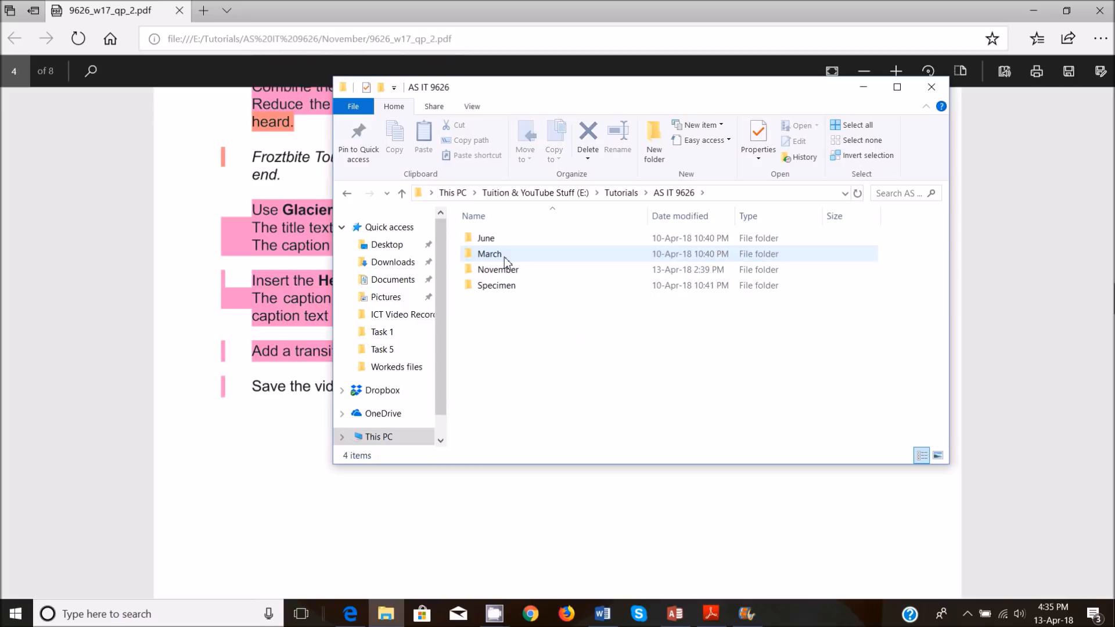
double_click(509, 266)
click(510, 259)
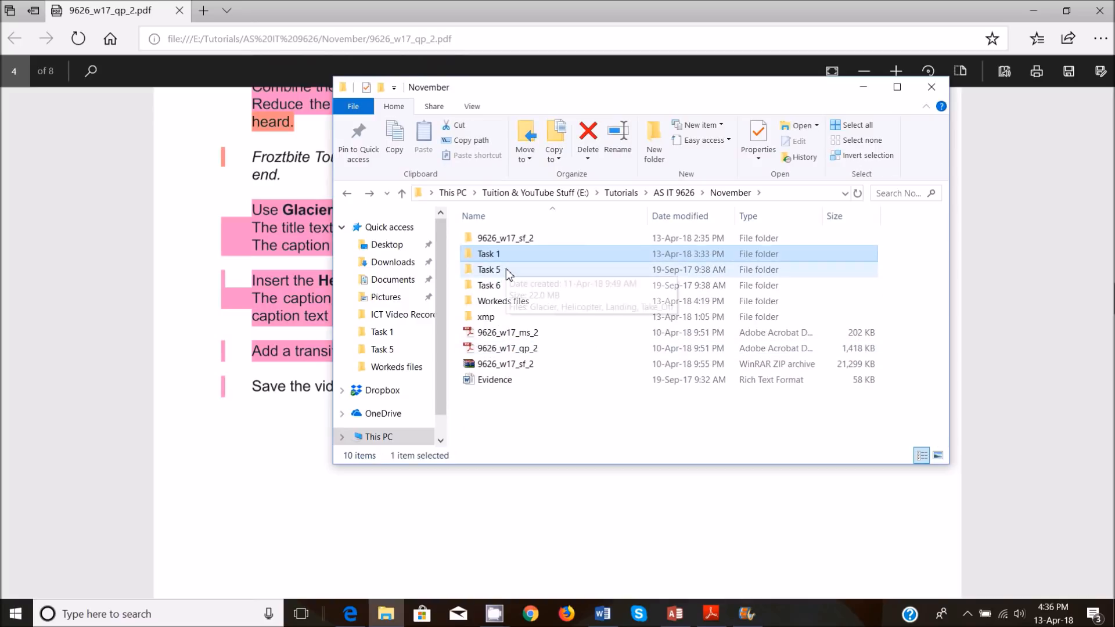
double_click(506, 268)
Step: View the file properties of the original Landing clip and close them without changes
right_click(641, 247)
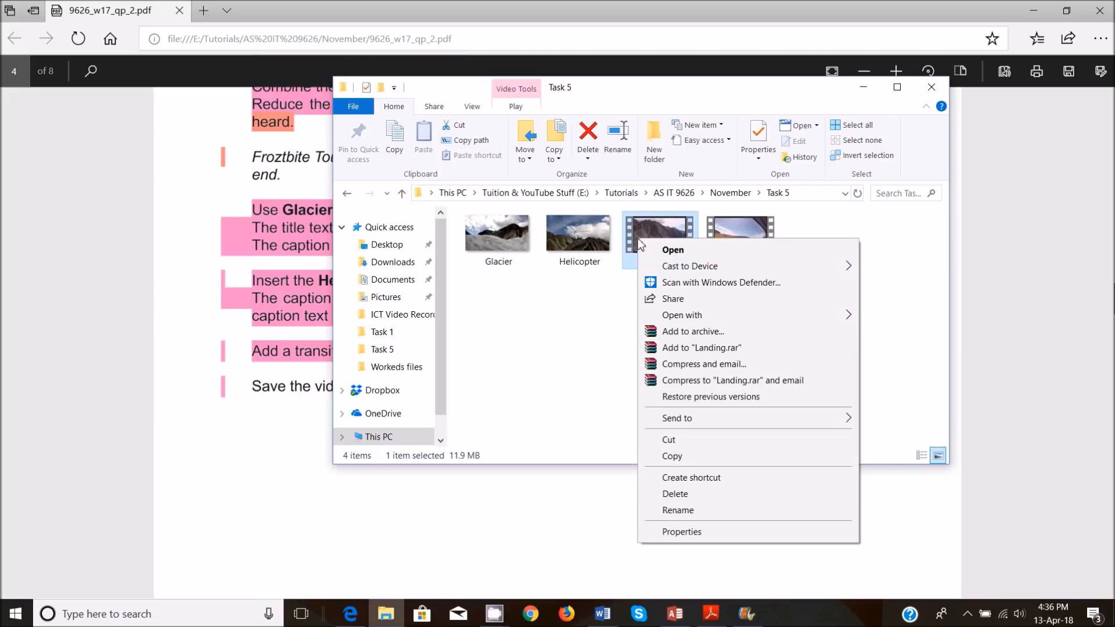
click(692, 535)
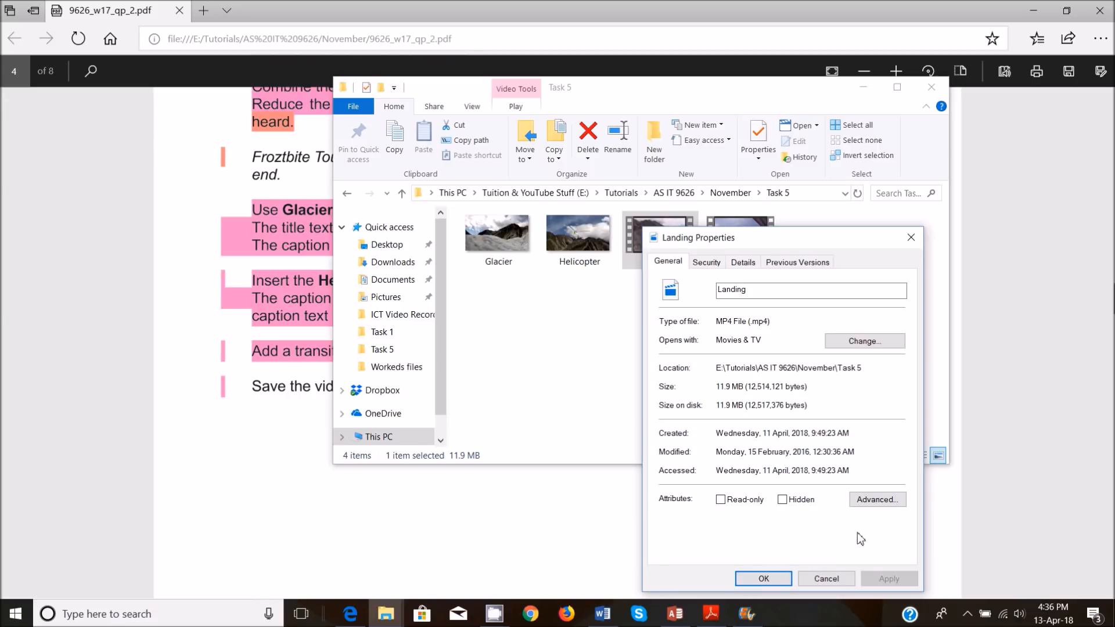
click(825, 579)
Step: Switch to Movie Maker, play the movie from the beginning to review it, and return to the question paper
click(747, 614)
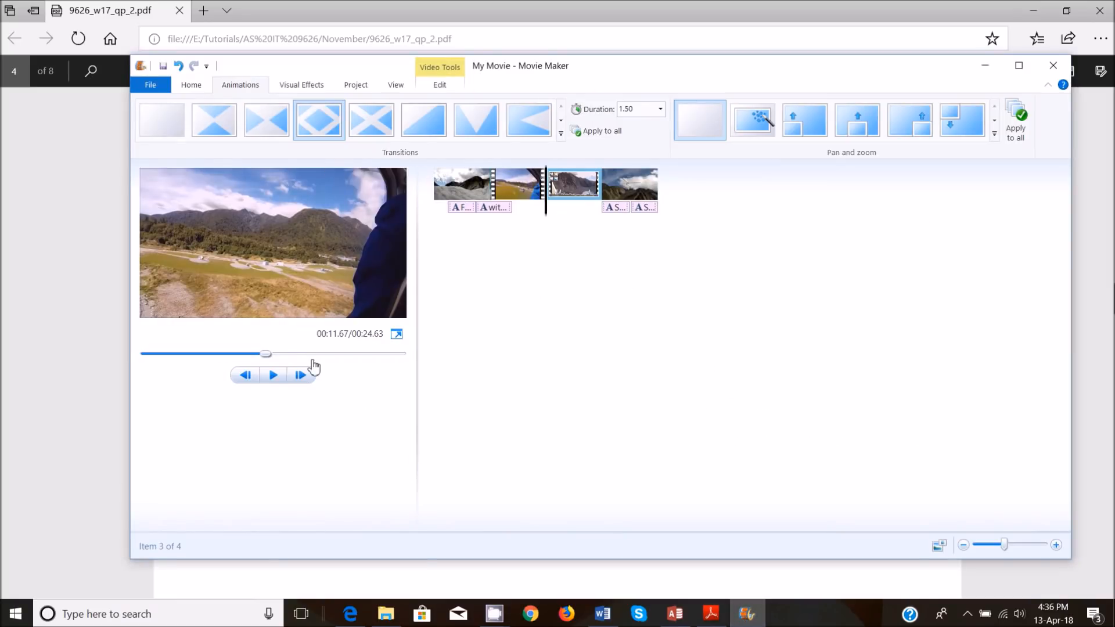
drag(272, 357, 119, 365)
click(272, 376)
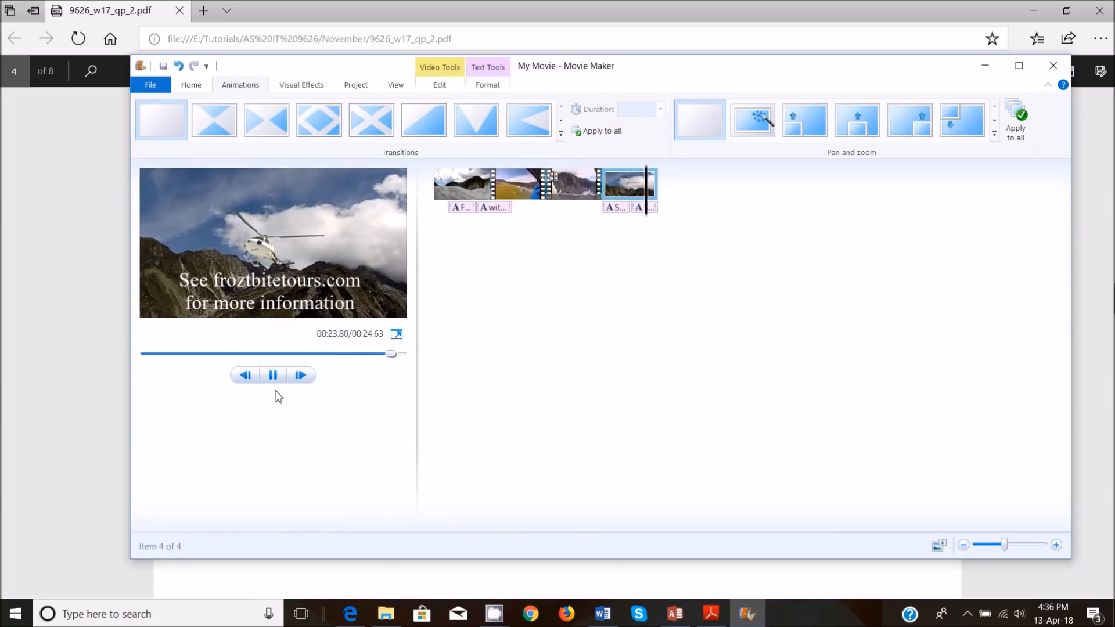
click(82, 448)
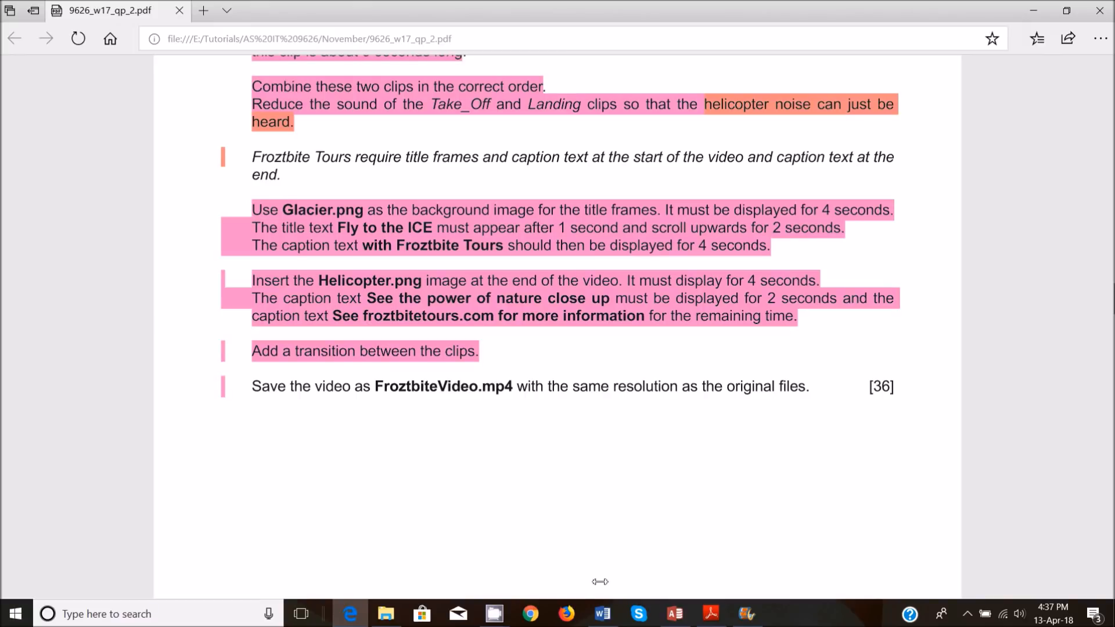
Step: Switch to Movie Maker and apply the first Diagonals transition to the Take_Off clip, the second item on the timeline
click(747, 614)
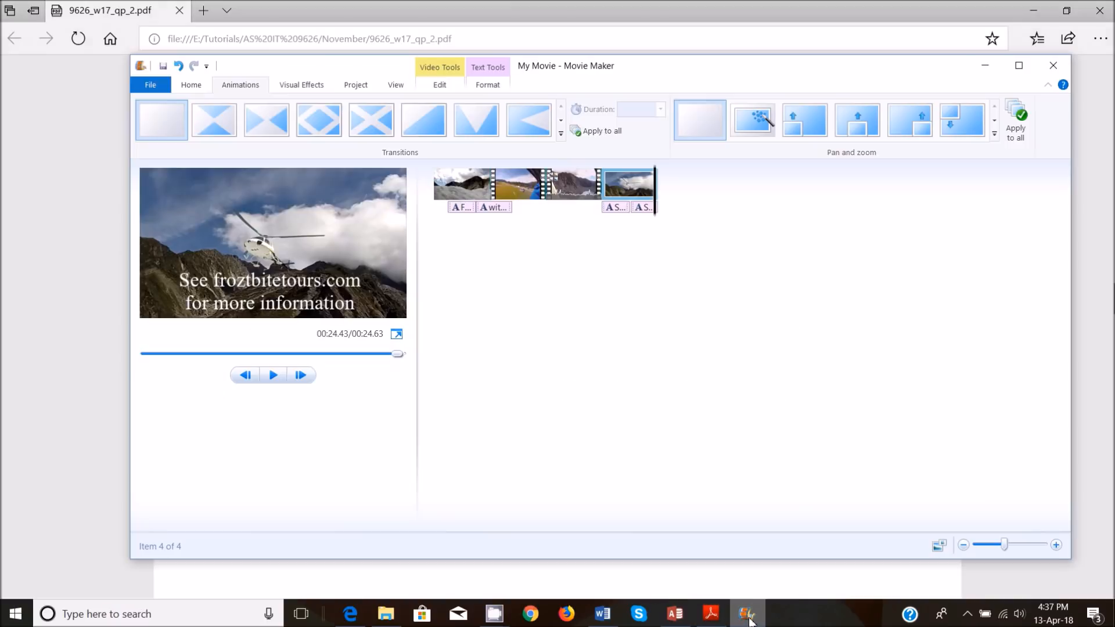
click(503, 204)
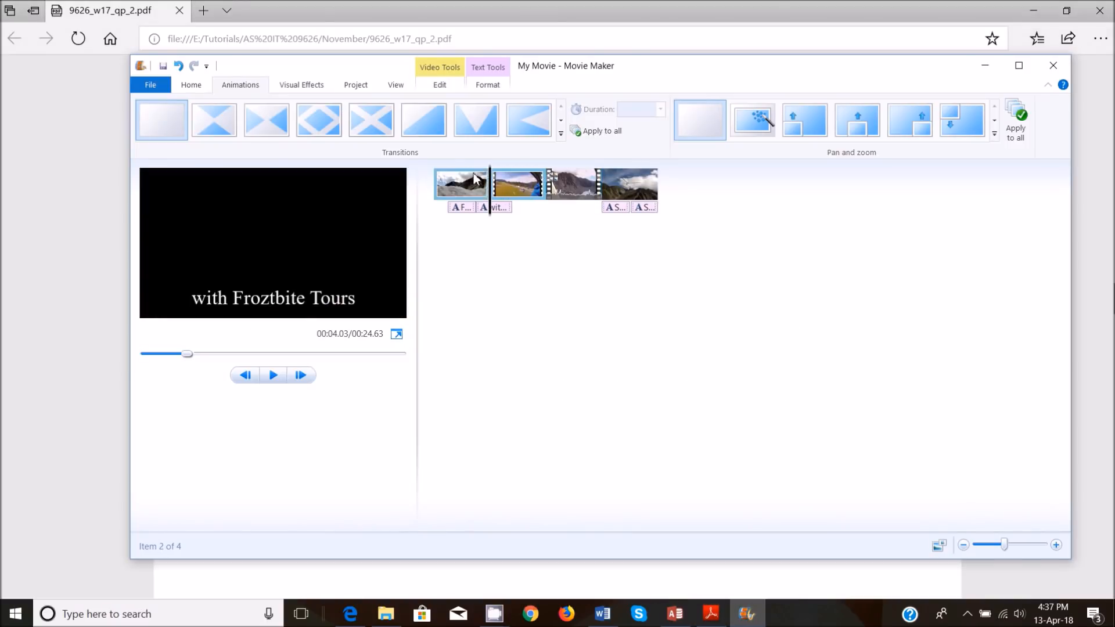
click(332, 123)
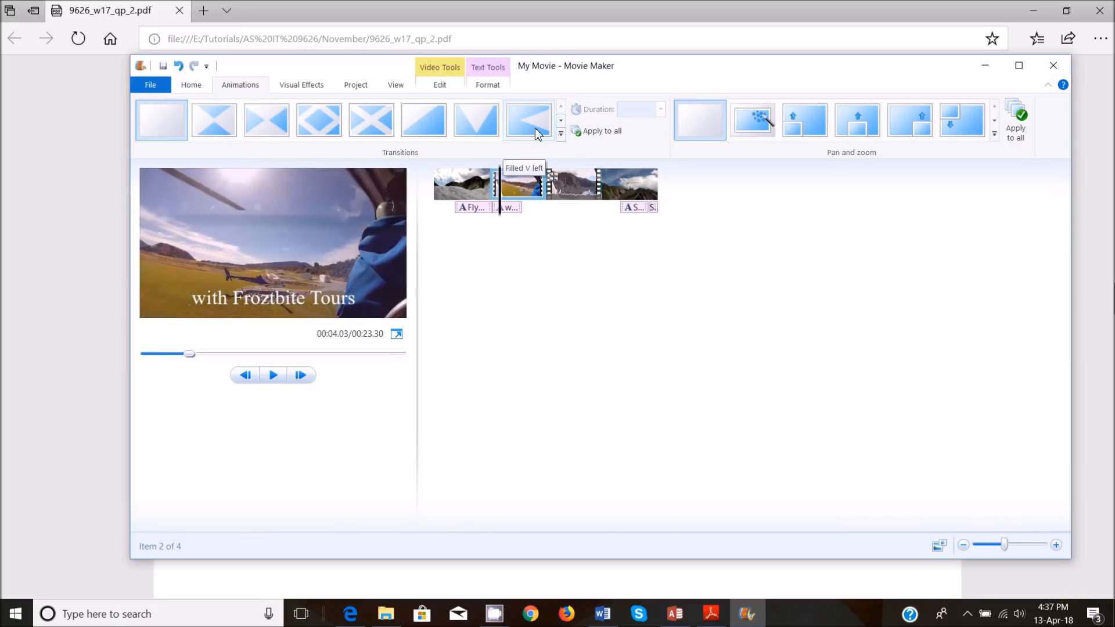
click(561, 135)
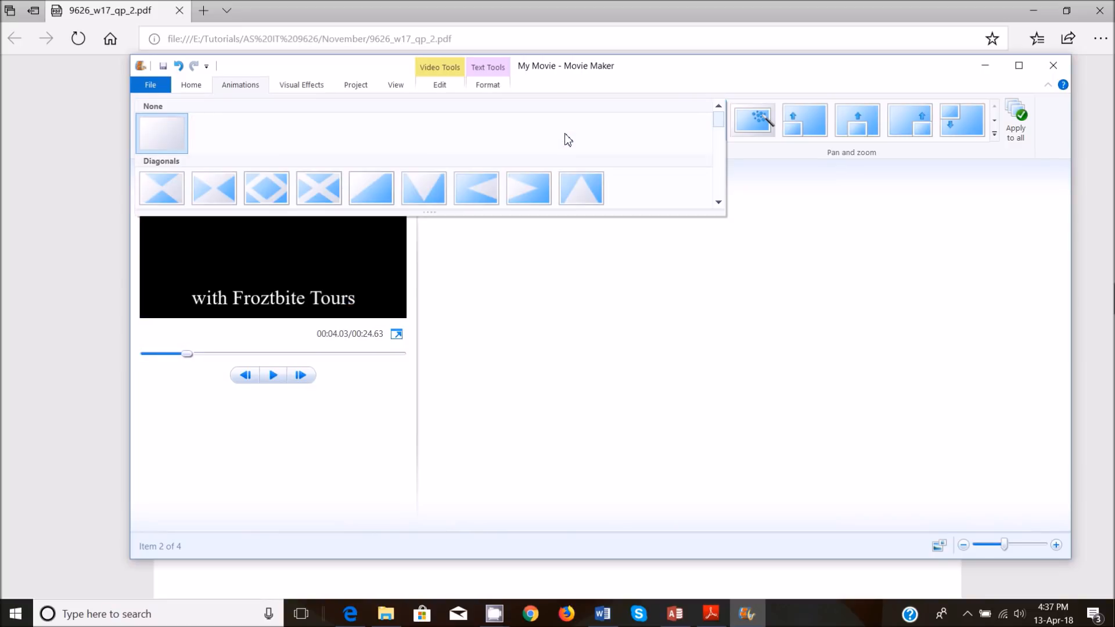
click(169, 196)
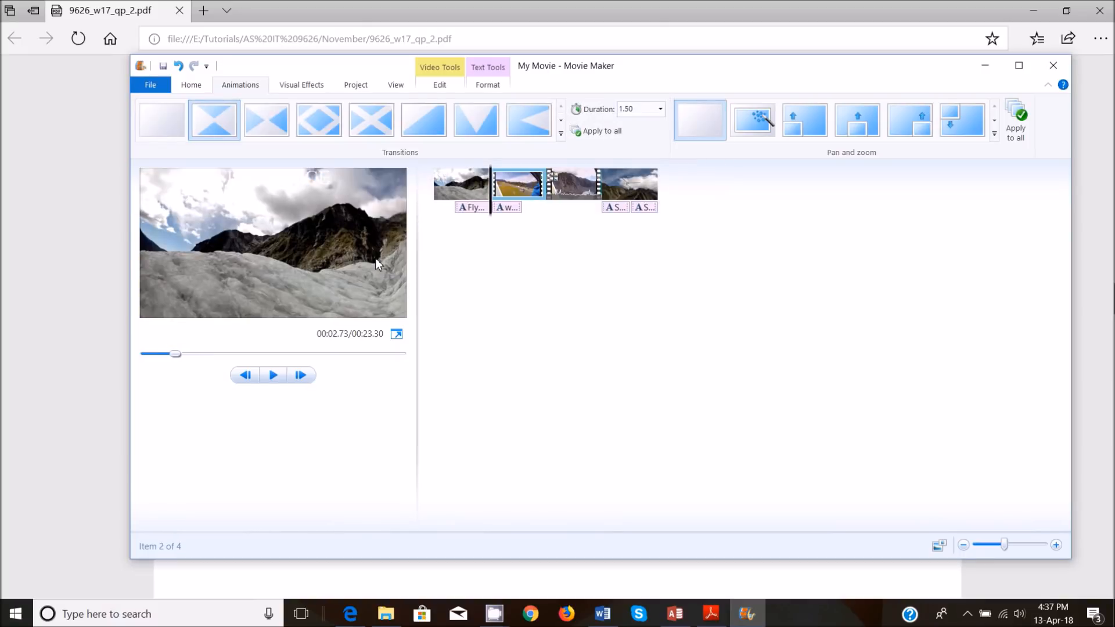
Step: Apply the first Diagonals transition to the Helicopter image at the end of the movie
click(619, 190)
click(211, 126)
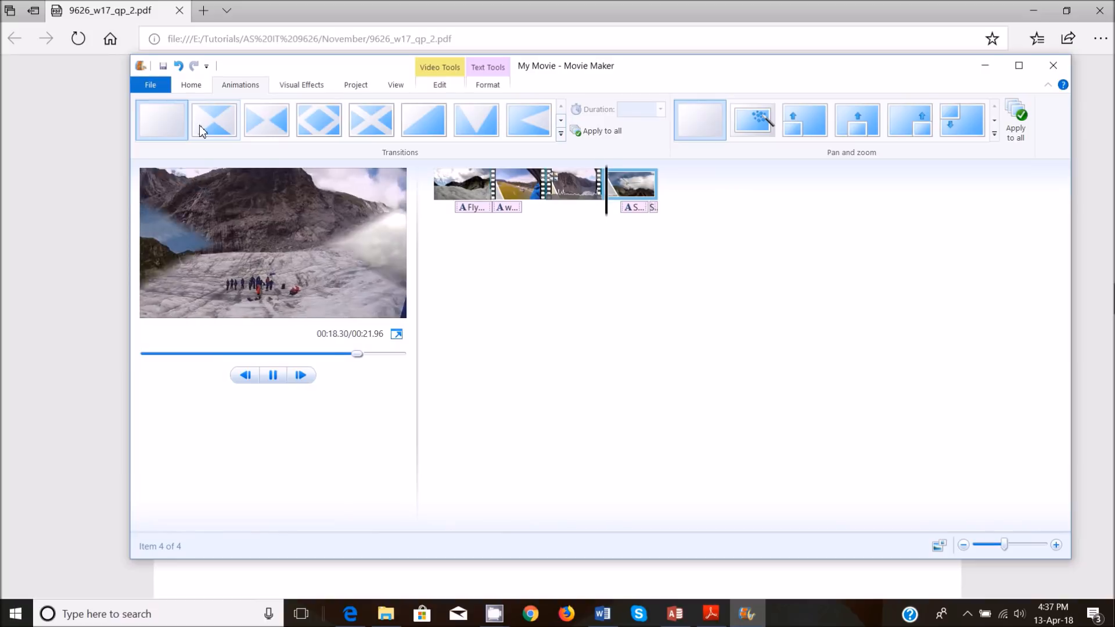
click(561, 133)
click(173, 185)
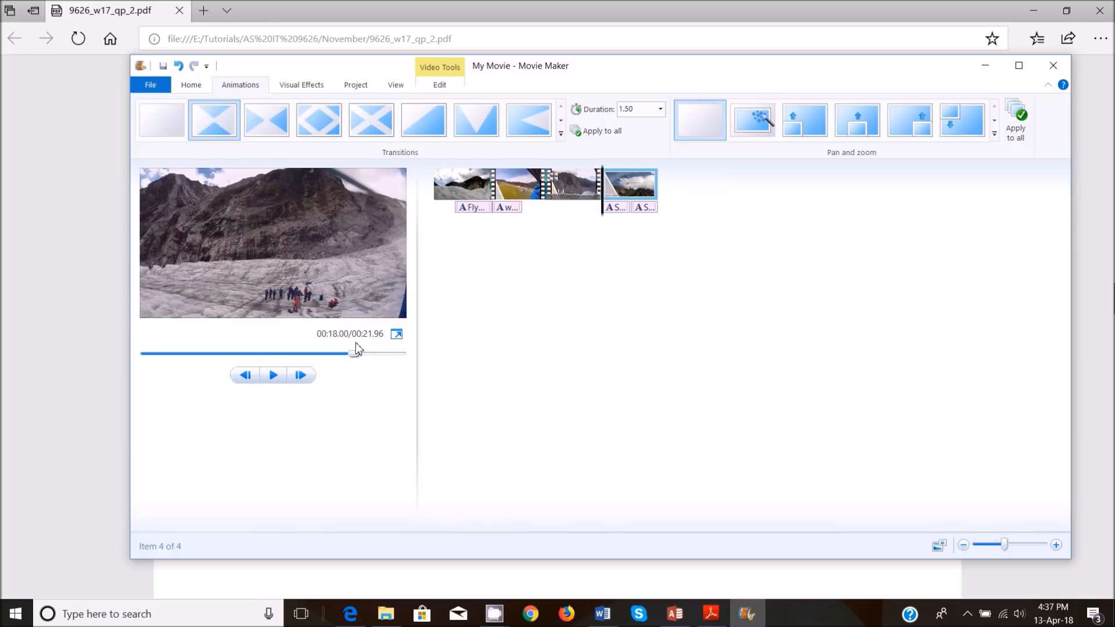
Step: Start saving the movie with the recommended settings for this project
click(196, 84)
click(150, 84)
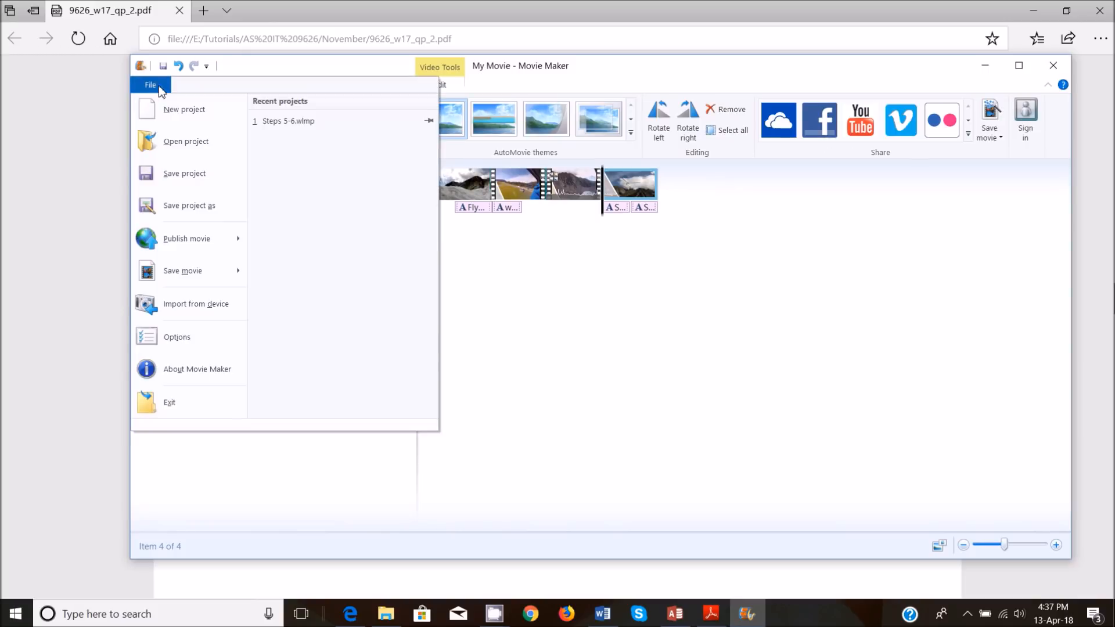
mouse_move(235, 271)
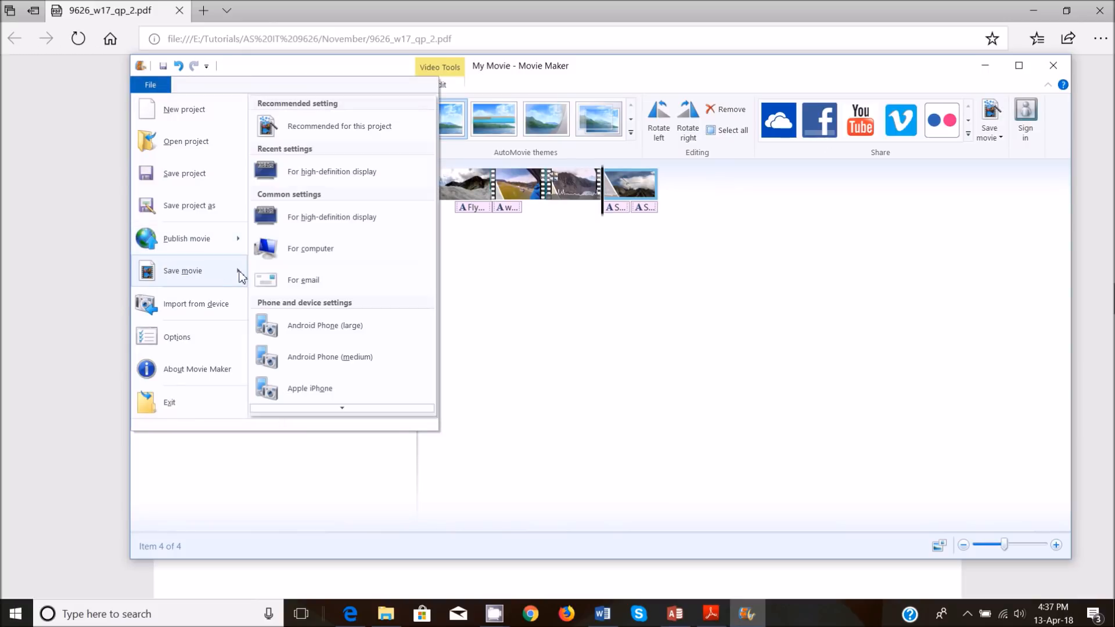
click(356, 131)
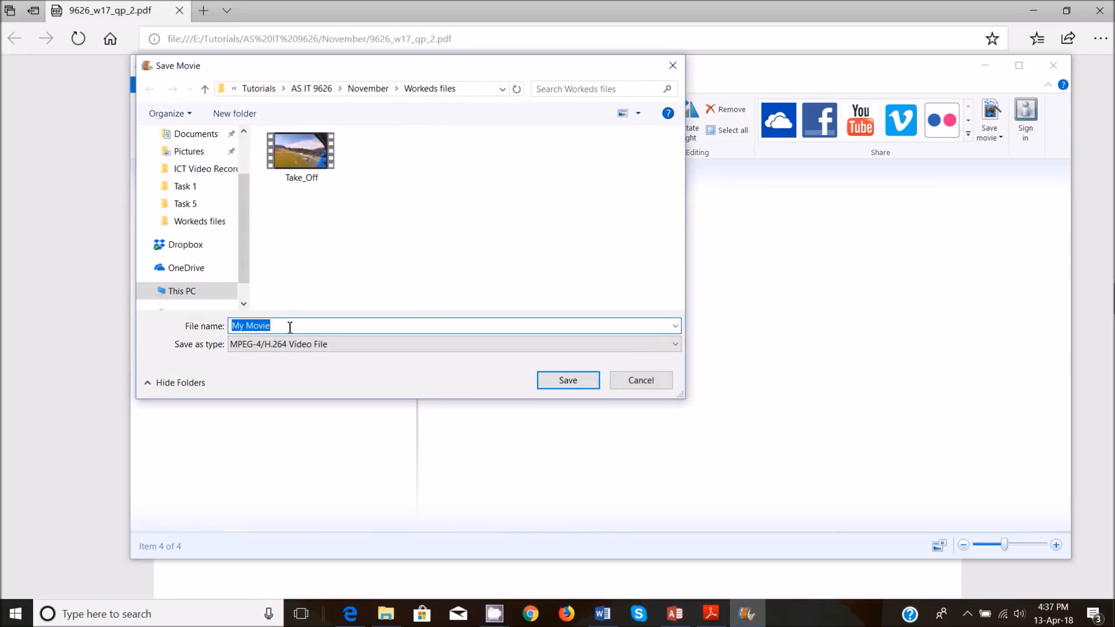
Step: Copy the file name FroztbiteVideo.mp4 from the question paper and paste it as the movie's file name in Movie Maker
click(350, 614)
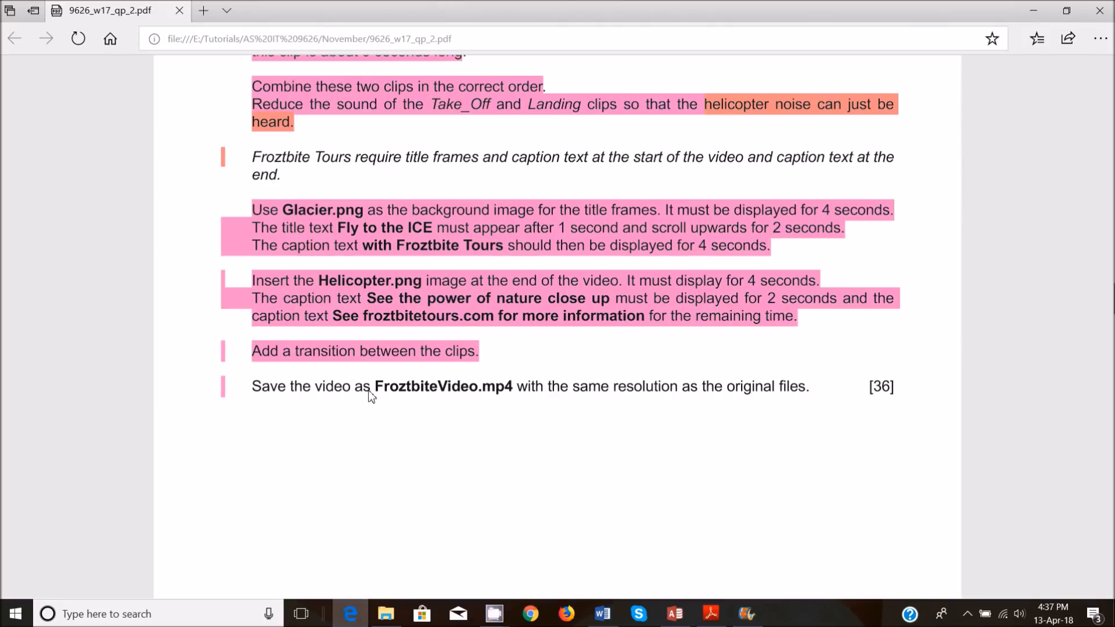
drag(377, 387, 499, 386)
key(ctrl+c)
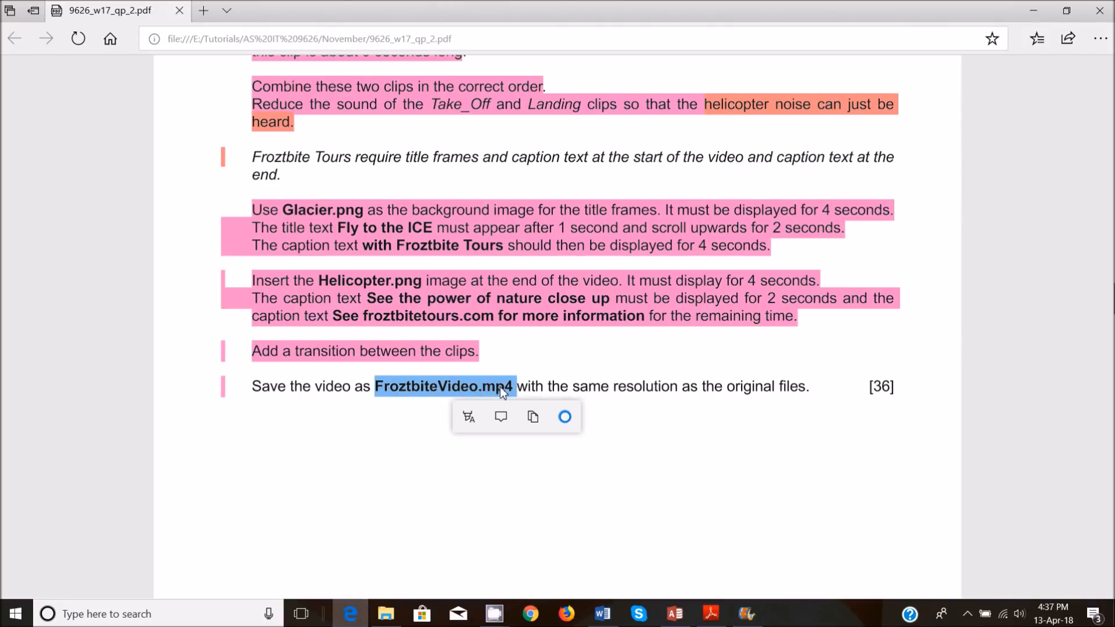
click(746, 613)
key(ctrl+v)
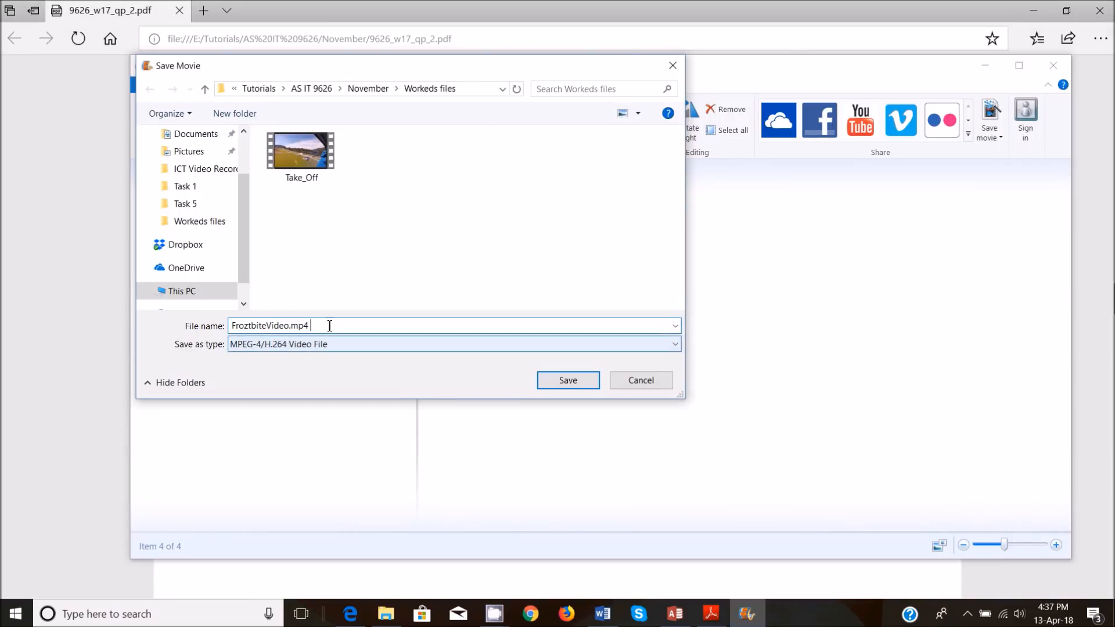
Step: Shorten the file name to FroztbiteVideo and save the movie as an MPEG-4/H.264 video file in the Workeds files folder
key(BackSpace)
key(BackSpace)
key(BackSpace)
key(BackSpace)
key(BackSpace)
key(BackSpace)
key(BackSpace)
key(BackSpace)
key(BackSpace)
key(BackSpace)
key(BackSpace)
key(BackSpace)
key(BackSpace)
key(BackSpace)
key(BackSpace)
key(BackSpace)
key(BackSpace)
key(BackSpace)
key(BackSpace)
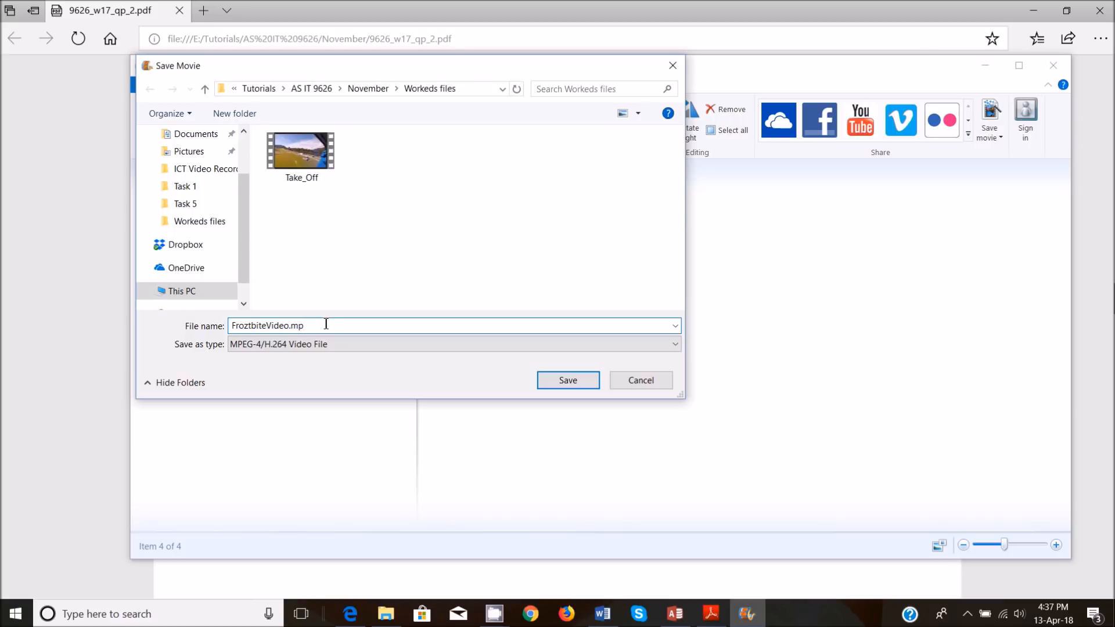
key(BackSpace)
key(BackSpace)
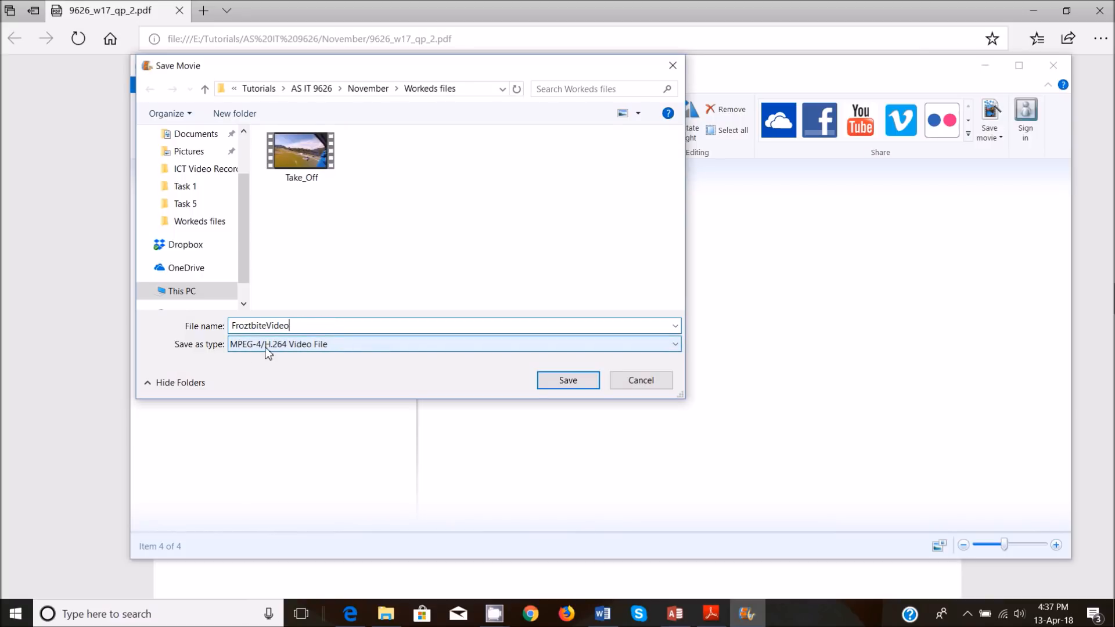
click(567, 381)
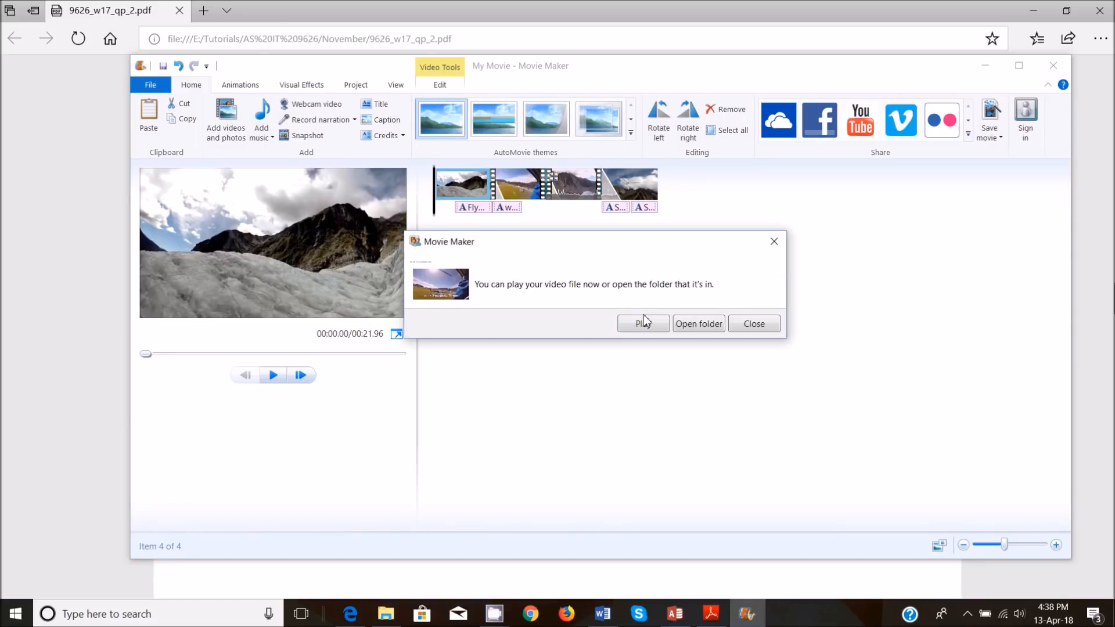
Step: Play the exported video briefly, return to Movie Maker and replay the project from the beginning in full-screen preview
click(649, 325)
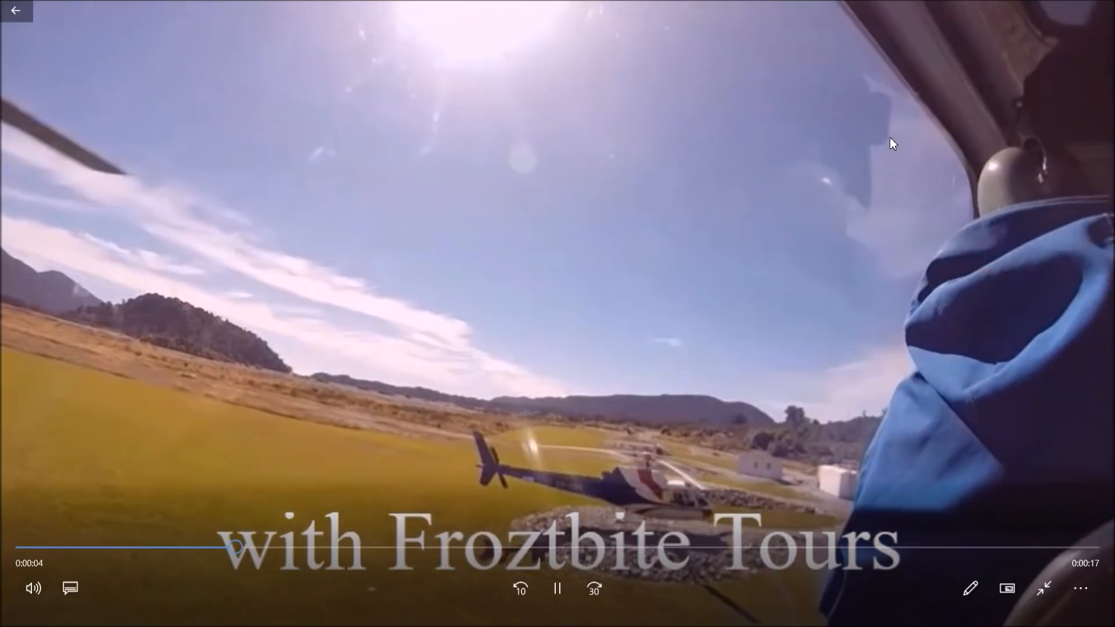
key(Escape)
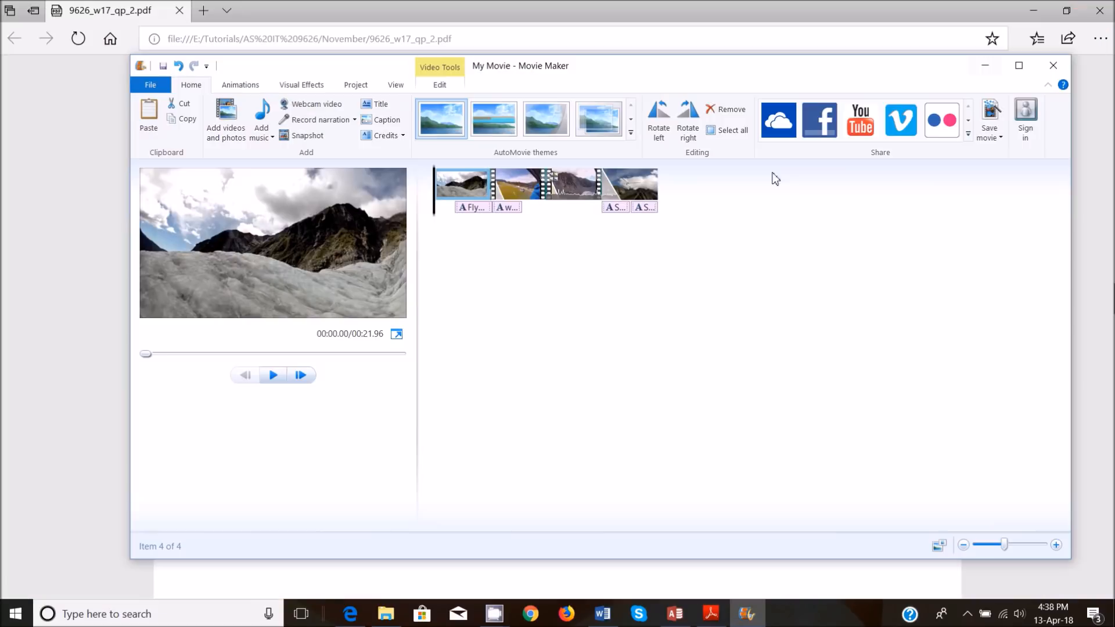
click(268, 376)
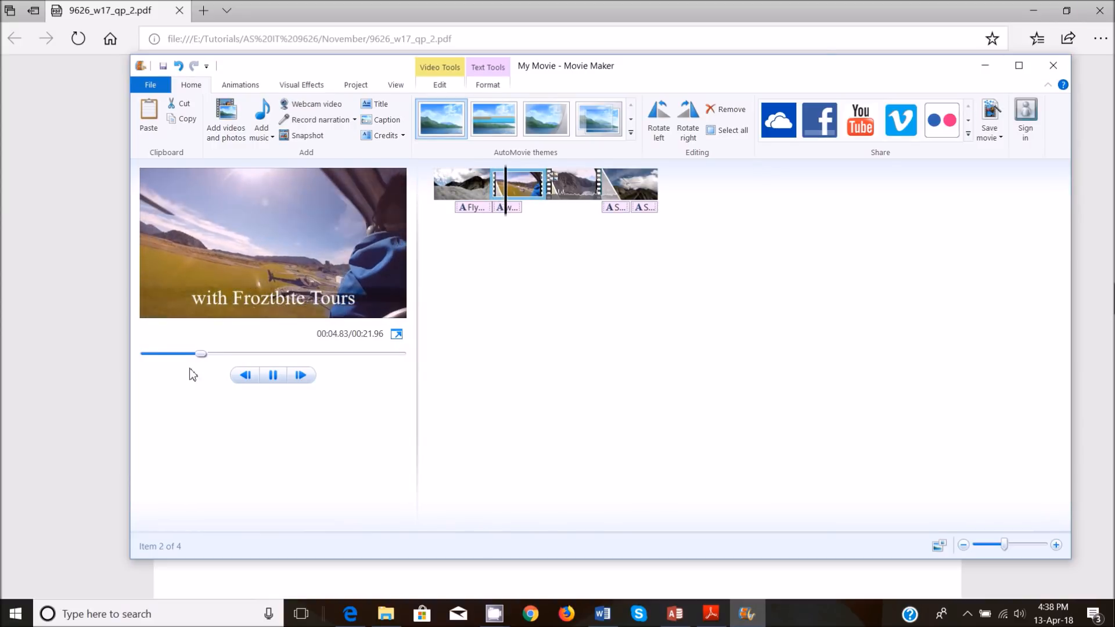
click(143, 354)
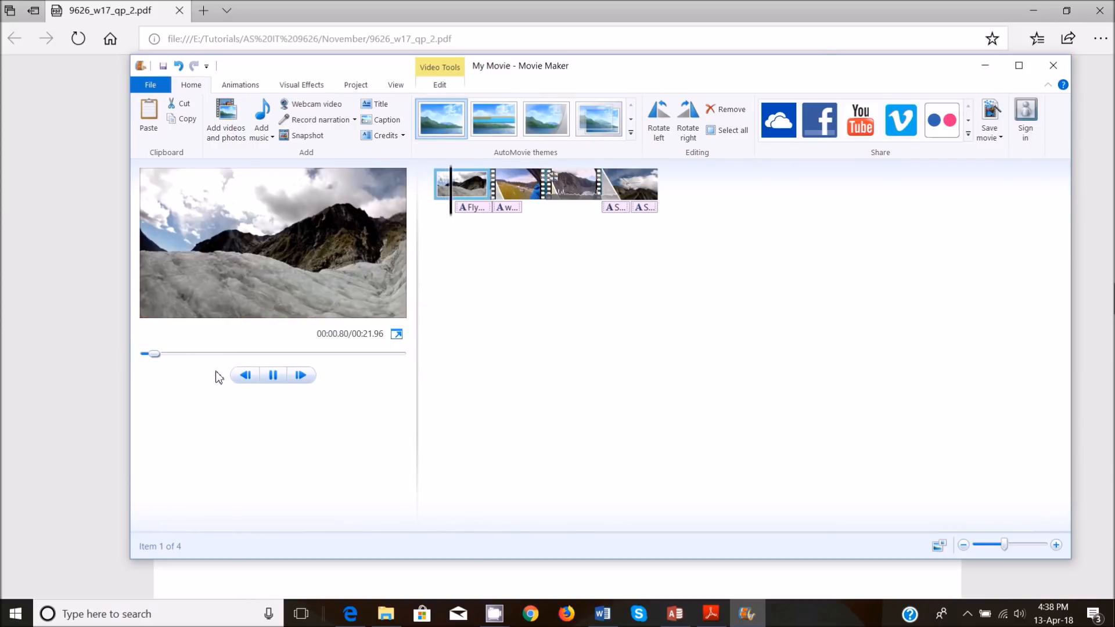
drag(164, 355, 115, 354)
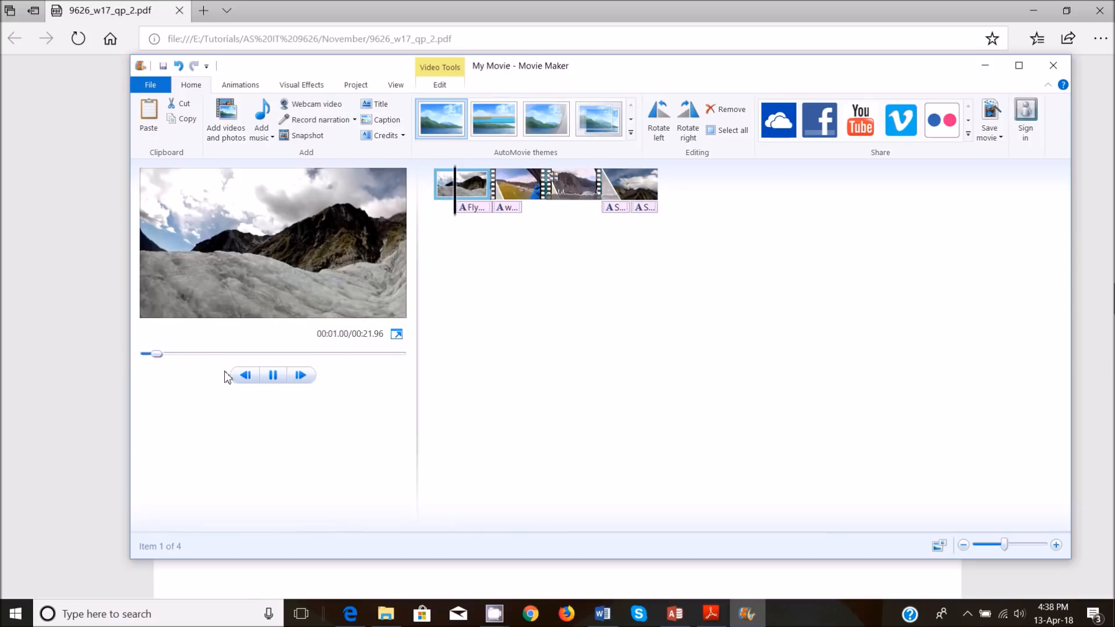
click(393, 337)
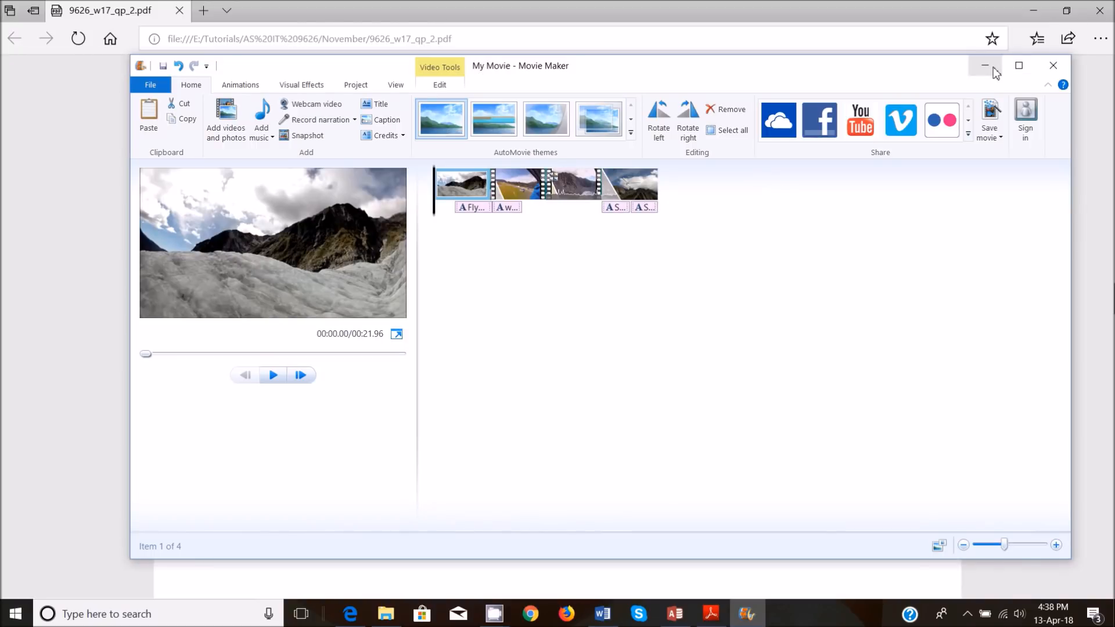
Step: Return to the question paper and highlight the instruction to save the video as FroztbiteVideo.mp4 in pink
click(986, 66)
drag(264, 388, 805, 387)
click(757, 416)
click(756, 530)
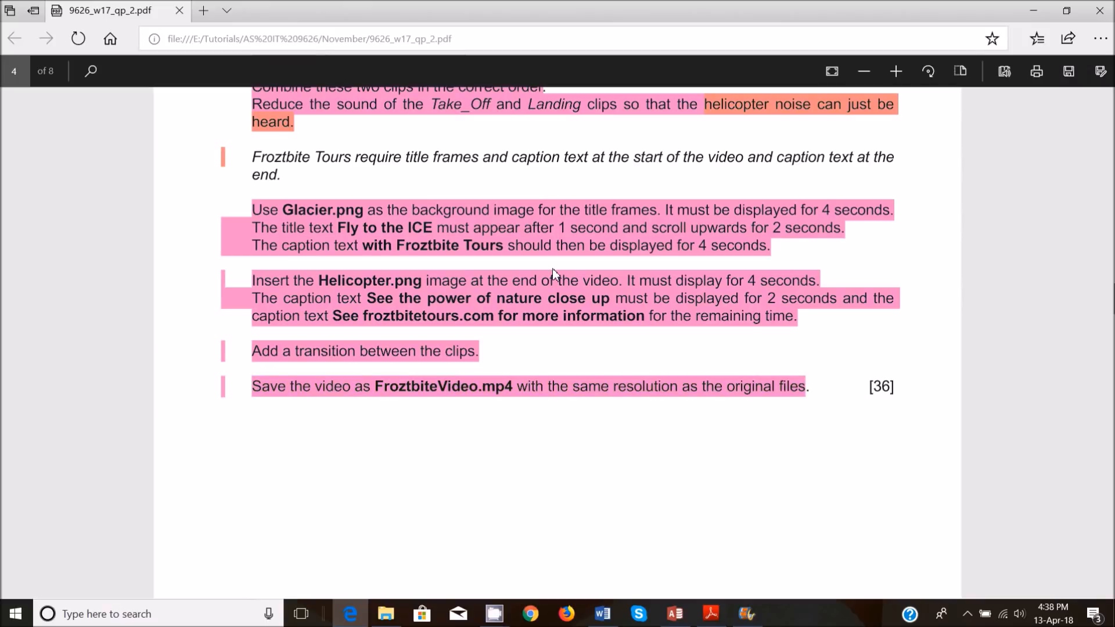
Step: Change the highlight on "a 48pt serif font" in question 5 from green to pink
scroll(556, 278, down, 8)
scroll(556, 295, up, 10)
scroll(557, 299, up, 5)
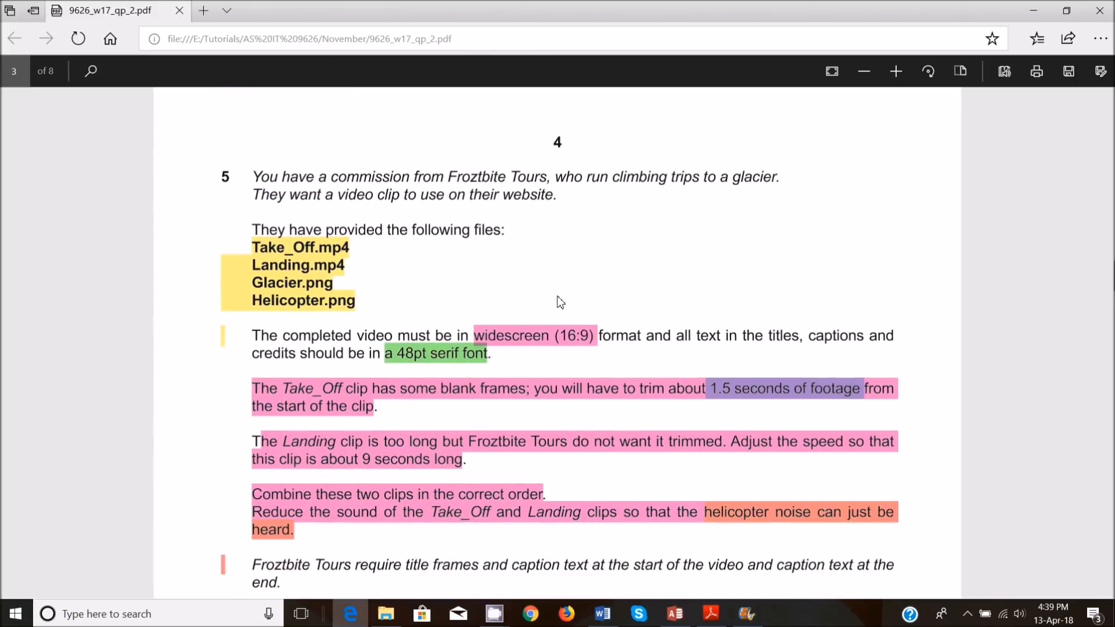
scroll(558, 302, down, 5)
scroll(417, 235, up, 2)
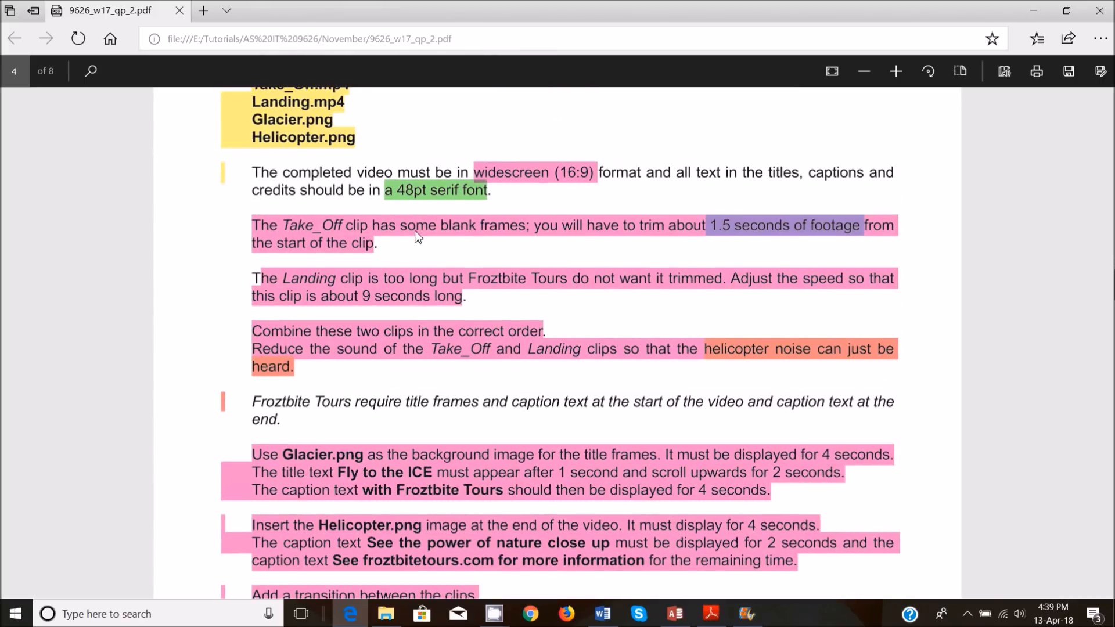
drag(268, 175, 488, 193)
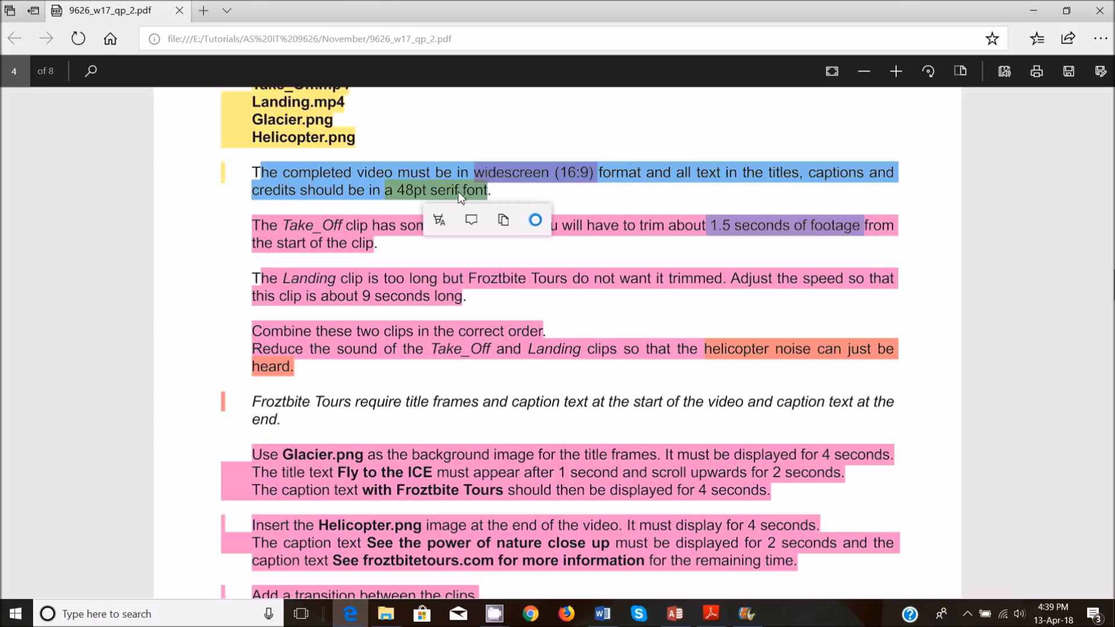
click(454, 197)
click(433, 192)
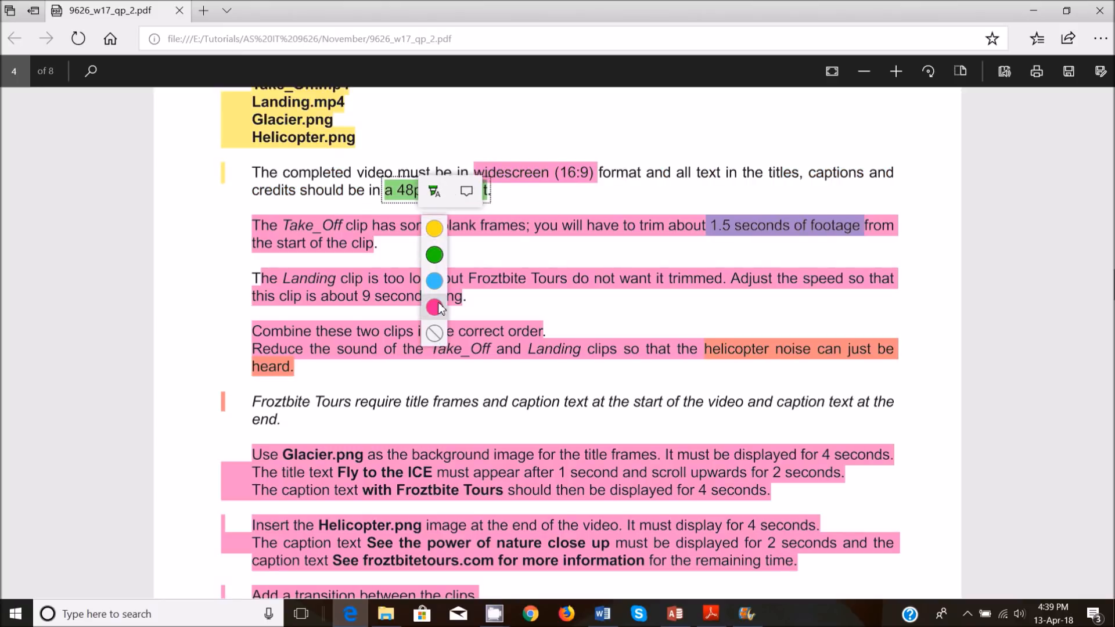
click(433, 333)
double_click(336, 176)
click(335, 177)
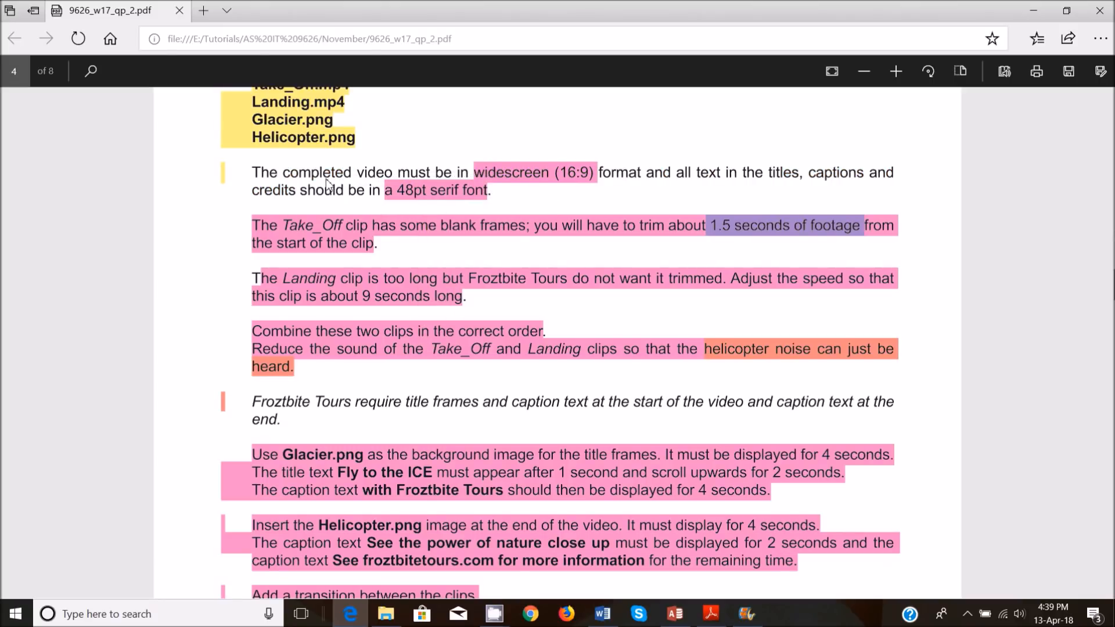
Step: Highlight the whole sentence about the widescreen (16:9) format and 48pt serif font in pink
drag(251, 174, 496, 185)
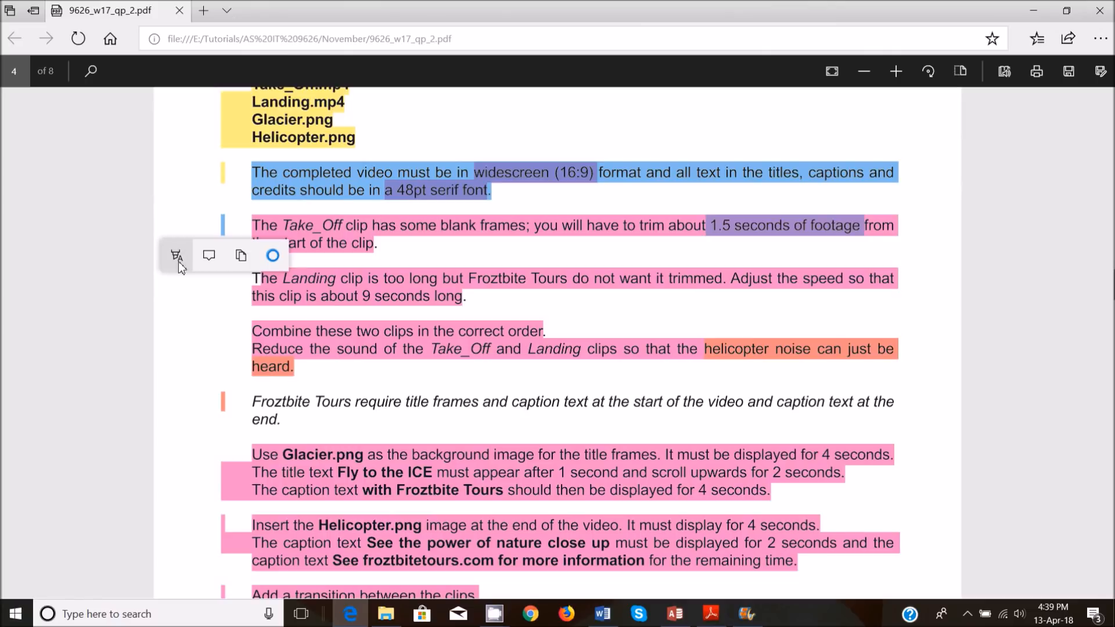
click(177, 255)
click(181, 367)
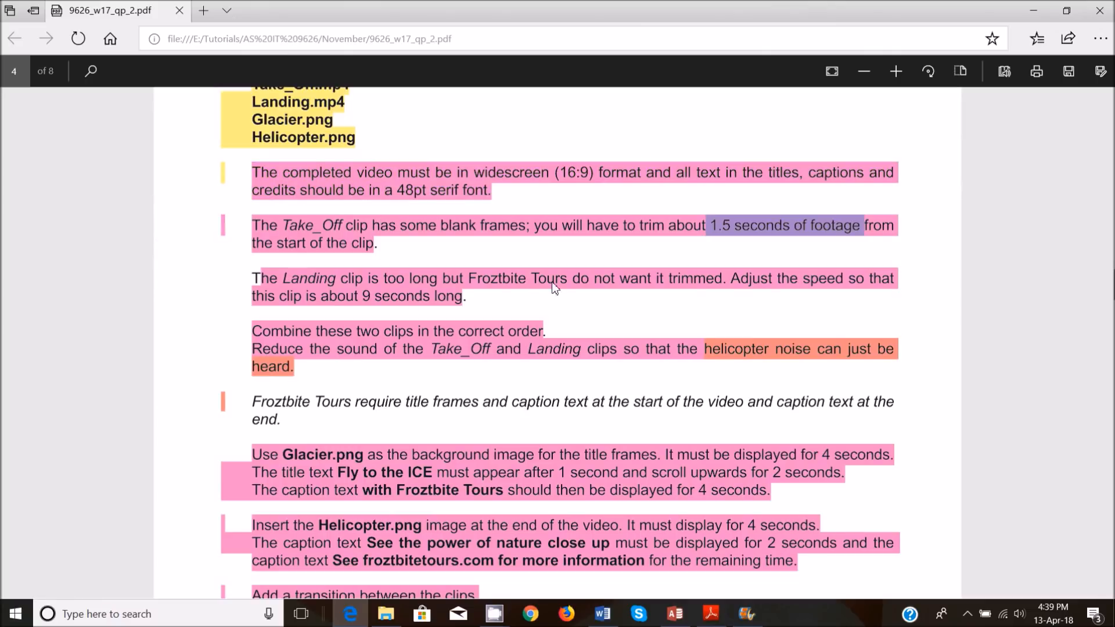
Step: Highlight the italic sentence about Froztbite Tours requiring title frames and caption text in pink
scroll(558, 285, down, 1)
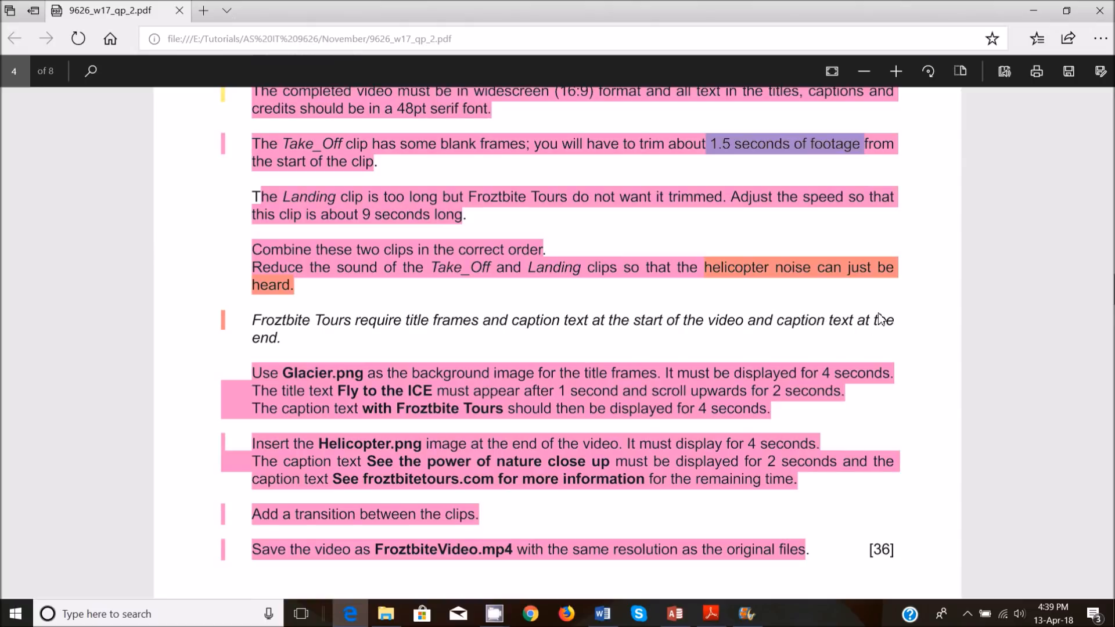
drag(253, 323, 281, 338)
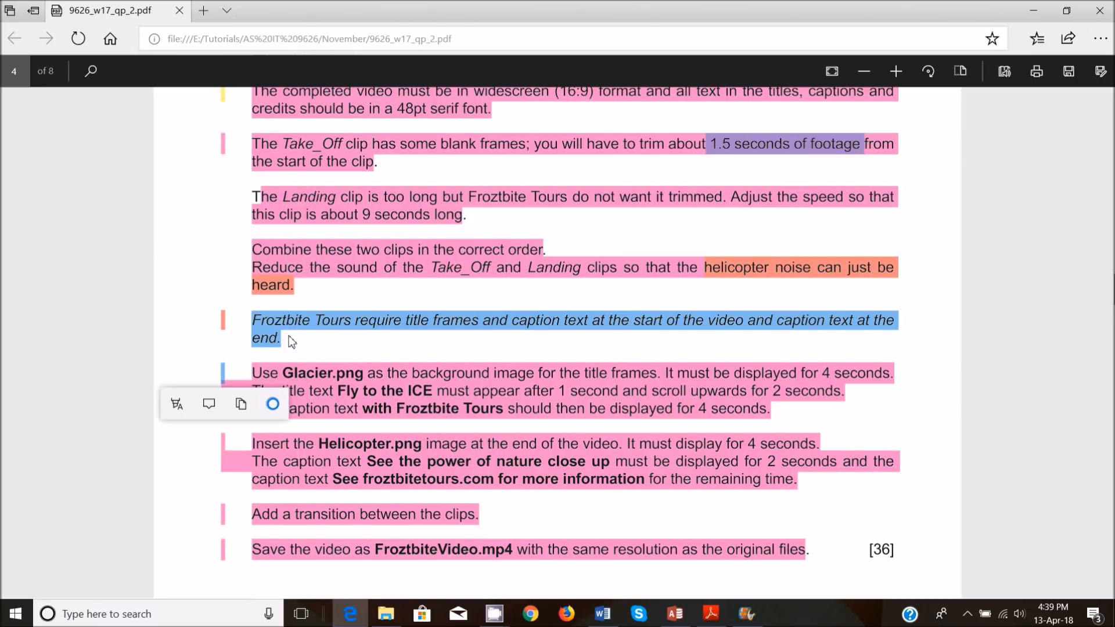
click(177, 519)
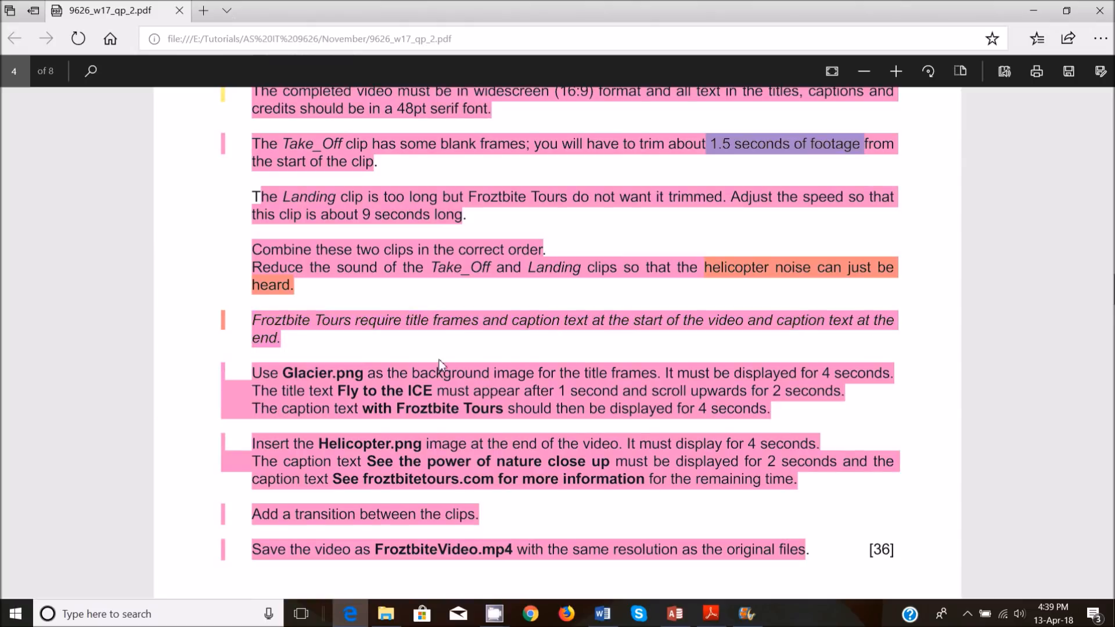
scroll(496, 336, up, 2)
scroll(497, 335, down, 4)
scroll(497, 335, up, 6)
scroll(507, 307, down, 3)
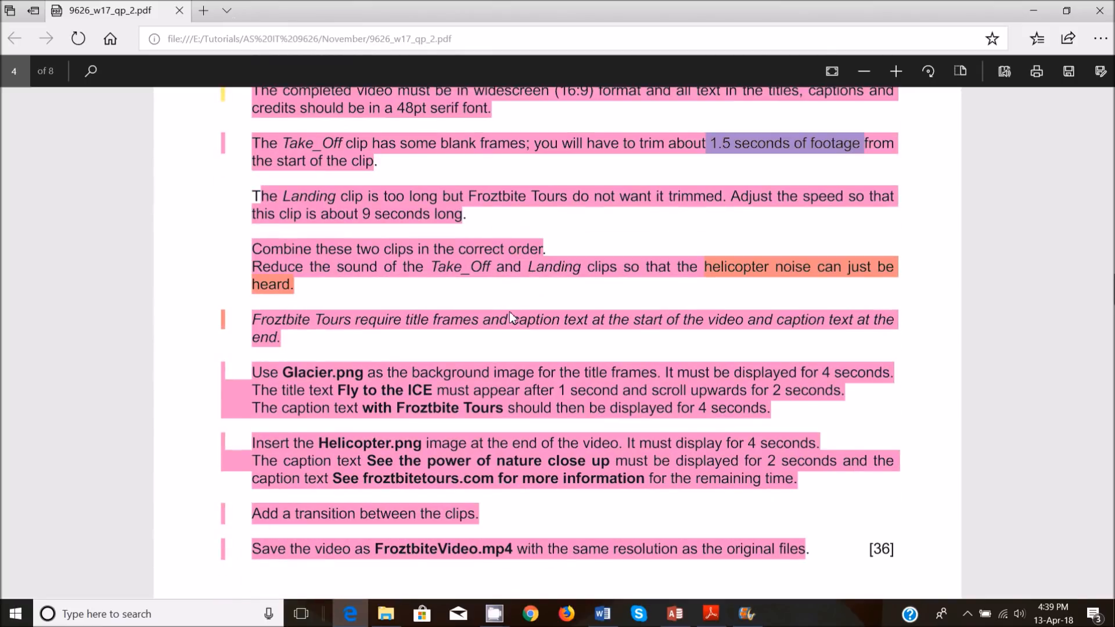
scroll(712, 367, down, 10)
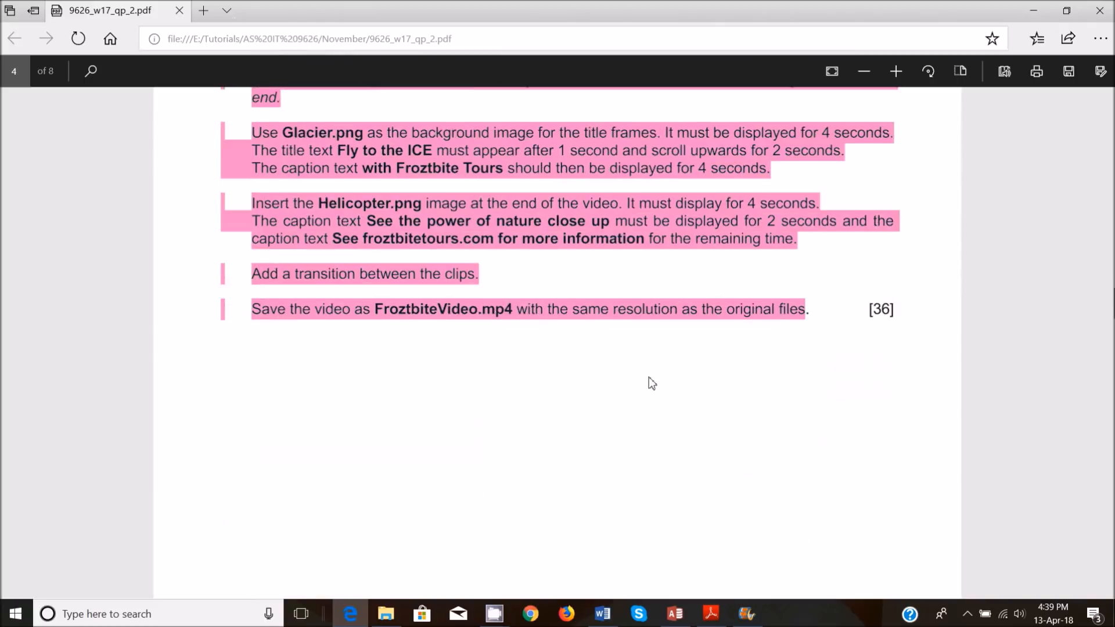